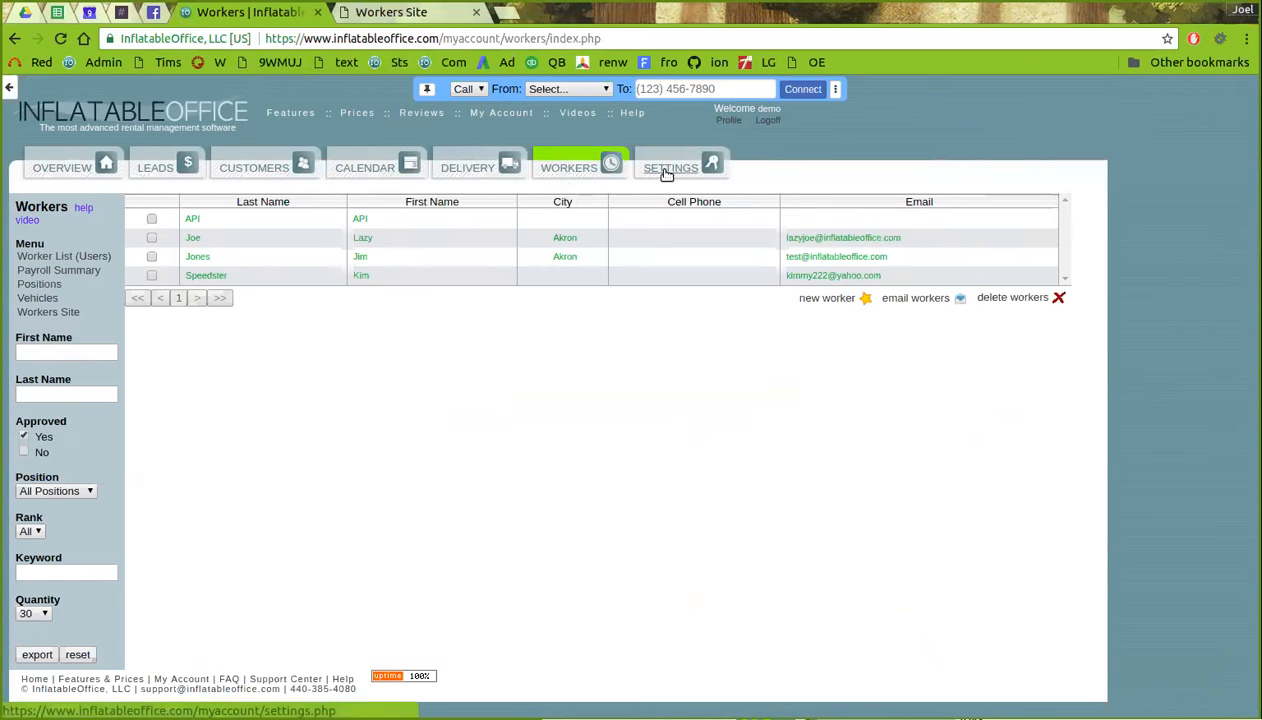
- View the account's subscription details in settings, then return to the Workers list
left_click(663, 172)
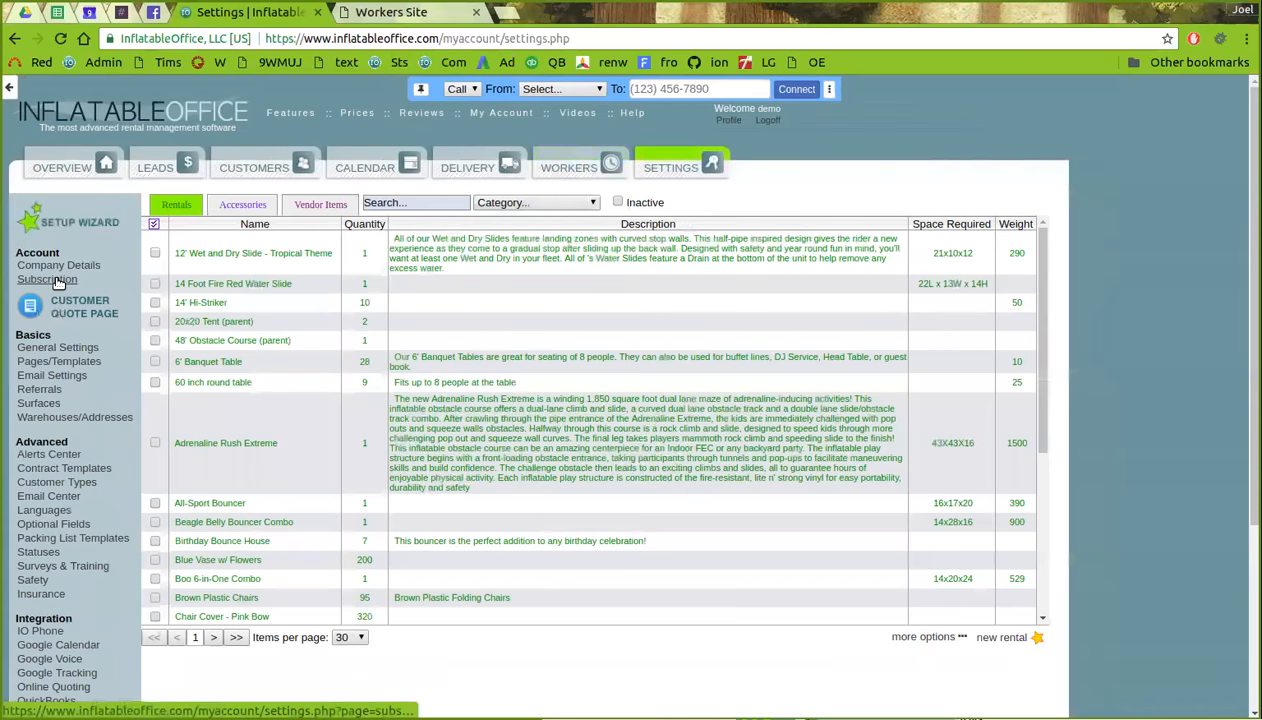
left_click(57, 281)
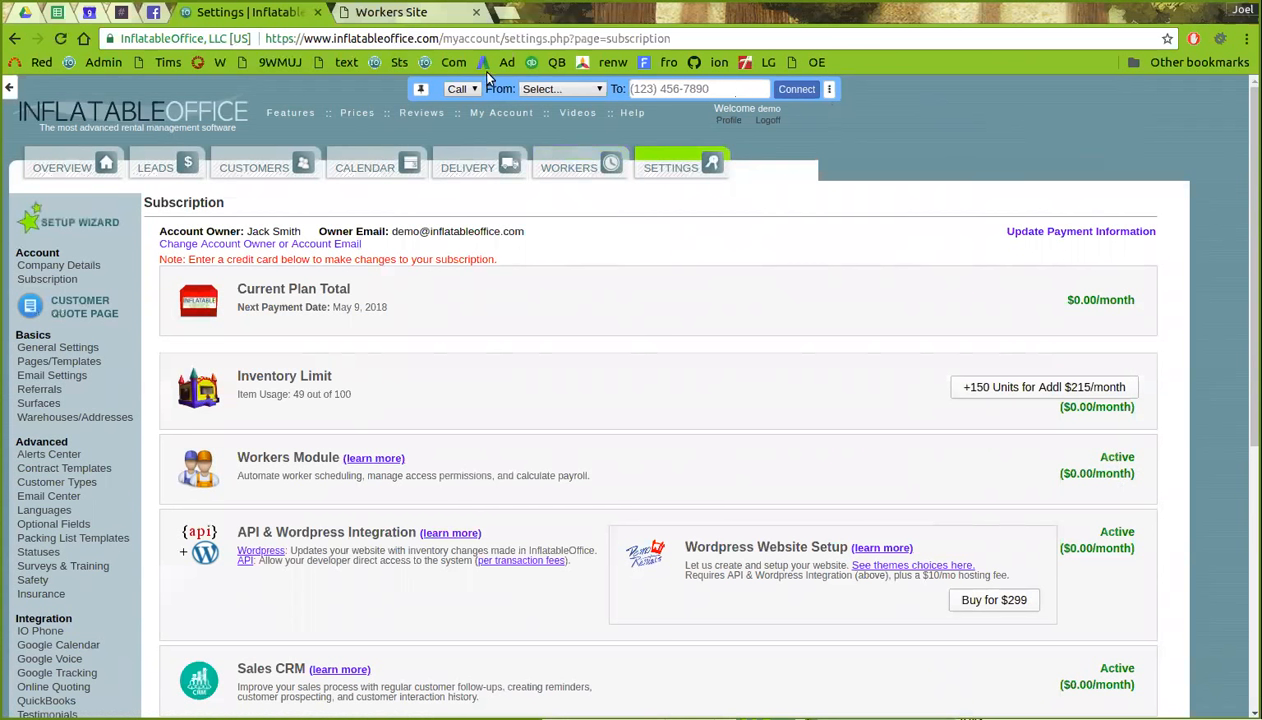
left_click(568, 170)
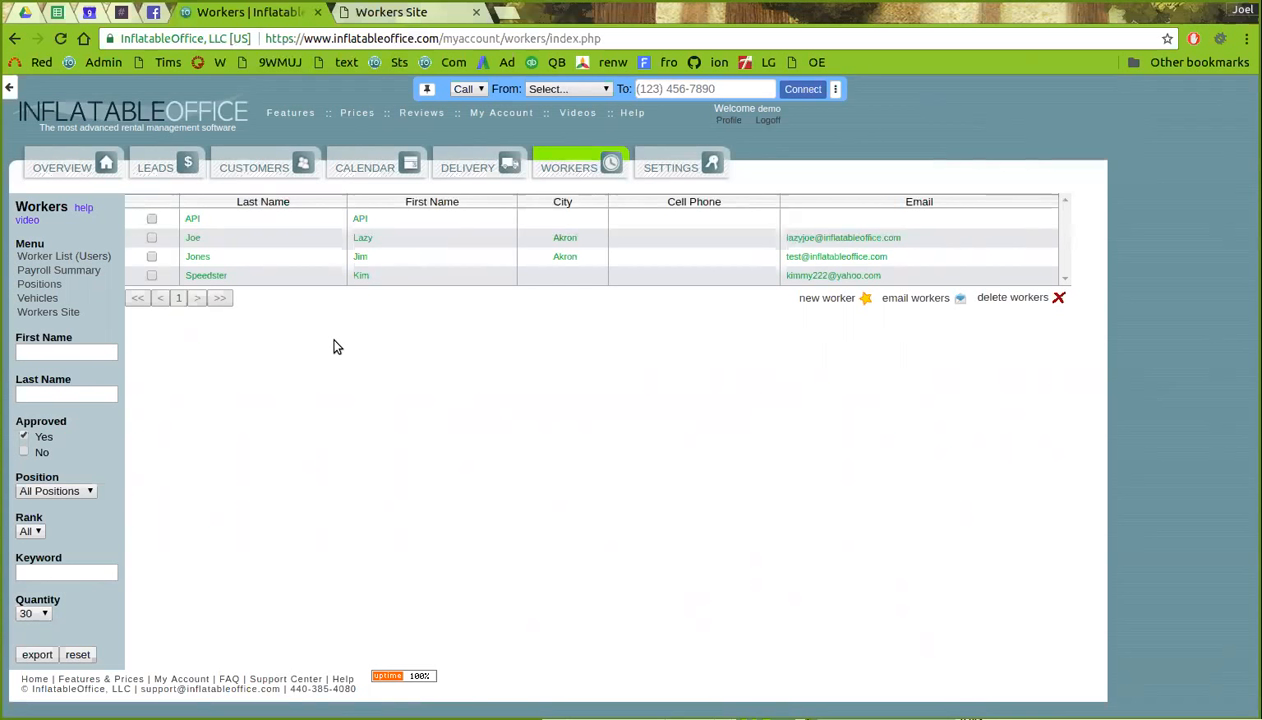
- Open the third worker's record and scroll through its activity and email Log
left_click(328, 258)
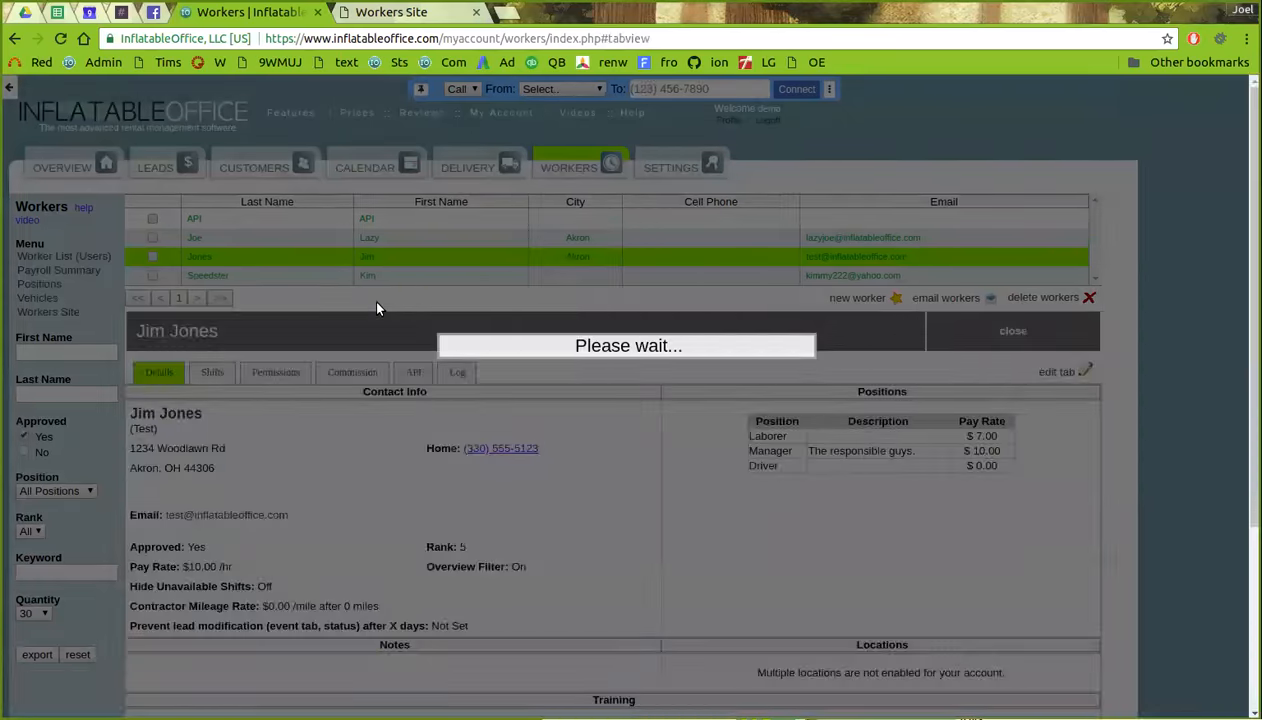
left_click(457, 137)
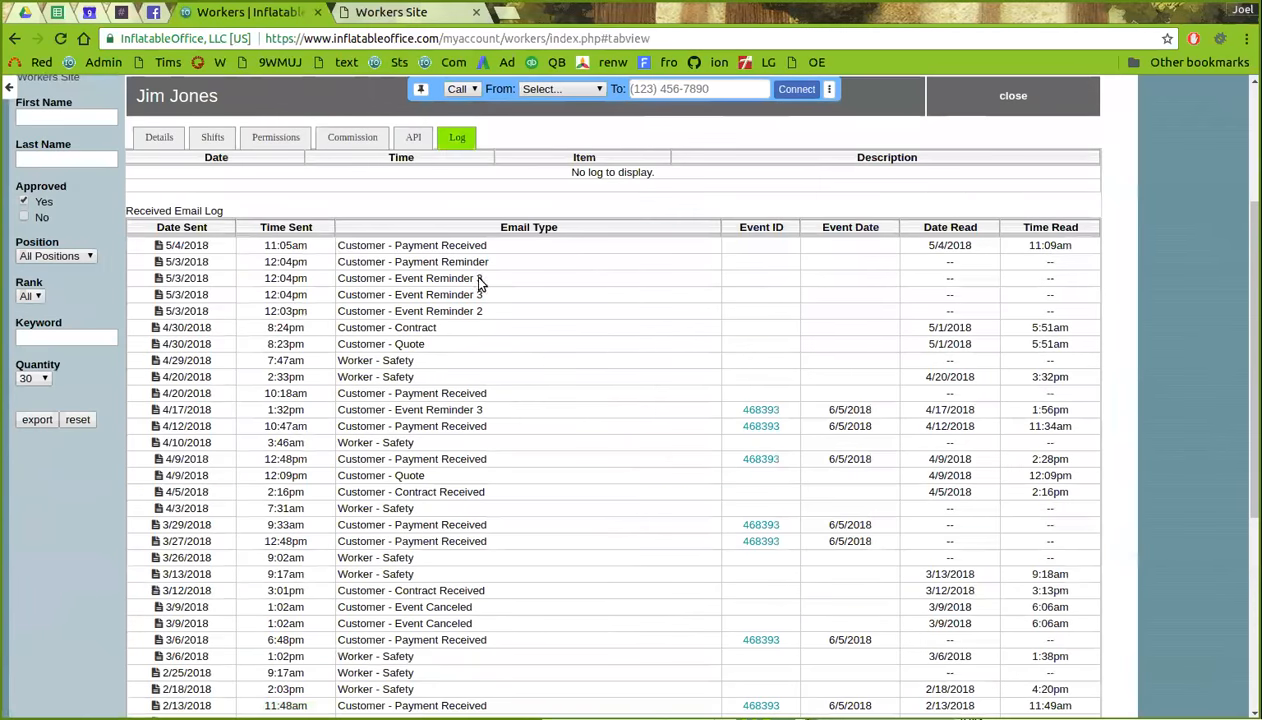
scroll(467, 326, "down", 1)
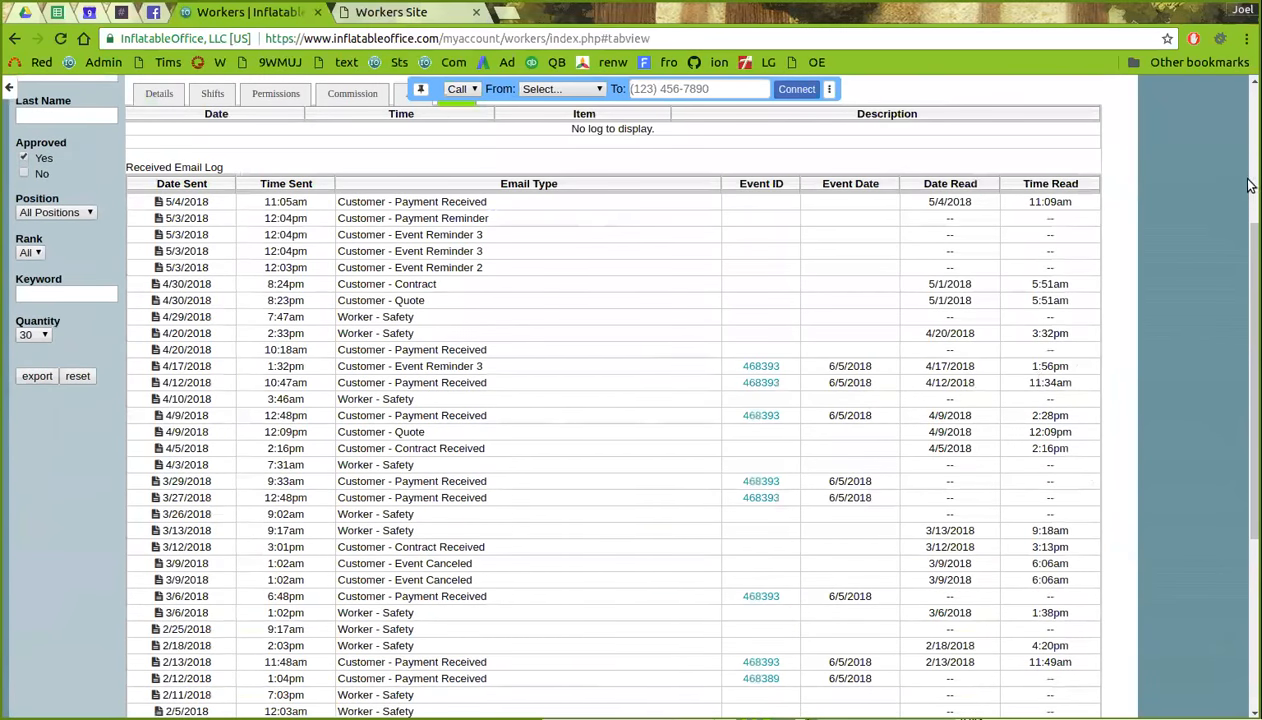
scroll(1248, 185, "down", 4)
scroll(1240, 170, "up", 6)
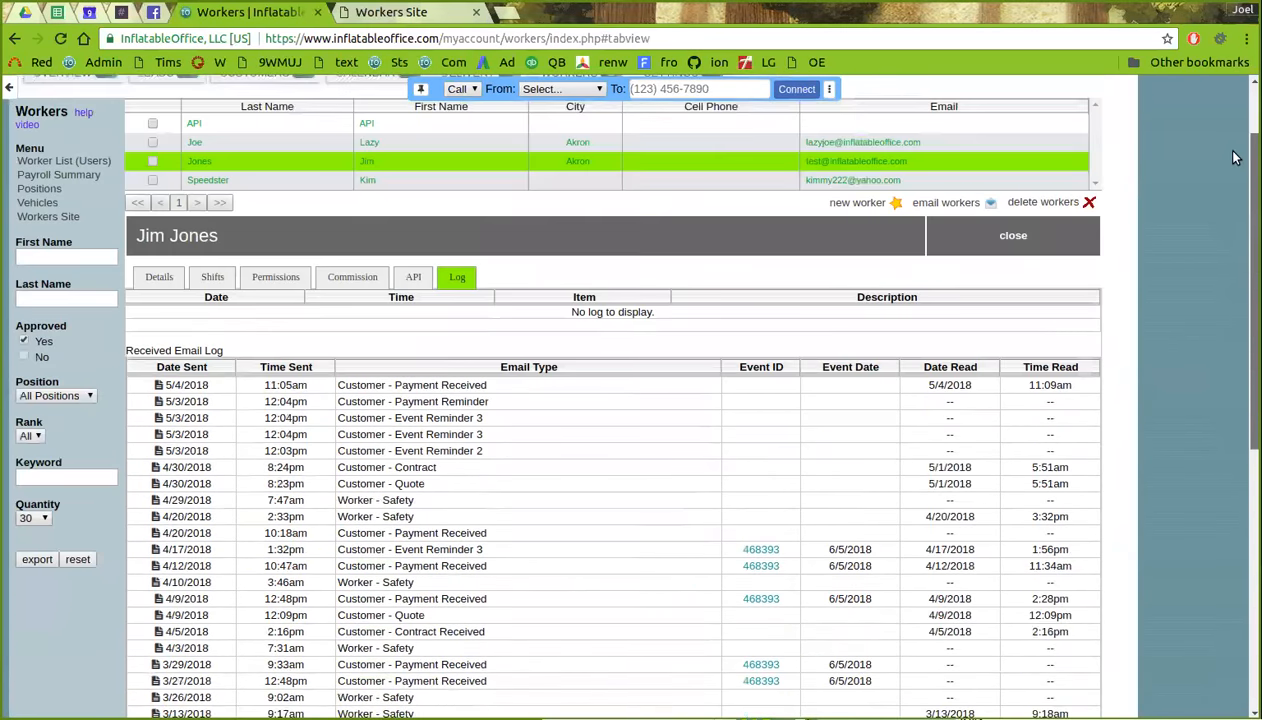
scroll(1235, 157, "up", 2)
- Switch to the second Akron worker's record on its Log tab
left_click(431, 231)
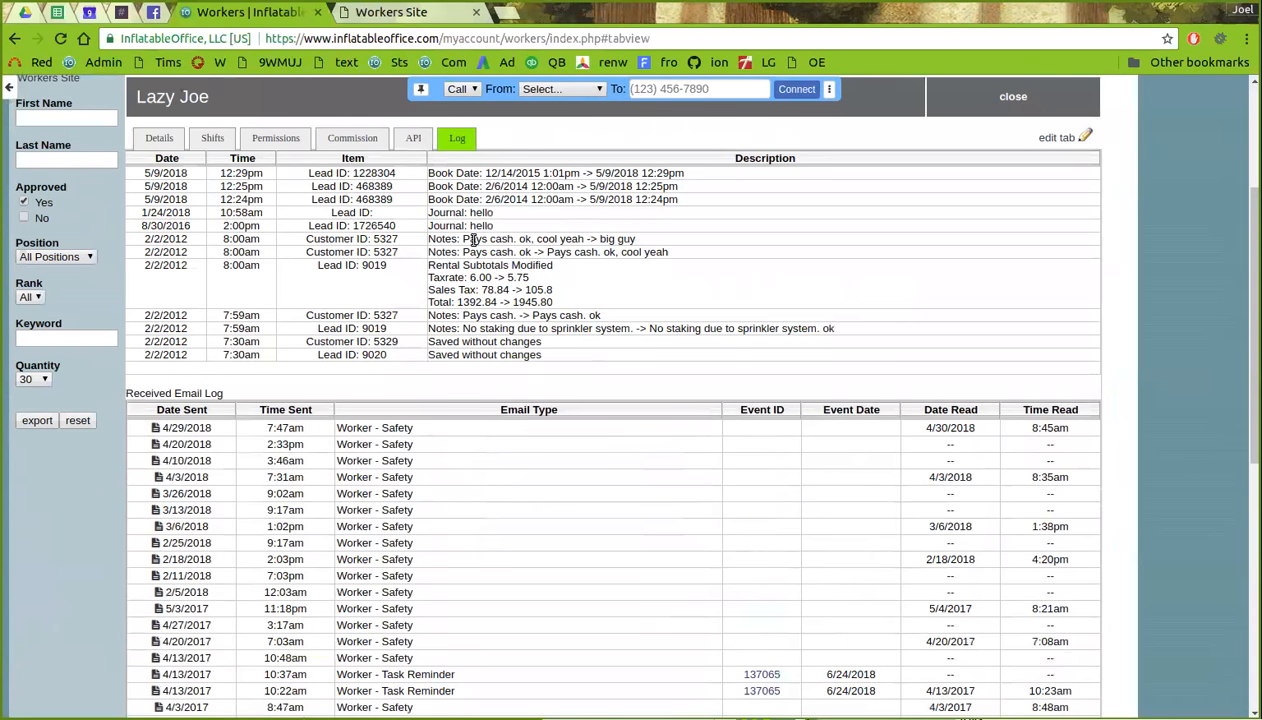
scroll(484, 382, "up", 2)
scroll(484, 382, "up", 2)
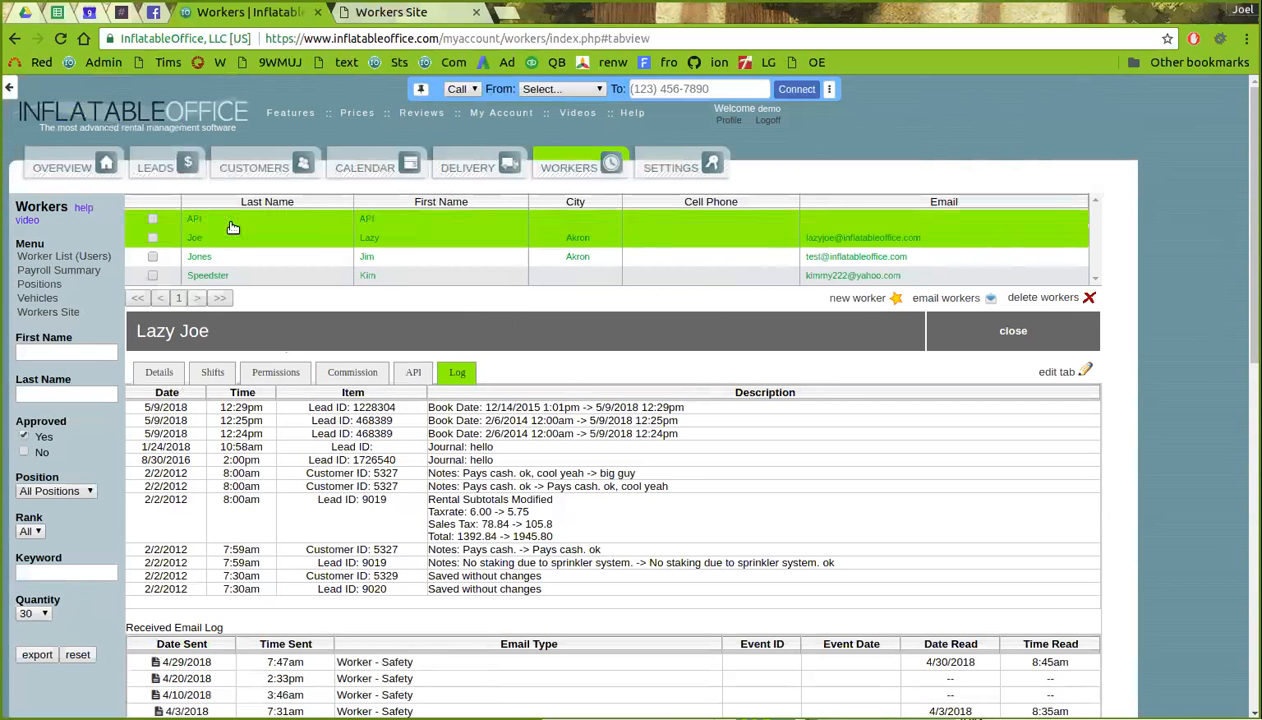
- Show the Akron worker's Permissions tab and review each section's None, Read Only or Full Access level
left_click(286, 372)
scroll(595, 372, "down", 3)
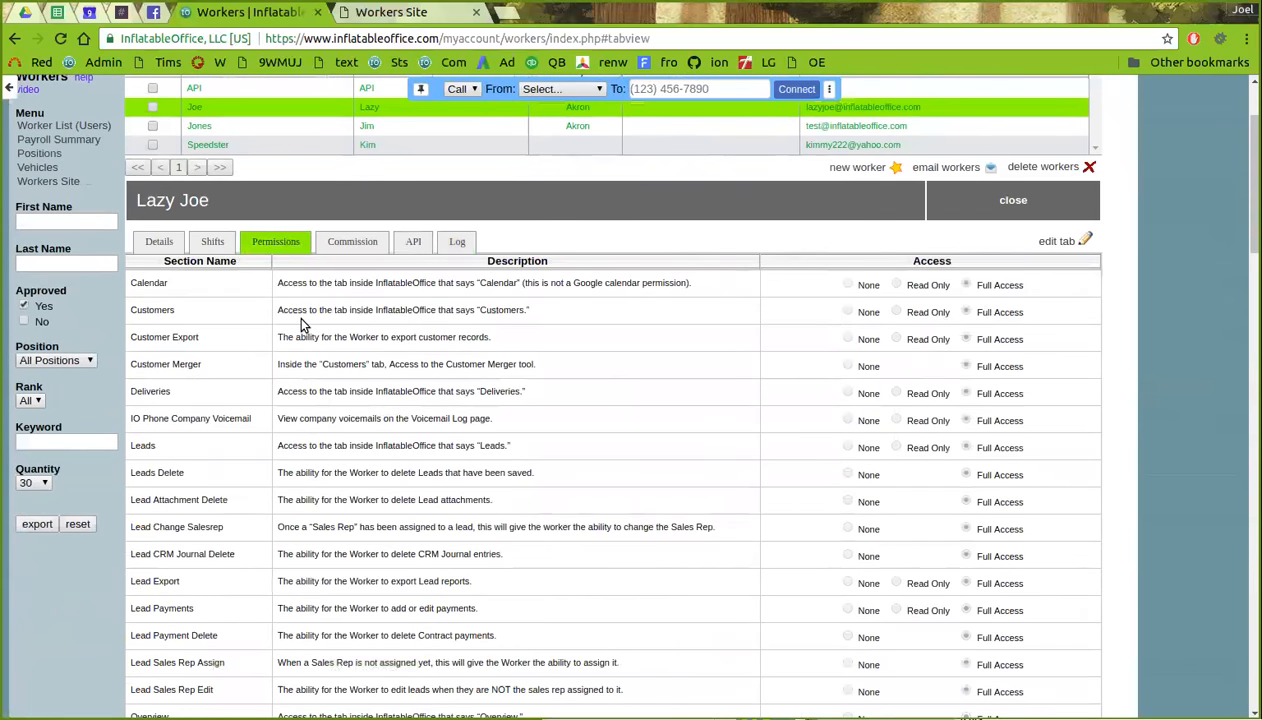
scroll(303, 313, "down", 1)
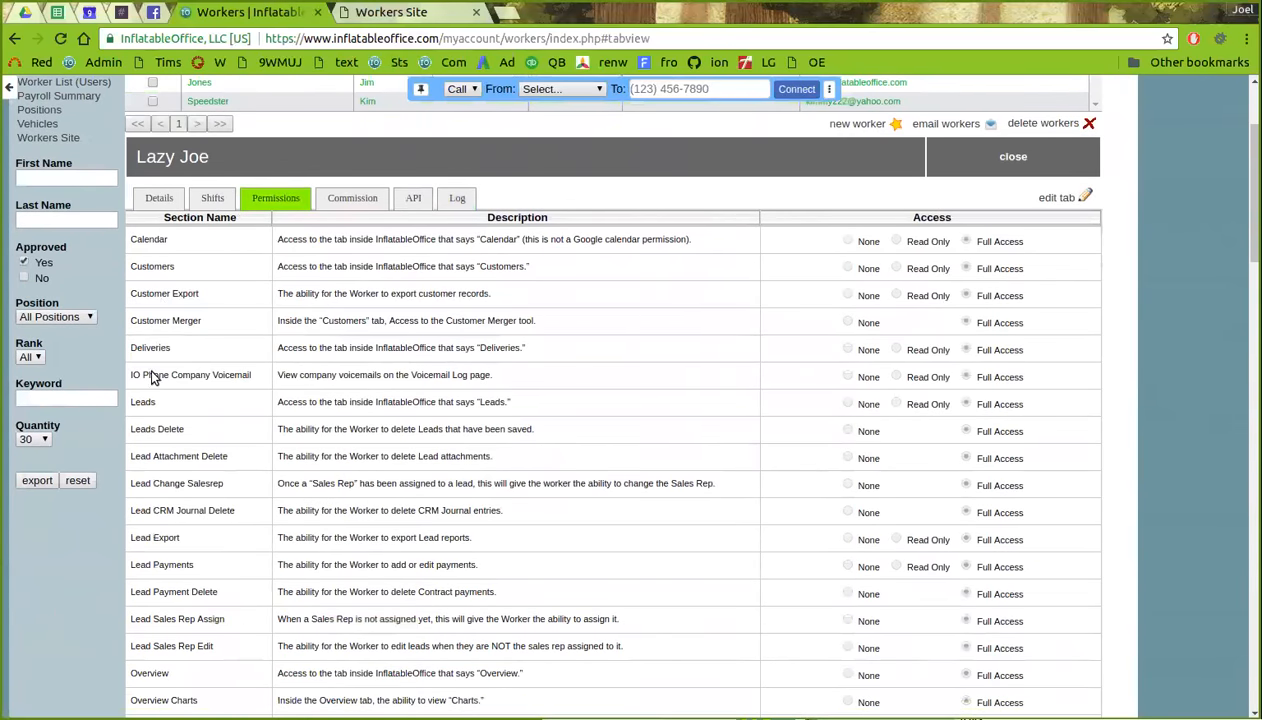
scroll(173, 510, "down", 3)
scroll(172, 520, "down", 2)
scroll(172, 516, "up", 4)
scroll(172, 516, "down", 1)
scroll(179, 519, "down", 7)
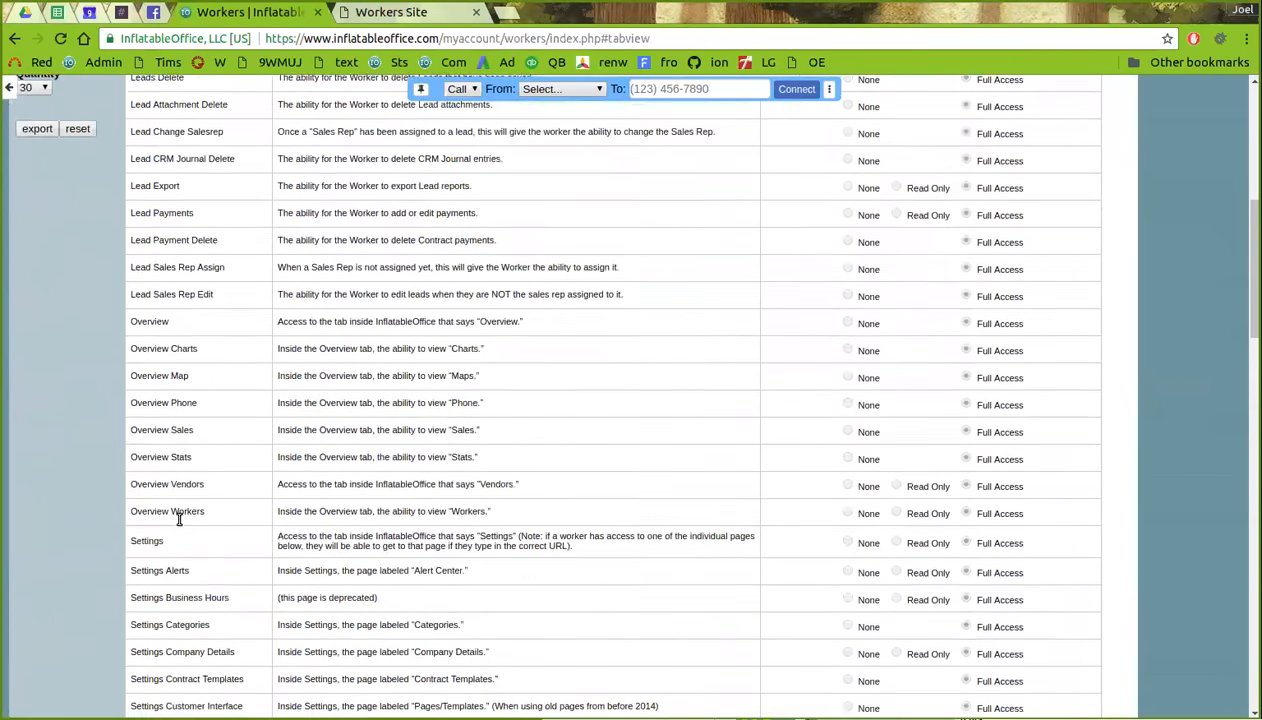
scroll(179, 519, "down", 12)
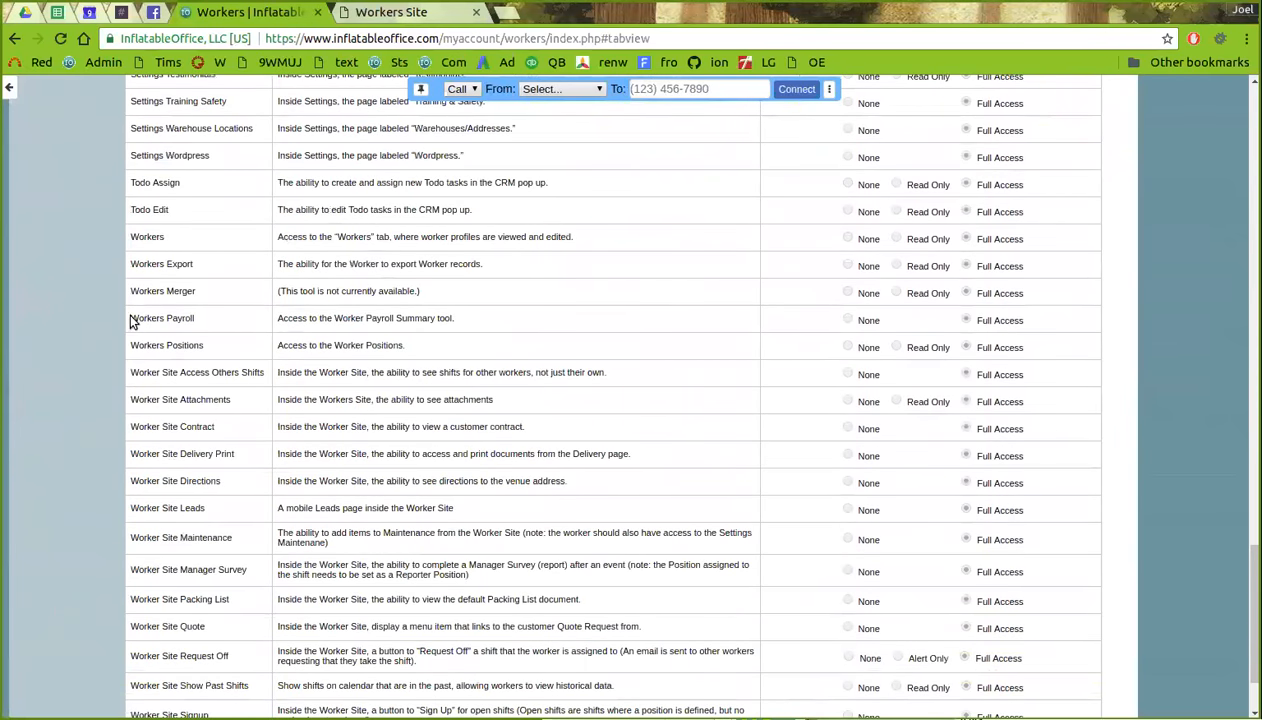
scroll(180, 372, "down", 2)
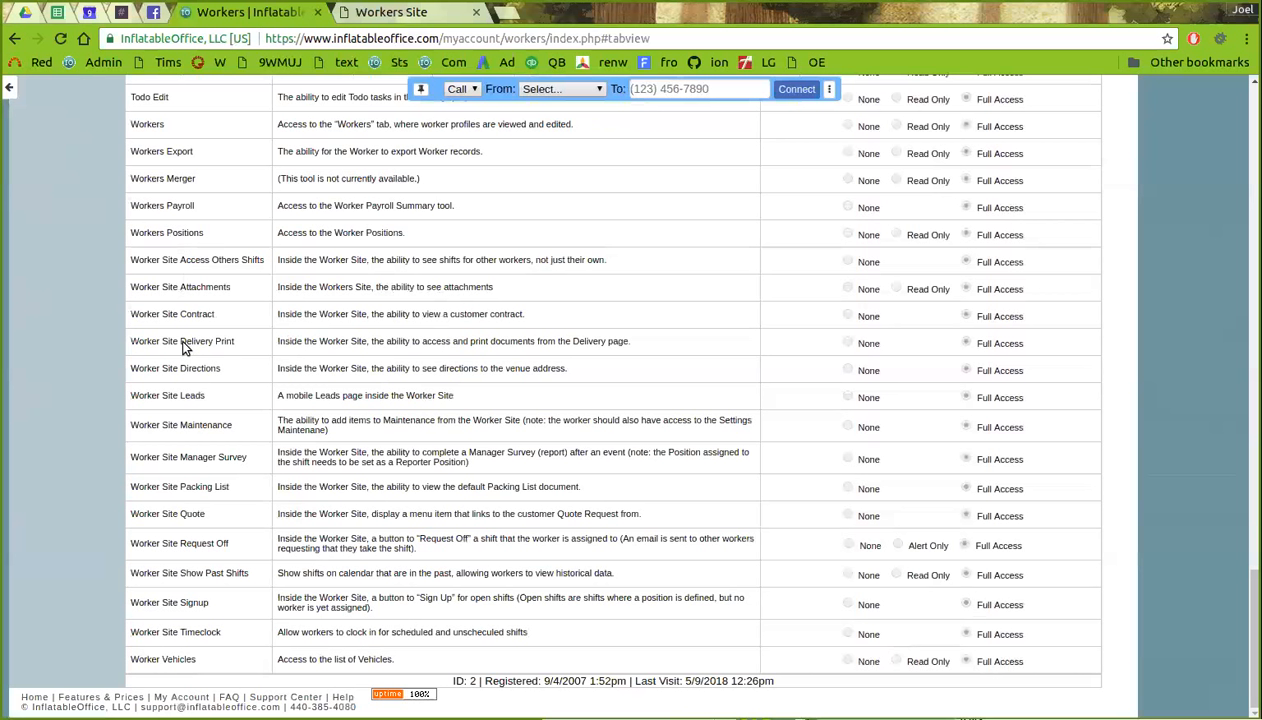
left_click_drag(1254, 632, 1200, 125)
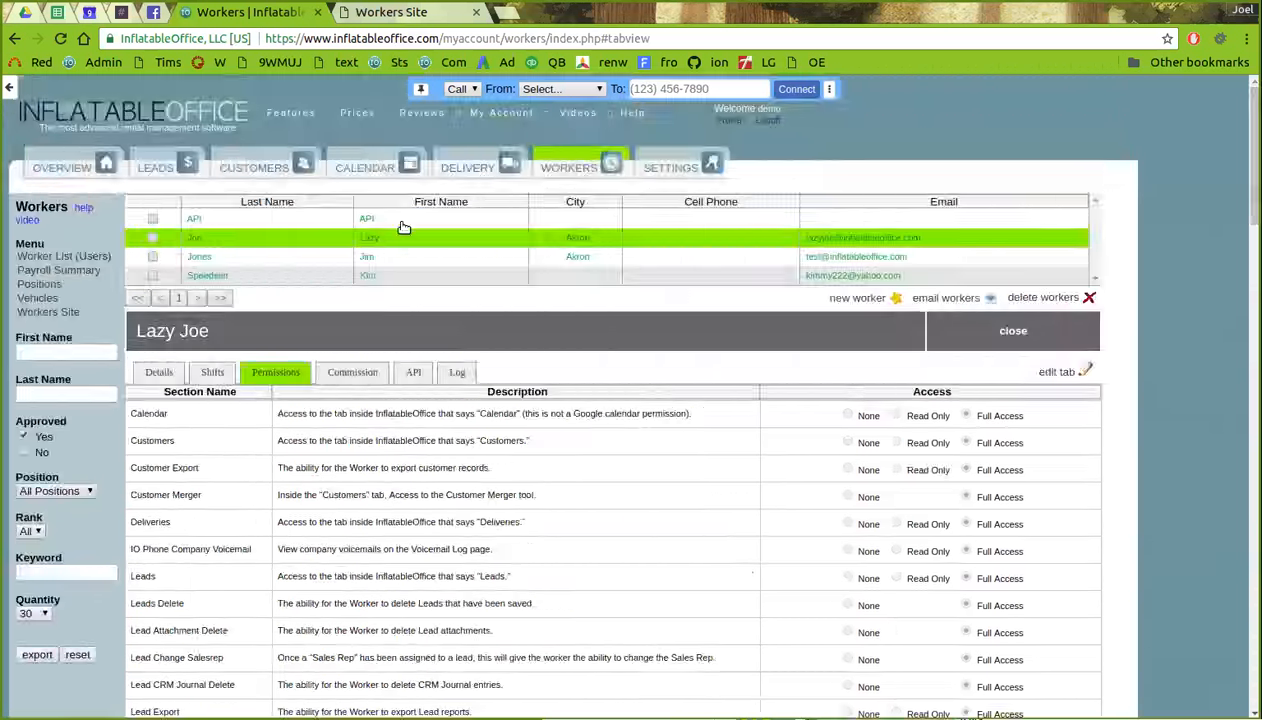
- On a new Workers Site tab, log out and enter the worker's username and password
left_click(44, 315)
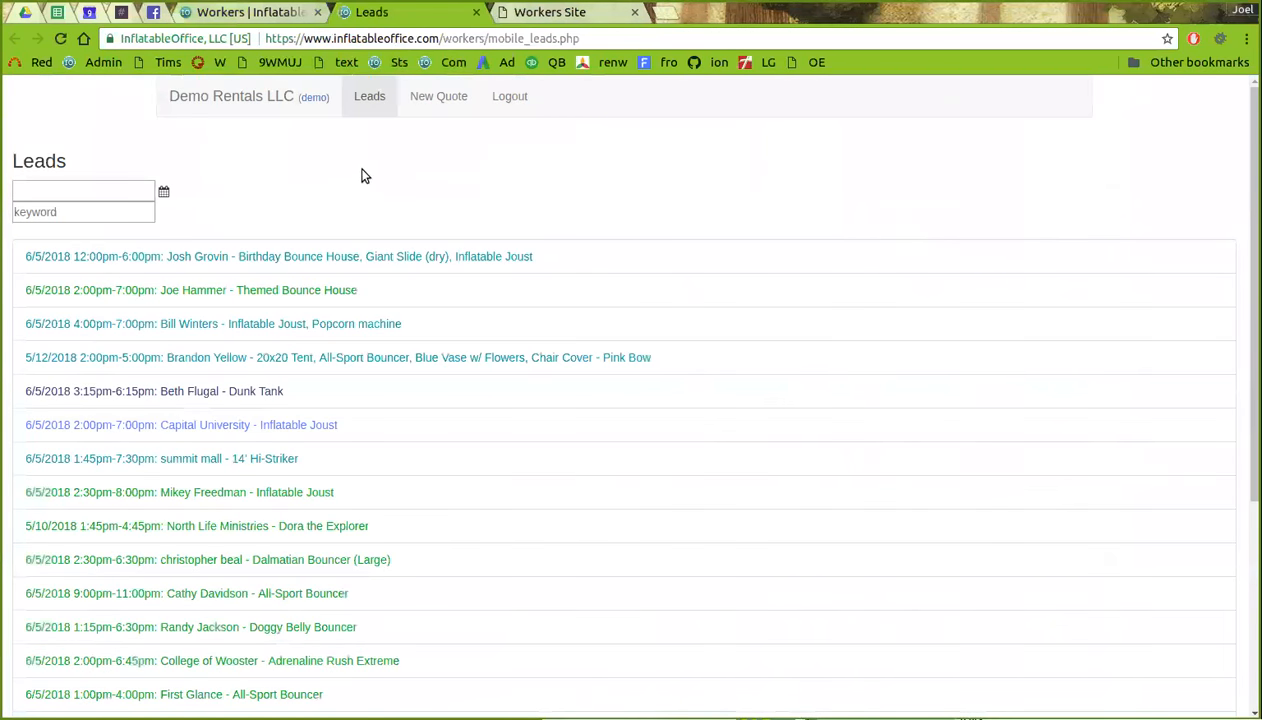
left_click(510, 97)
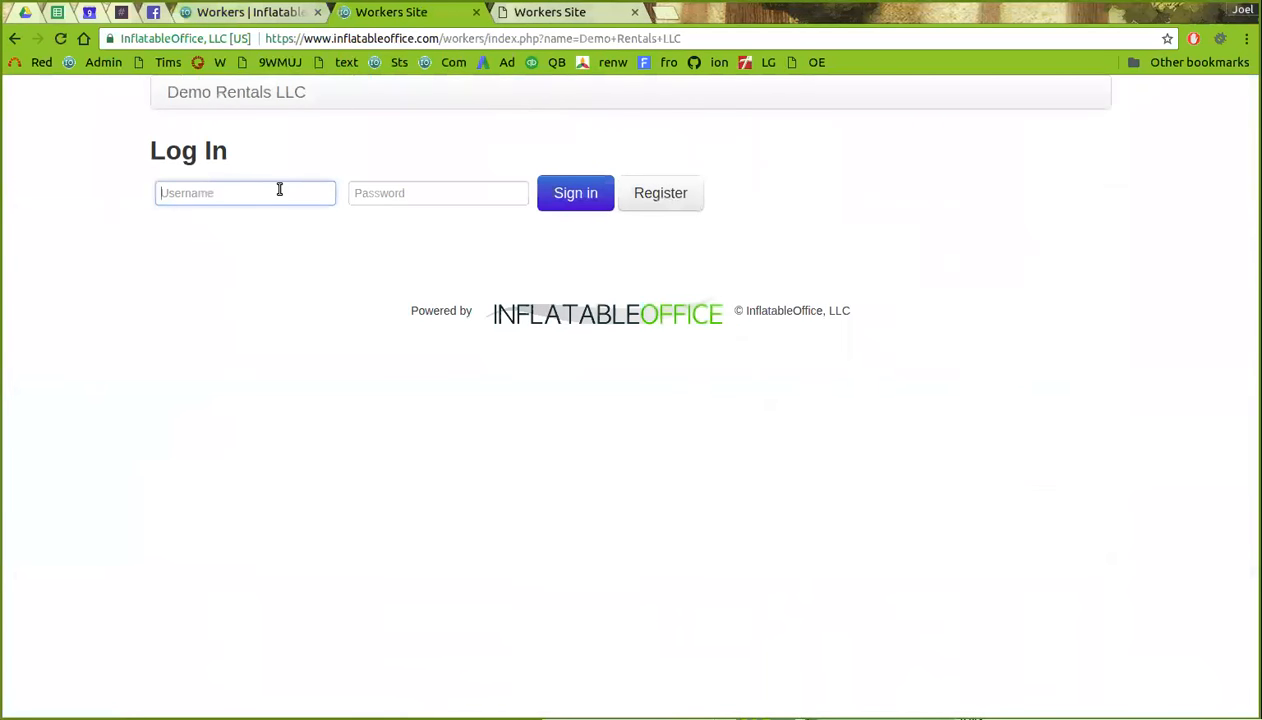
type("laz")
key("ctrl+a")
type("lazyjoe")
key("Tab")
type("•••••••")
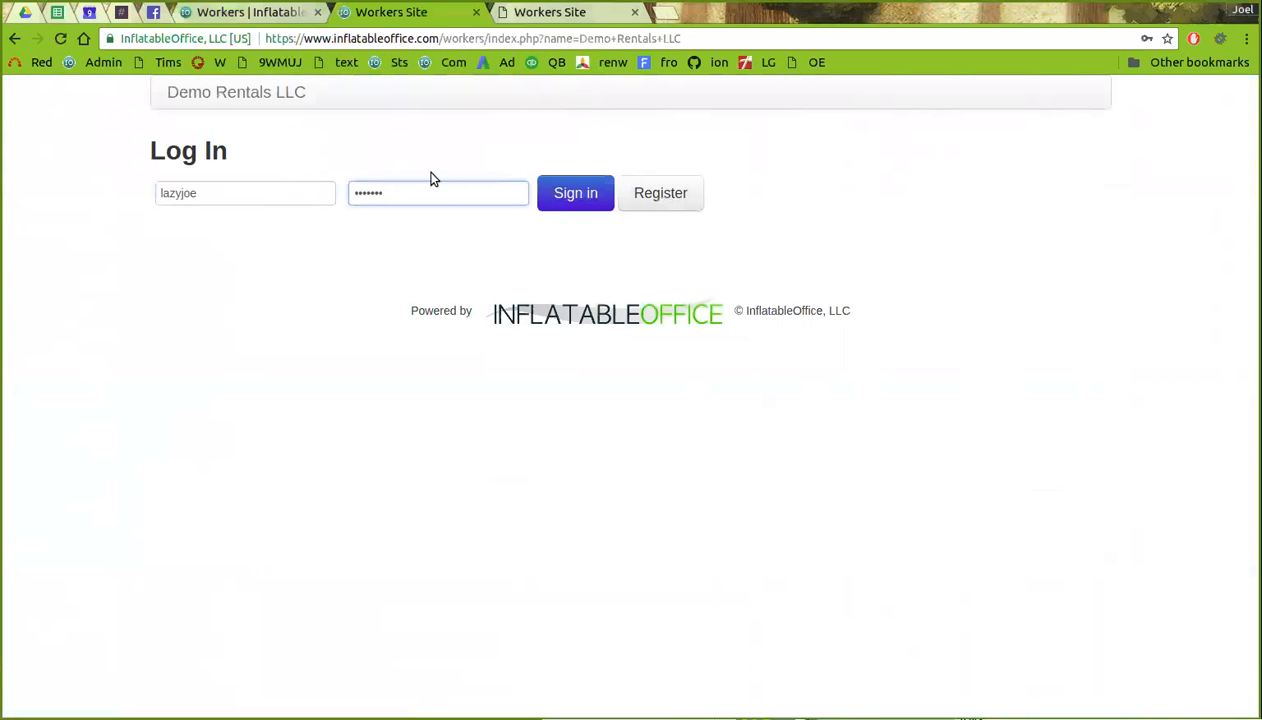
left_click(280, 18)
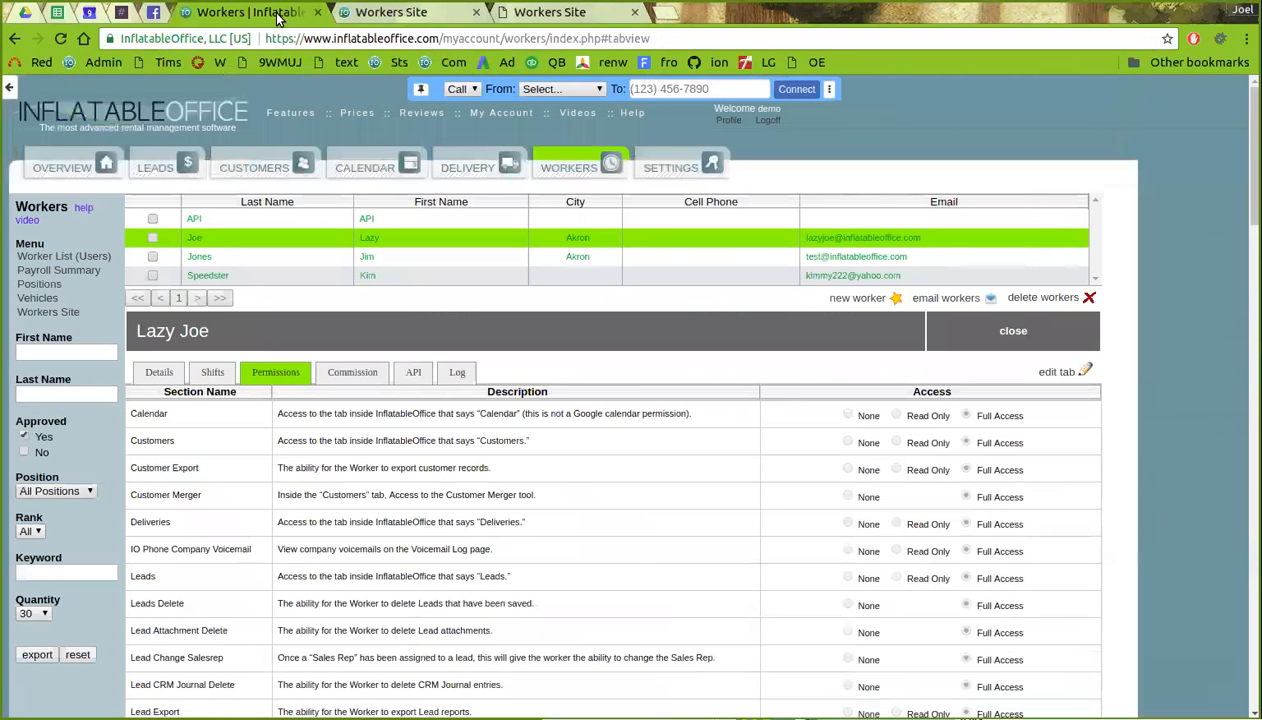
- Attempt to add a new worker, dismiss the login alerts, and reload the Workers page
left_click(838, 298)
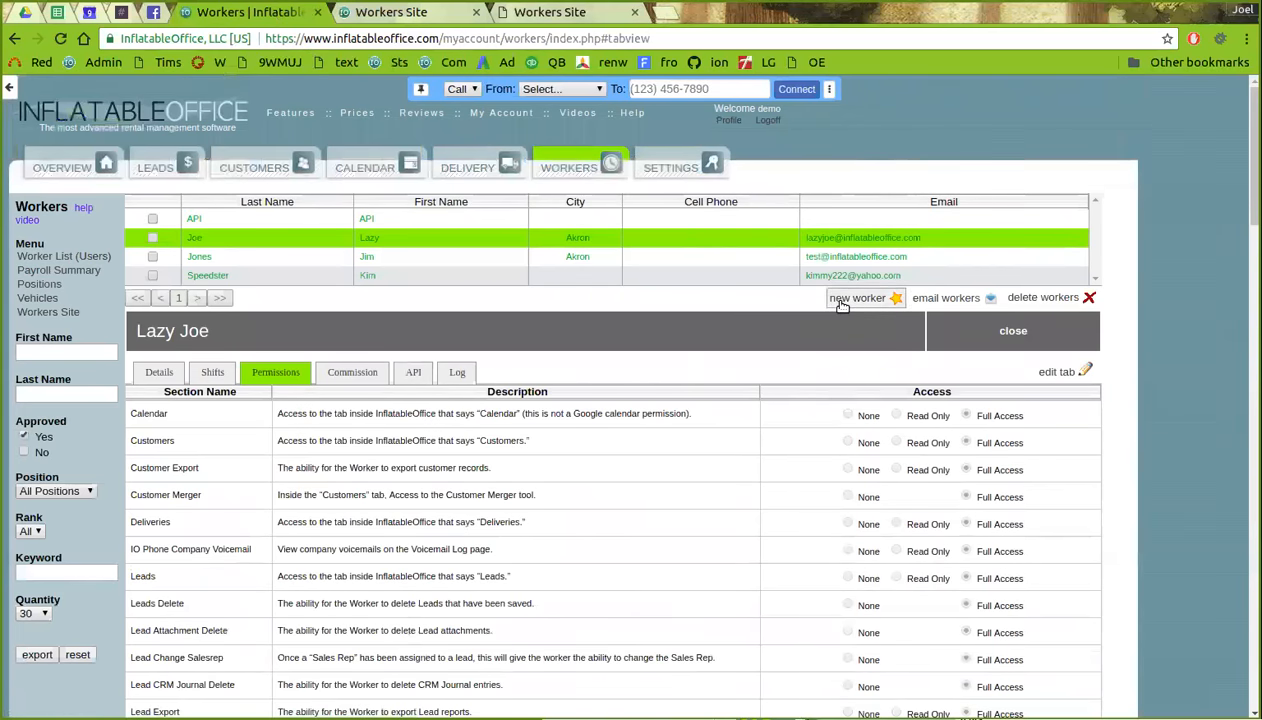
left_click(770, 150)
left_click(878, 298)
left_click(766, 157)
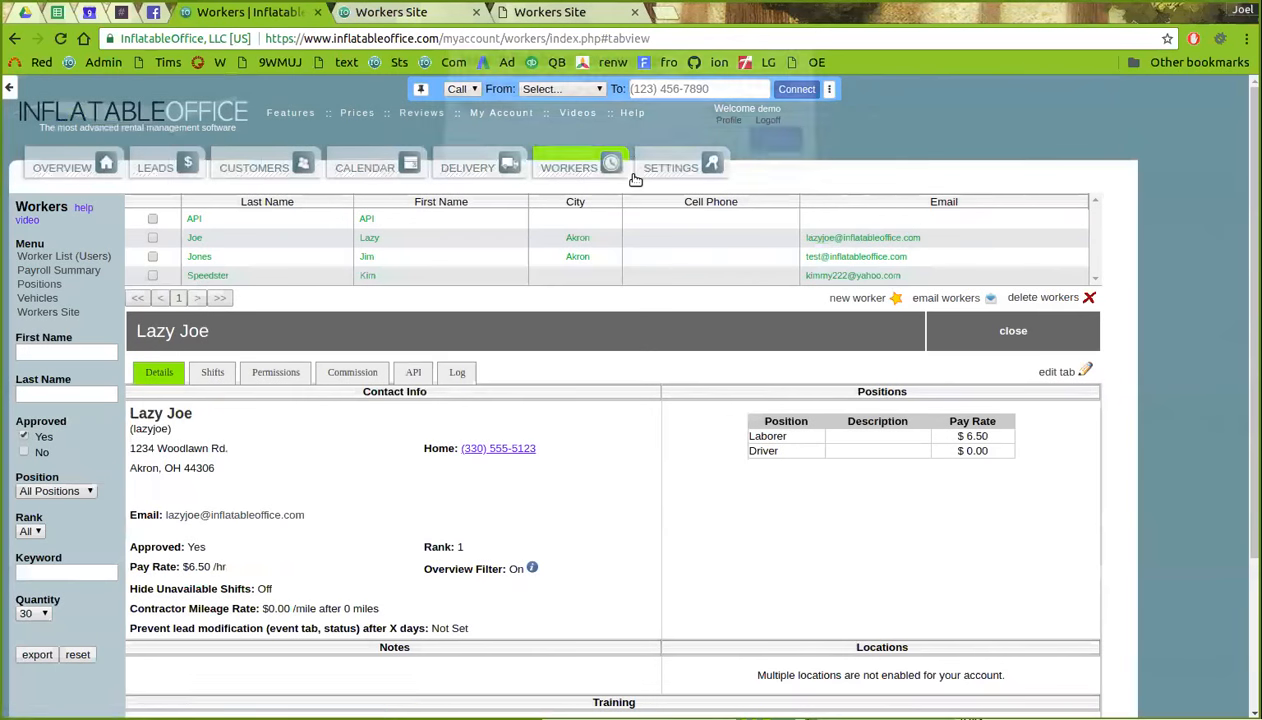
left_click(566, 176)
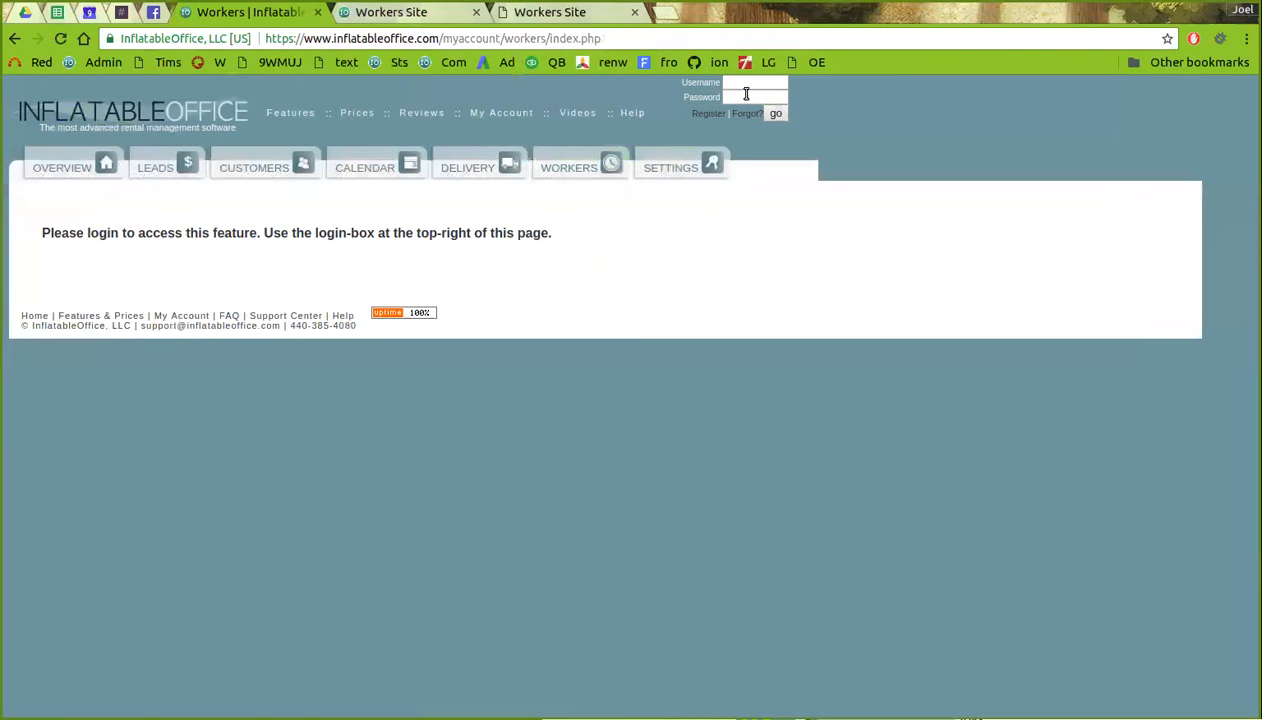
- Log in with the office account's username and password and open a blank new-worker form
type("demo")
key("Tab")
type("demo")
key("Return")
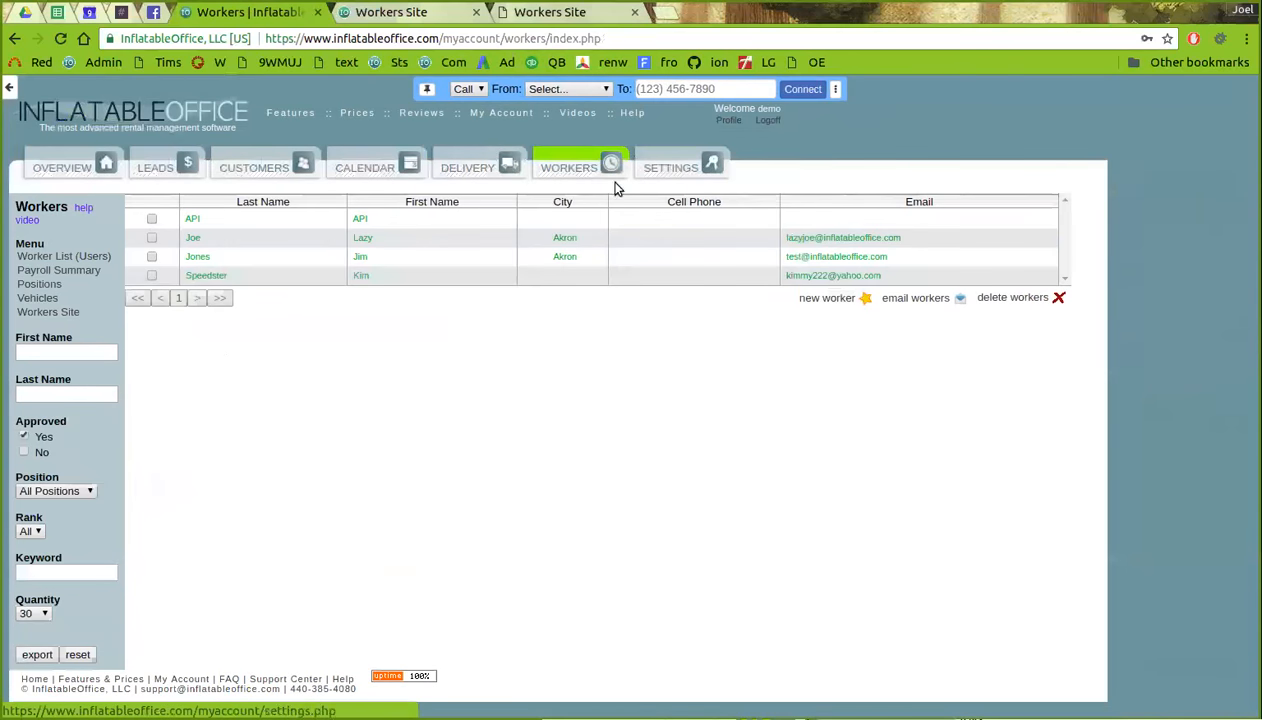
left_click(845, 298)
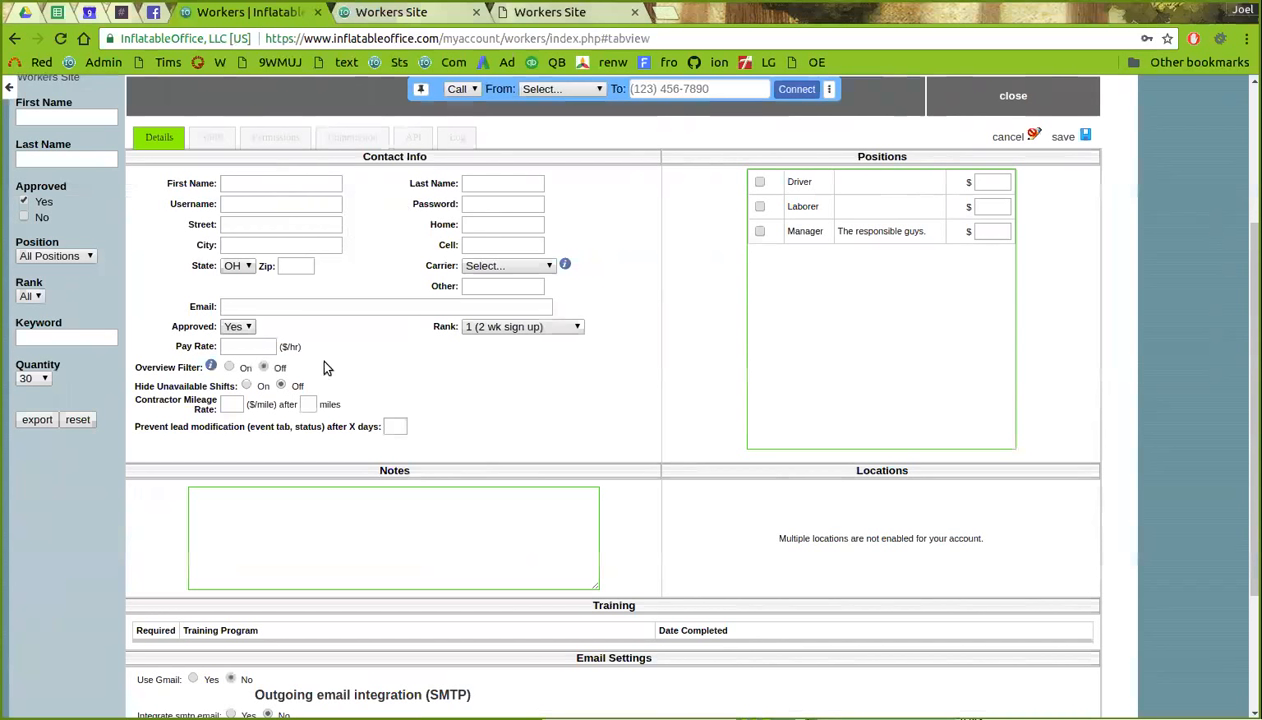
scroll(457, 420, "up", 1)
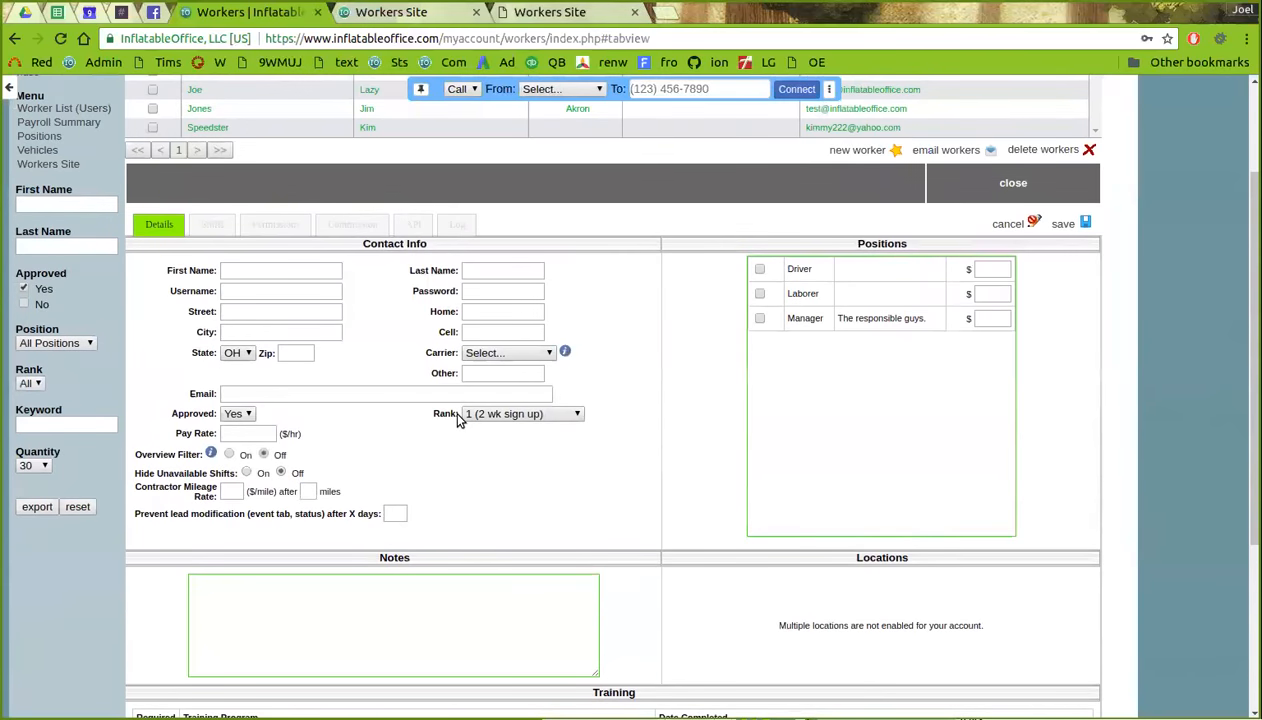
scroll(467, 424, "up", 3)
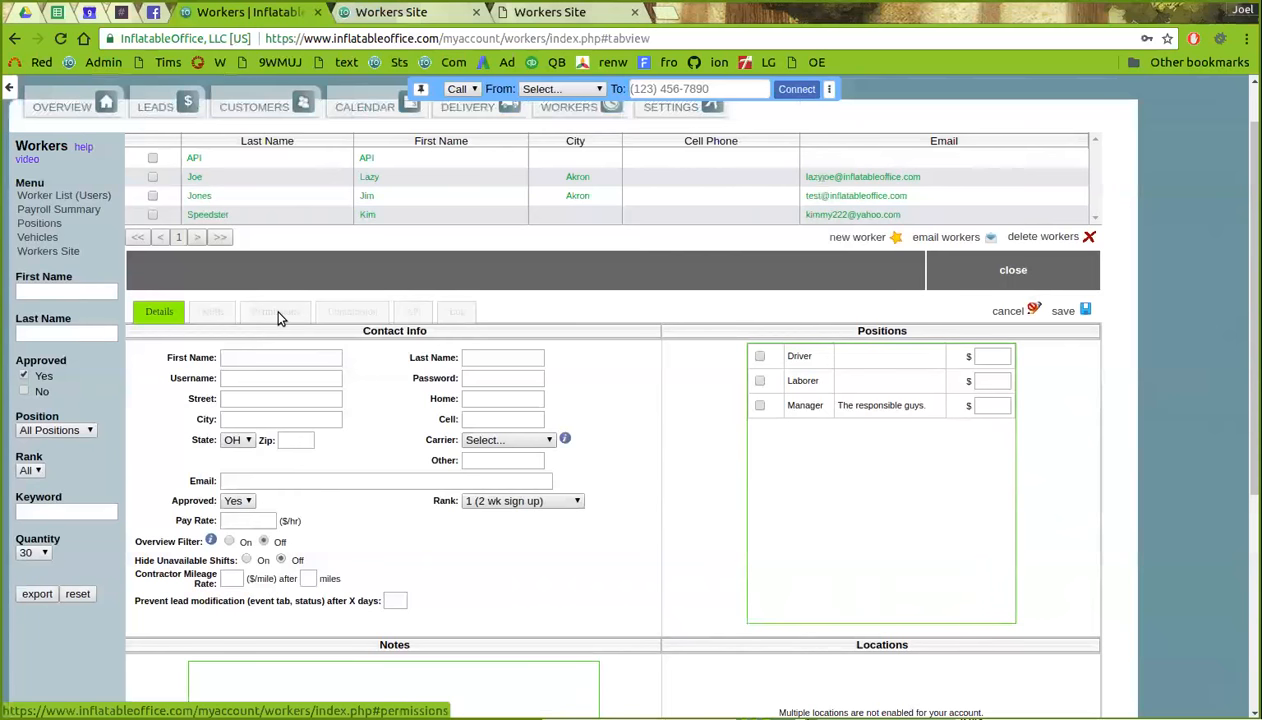
- Discard the unsaved new-worker form and show the fourth worker's Permissions tab
left_click(548, 215)
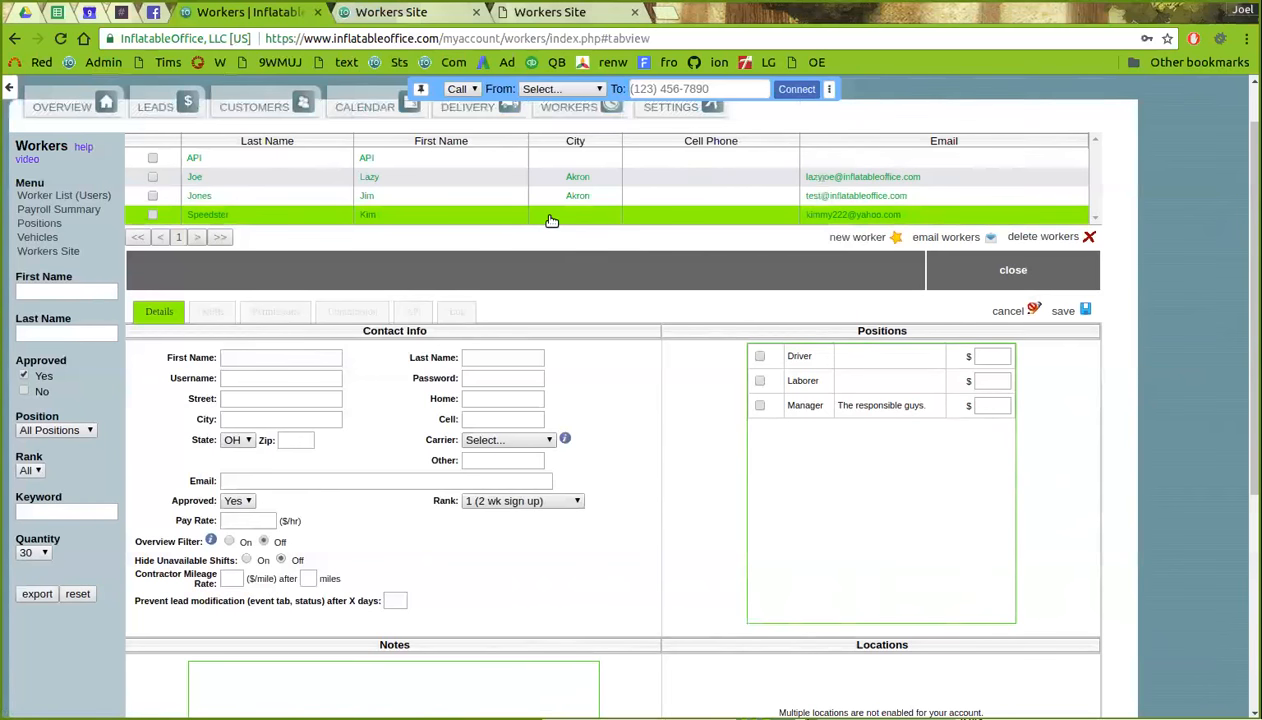
left_click(697, 135)
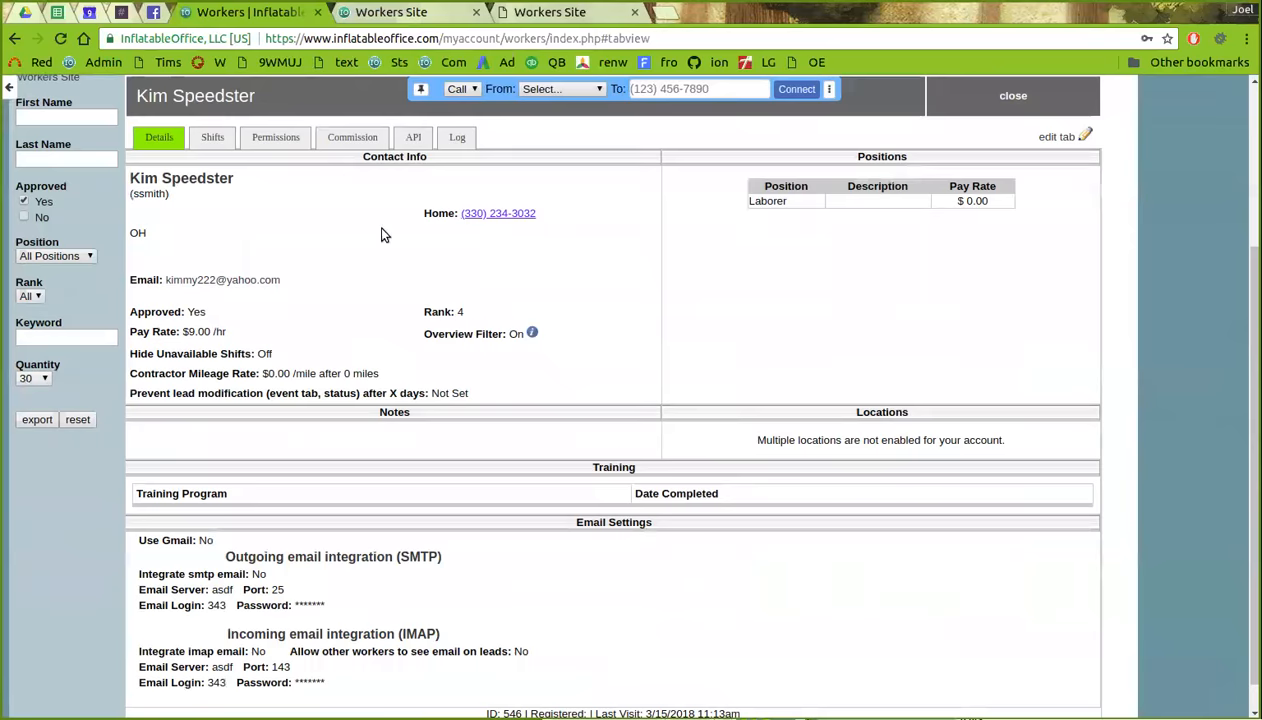
left_click(278, 143)
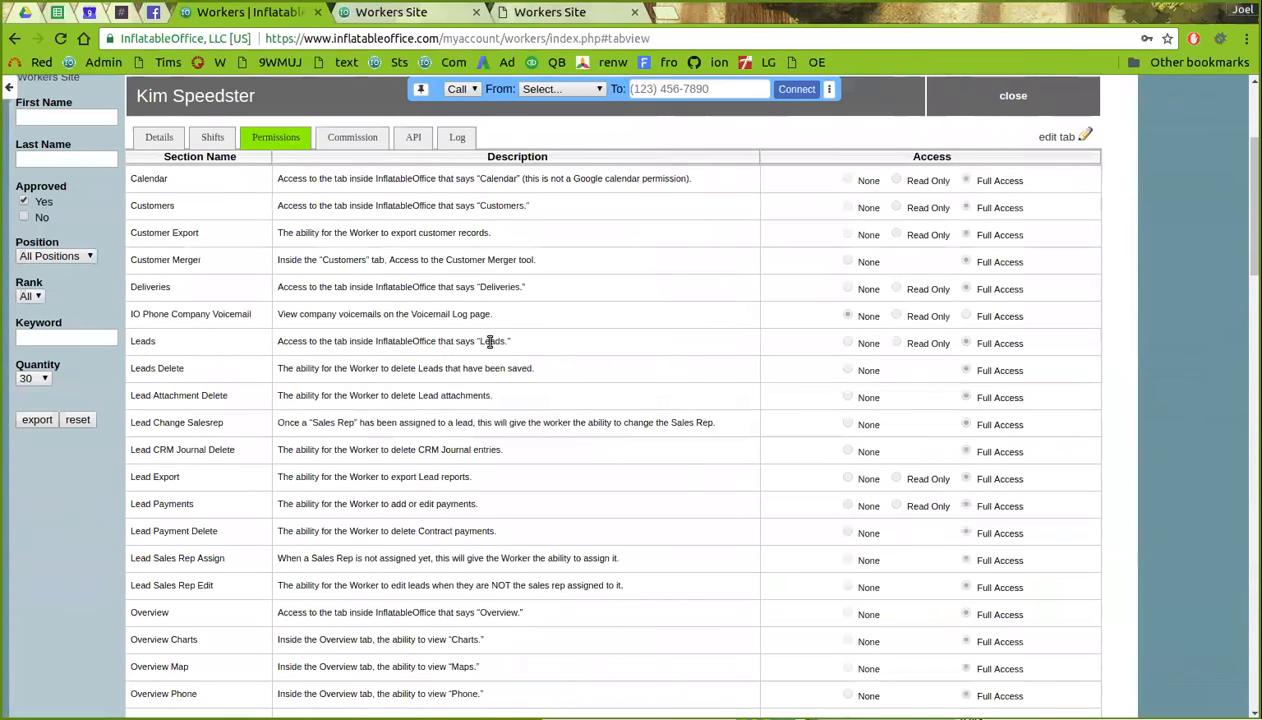
- Edit the permissions, mark all as Full Access, then cancel without saving
left_click(1062, 138)
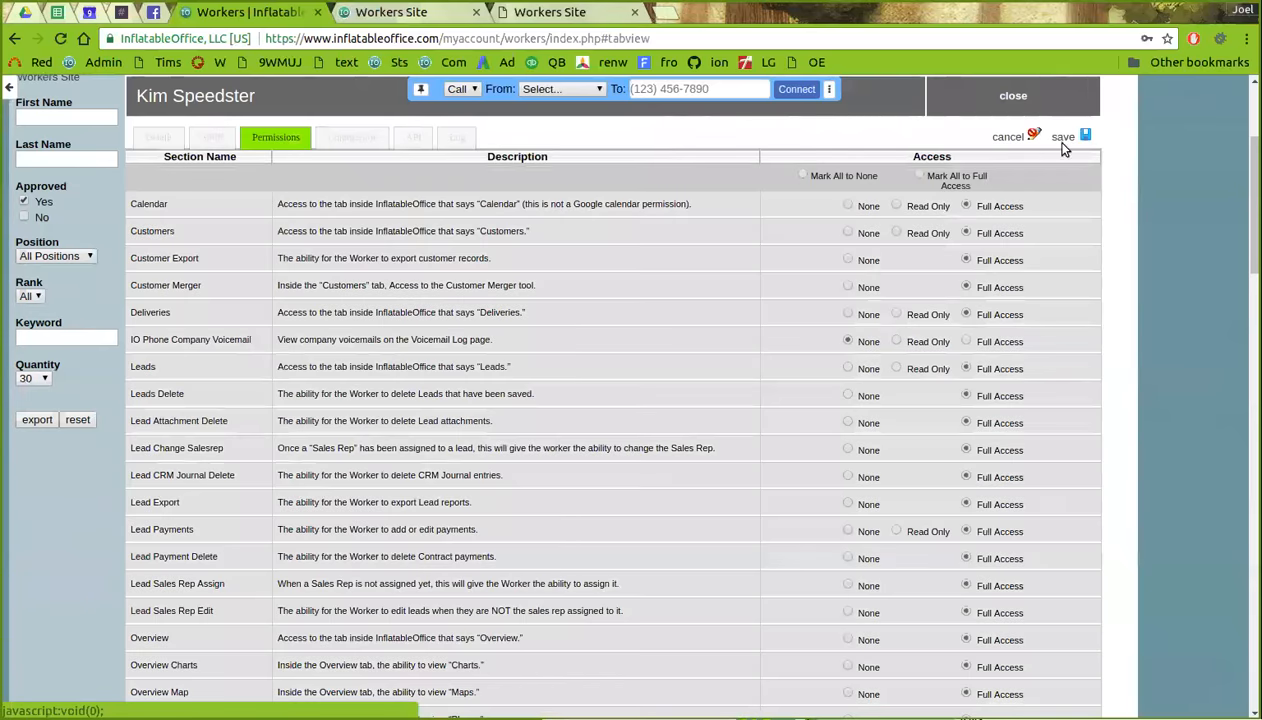
left_click(920, 177)
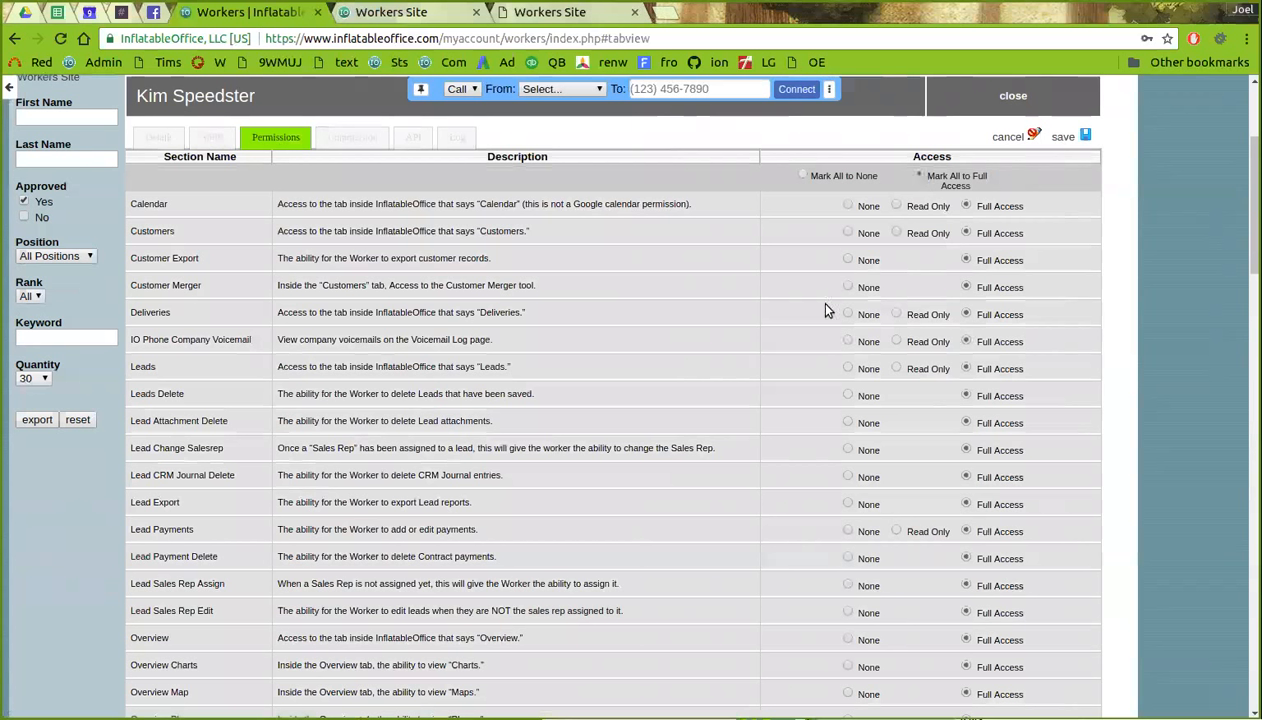
scroll(815, 400, "down", 1)
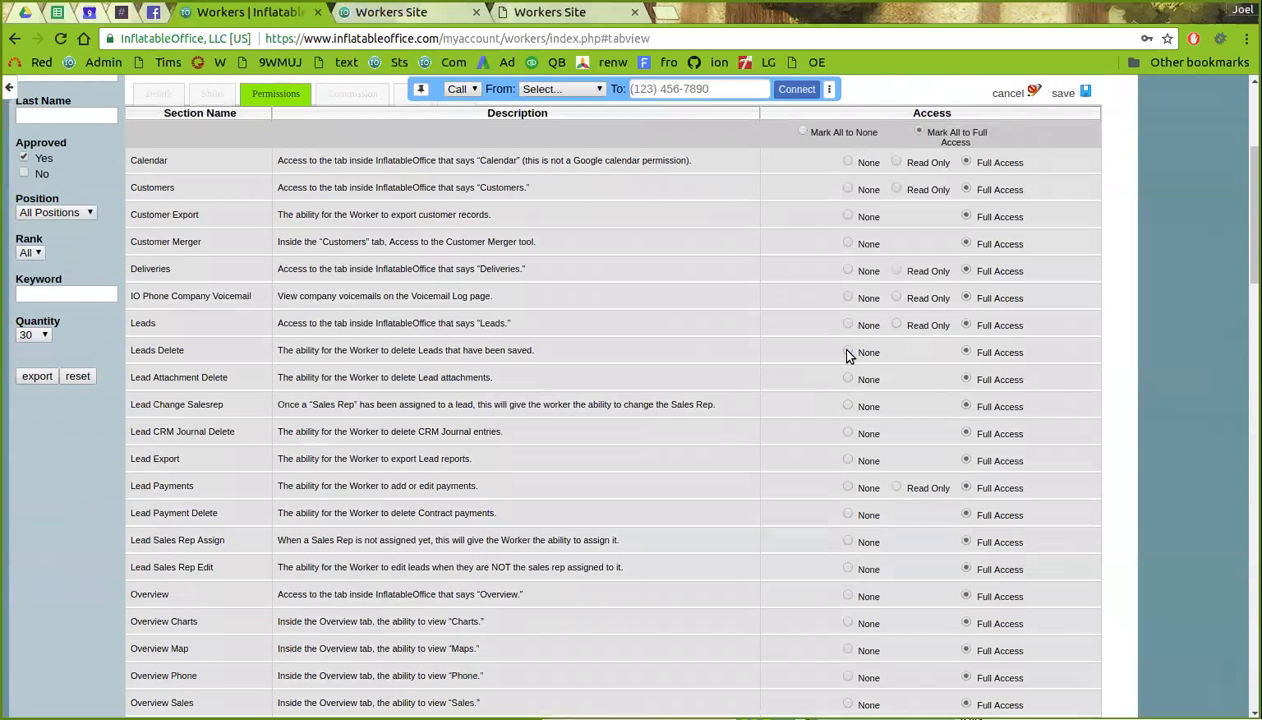
scroll(848, 510, "down", 3)
scroll(837, 439, "up", 9)
left_click(1000, 354)
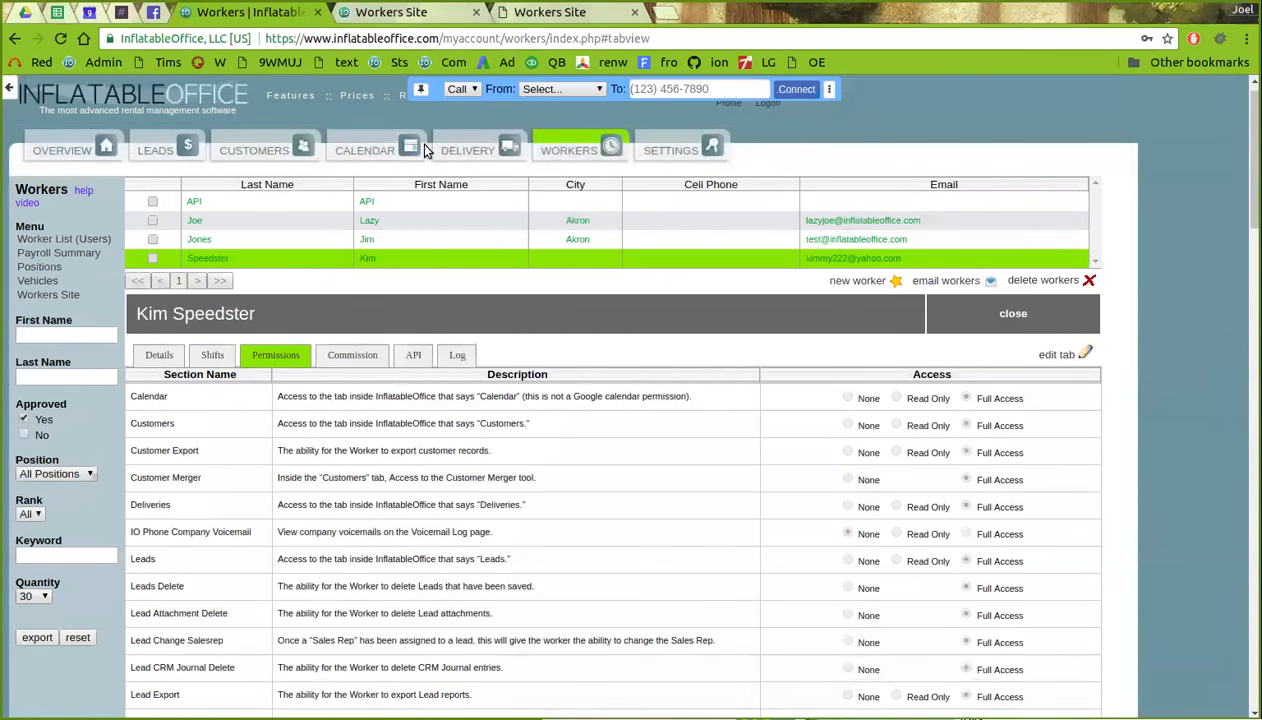
left_click(556, 14)
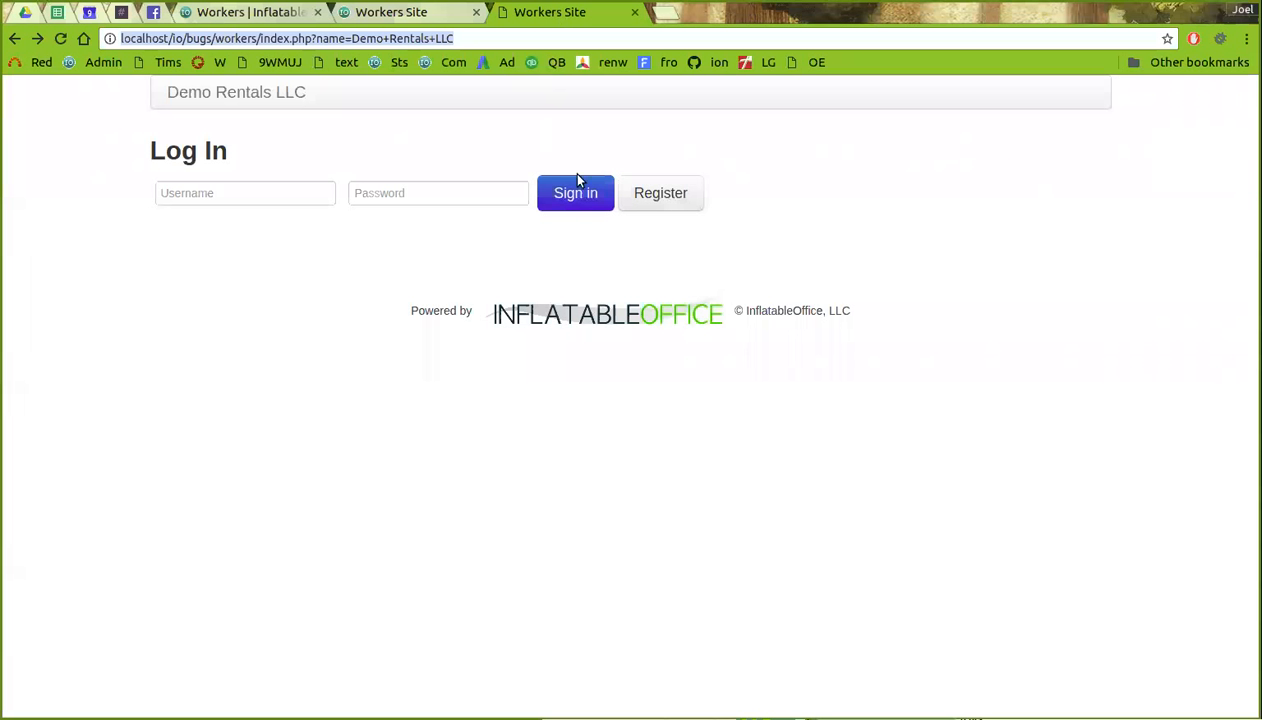
right_click(389, 41)
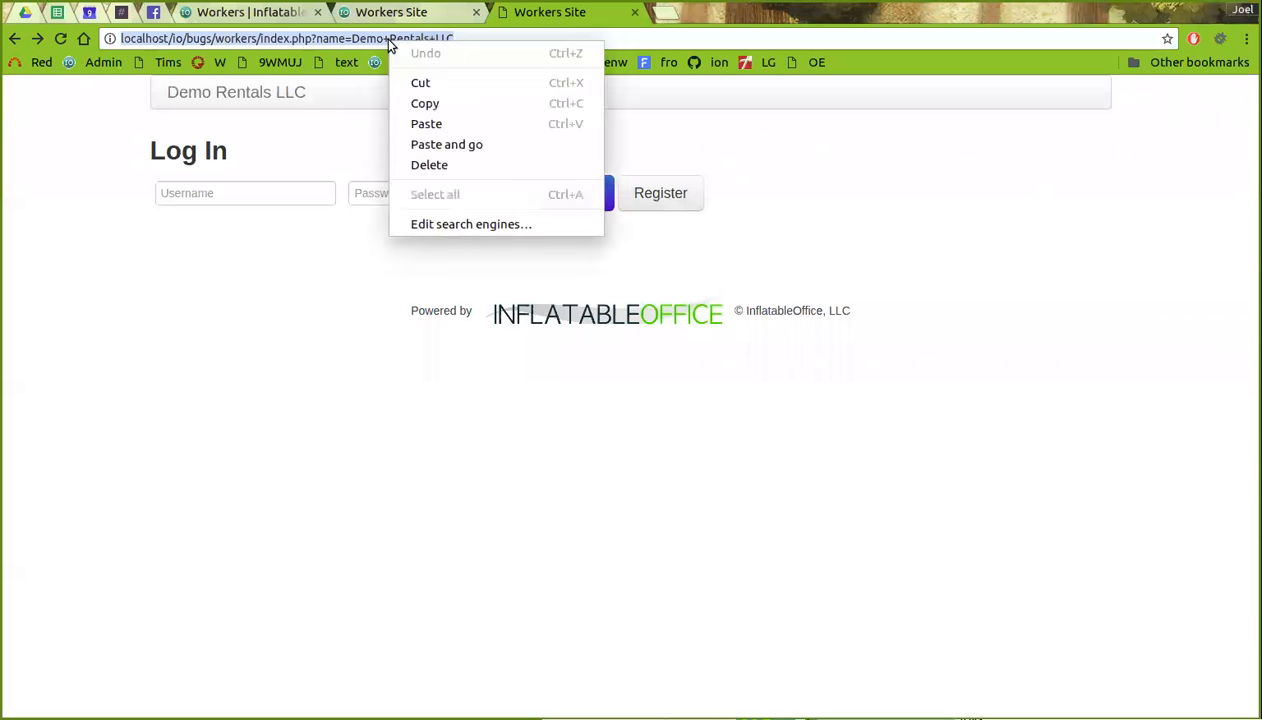
left_click(424, 103)
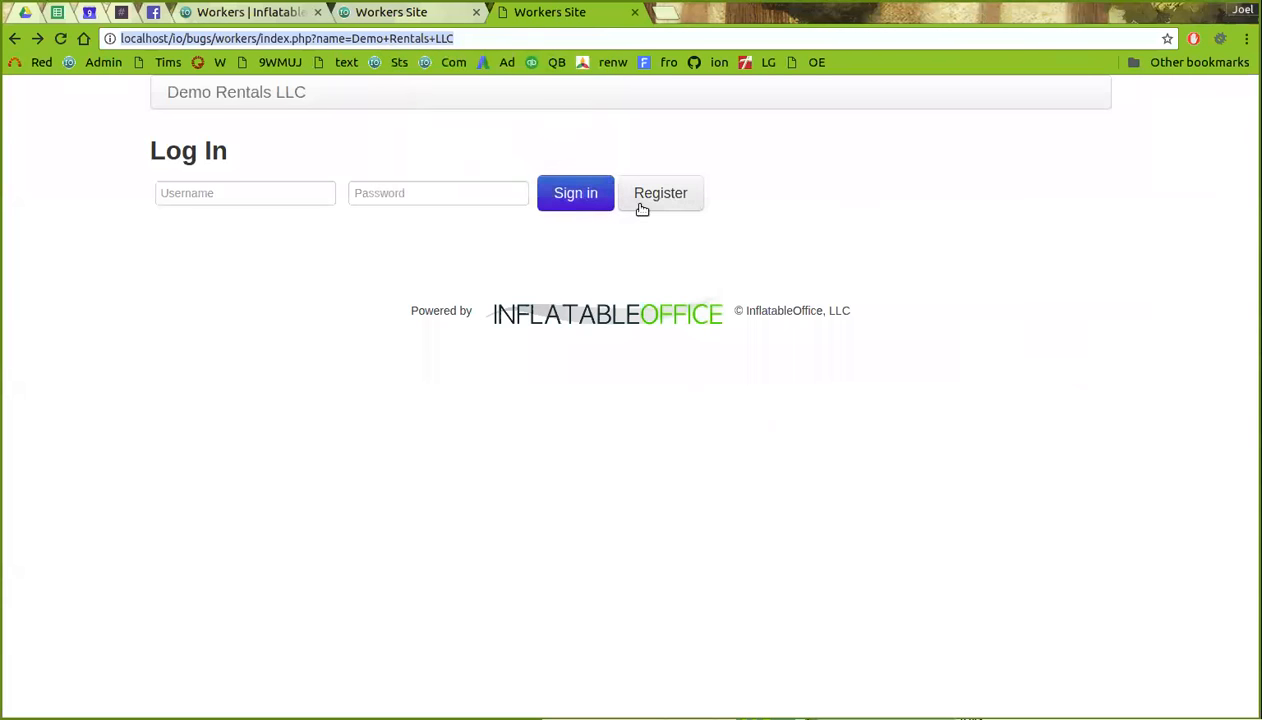
left_click(672, 199)
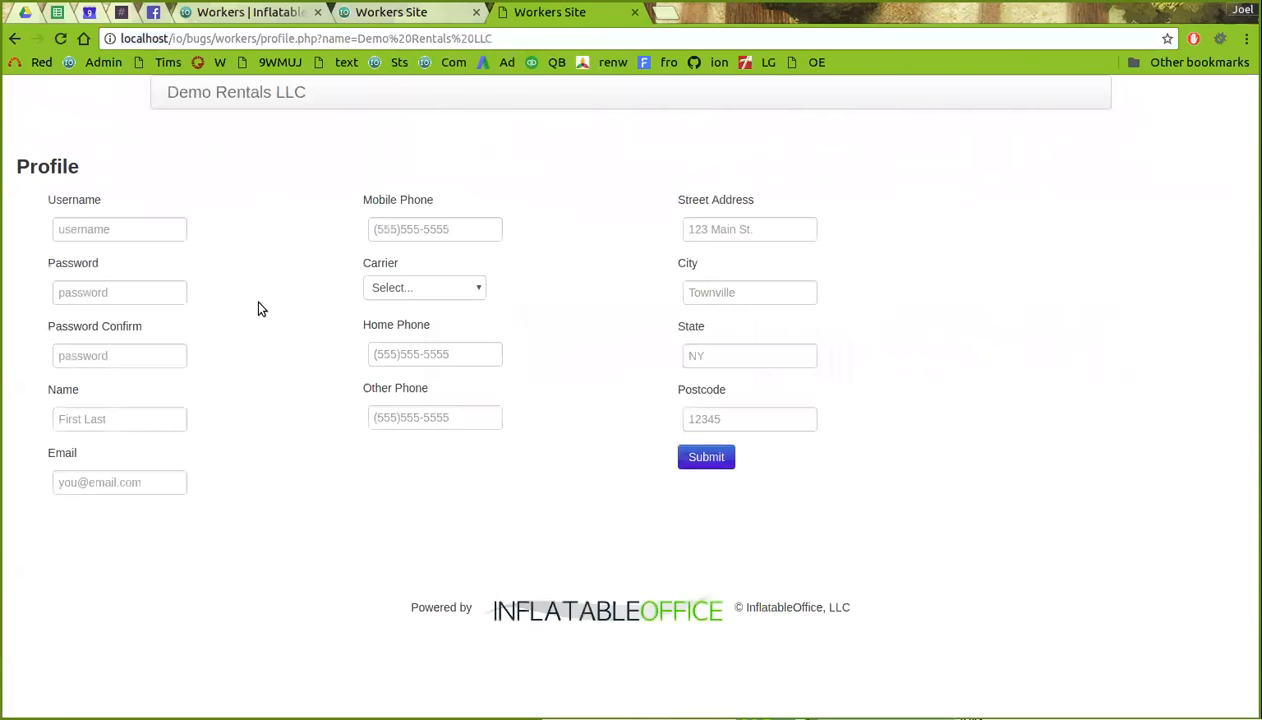
left_click(250, 12)
left_click(549, 12)
left_click(246, 13)
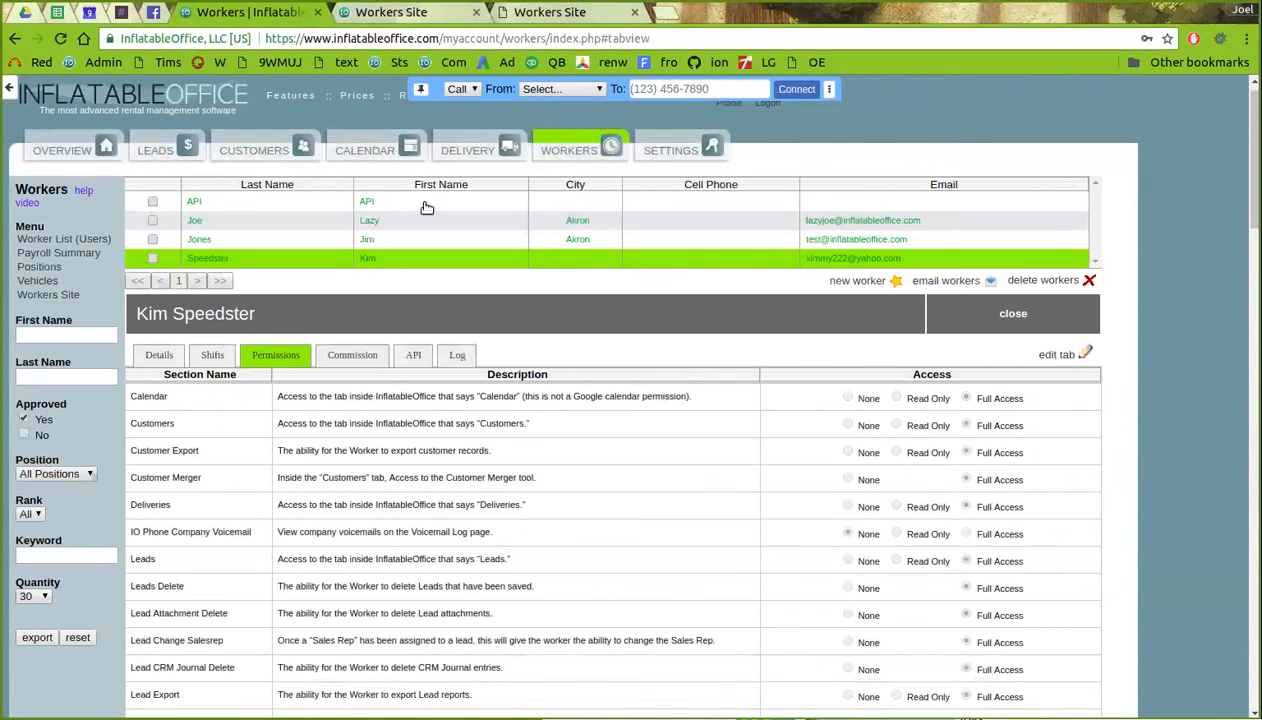
- Filter the Workers list to unapproved workers, then back to approved ones
left_click(557, 148)
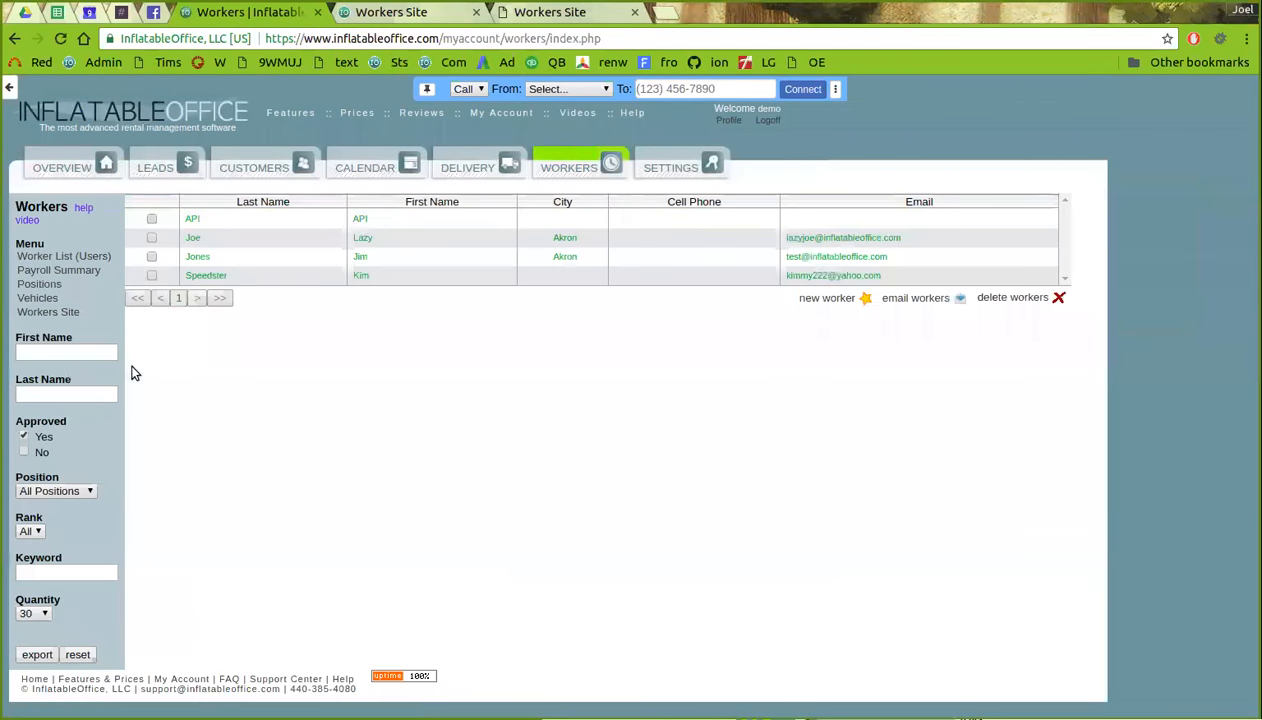
left_click(25, 453)
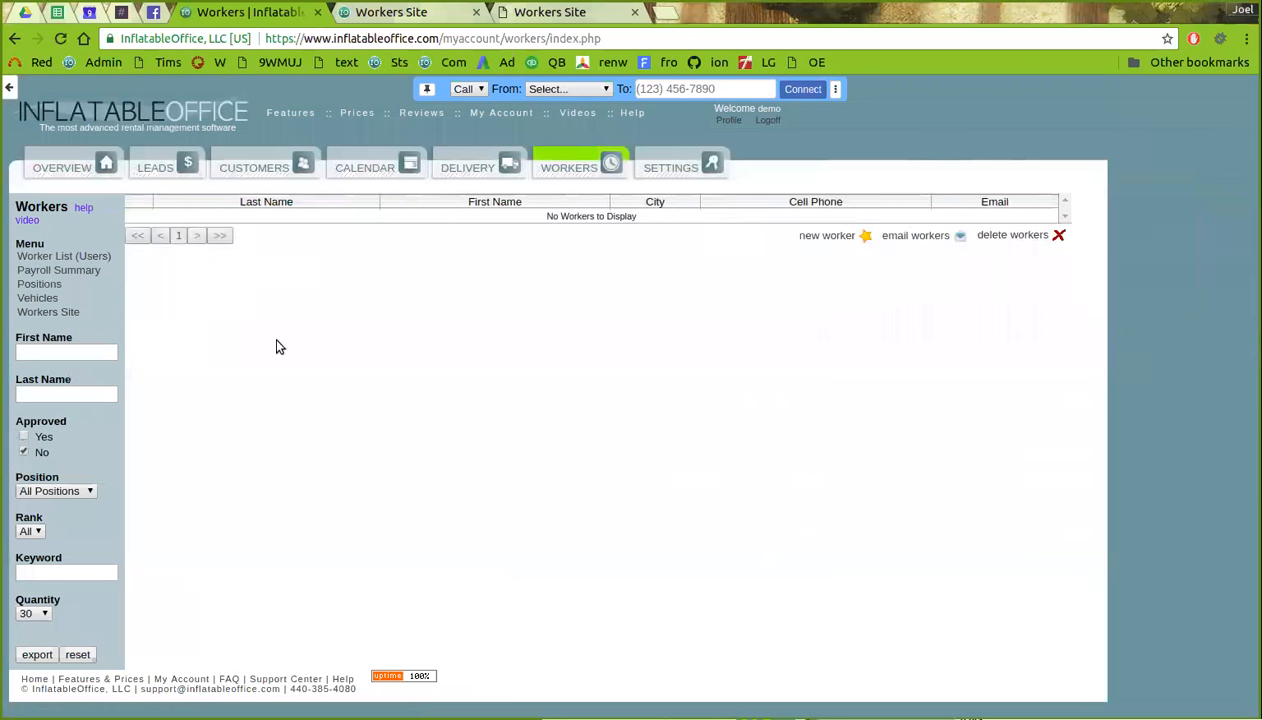
left_click(591, 166)
- Check the second worker's Rank options in edit mode, keeping 1 (2 wk sign up), then open Positions
left_click(868, 299)
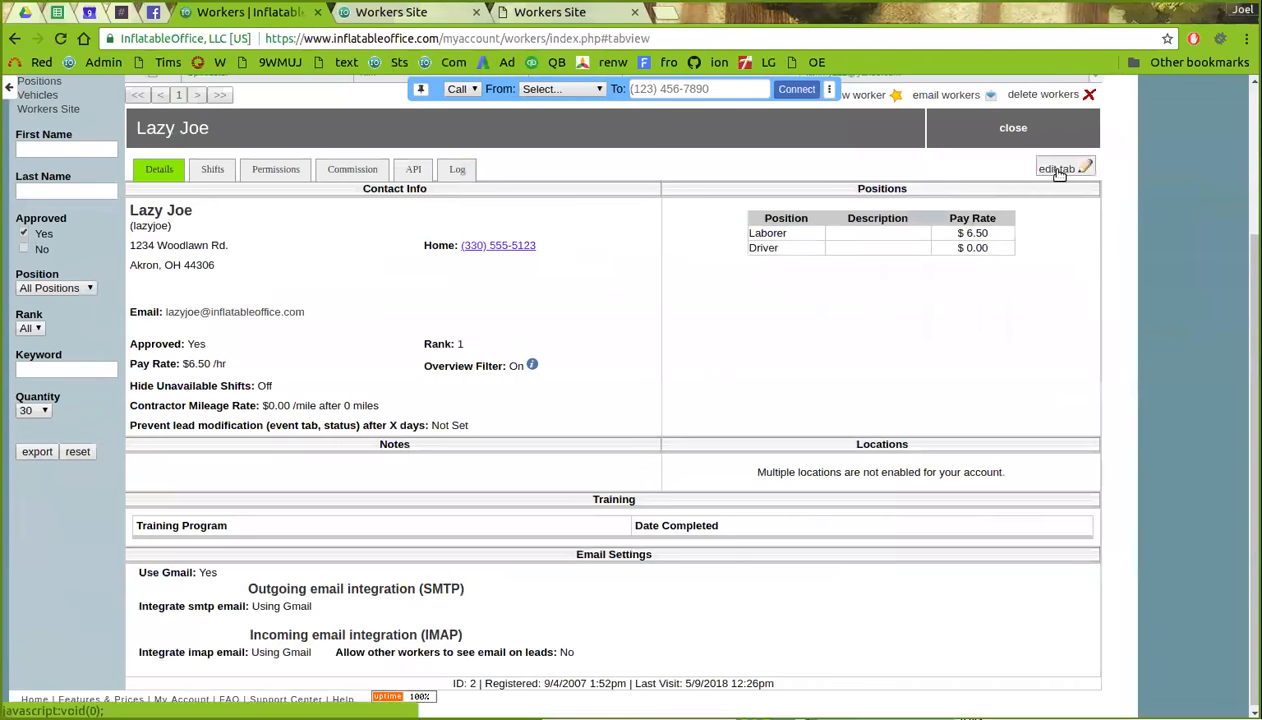
left_click(1058, 170)
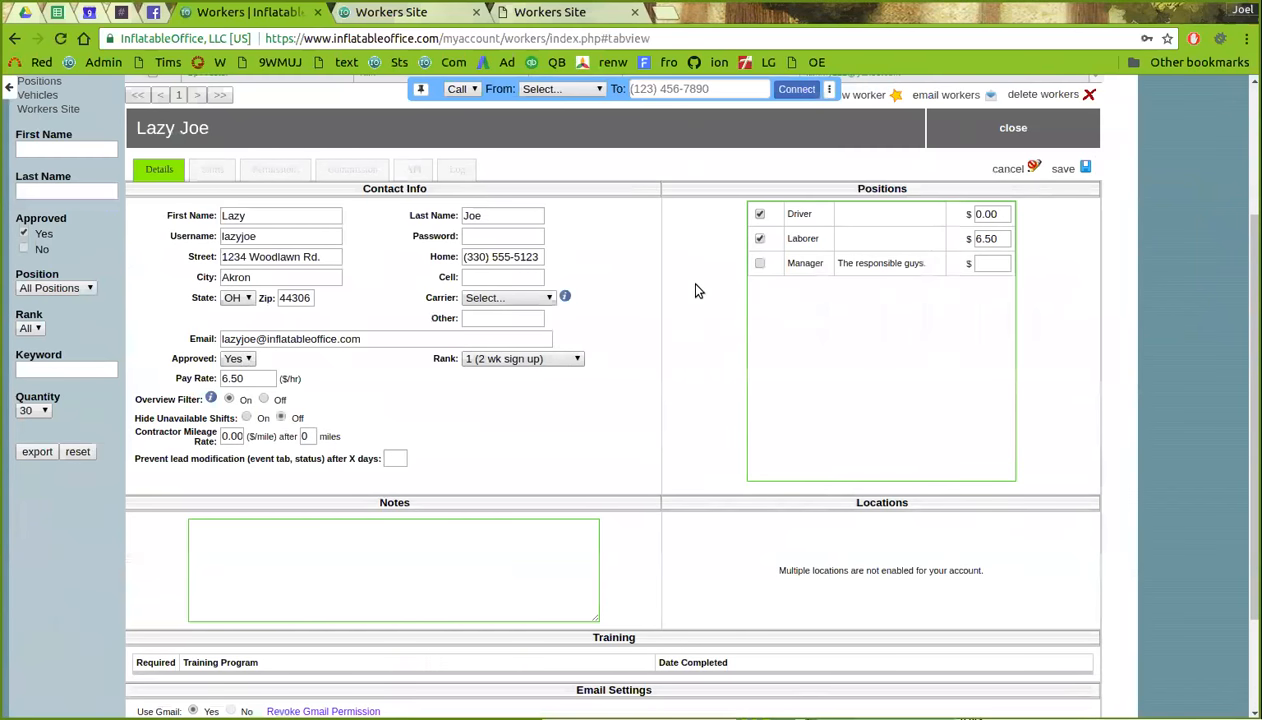
left_click(504, 365)
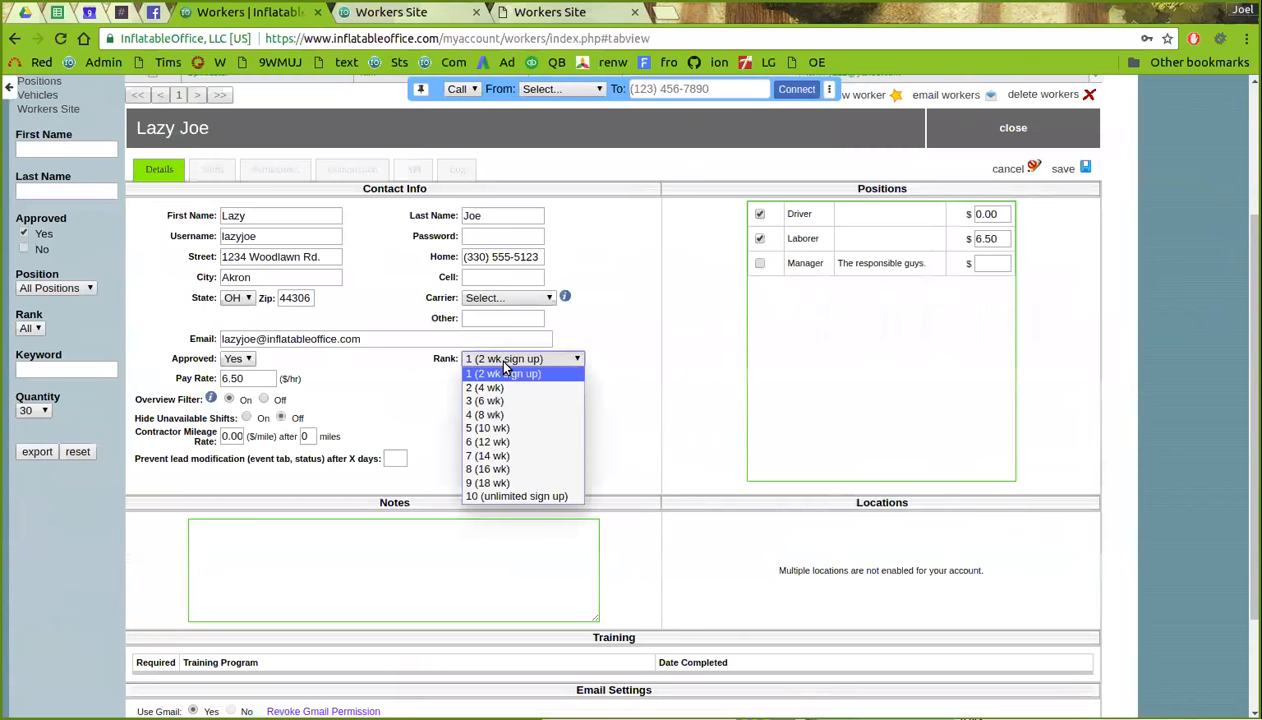
left_click(502, 352)
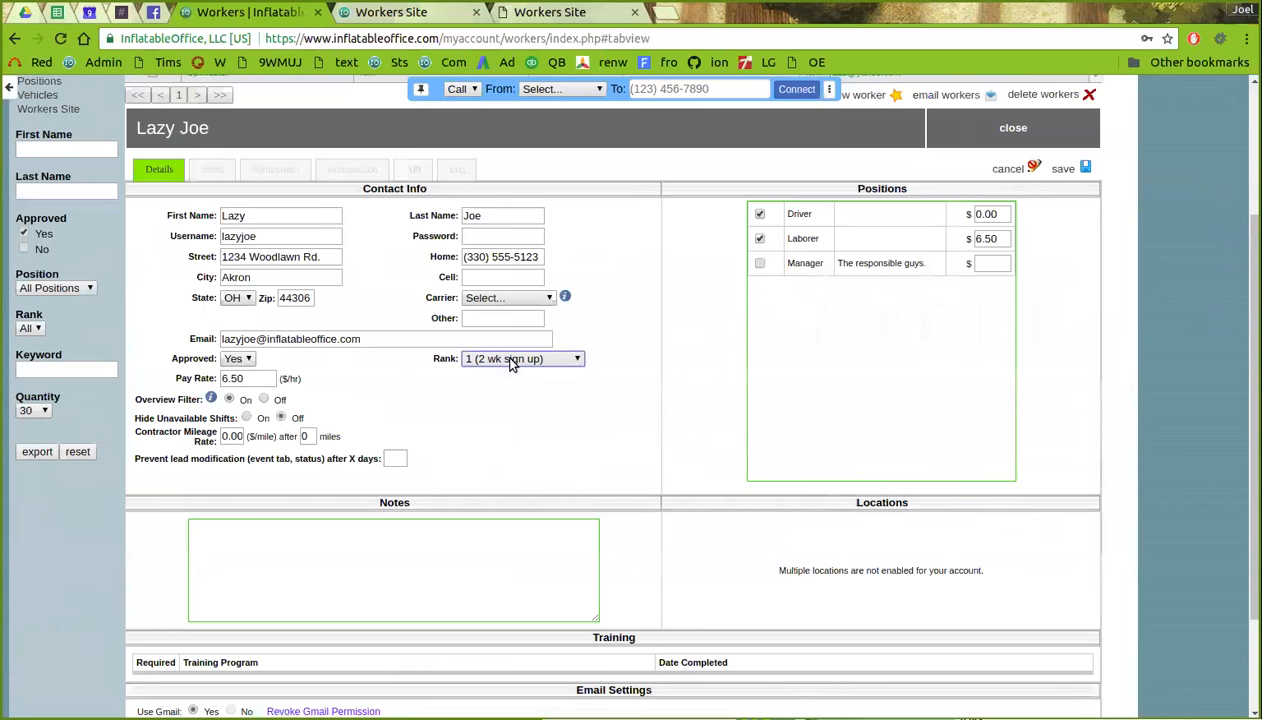
scroll(468, 415, "up", 2)
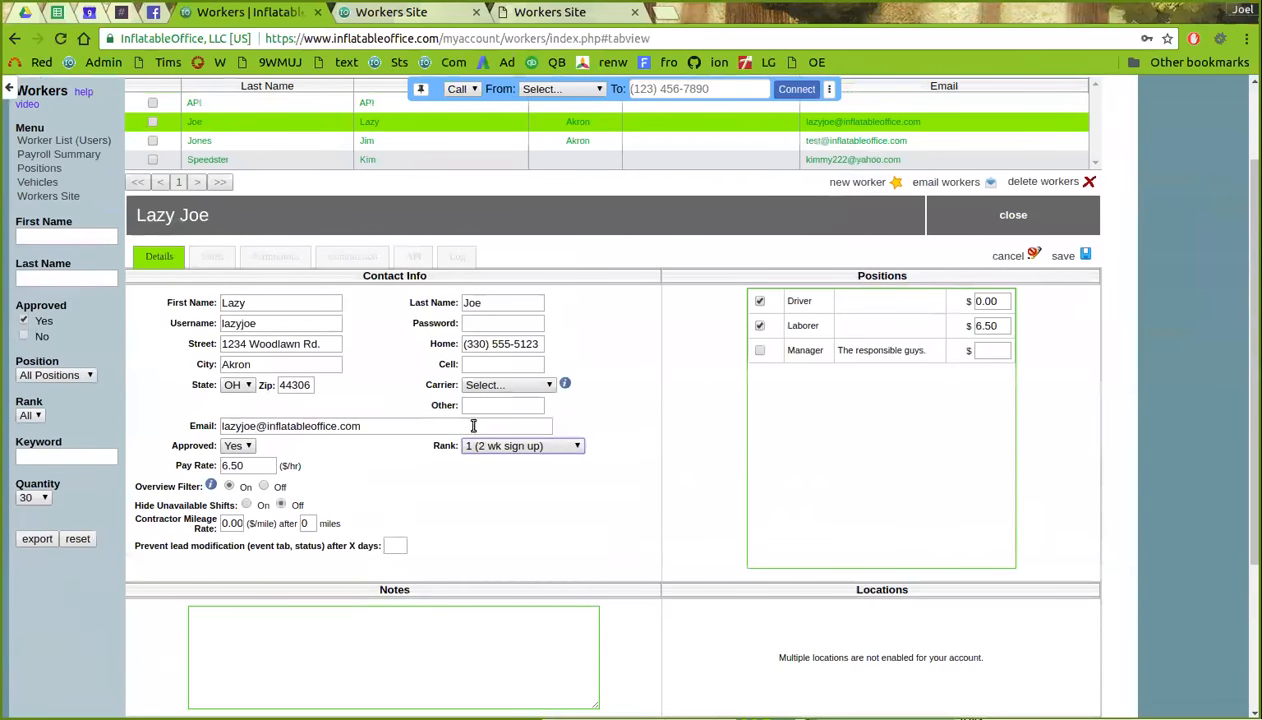
left_click(1003, 256)
scroll(587, 334, "up", 1)
scroll(590, 336, "up", 2)
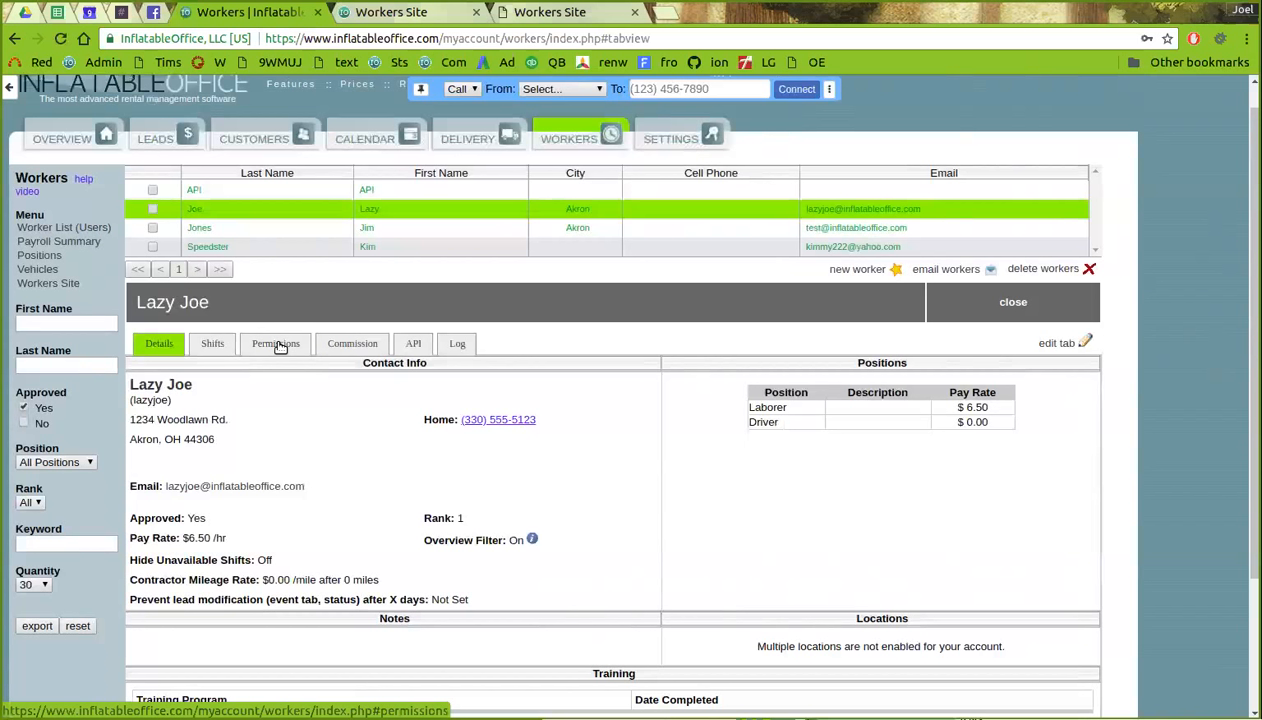
left_click(1081, 344)
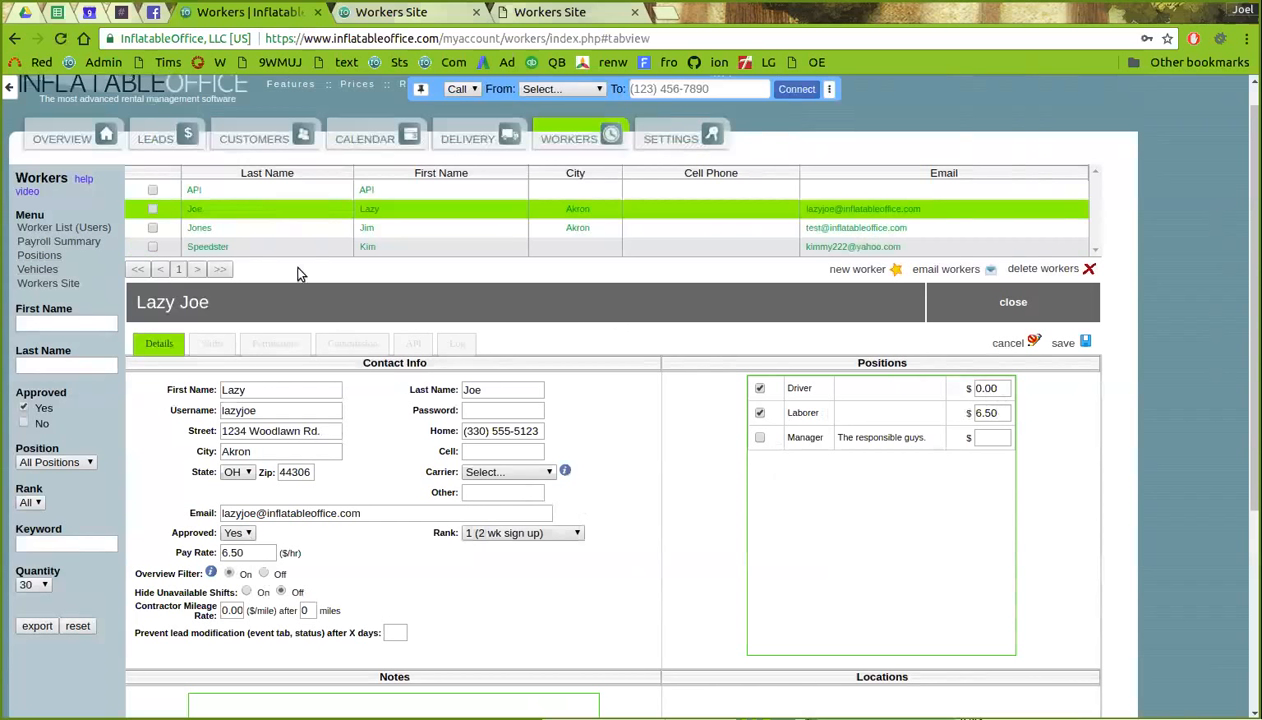
left_click(38, 256)
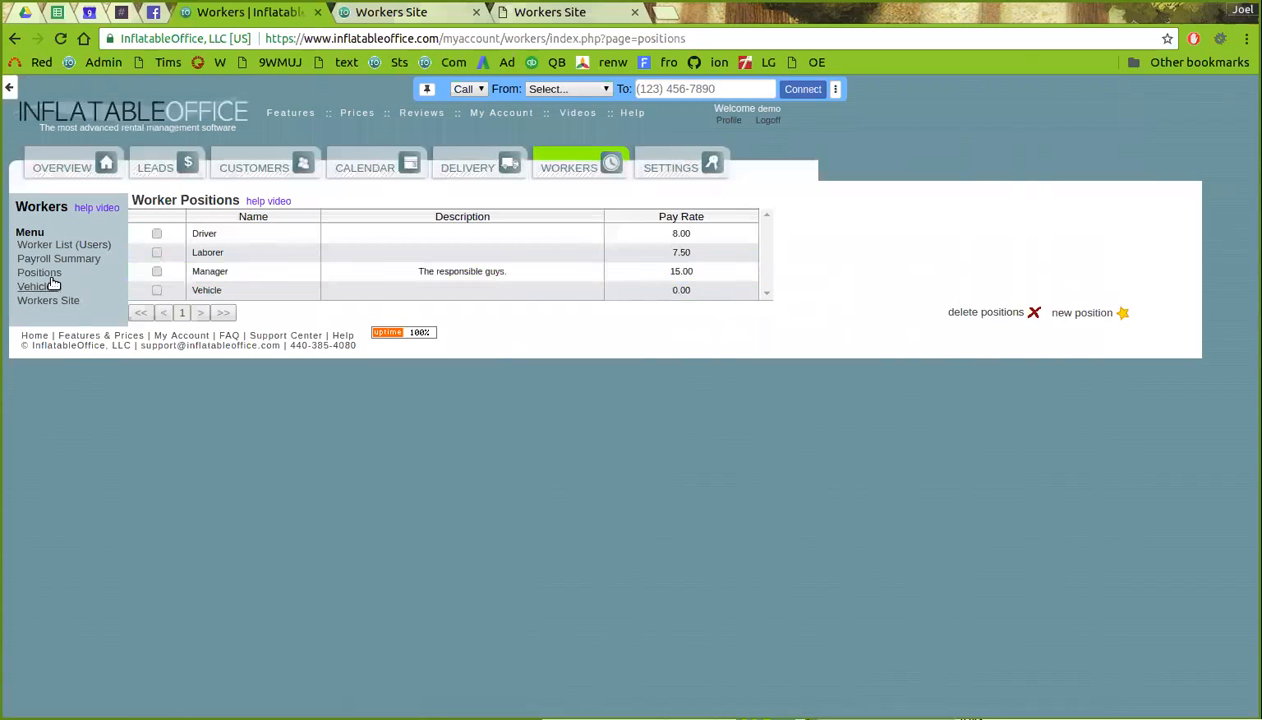
left_click(552, 170)
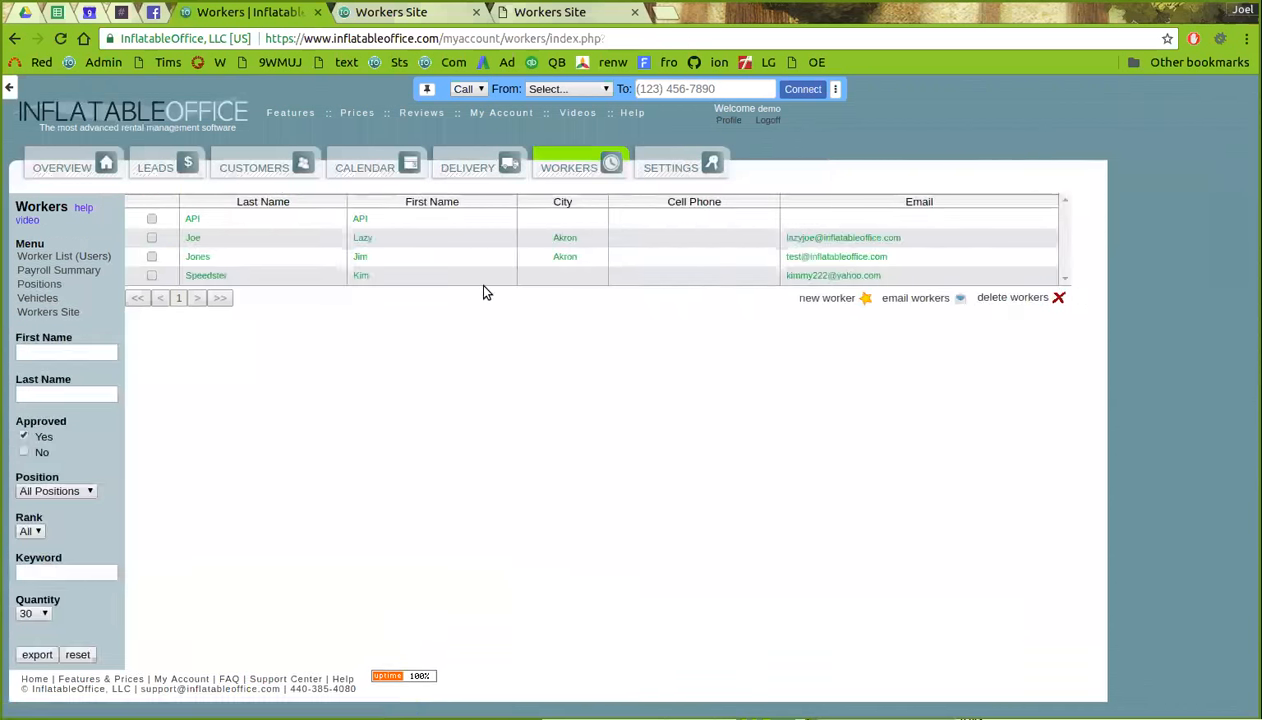
left_click(494, 254)
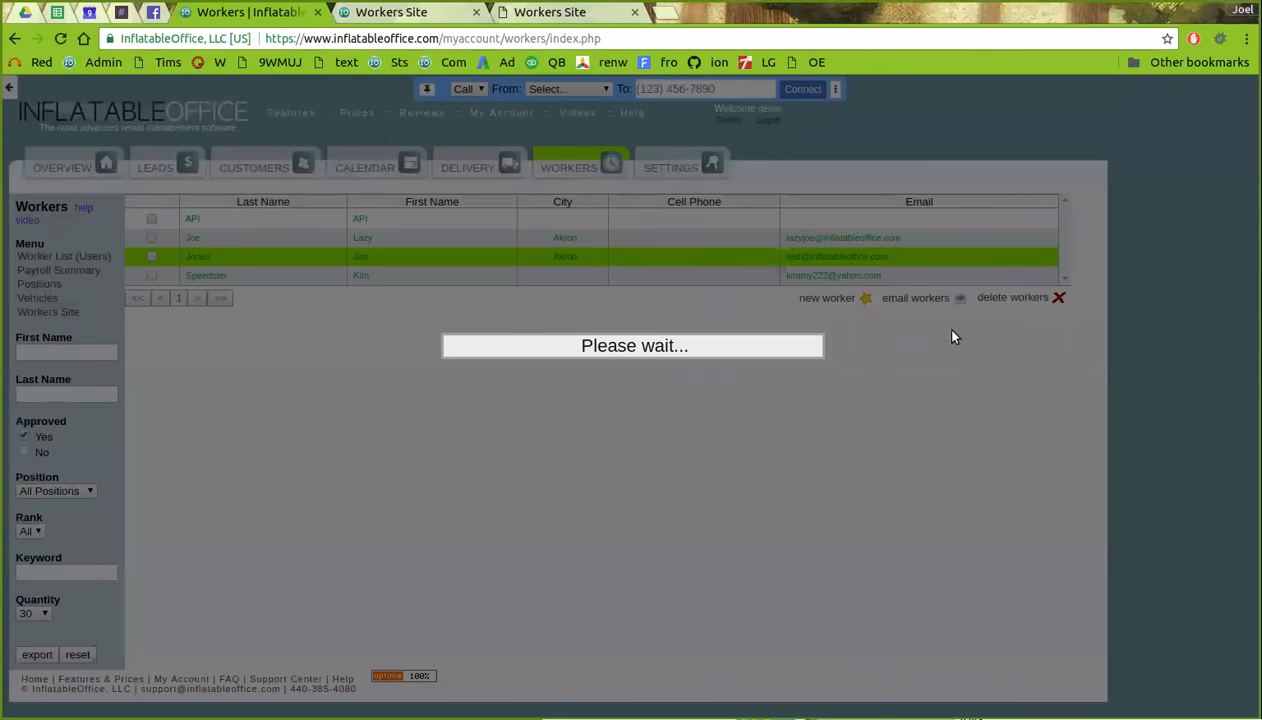
scroll(859, 273, "up", 2)
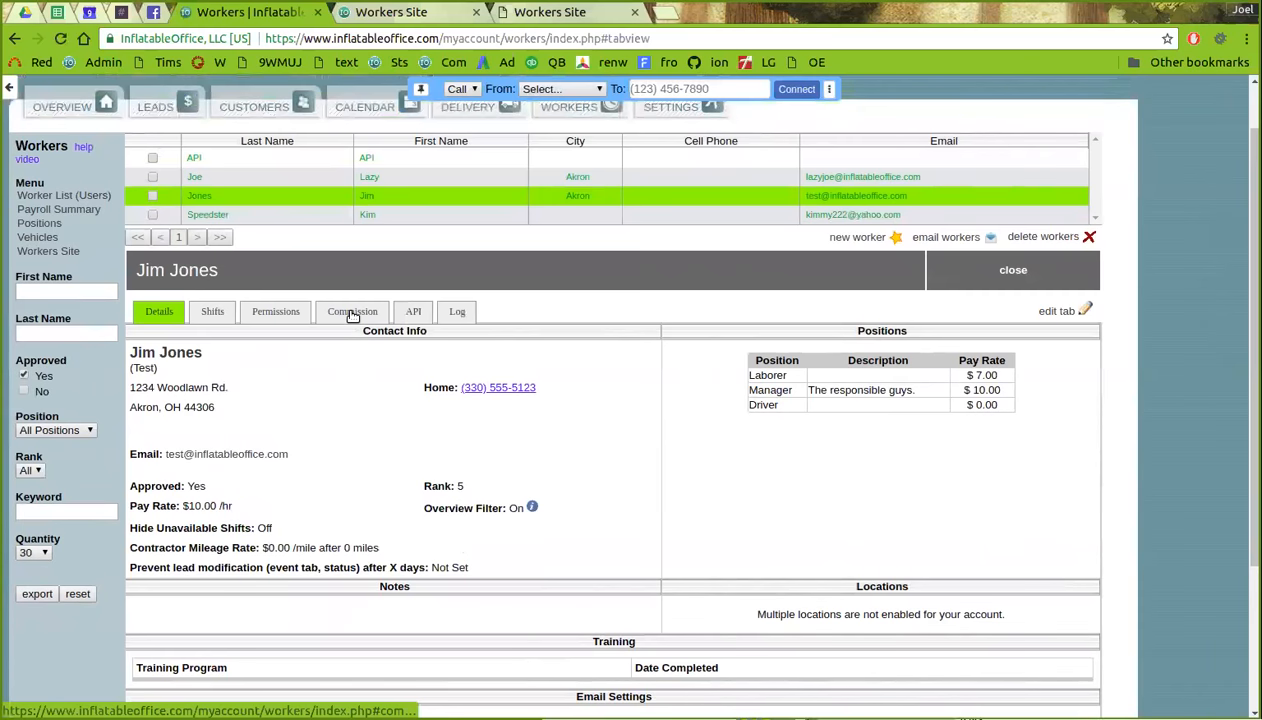
left_click(352, 315)
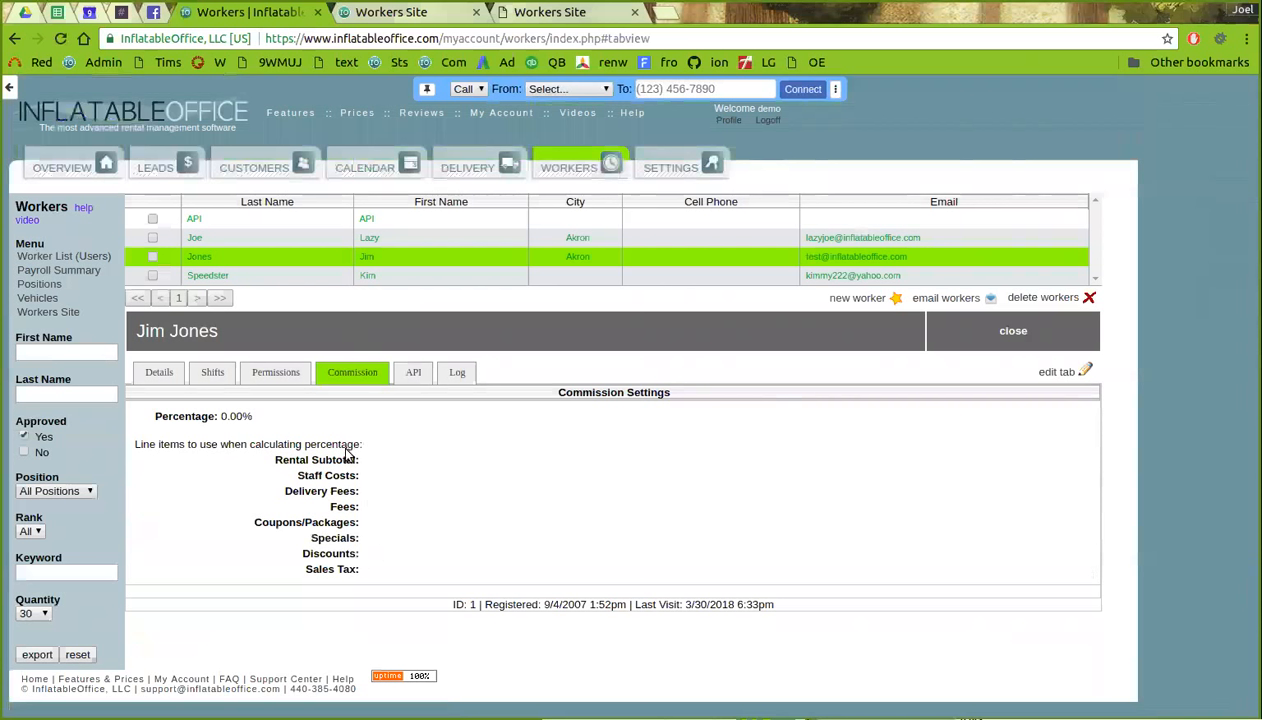
left_click(40, 285)
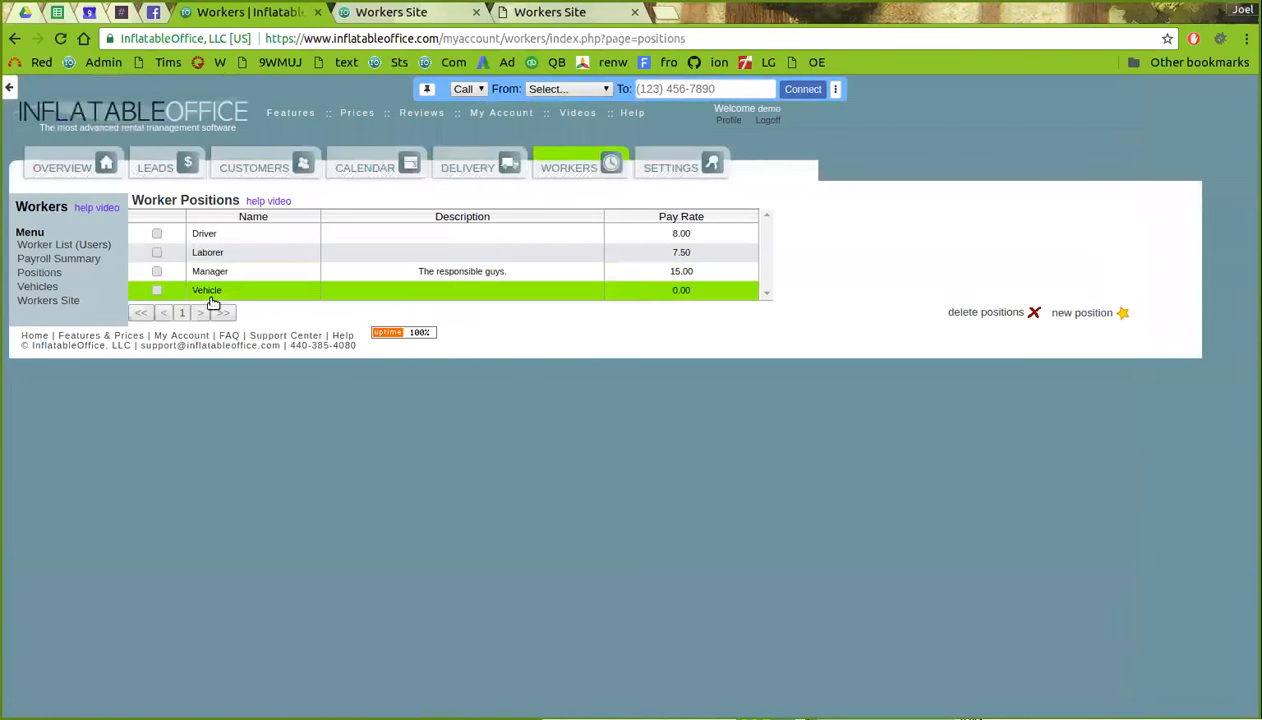
- Begin a new position, entering 'Sale' as its name and setting Sales Rep to Yes
left_click(1087, 313)
left_click(327, 427)
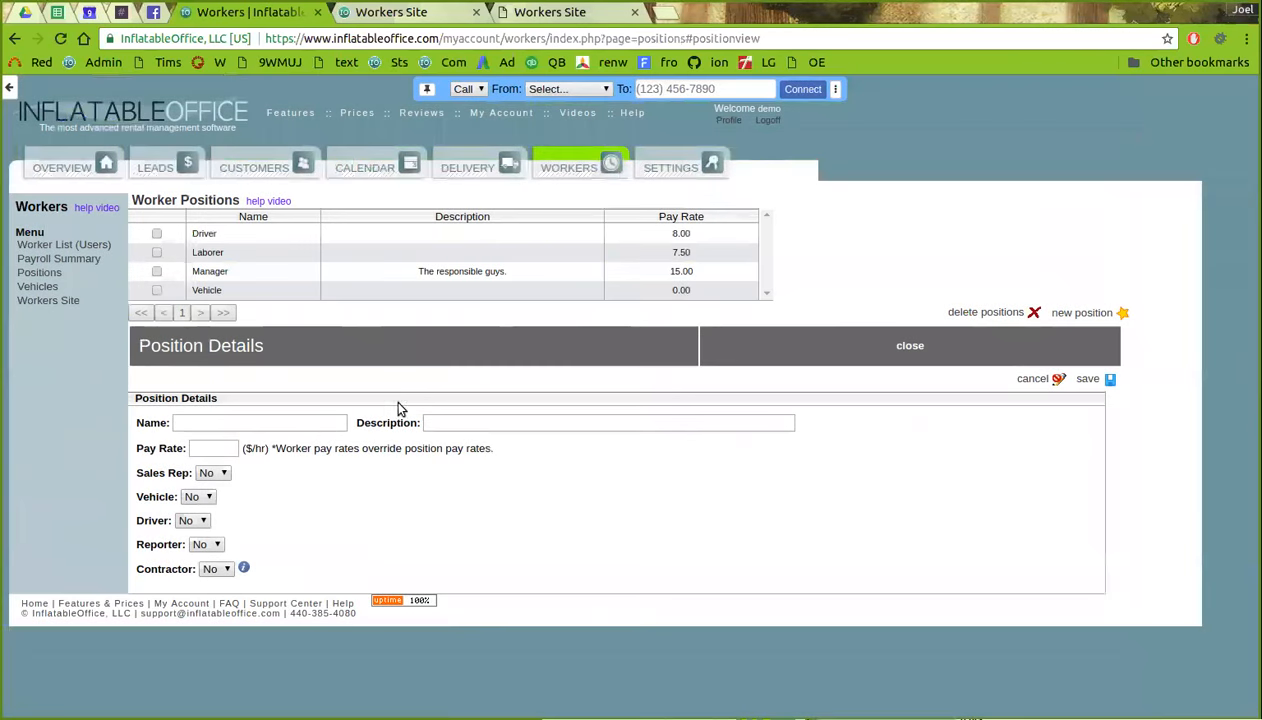
type("Sales Rep")
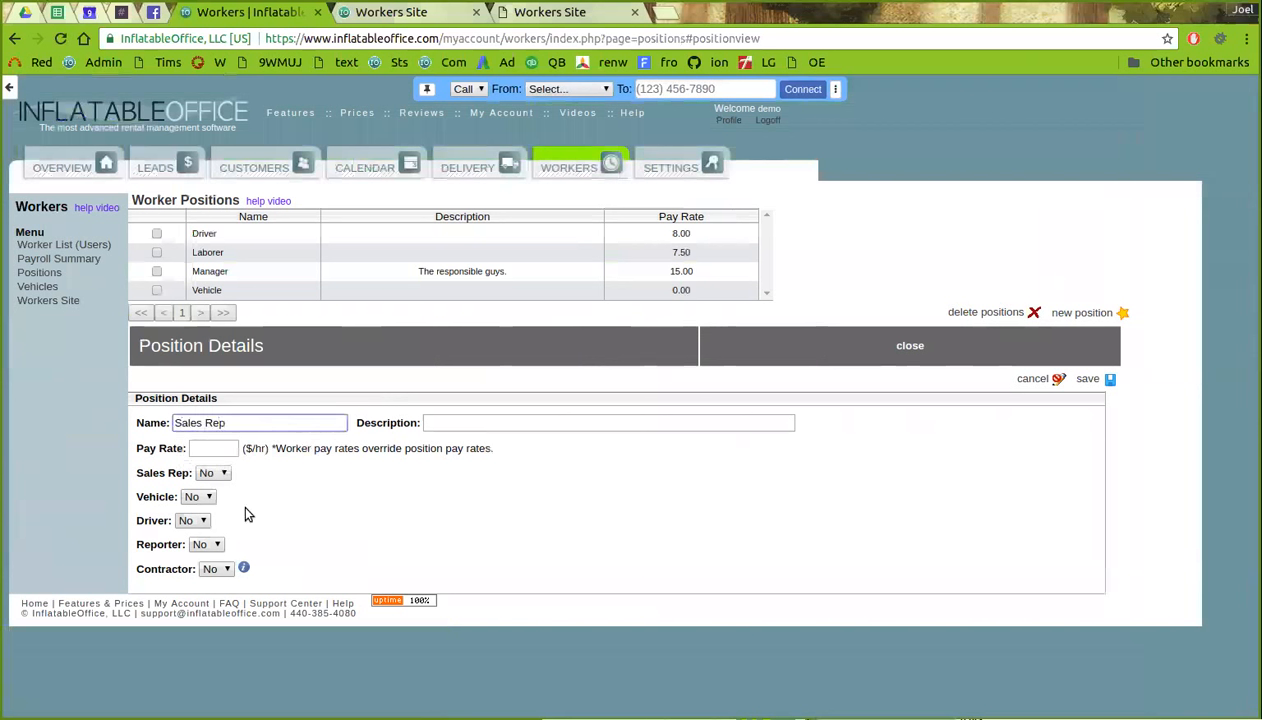
left_click(214, 474)
left_click(208, 500)
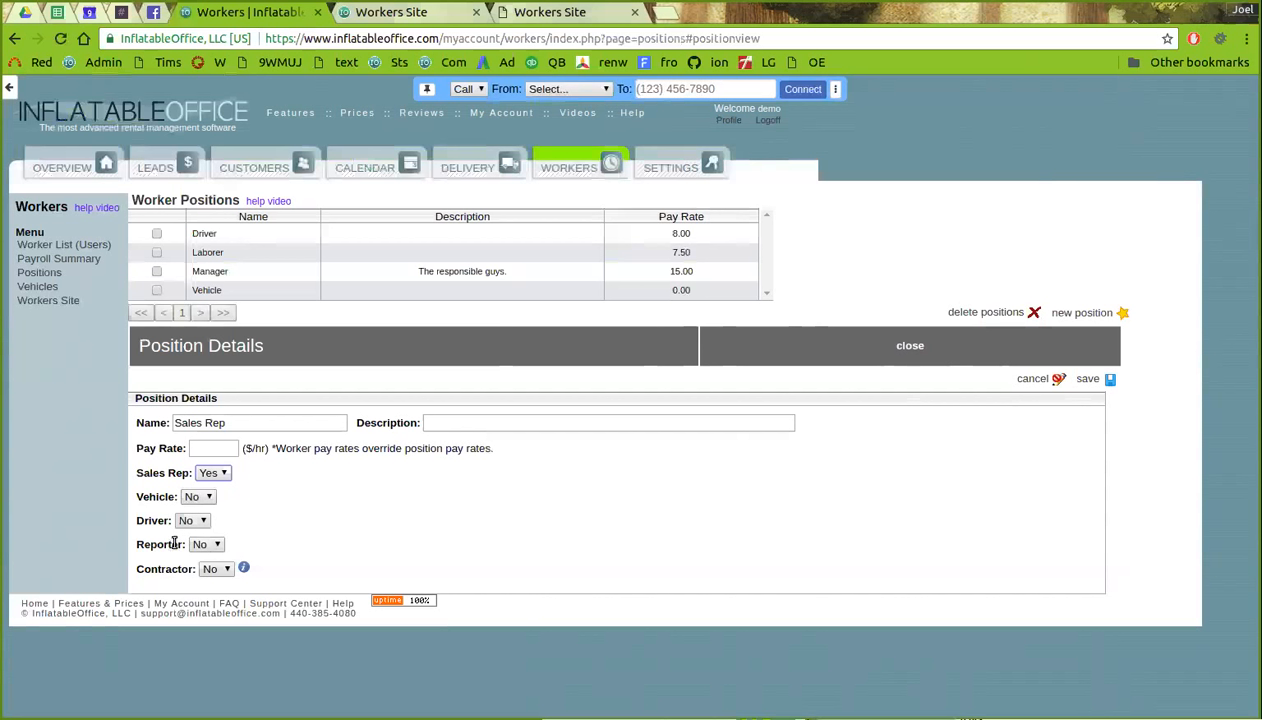
- Inspect Contractor Pay under the 12' Wet and Dry Slide rental's Advanced Features, then return to Workers
mouse_move(238, 563)
left_click(666, 166)
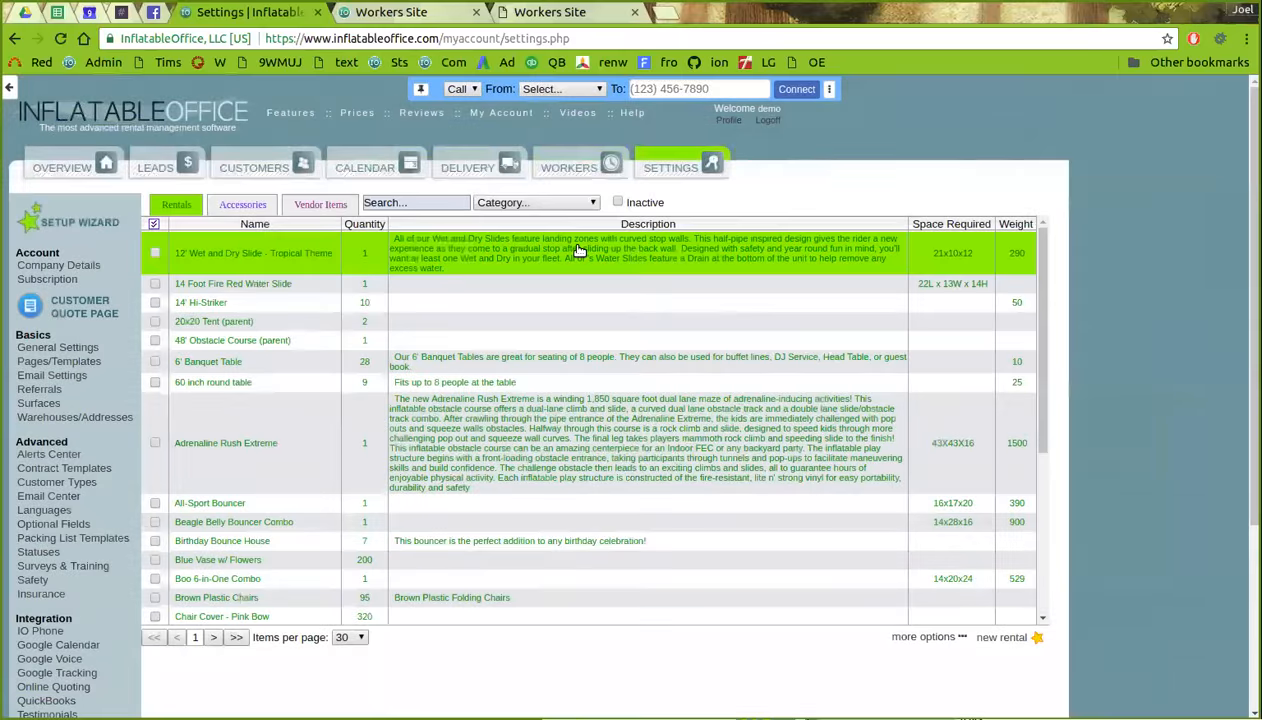
left_click(577, 252)
left_click(222, 682)
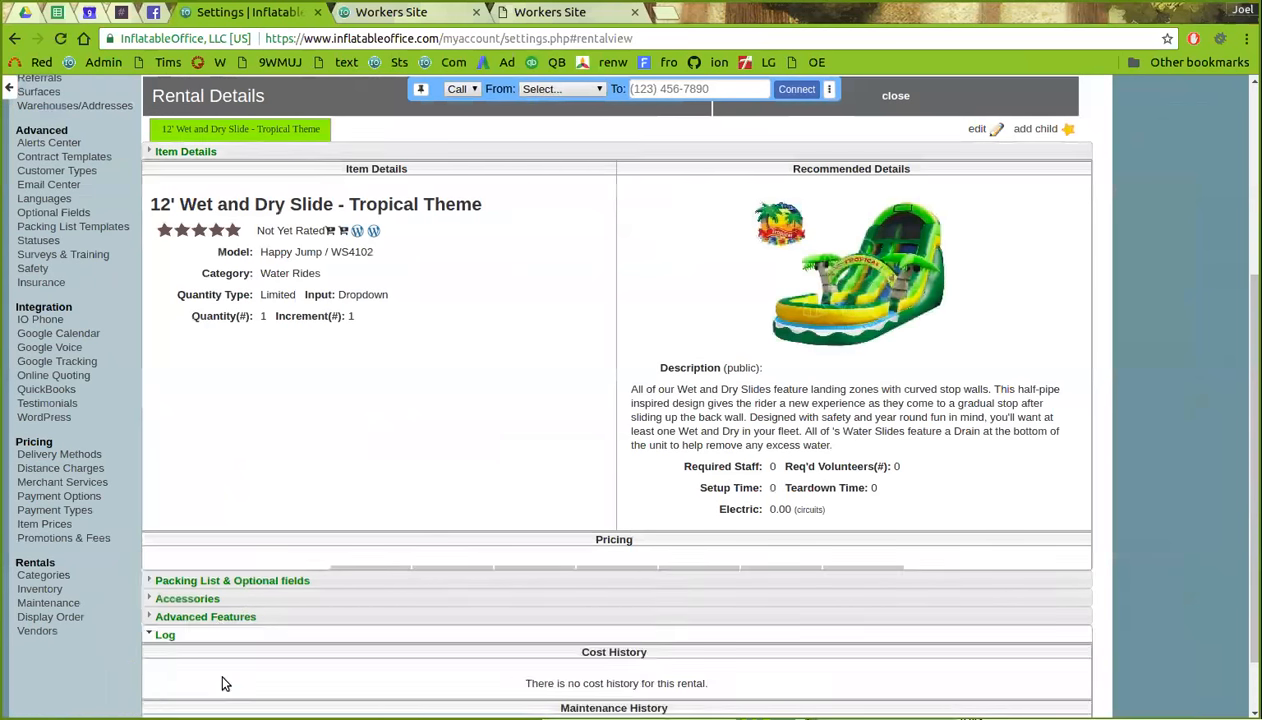
scroll(299, 293, "up", 1)
left_click(265, 249)
left_click_drag(212, 454, 314, 456)
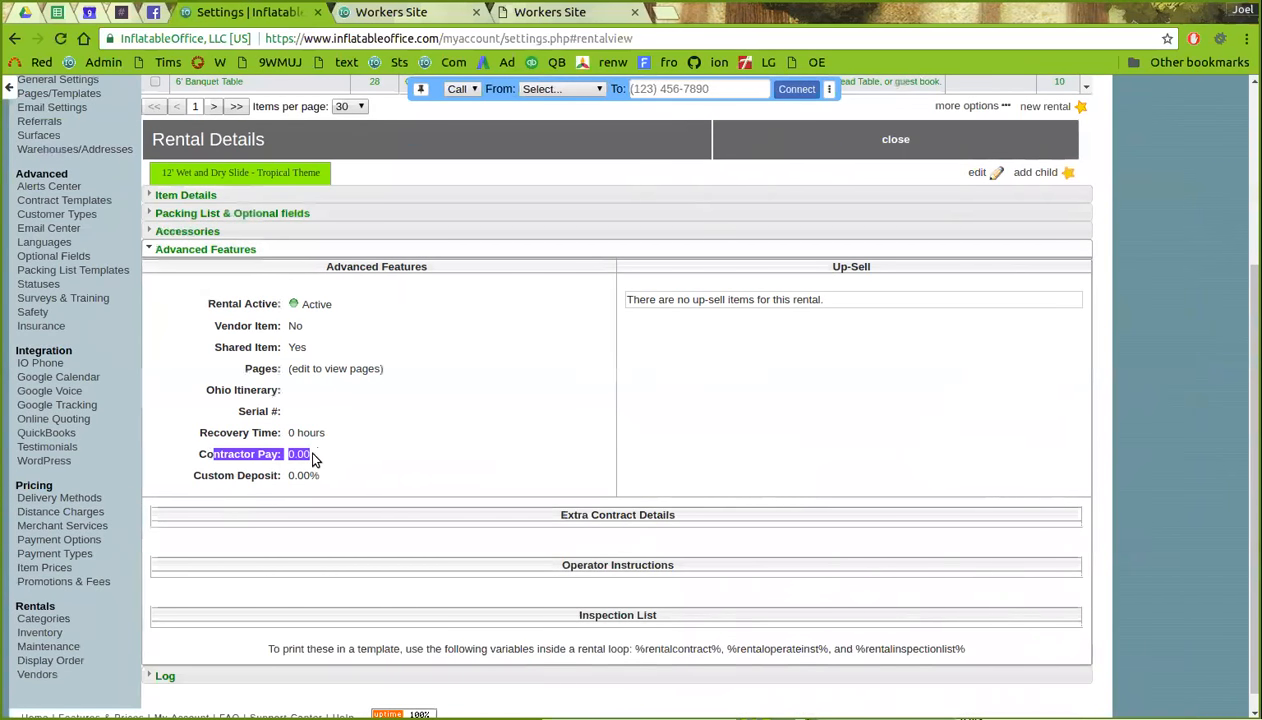
scroll(310, 416, "up", 2)
scroll(323, 522, "up", 3)
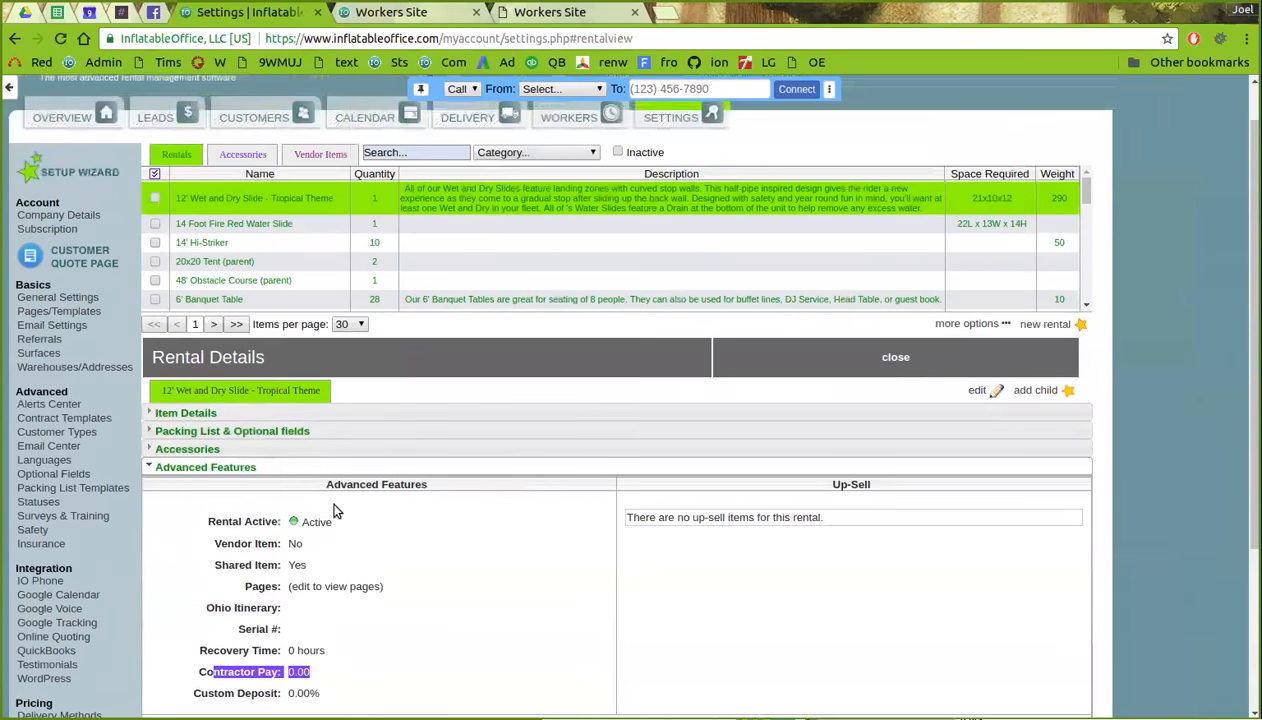
left_click(667, 155)
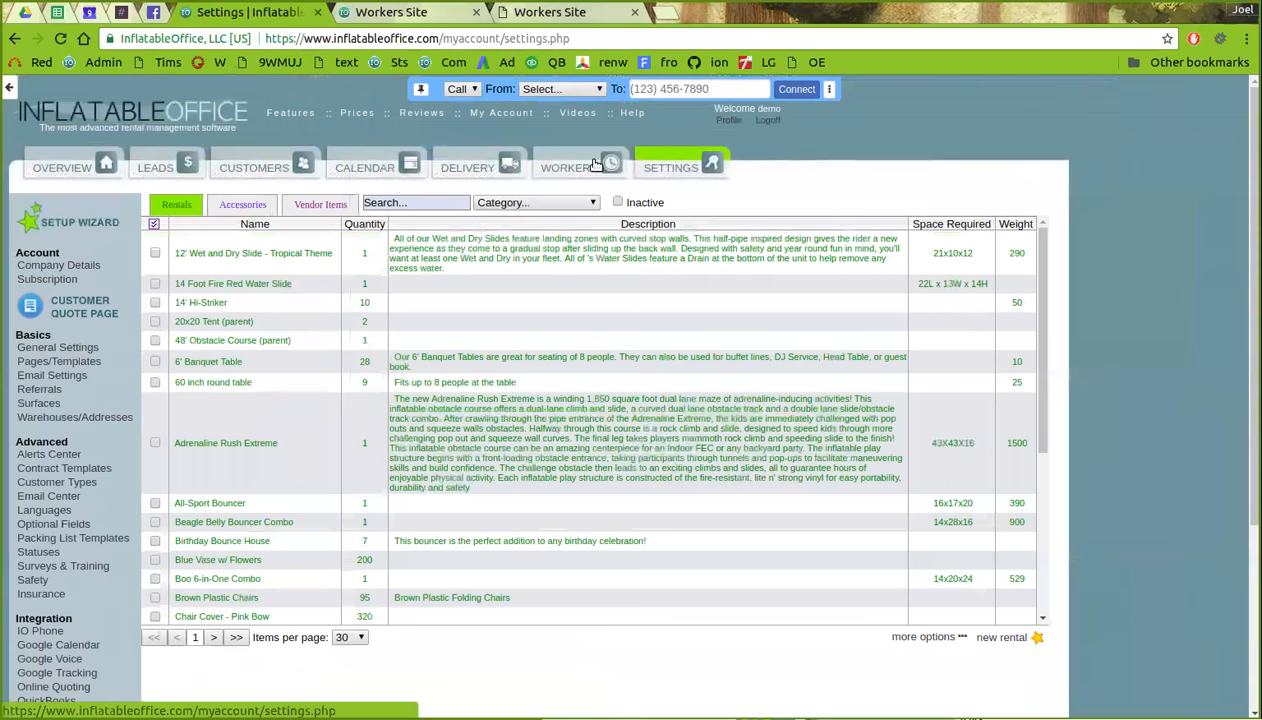
left_click(595, 165)
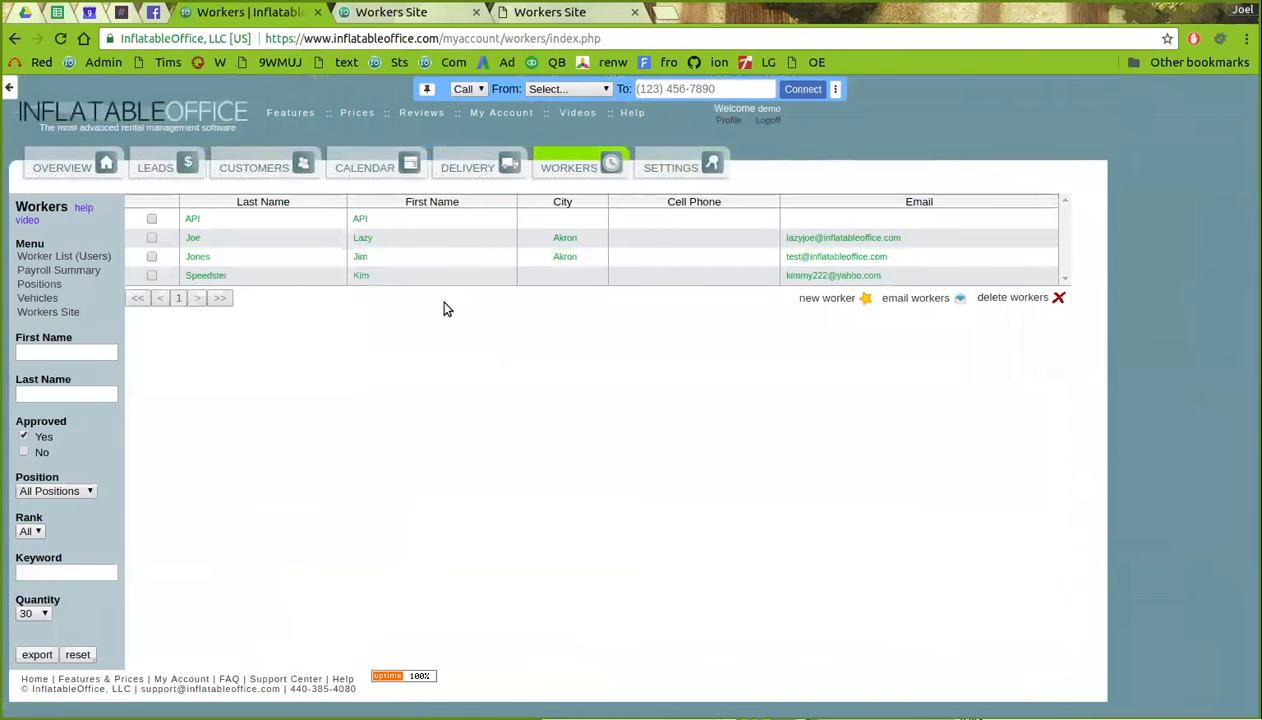
- Open the second Akron worker in edit mode, set Overview Filter to On, and review the form
left_click(347, 240)
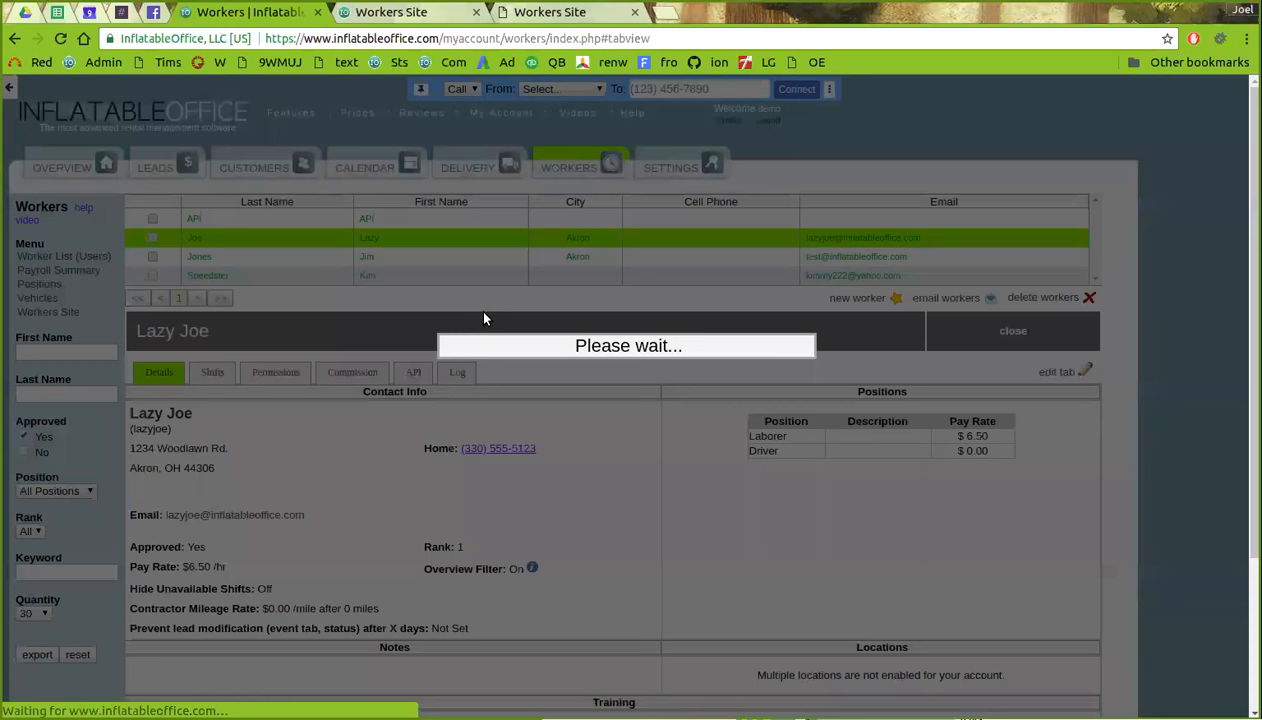
left_click(1058, 167)
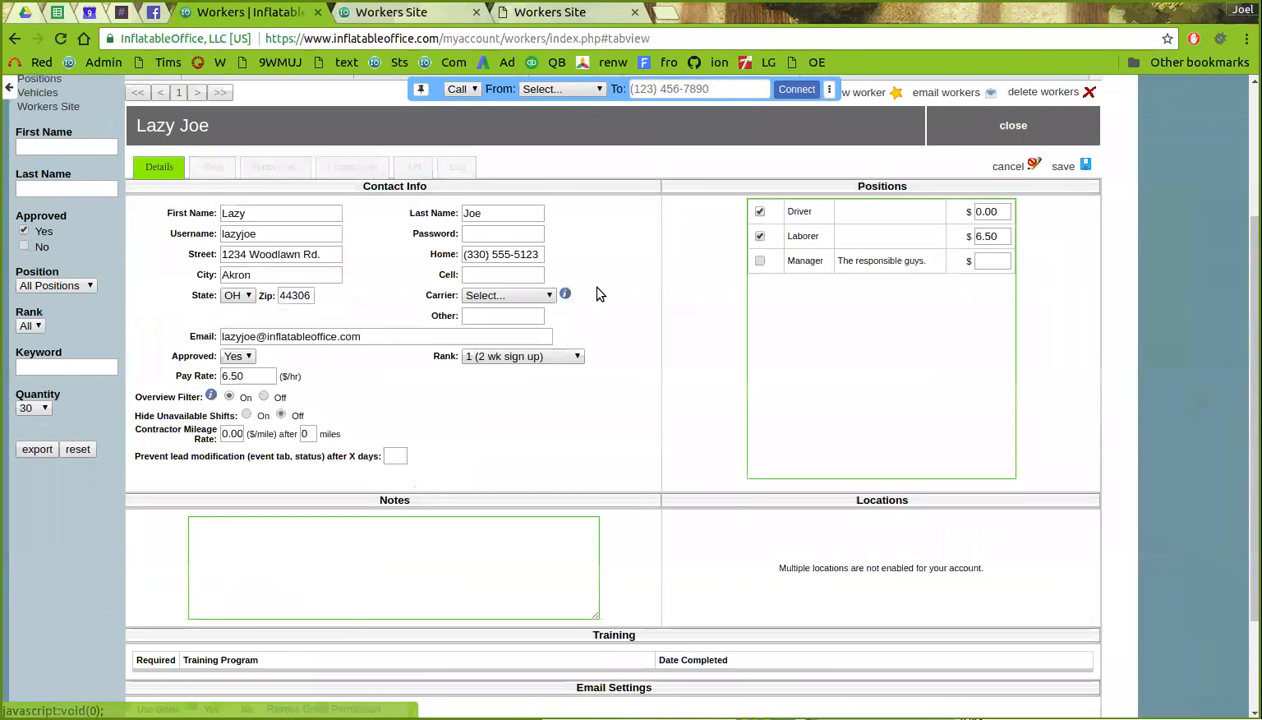
left_click(230, 397)
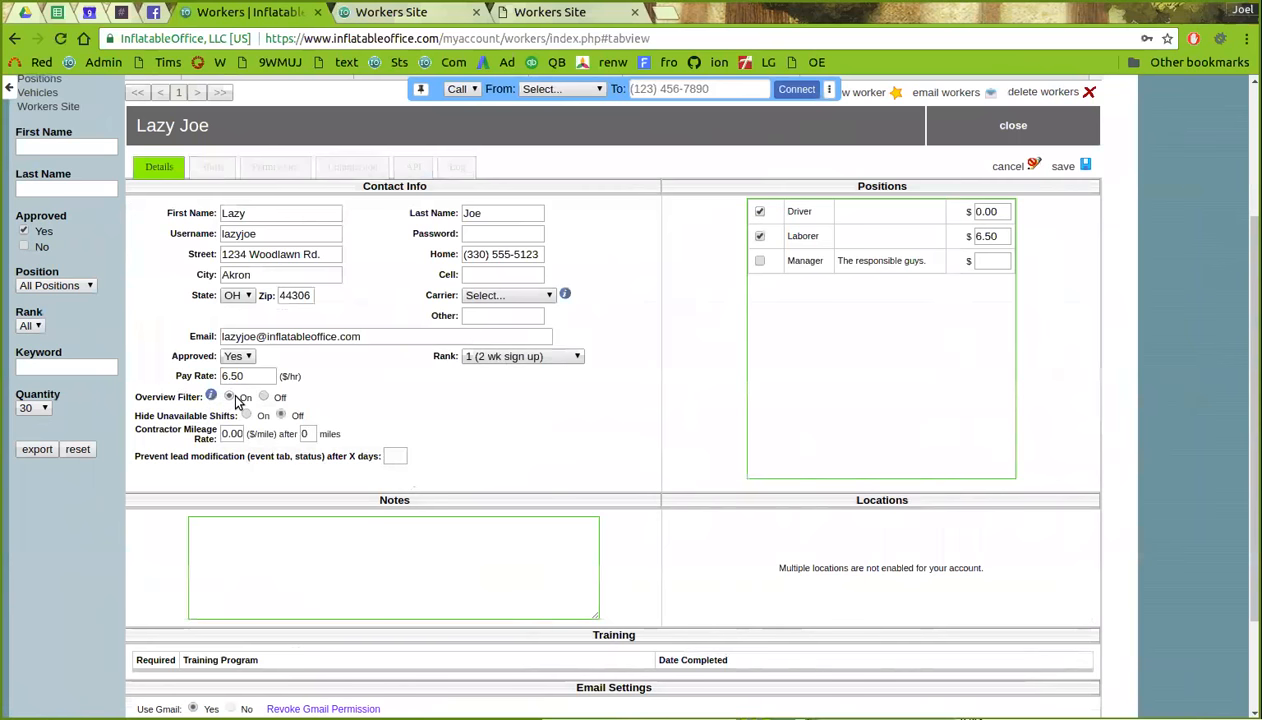
mouse_move(212, 398)
scroll(150, 352, "up", 3)
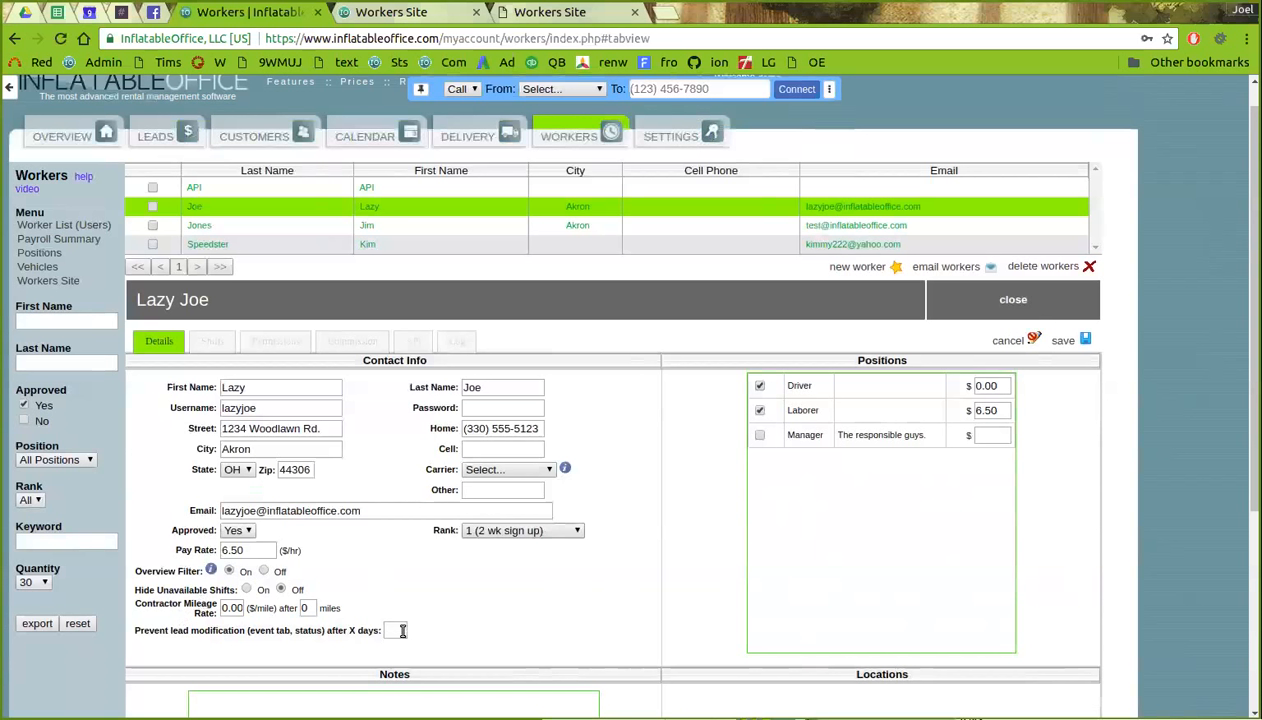
scroll(405, 625, "down", 1)
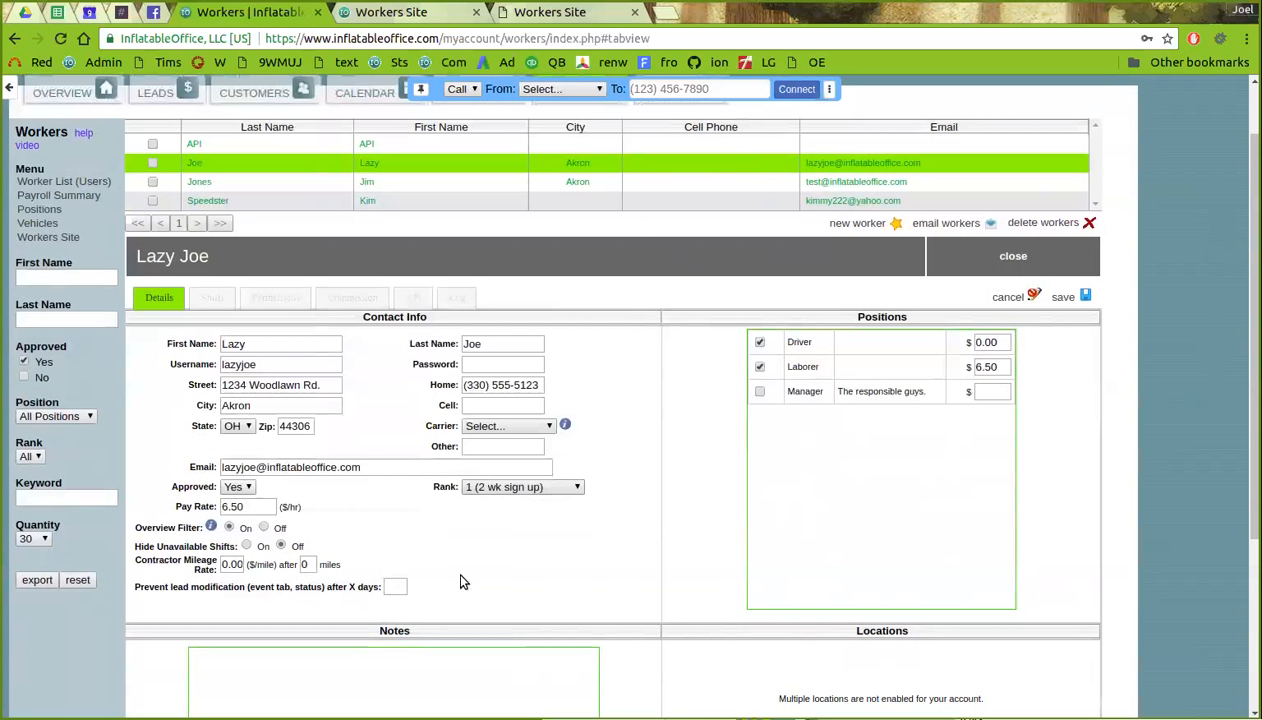
scroll(460, 581, "down", 3)
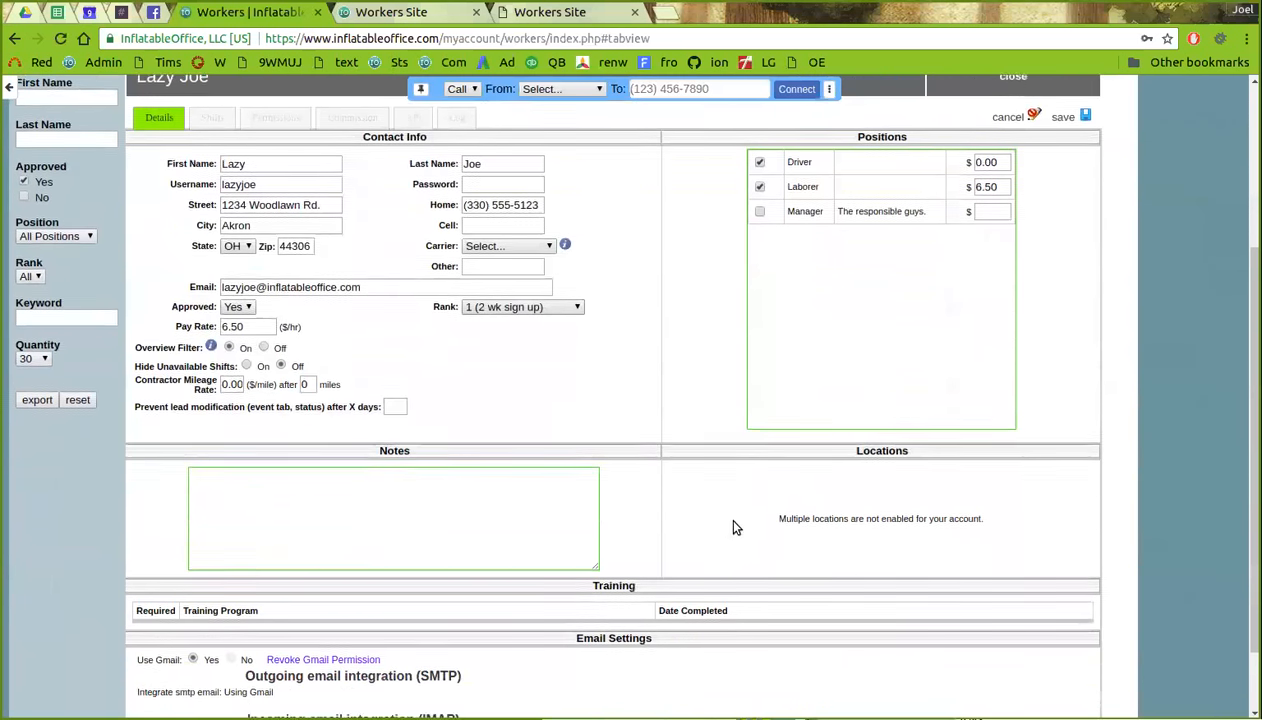
scroll(733, 527, "down", 2)
scroll(733, 527, "up", 3)
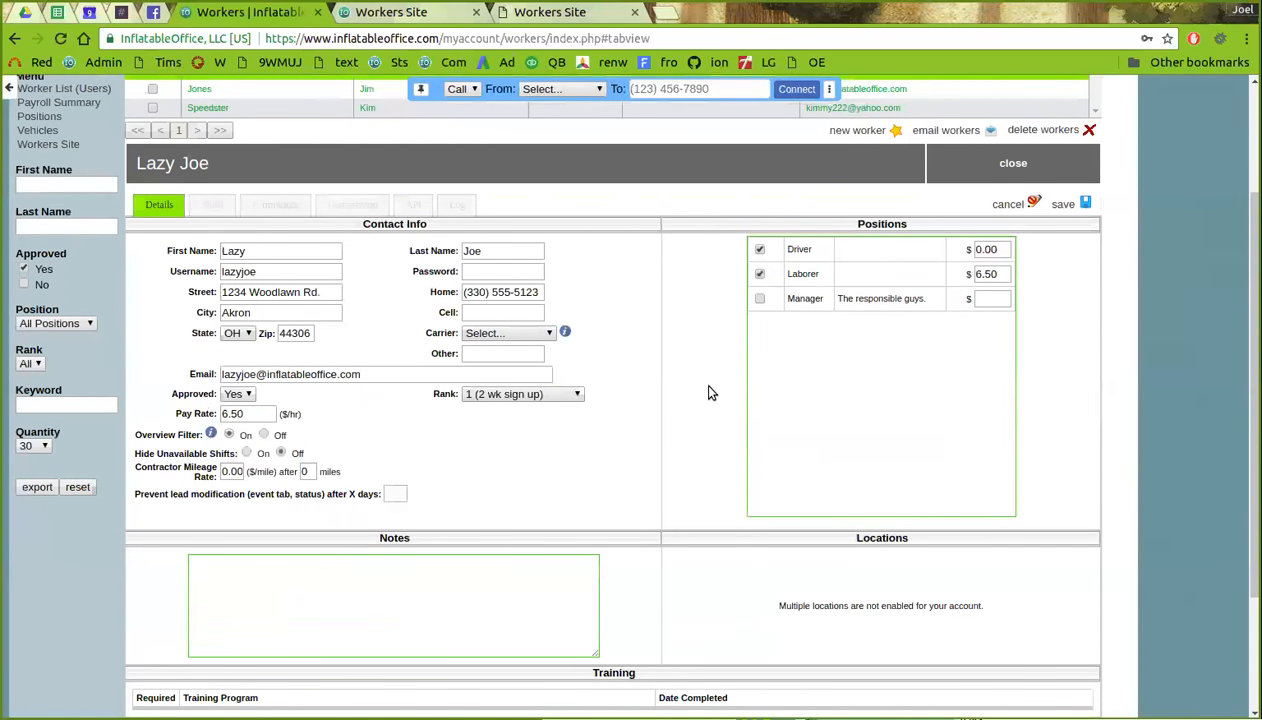
scroll(700, 395, "down", 2)
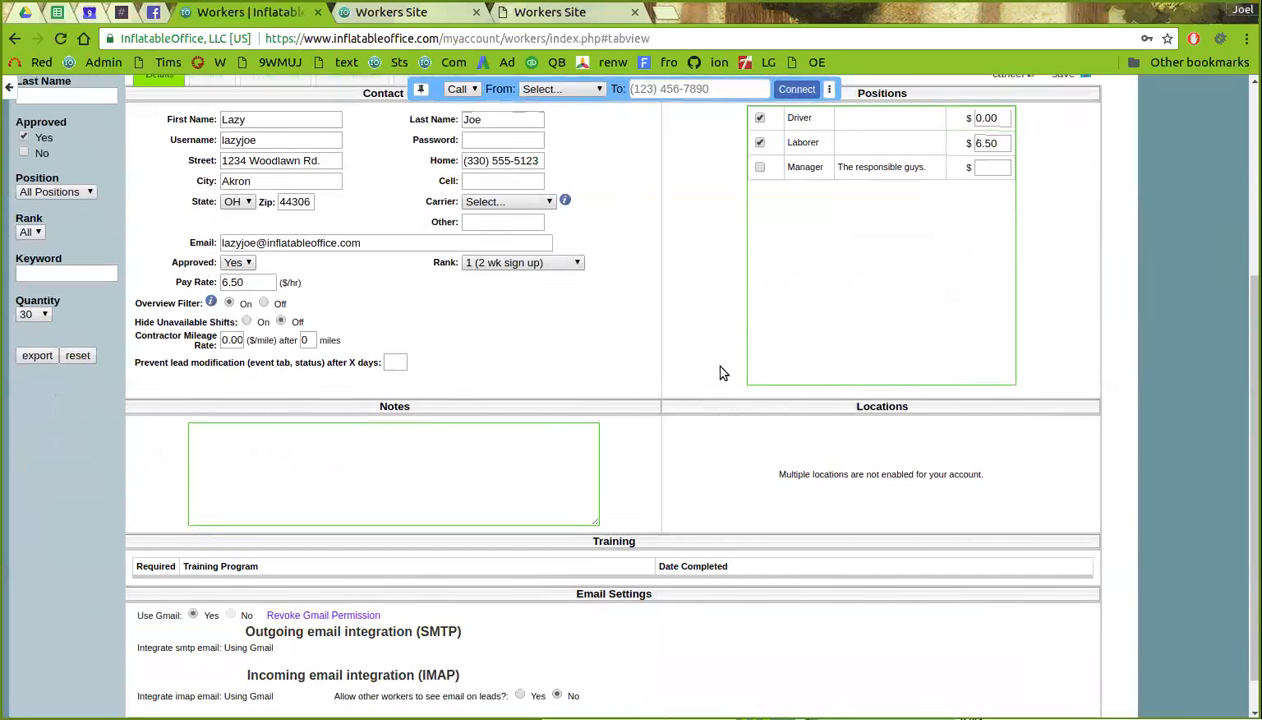
scroll(712, 385, "down", 1)
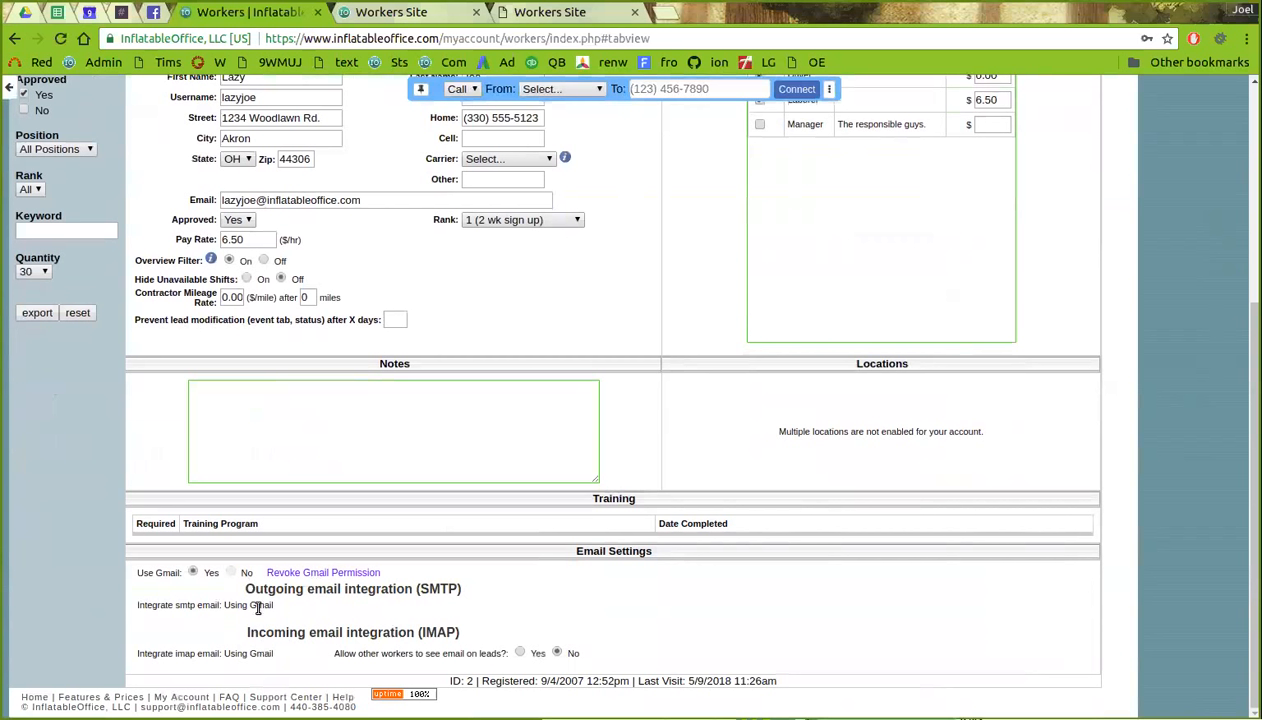
scroll(255, 606, "up", 1)
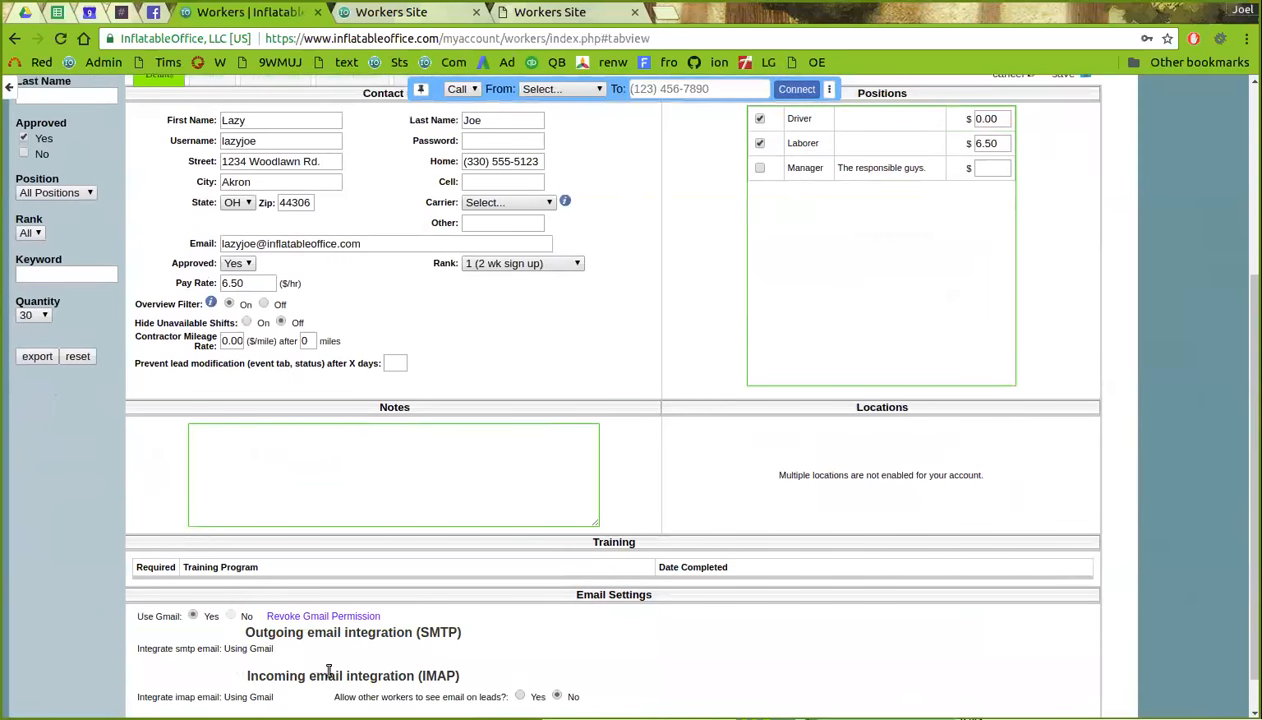
scroll(384, 640, "up", 1)
scroll(599, 553, "up", 3)
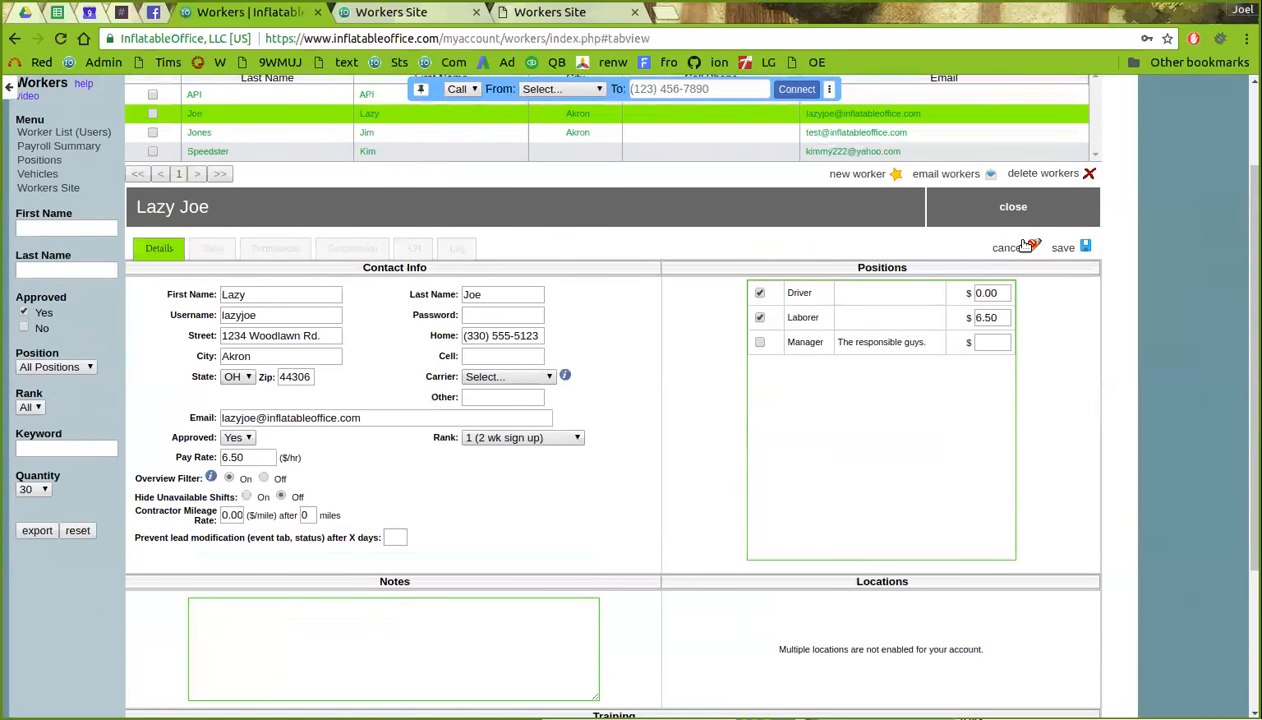
- Cancel the edits to the worker's details without saving
left_click(1009, 249)
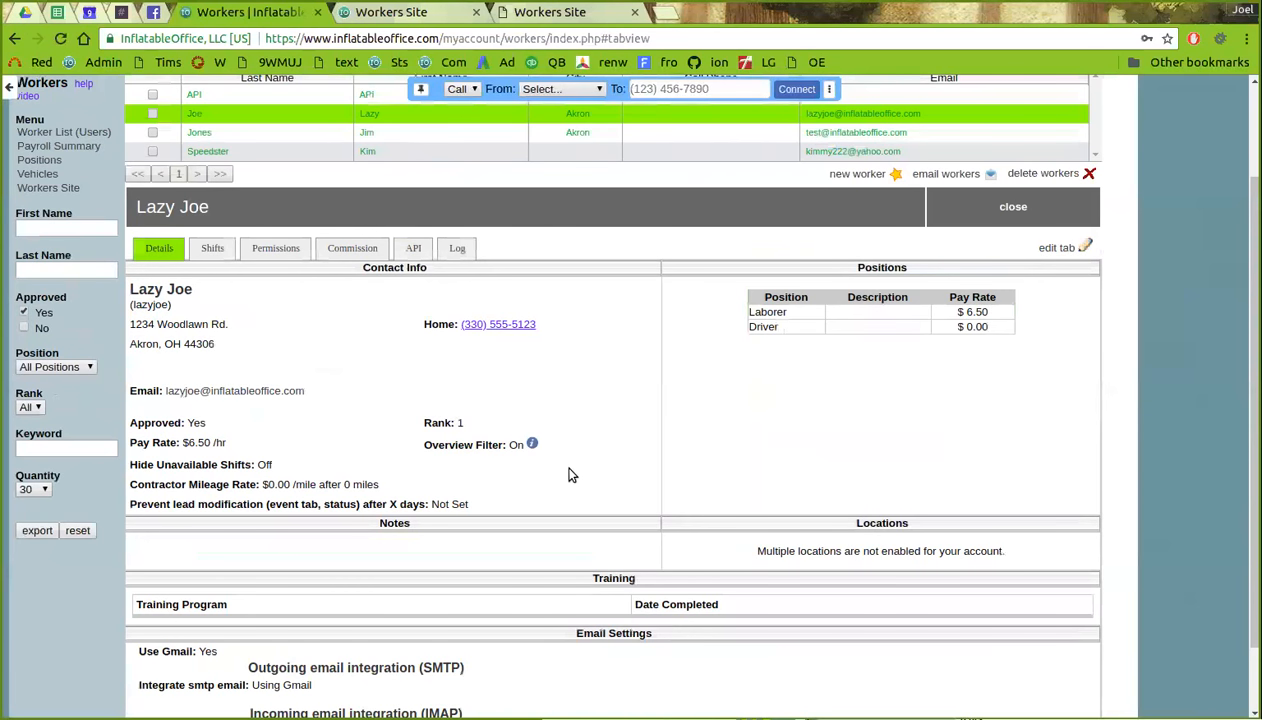
scroll(510, 470, "up", 2)
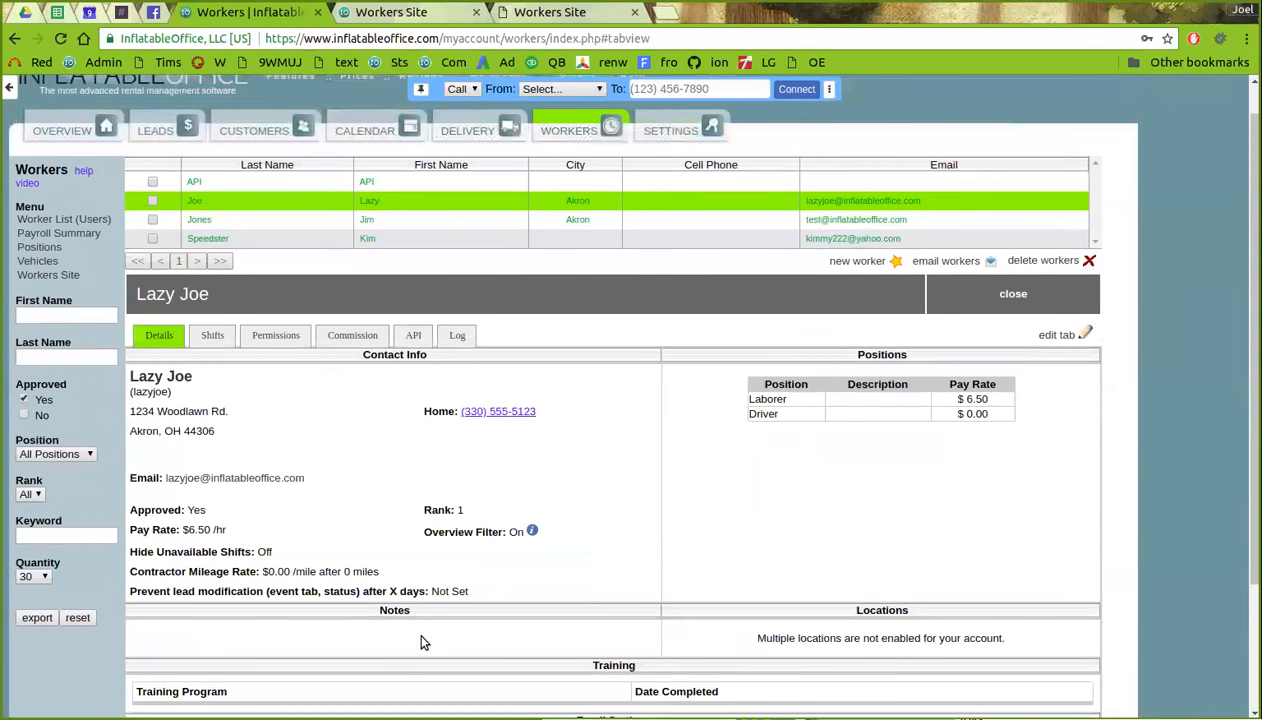
scroll(420, 633, "up", 1)
scroll(438, 619, "up", 1)
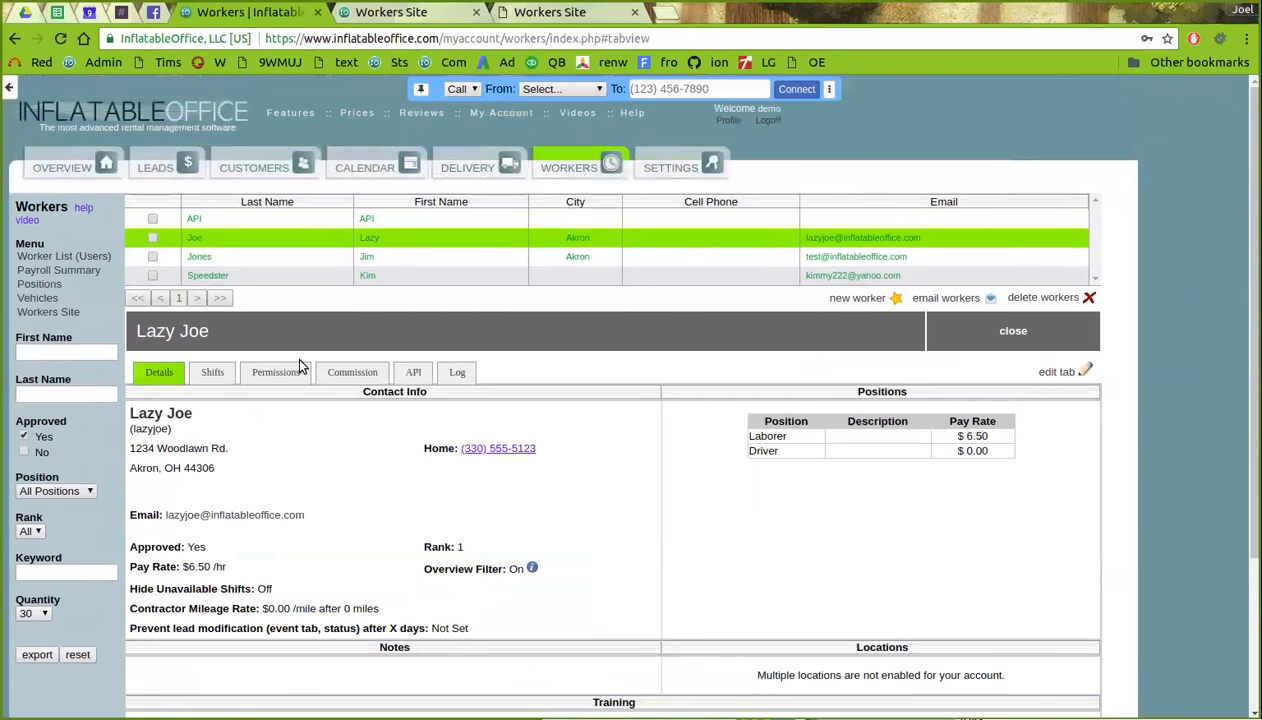
- Check the worker's Shifts tab, then open the first lead's details on the Leads page
left_click(214, 373)
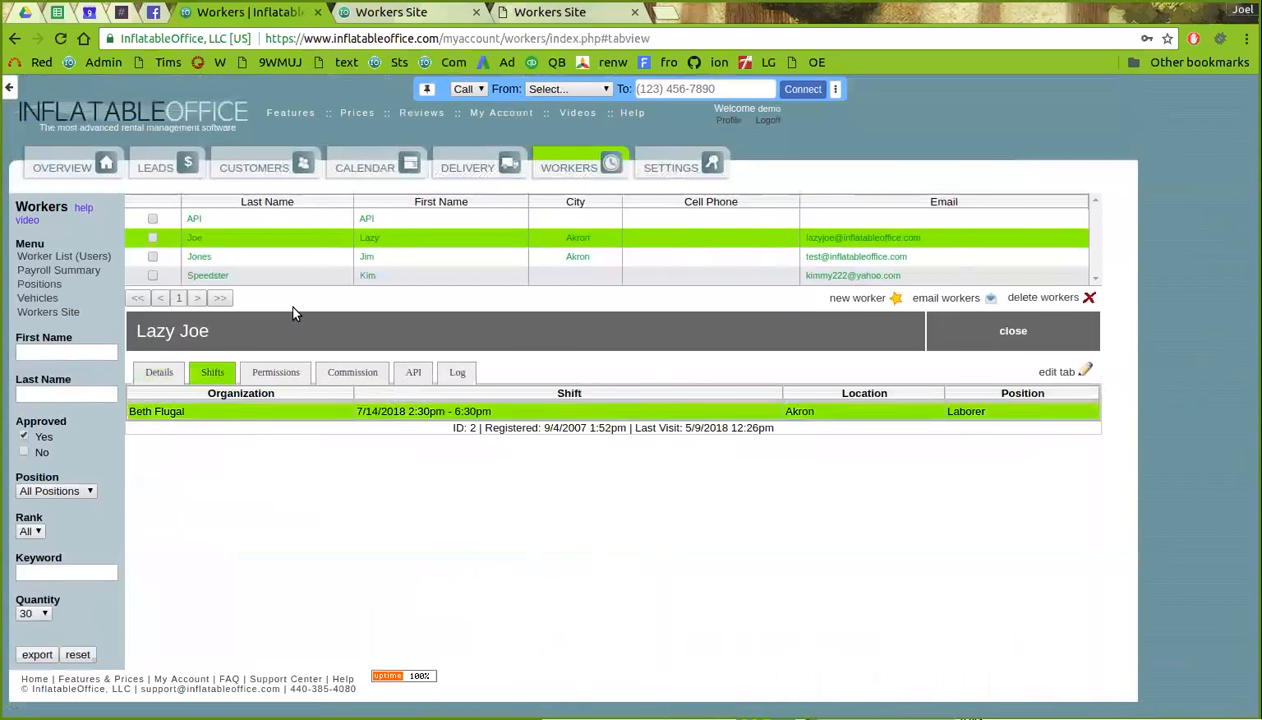
left_click(160, 170)
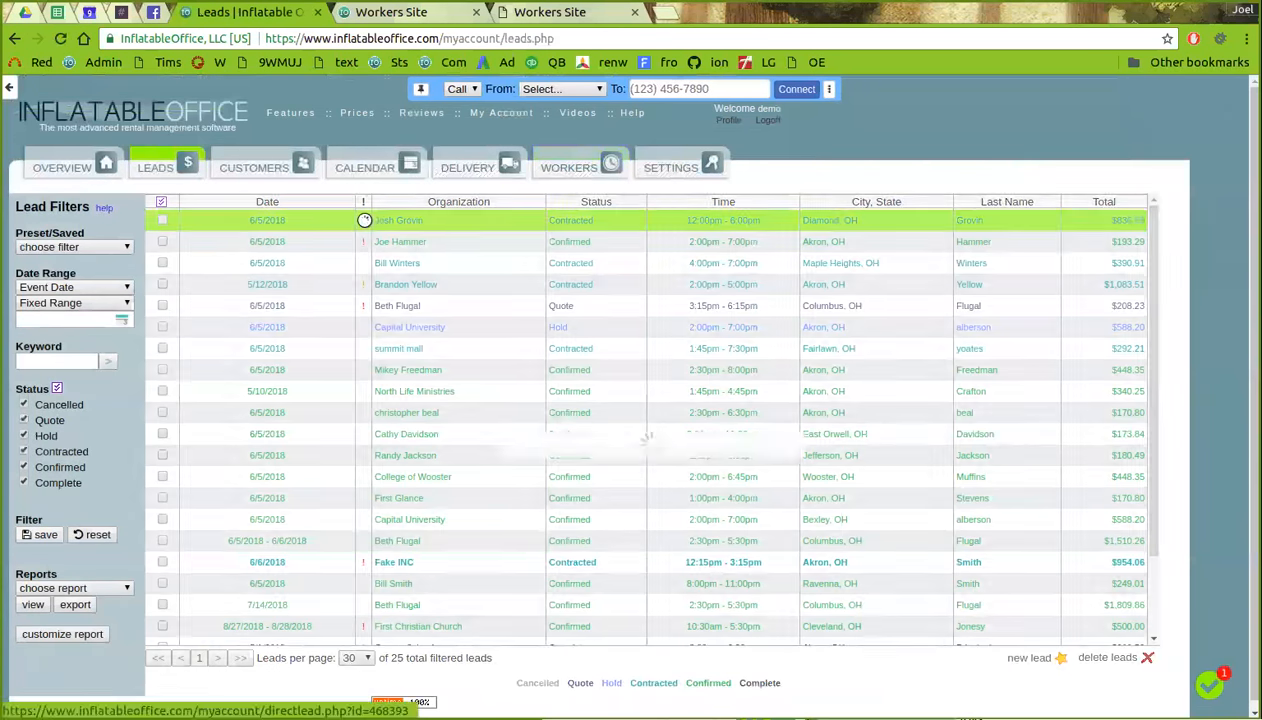
left_click(364, 220)
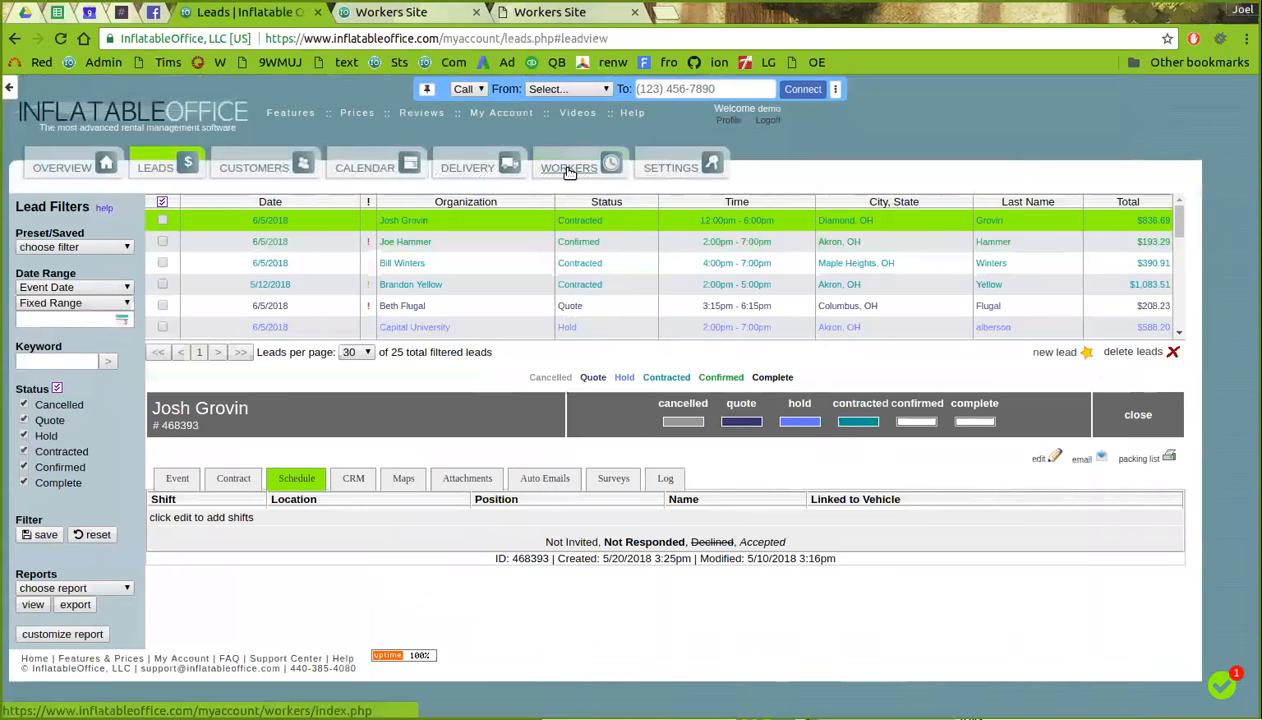
- On the Workers Site calendar, advance to July 2018, checking the 2018 year view before returning to month view
left_click(410, 14)
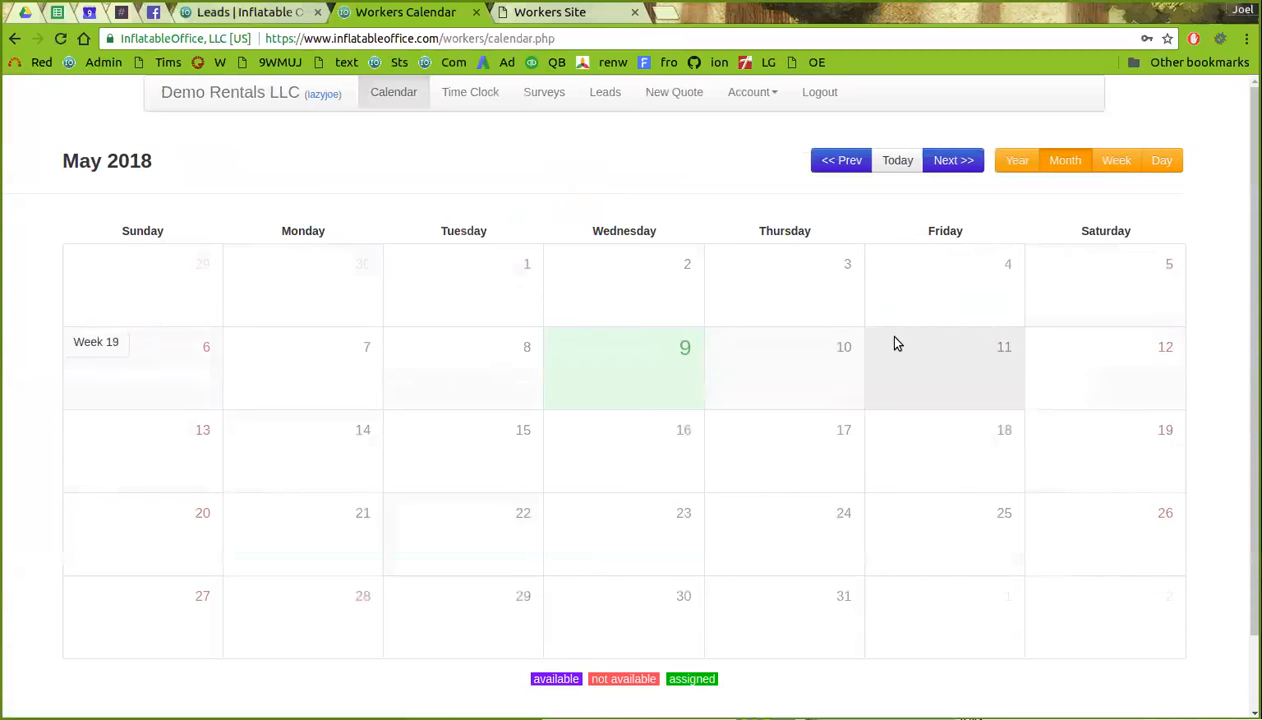
left_click(956, 162)
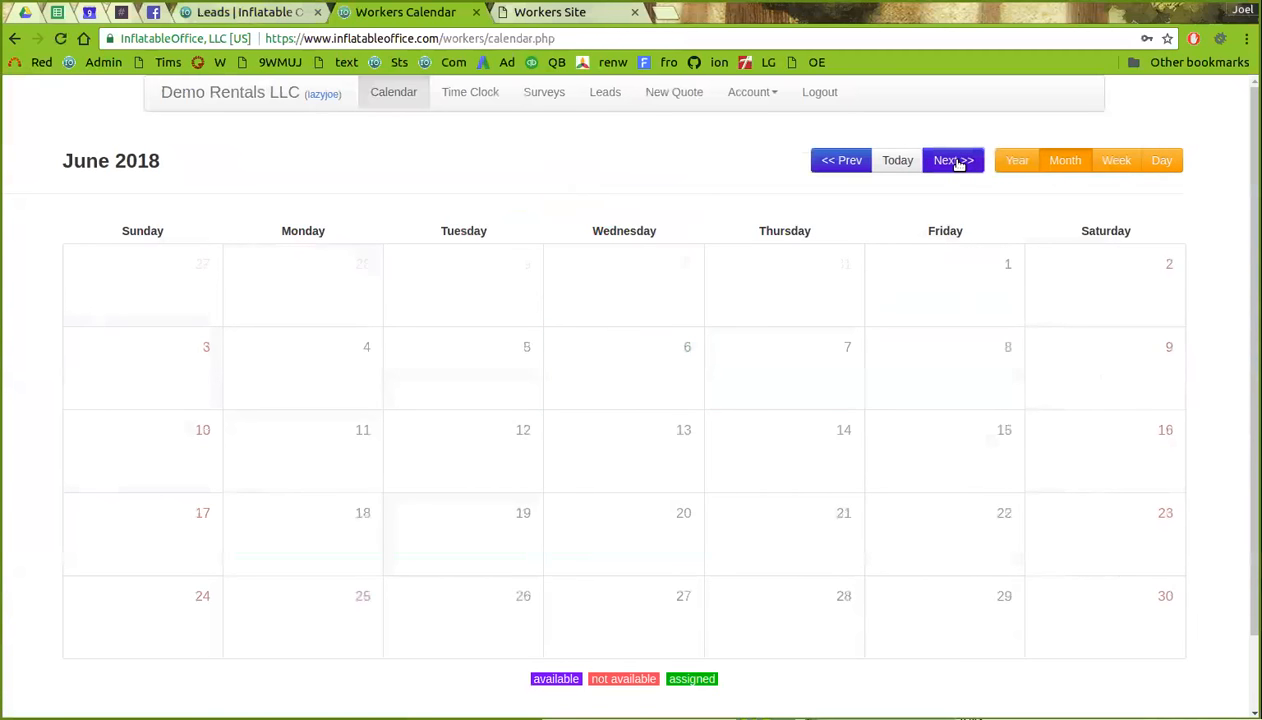
left_click(956, 162)
left_click(1018, 160)
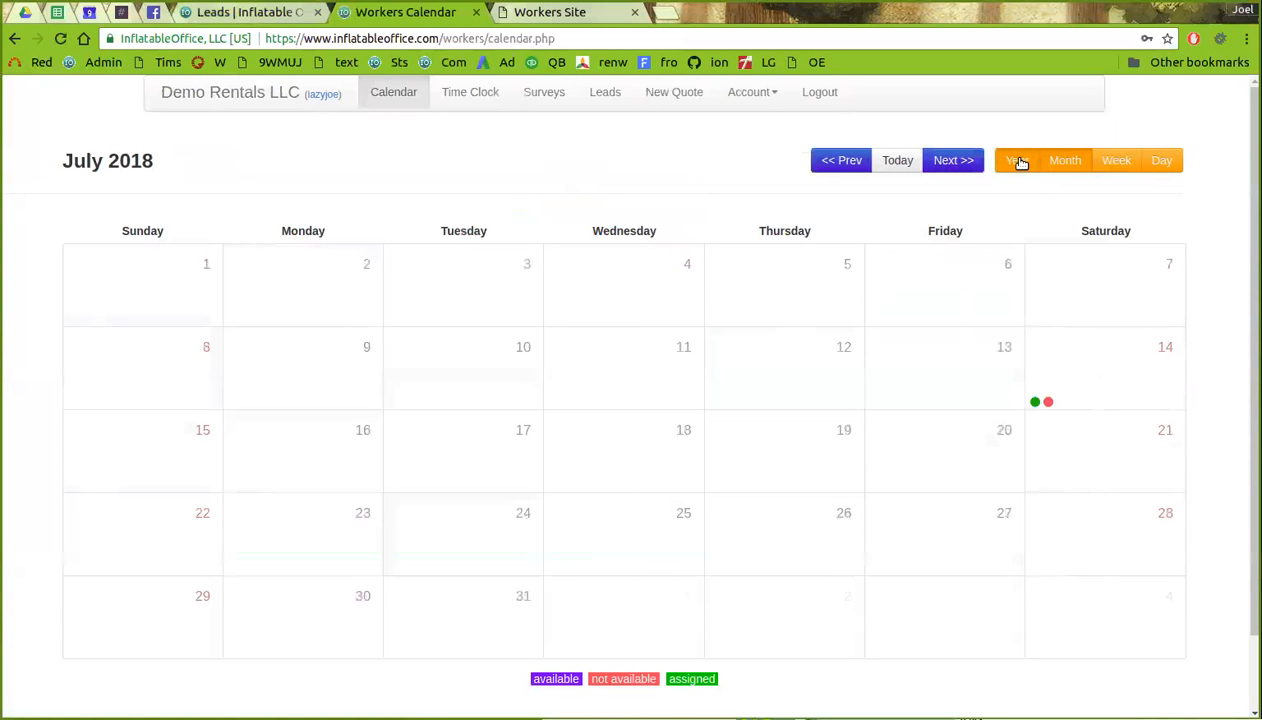
left_click(840, 299)
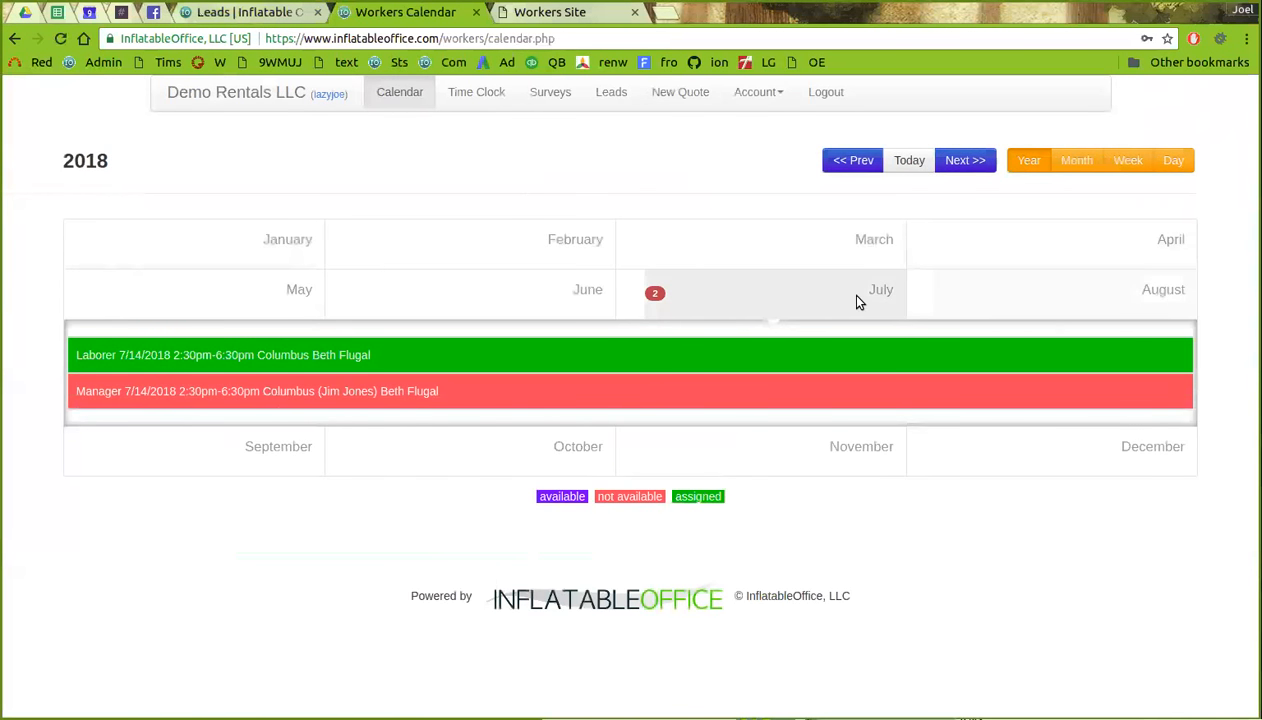
left_click(1070, 162)
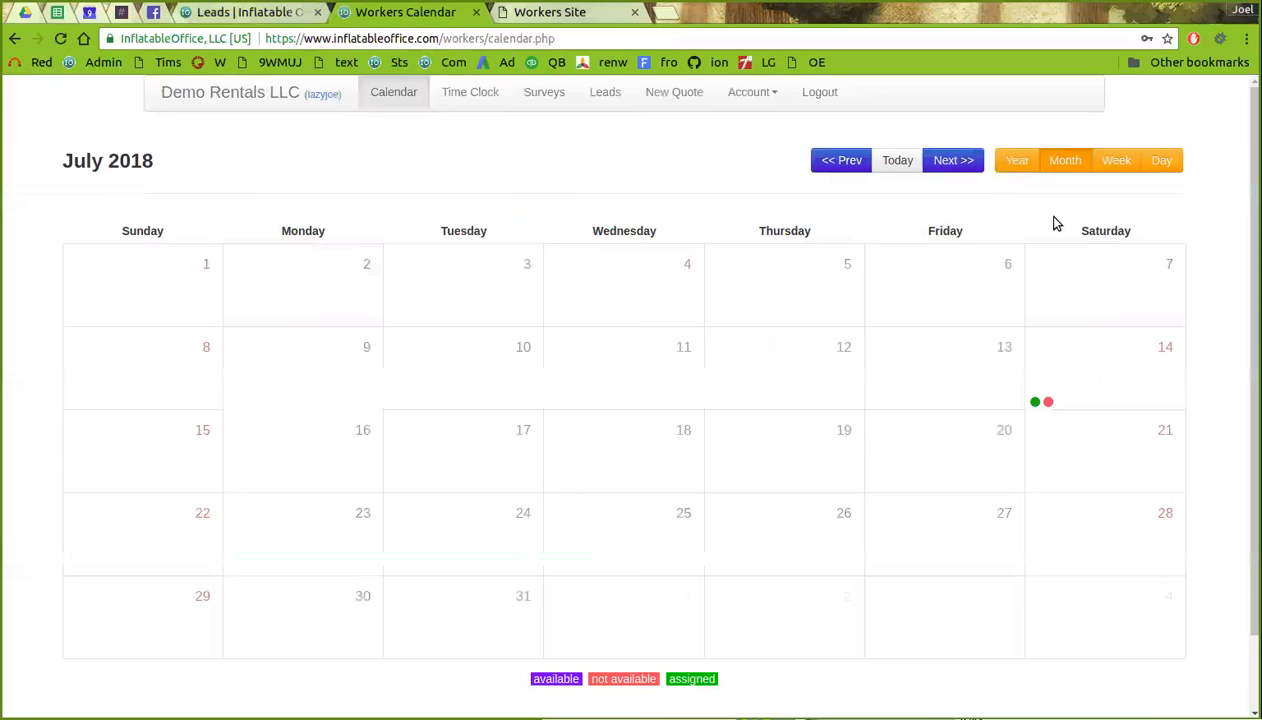
- List the July 14 shifts and open the 2:30pm-6:30pm Laborer shift's details
scroll(1115, 408, "down", 1)
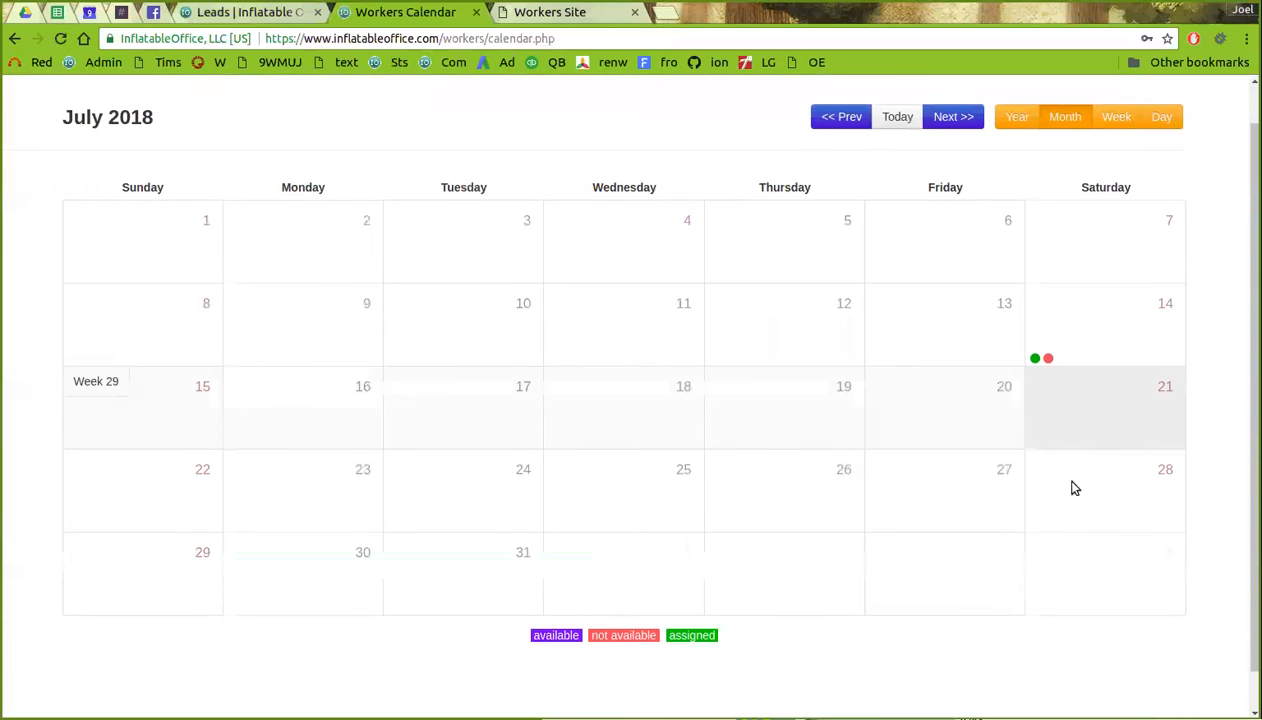
mouse_move(1035, 362)
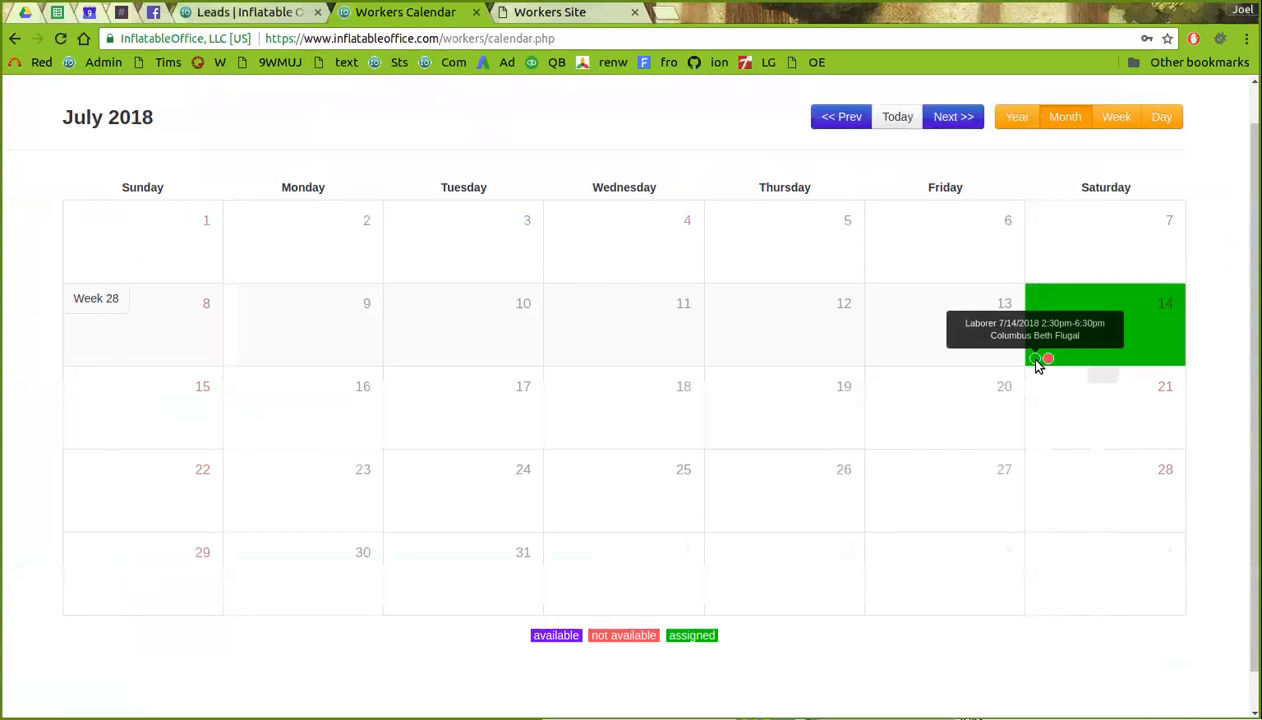
left_click(1037, 364)
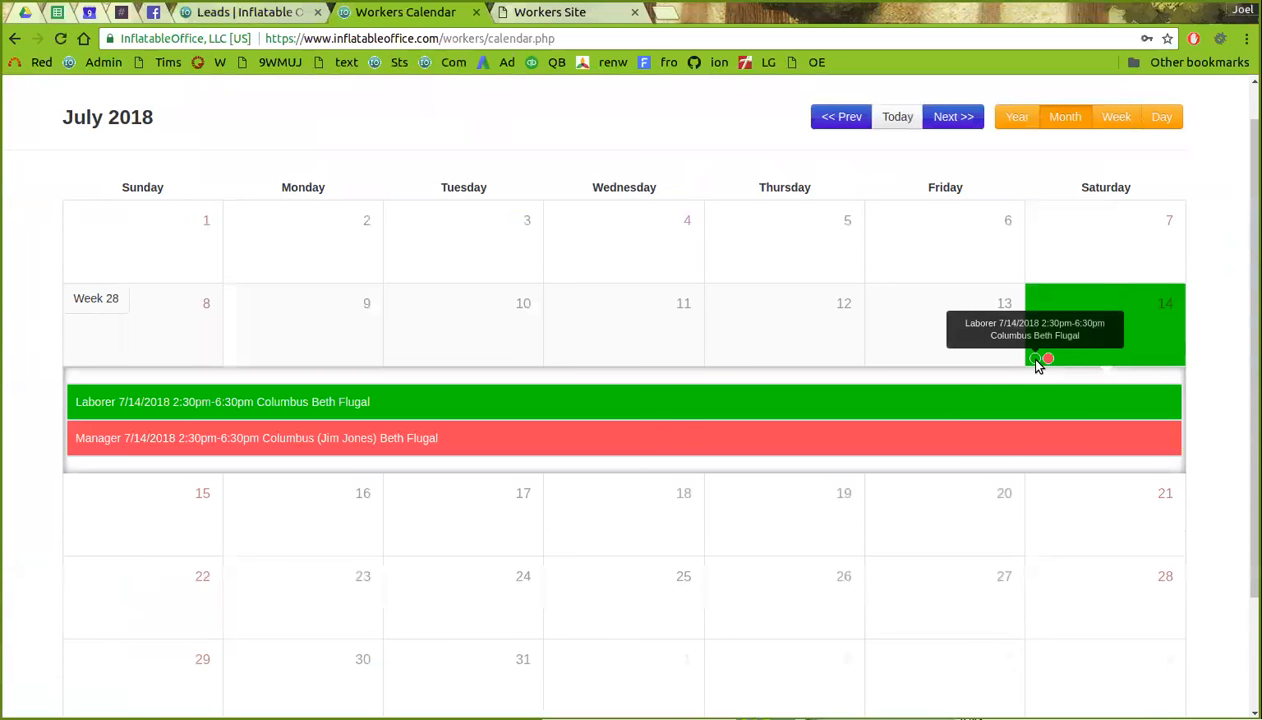
left_click(286, 409)
left_click(285, 410)
left_click(267, 452)
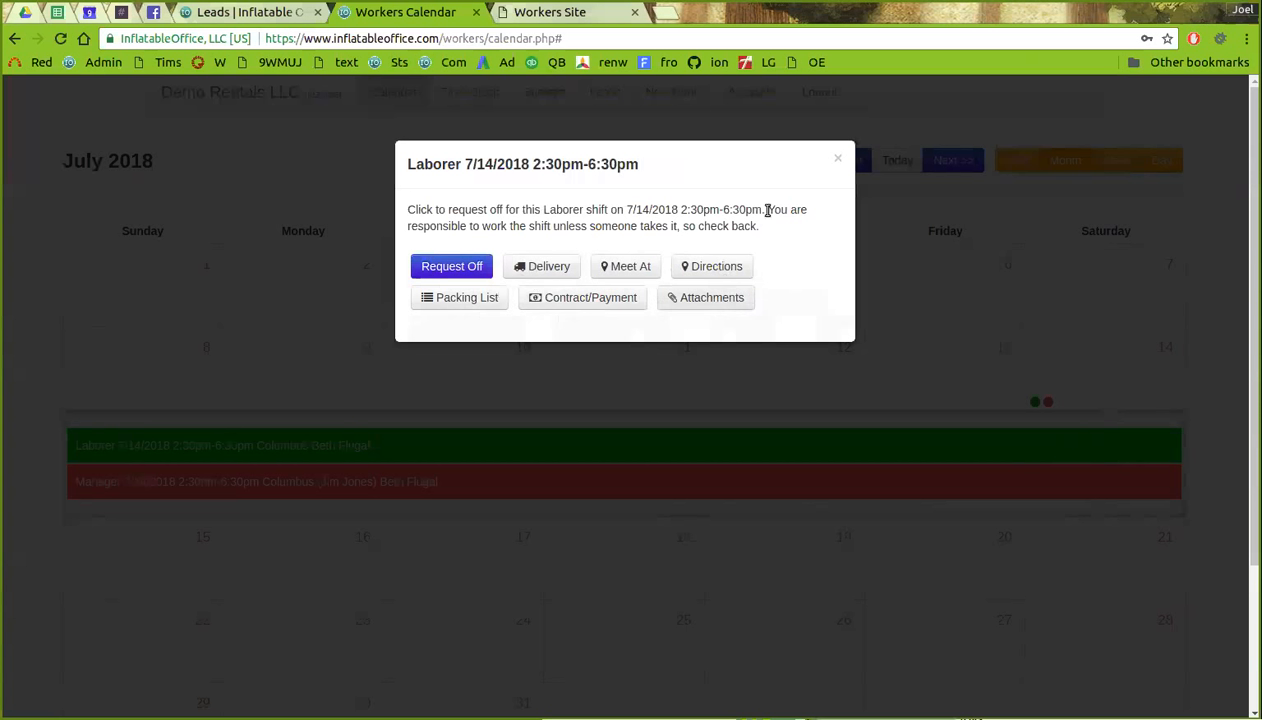
- Close the Laborer shift popup to return to the July 2018 calendar
left_click(838, 160)
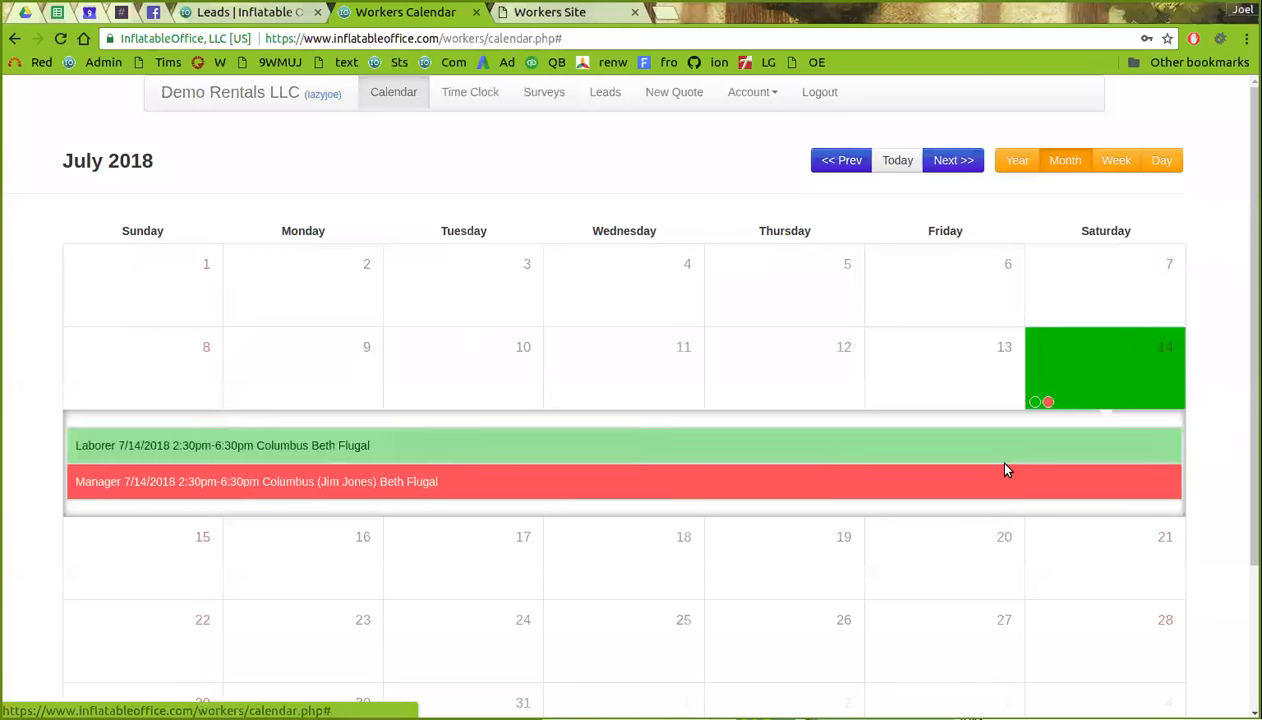
- Review the Account menu options, then go to the Time Clock page
left_click(760, 93)
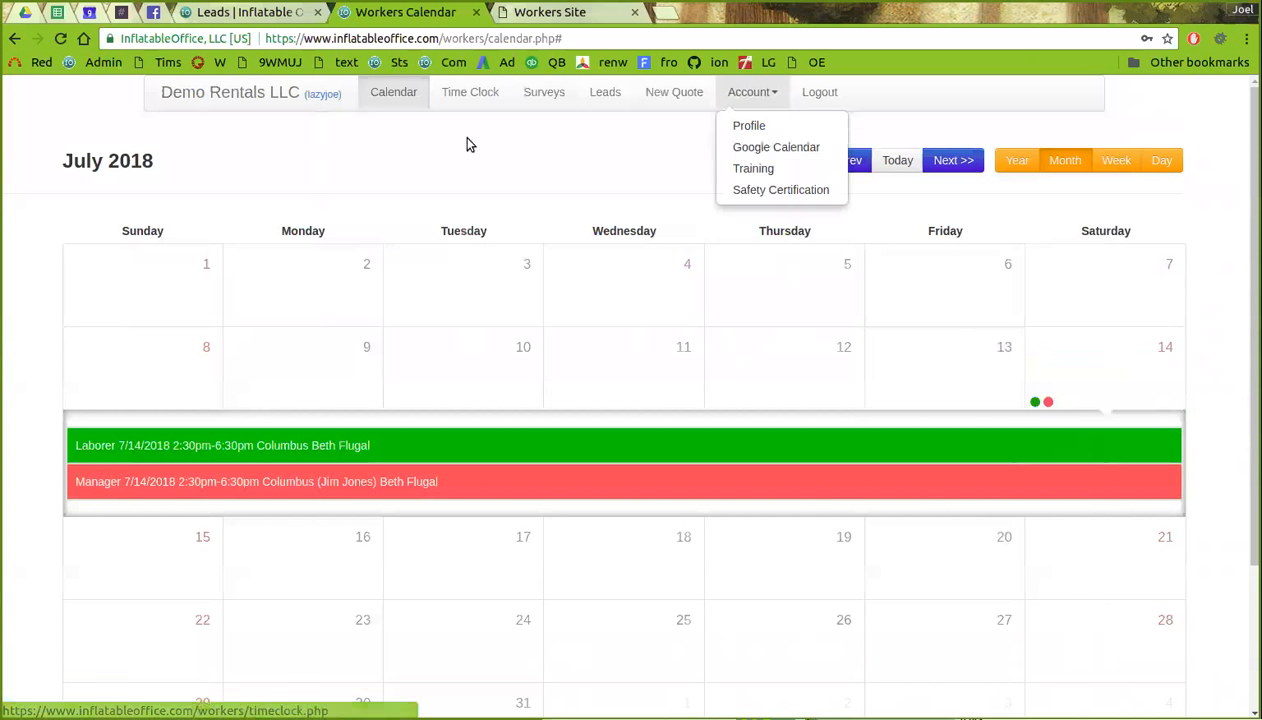
left_click(468, 100)
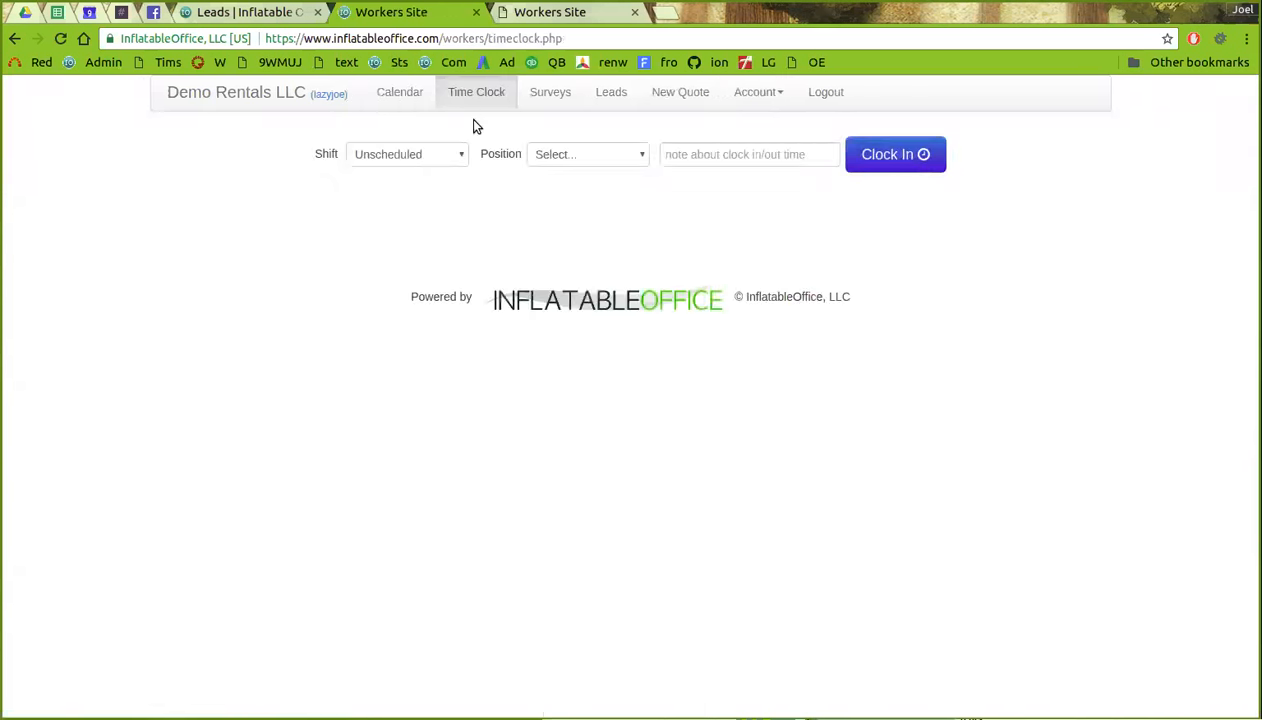
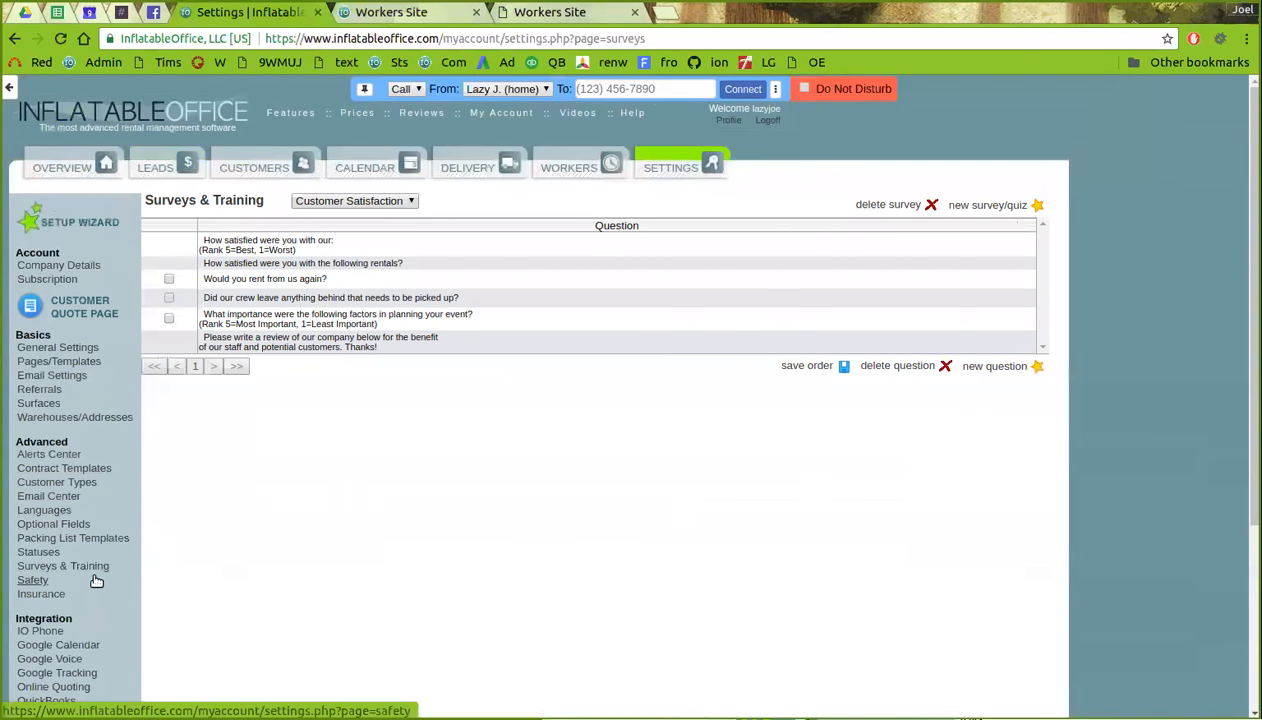
- Browse the Training and Safety settings page
left_click(36, 582)
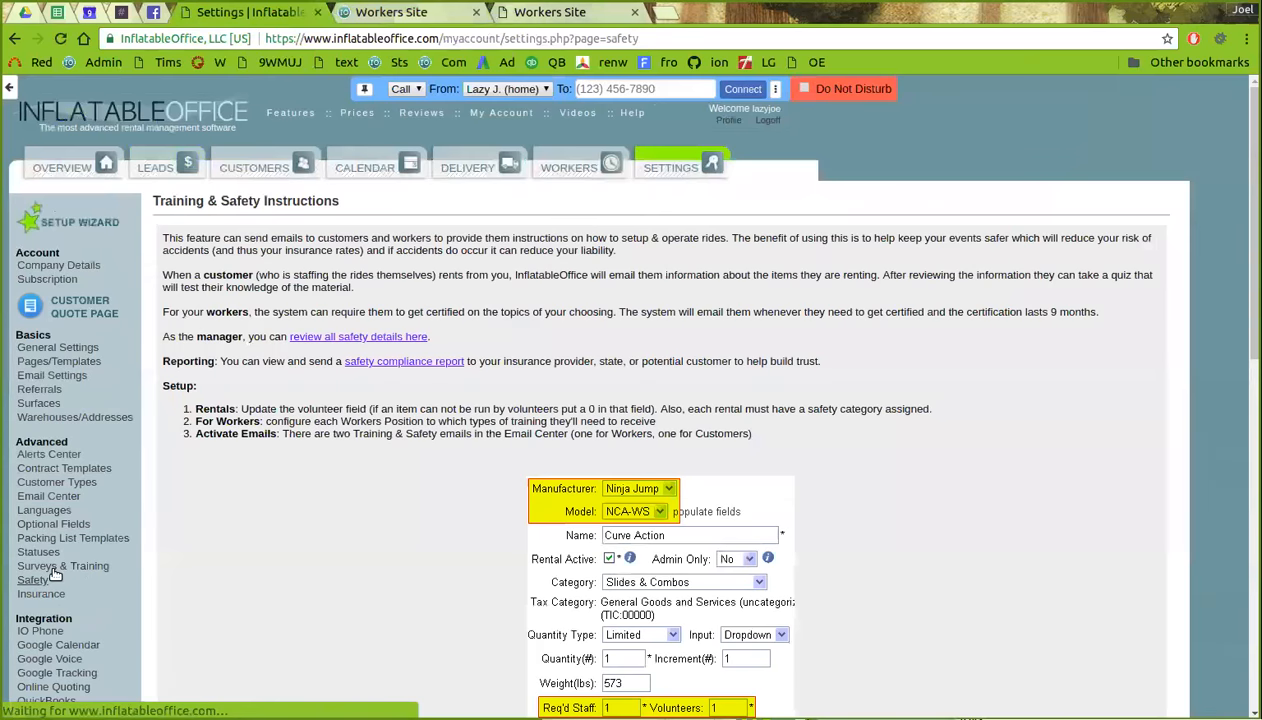
scroll(276, 347, "down", 1)
scroll(297, 389, "down", 3)
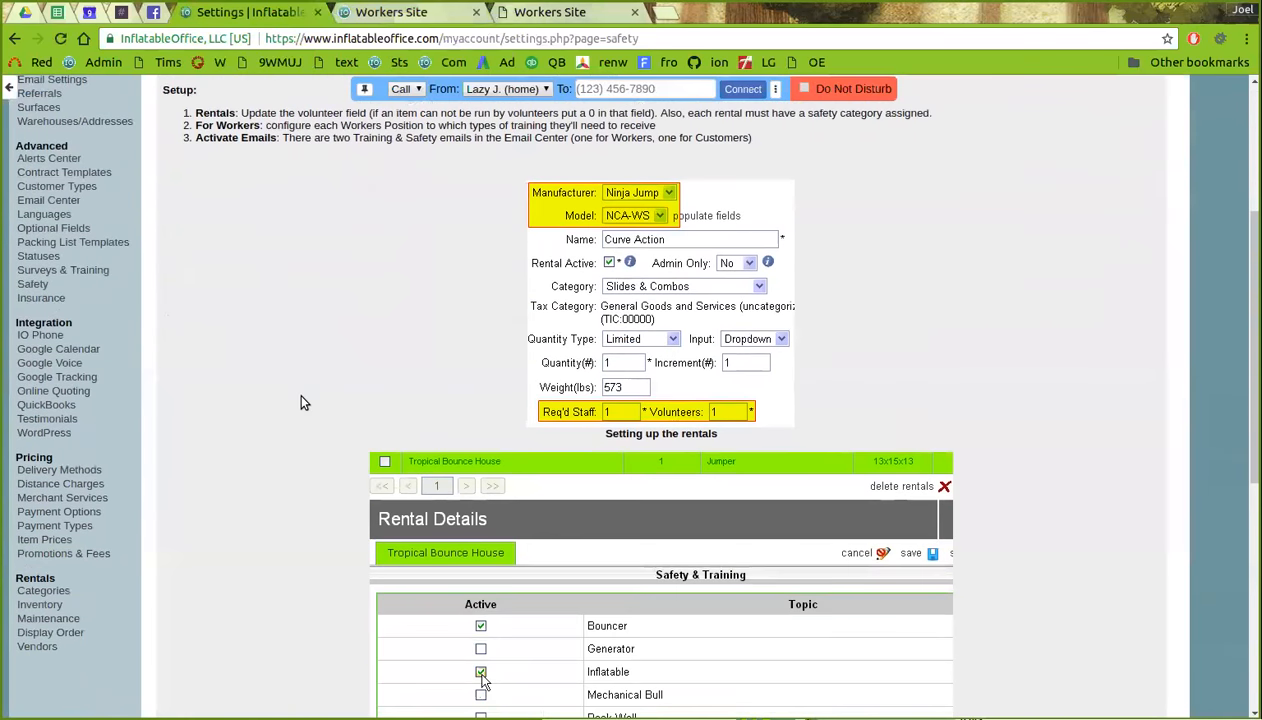
scroll(287, 480, "up", 2)
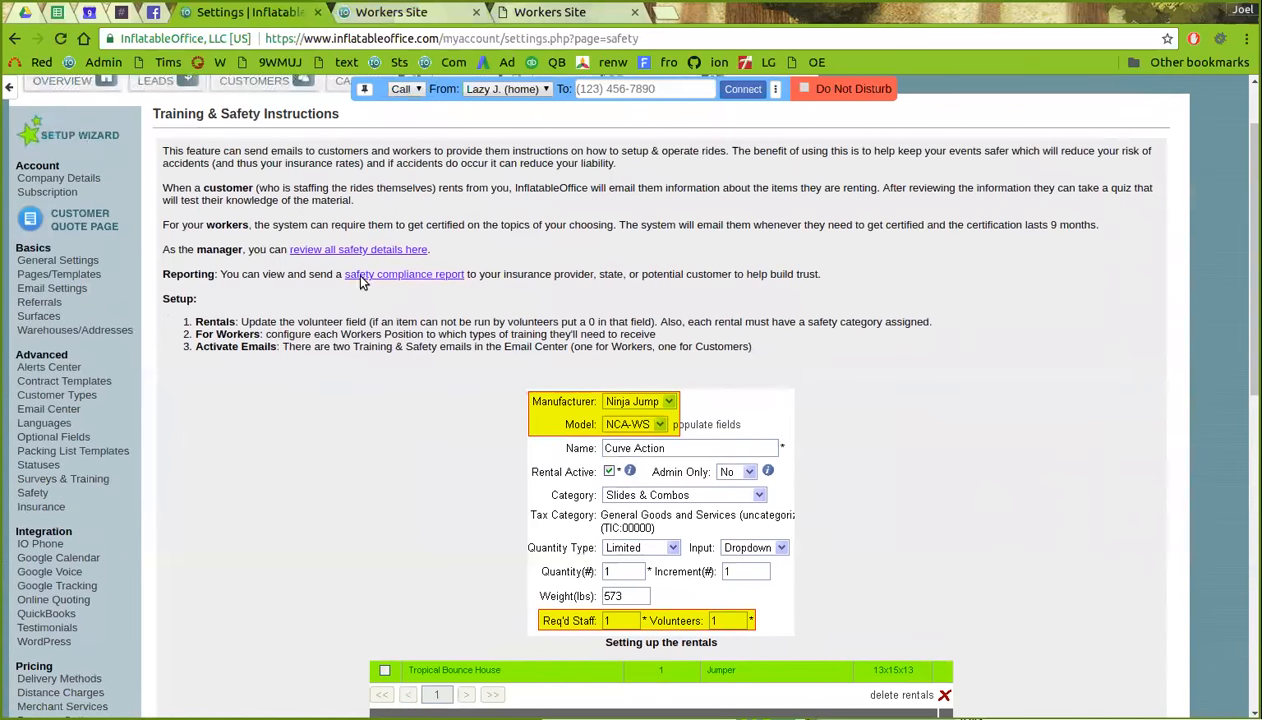
- Return to Surveys & Training, check the survey list, and start a new survey question
left_click(82, 483)
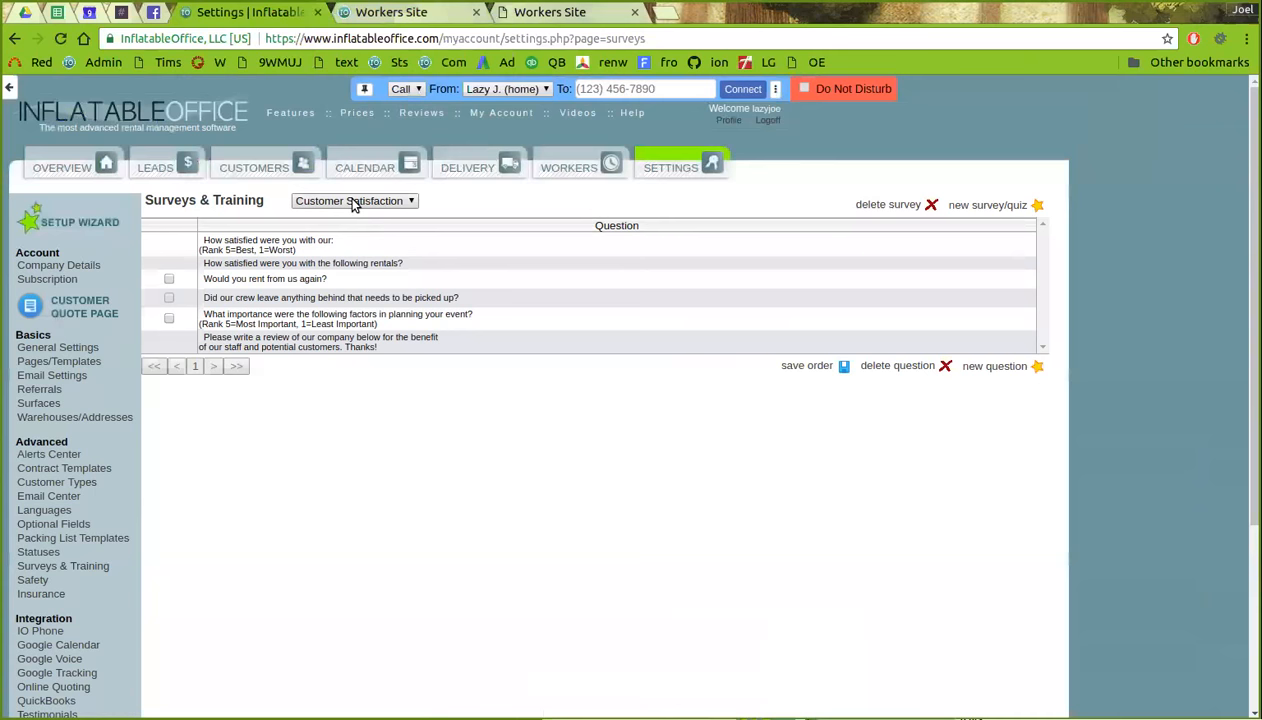
left_click(350, 203)
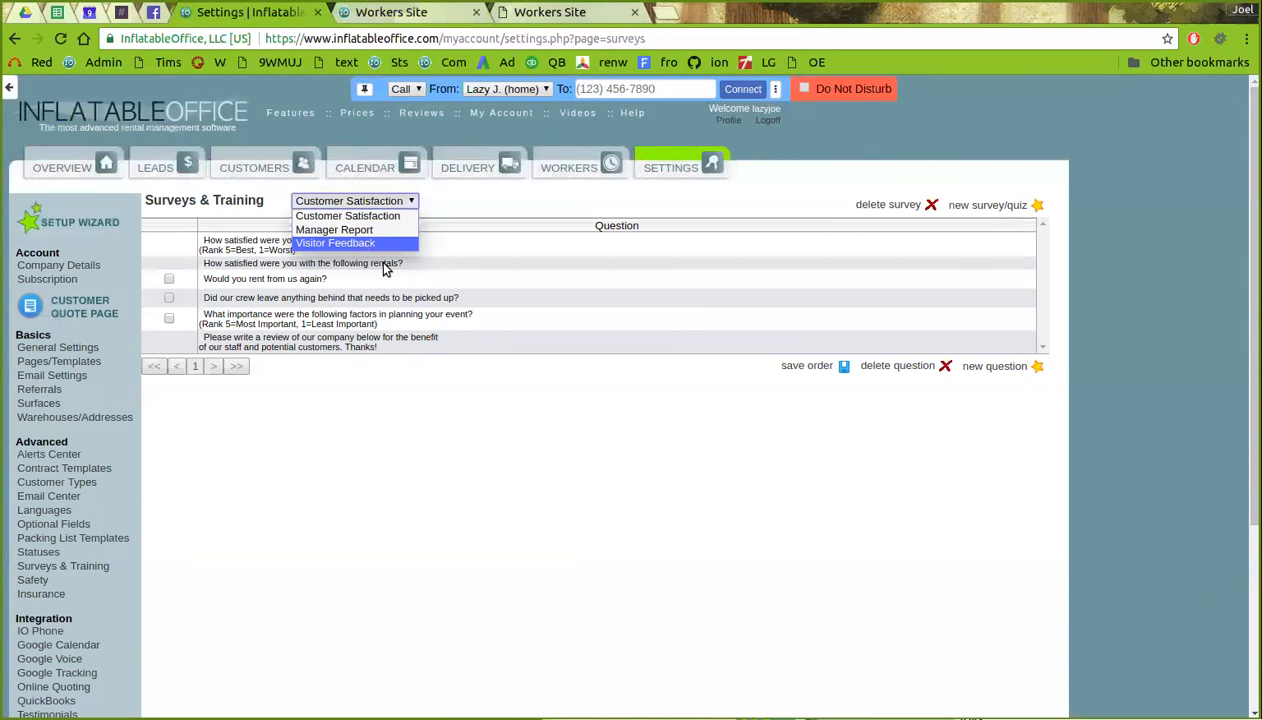
left_click(966, 400)
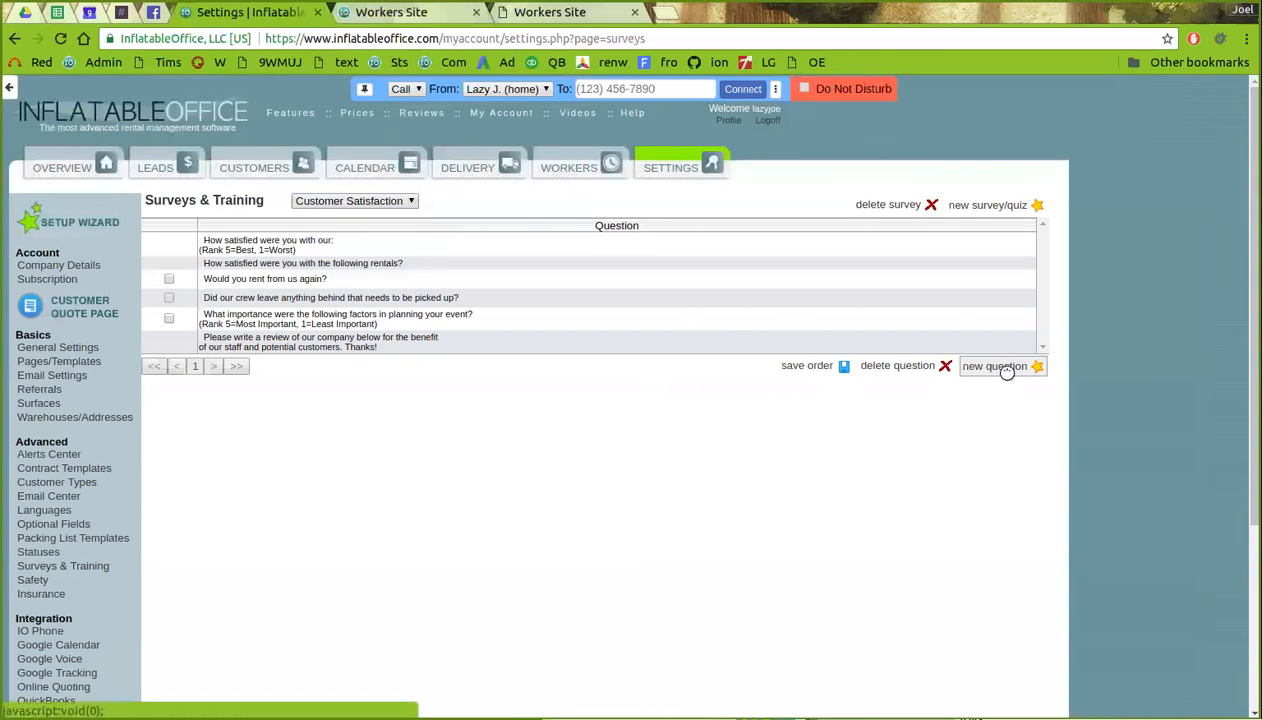
left_click(996, 366)
- Begin creating a new survey/quiz, then cancel the name prompt
scroll(446, 305, "up", 2)
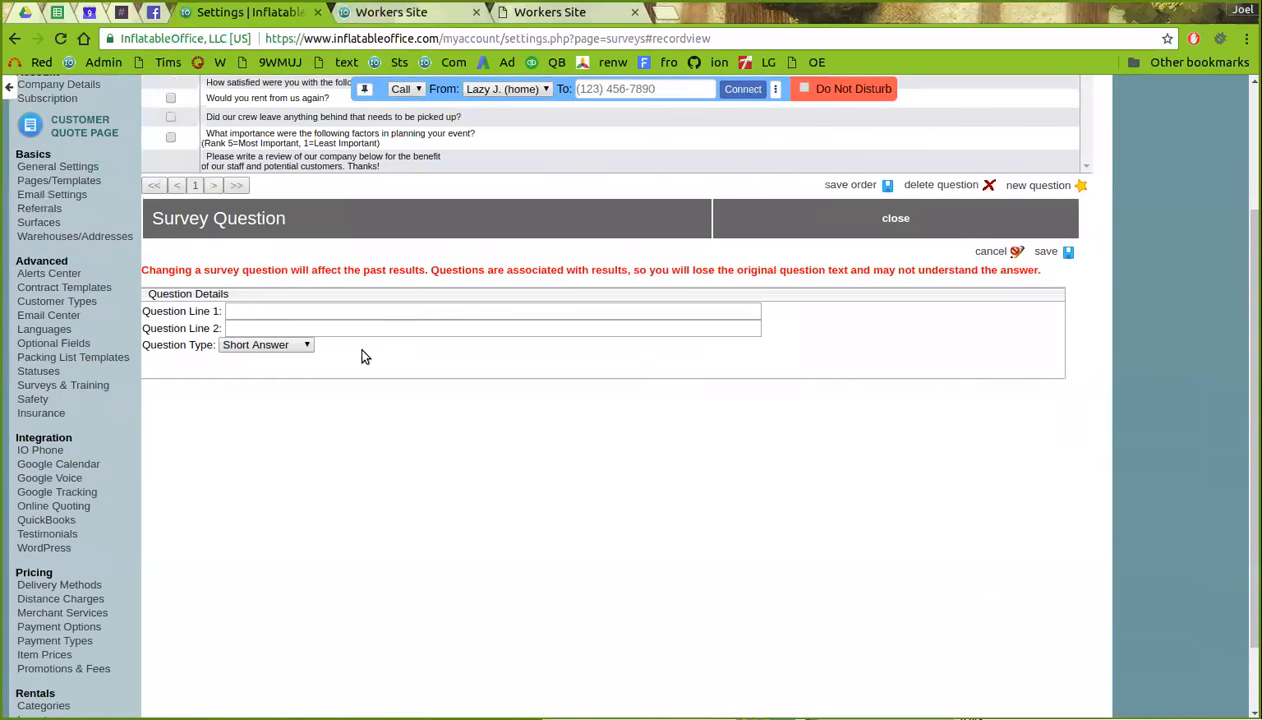
scroll(385, 358, "up", 1)
scroll(385, 358, "up", 3)
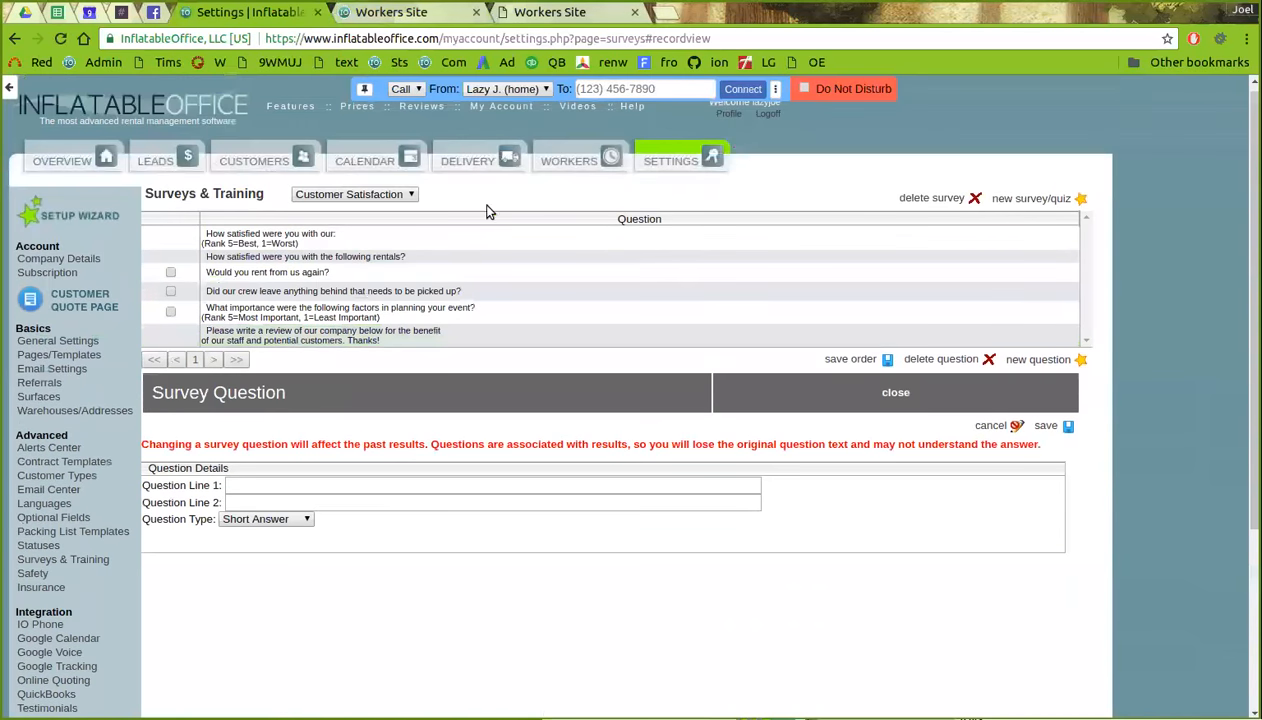
left_click(370, 195)
left_click(1045, 198)
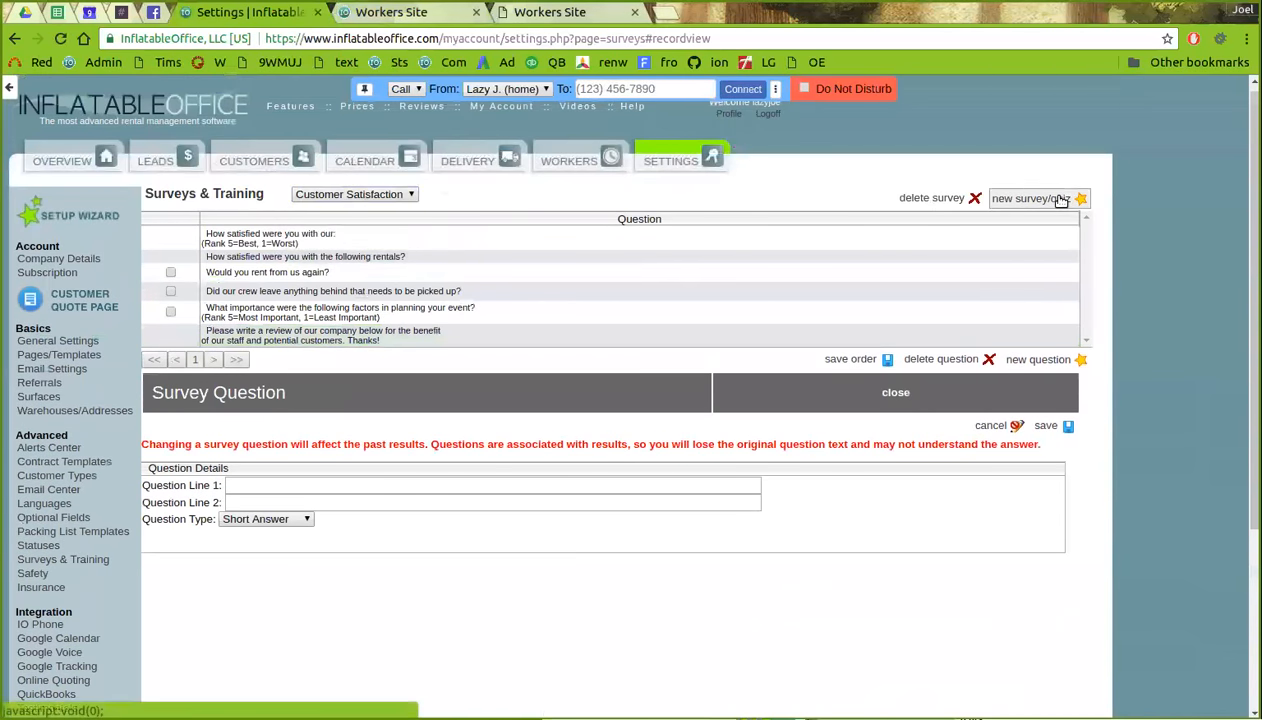
left_click(1045, 198)
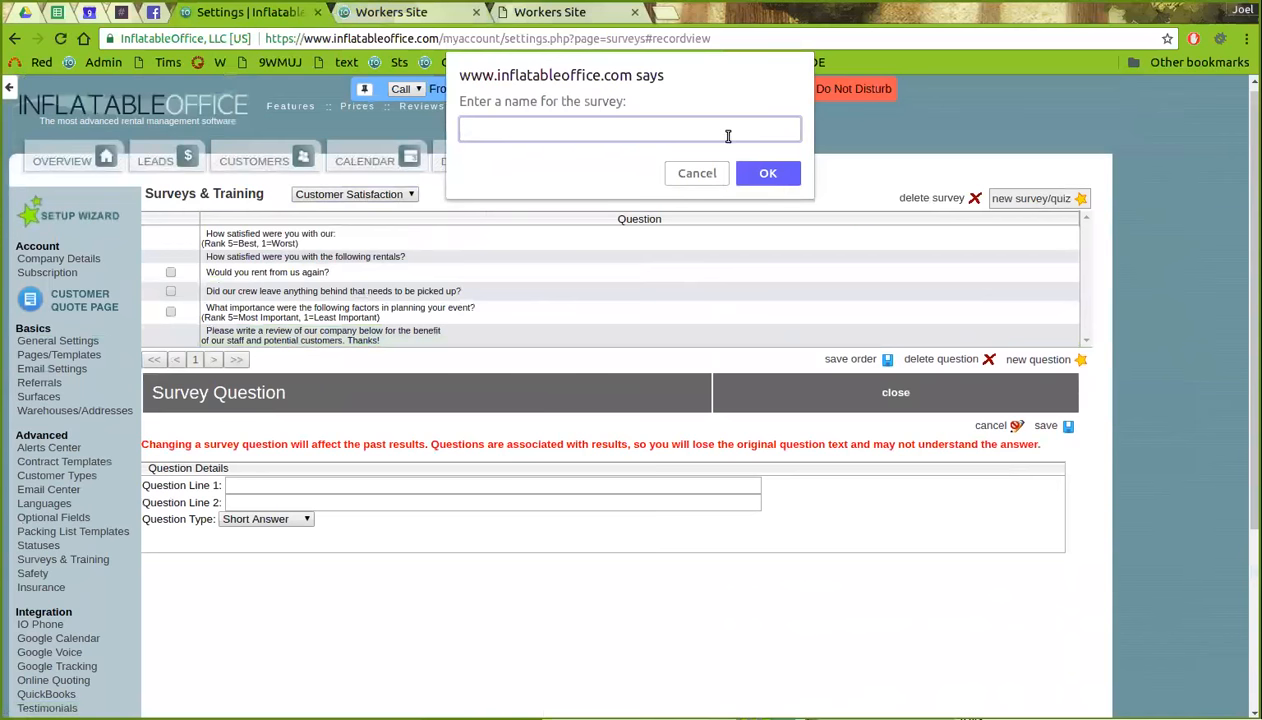
left_click(700, 173)
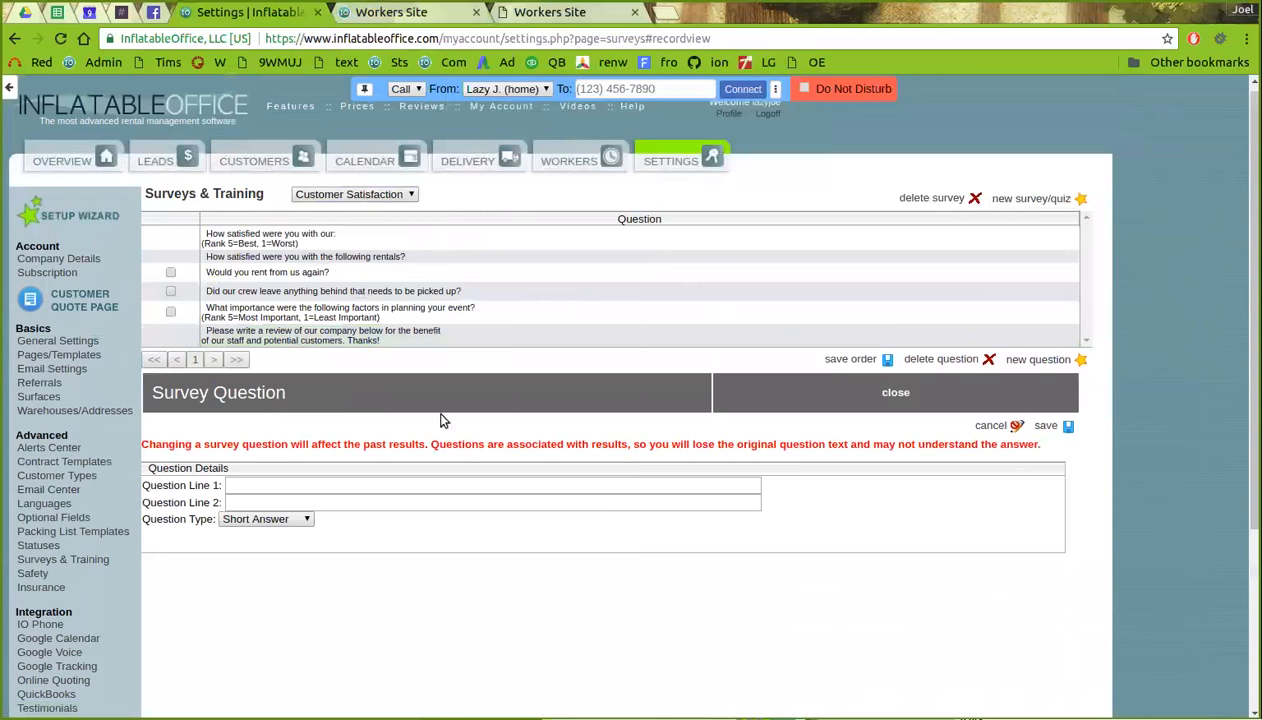
left_click(681, 162)
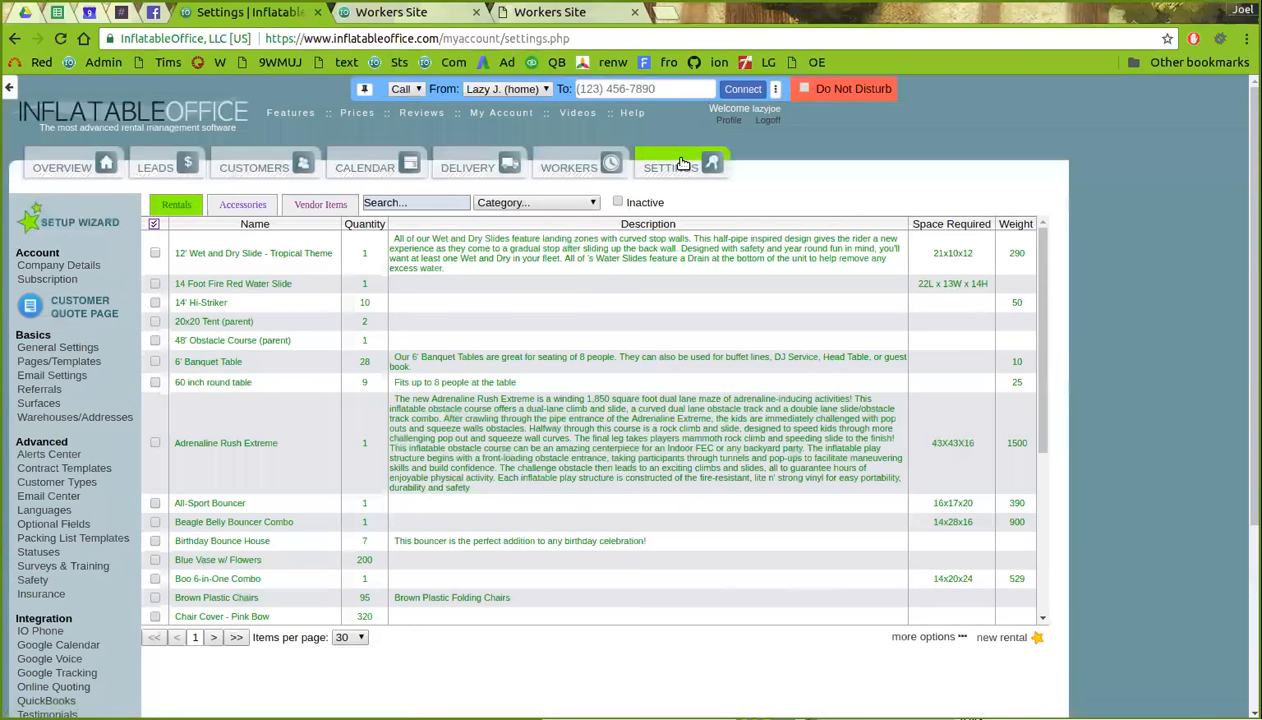
left_click(572, 166)
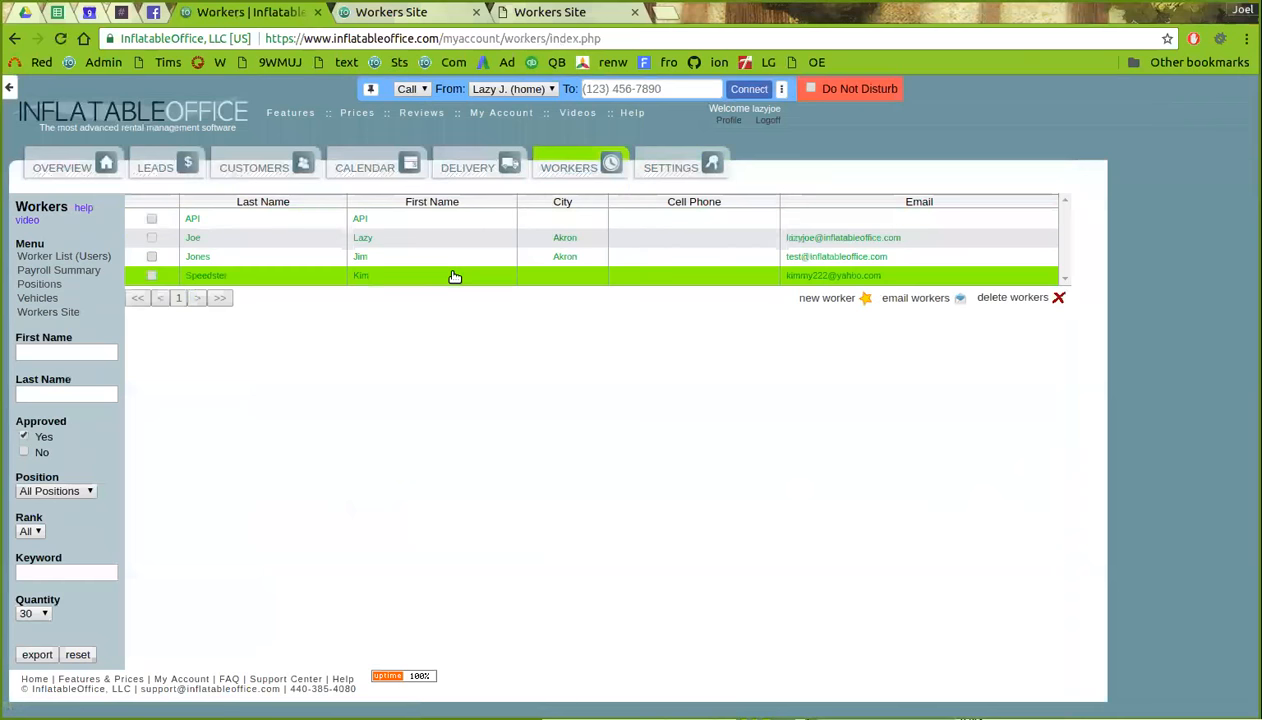
left_click(457, 259)
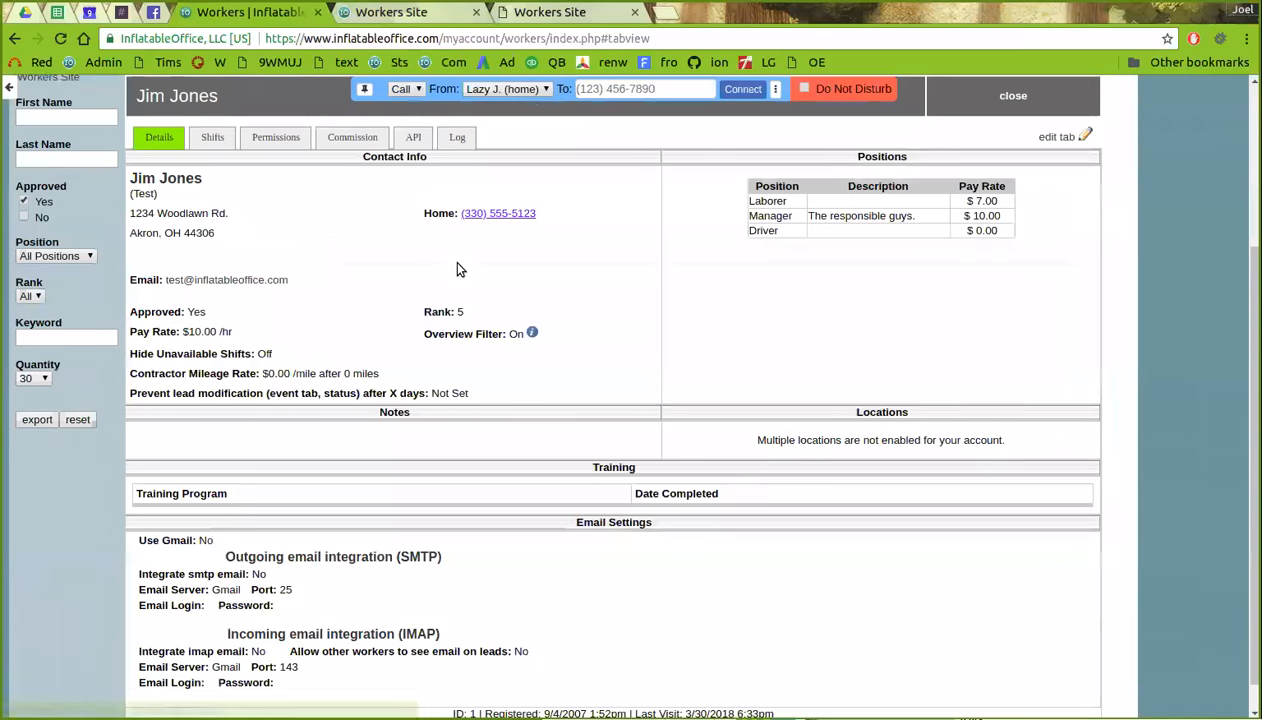
scroll(400, 270, "up", 4)
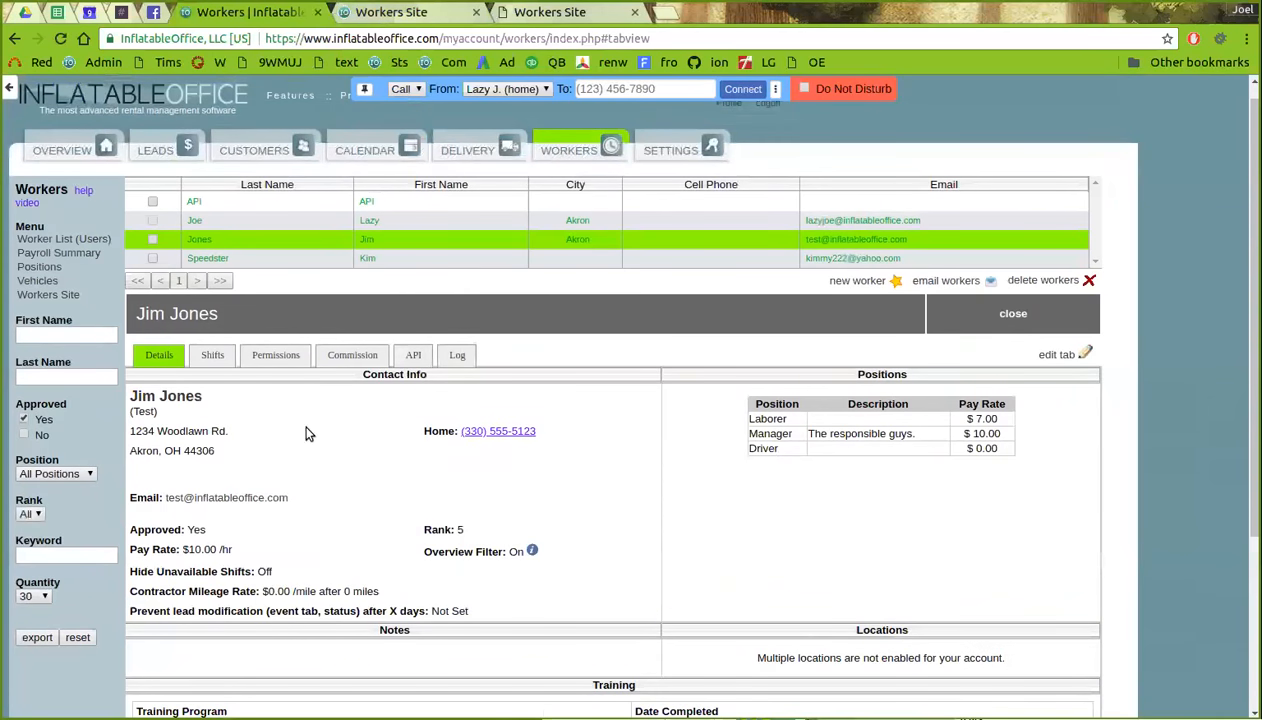
left_click(1060, 354)
left_click(497, 548)
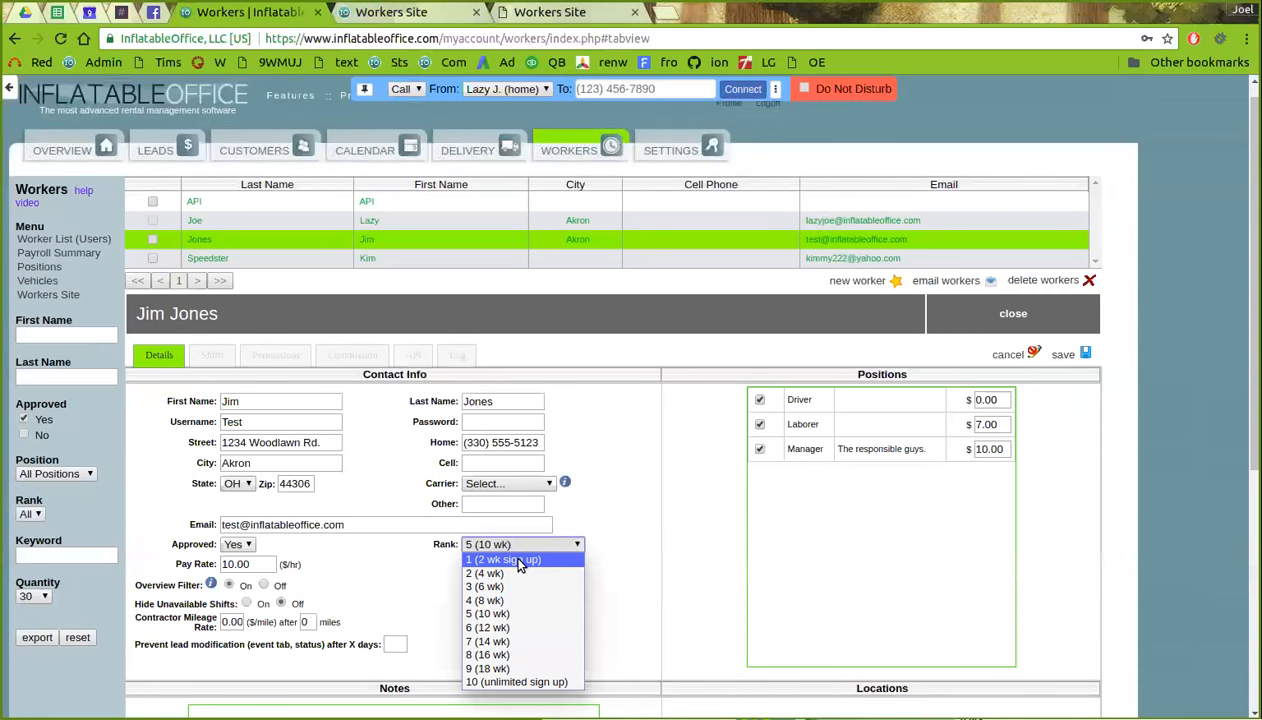
left_click(615, 507)
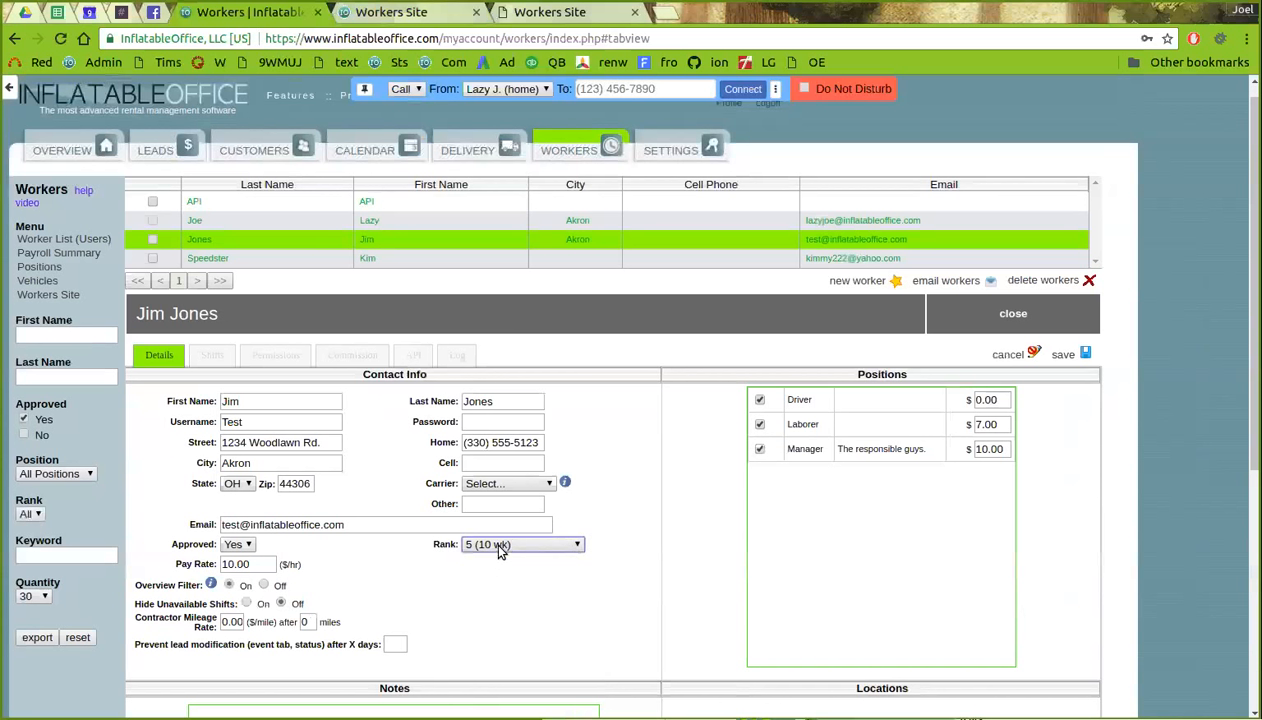
left_click(1005, 358)
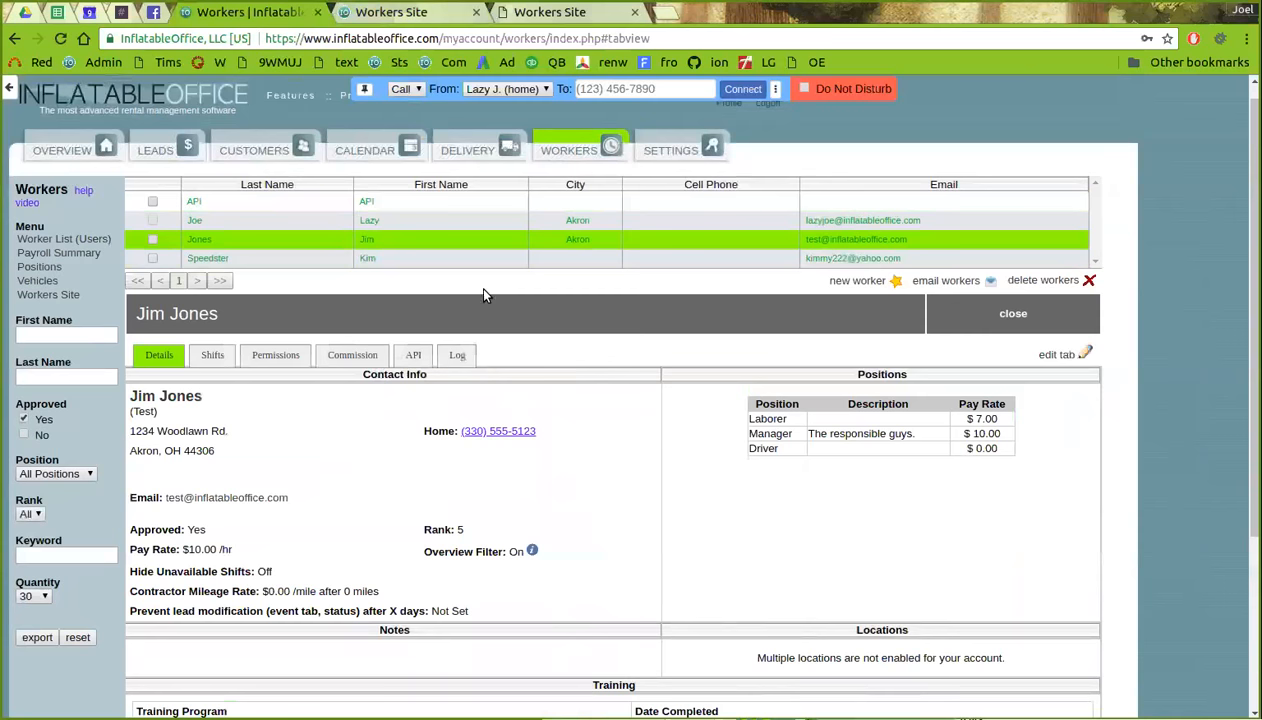
left_click(154, 161)
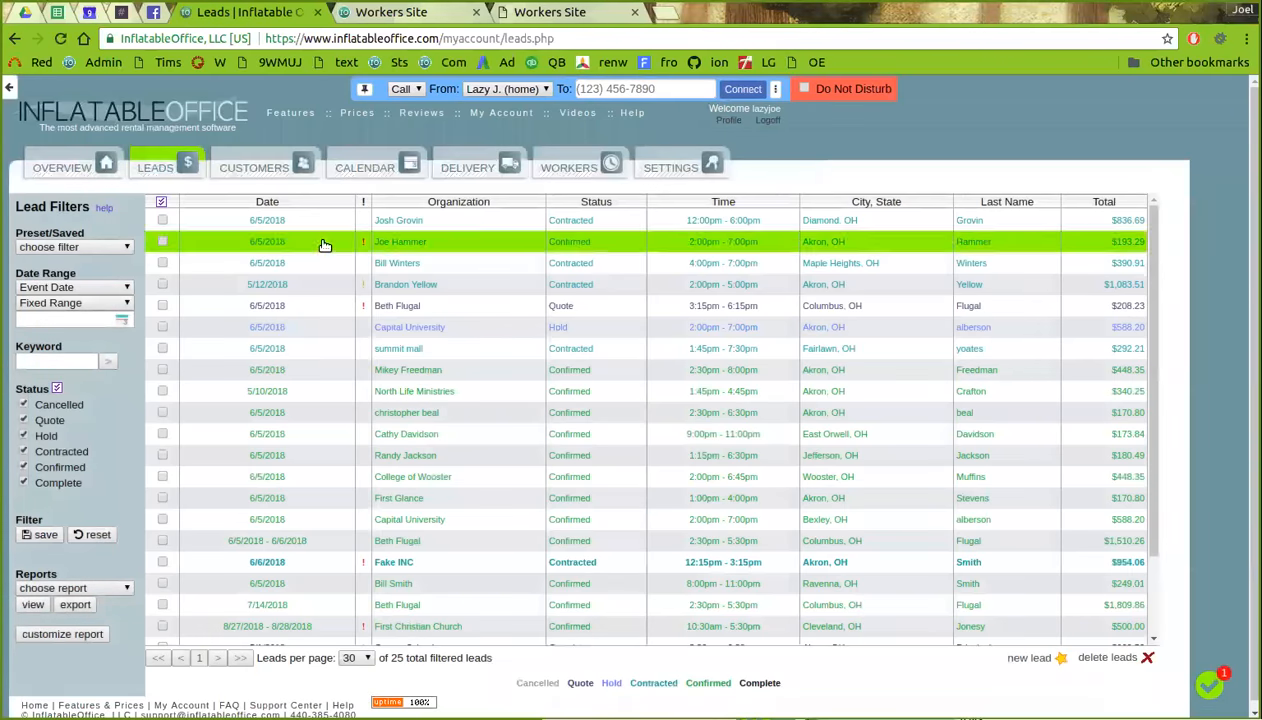
left_click(491, 226)
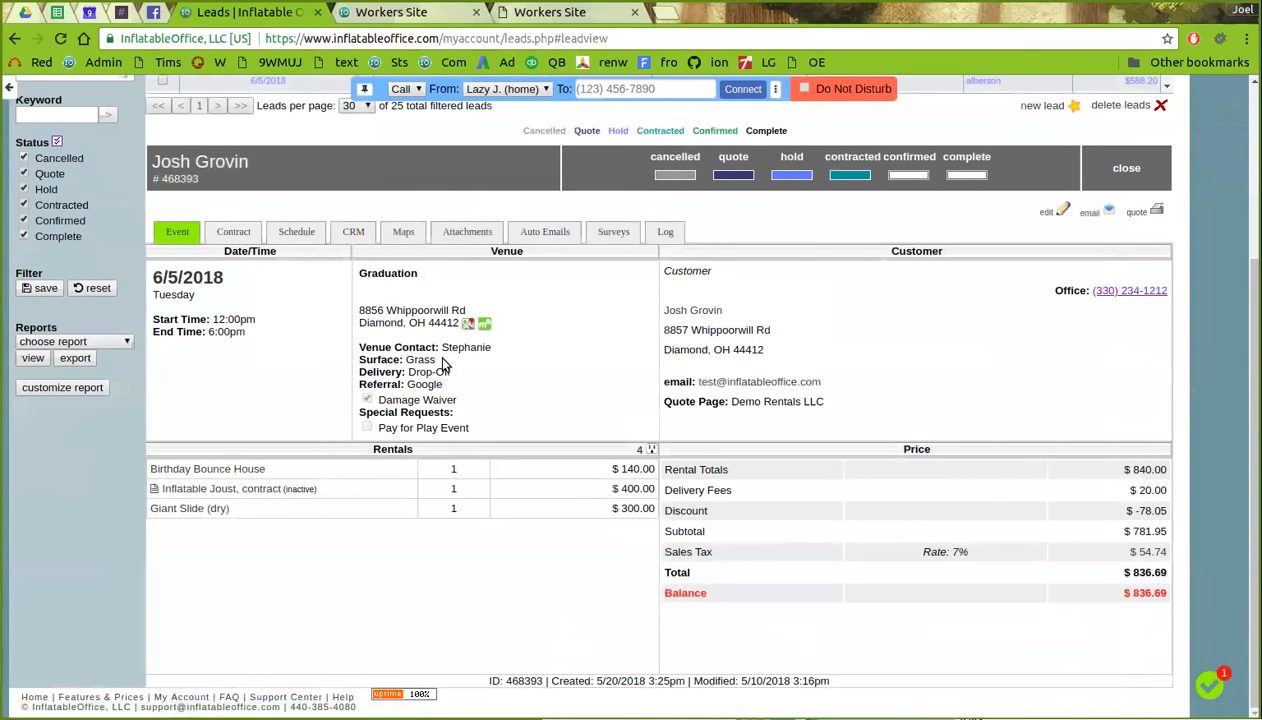
scroll(438, 378, "up", 2)
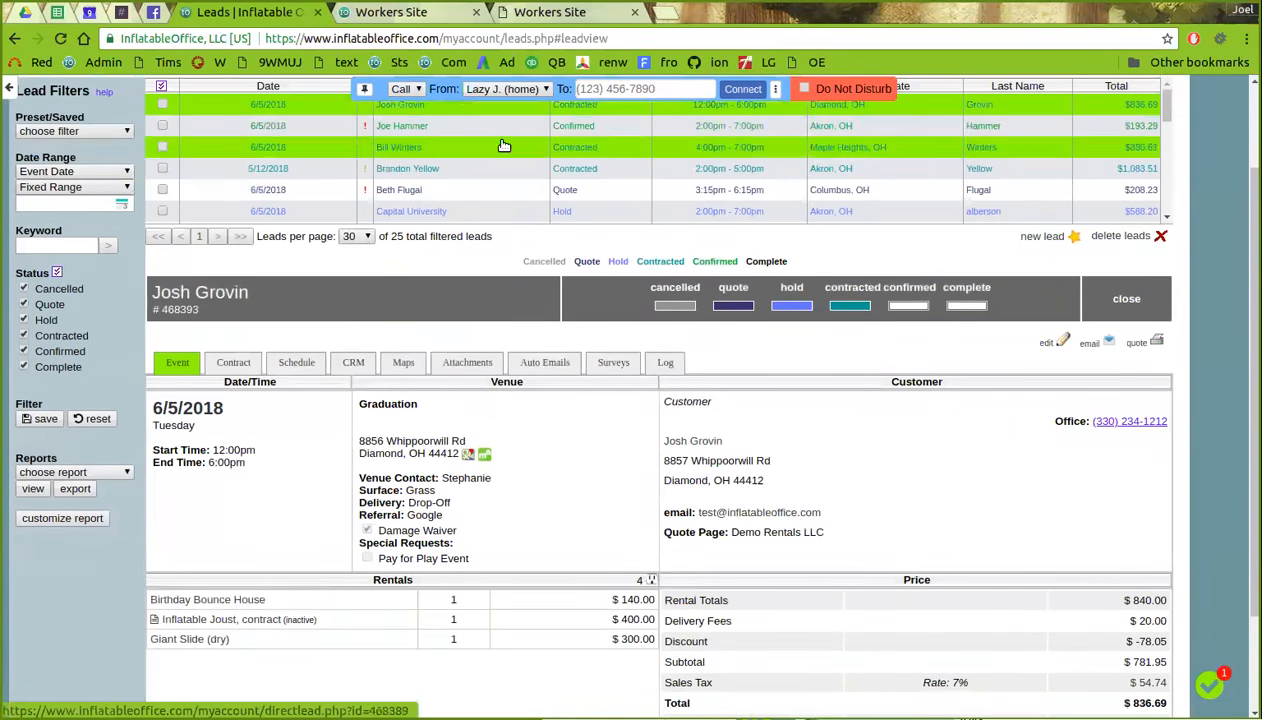
left_click(1066, 342)
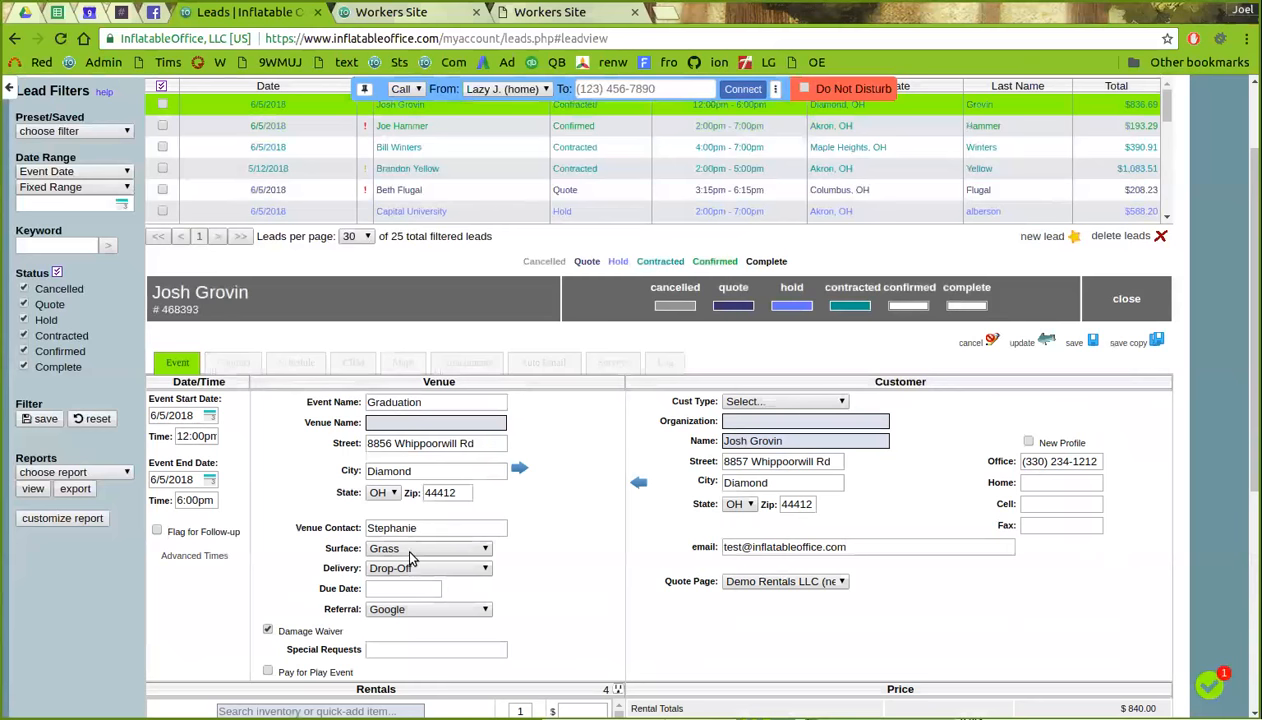
left_click(418, 570)
left_click(436, 607)
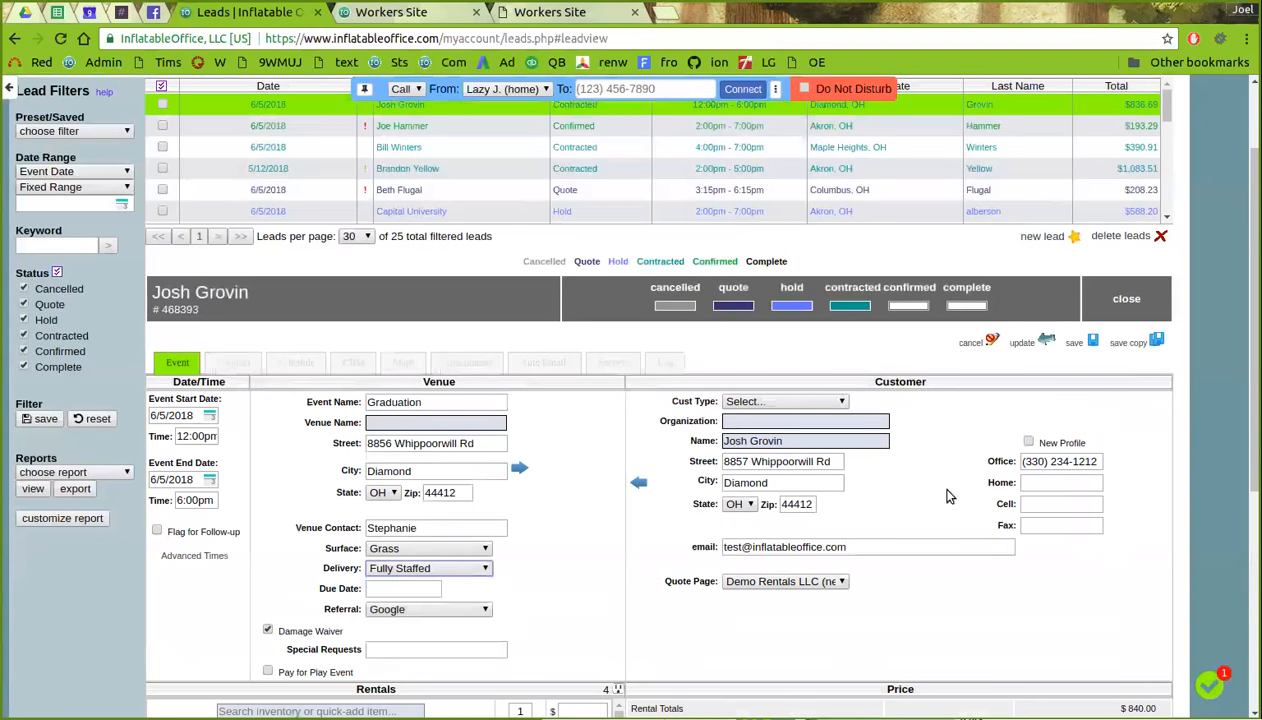
left_click(1089, 341)
left_click(820, 577)
left_click(792, 606)
left_click(1090, 518)
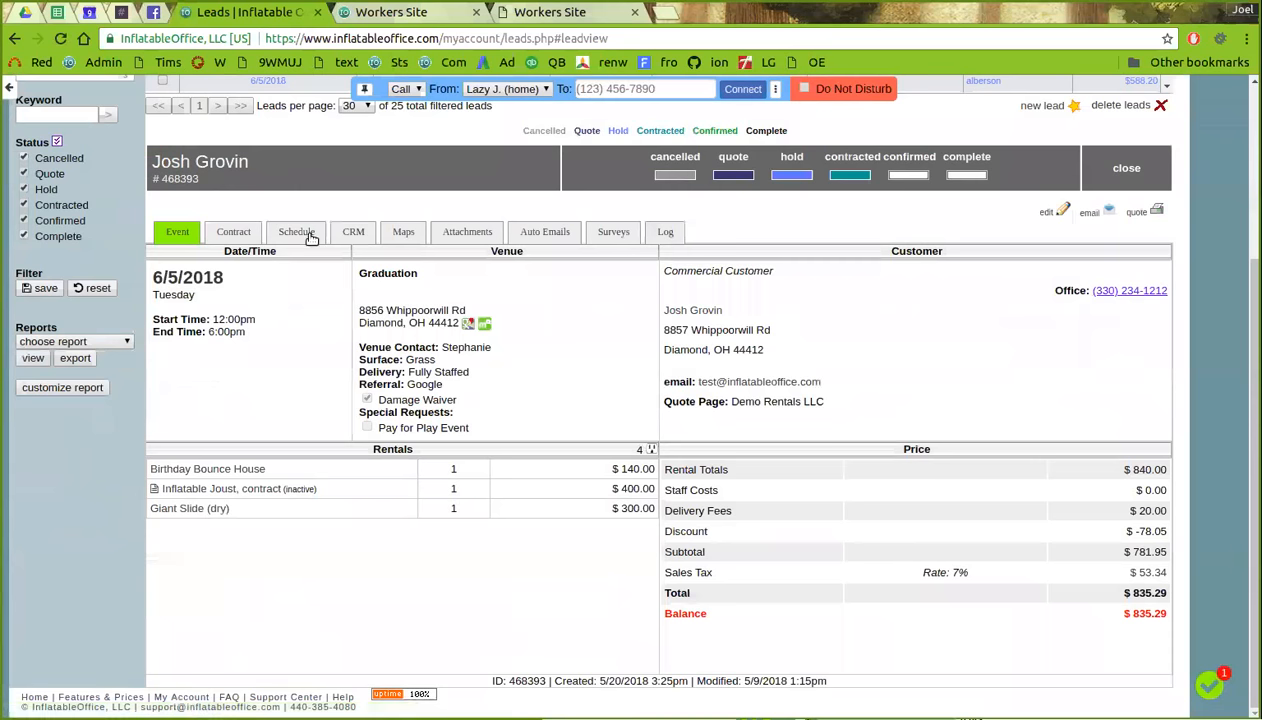
- Add two shifts to the lead's schedule, both as Laborer positions
left_click(300, 233)
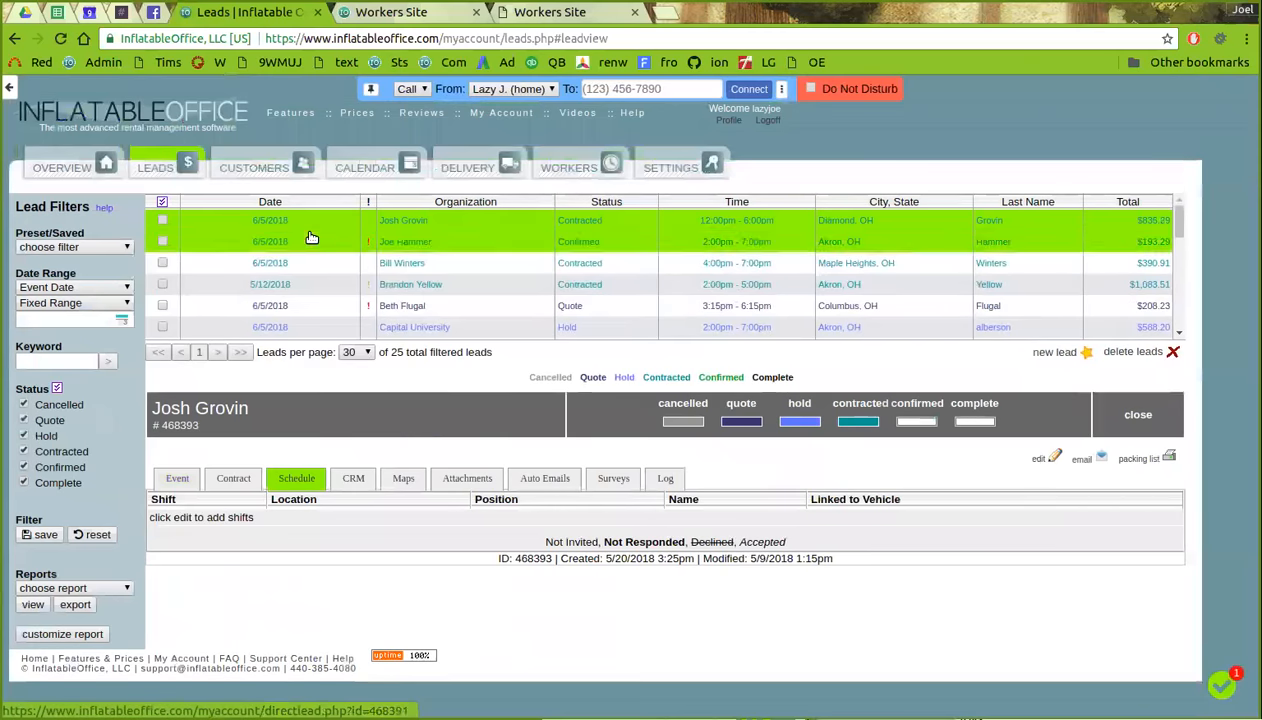
left_click(1045, 458)
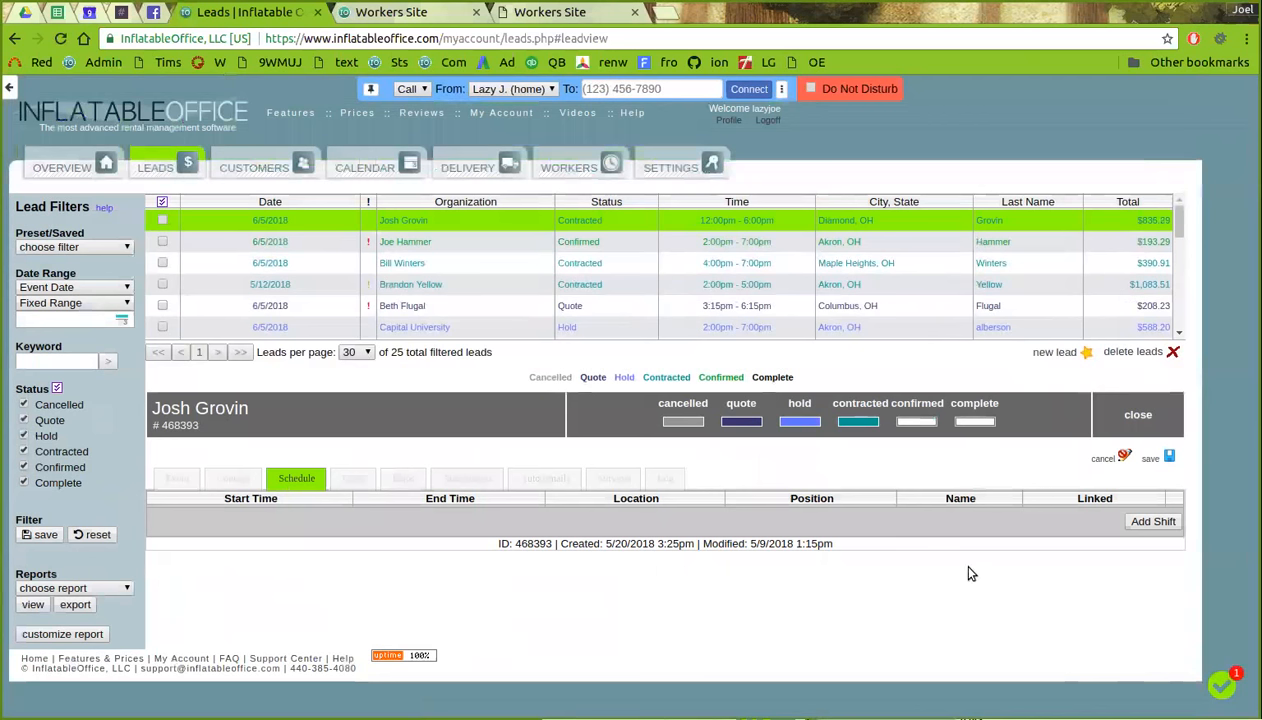
left_click(1155, 520)
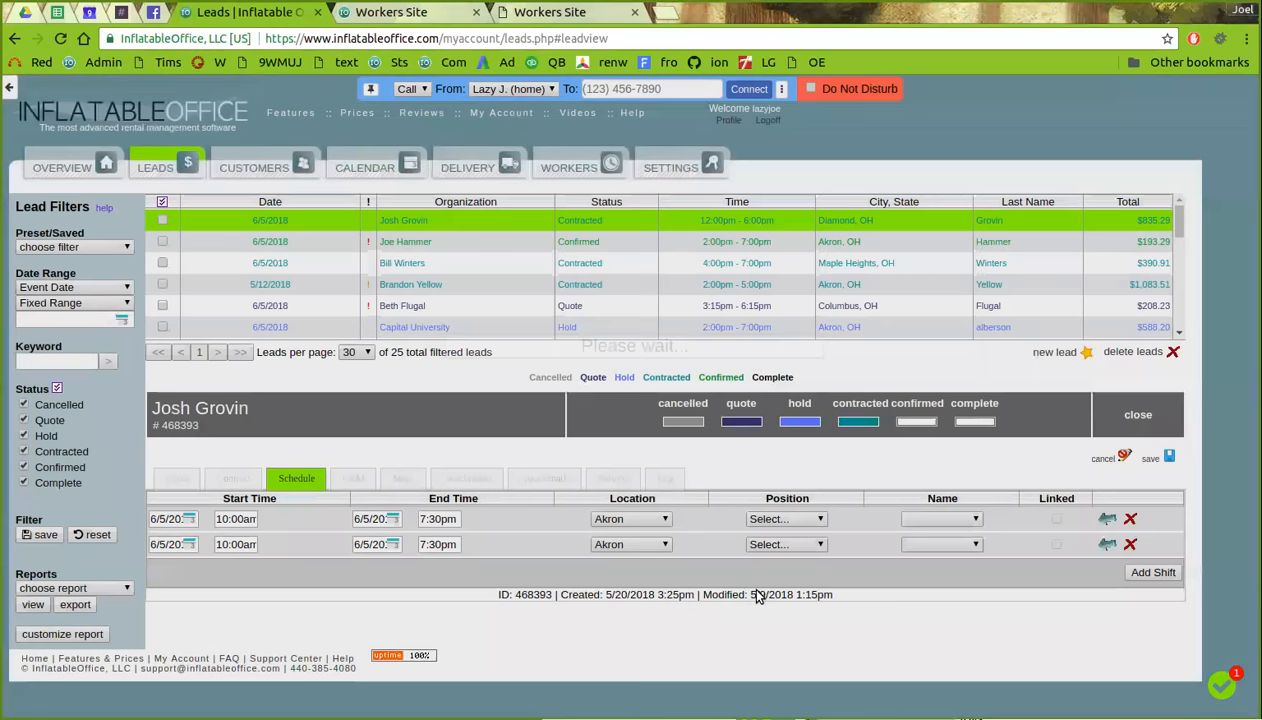
left_click(786, 519)
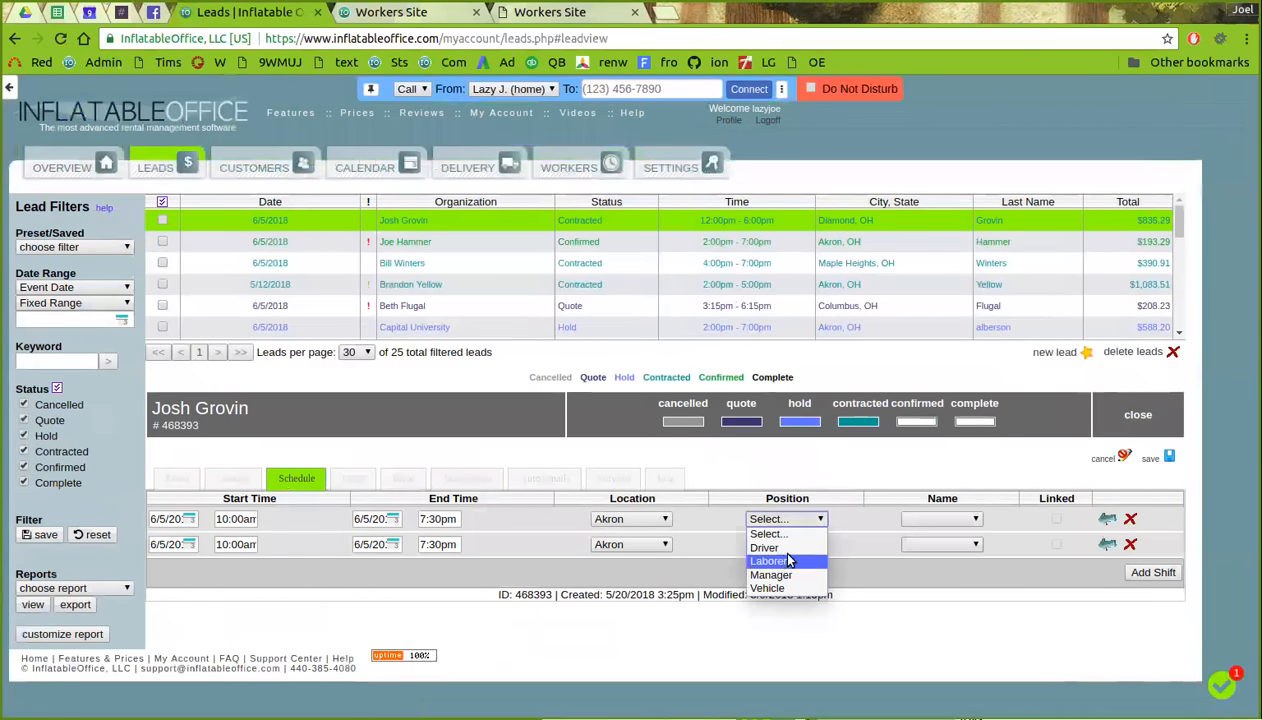
left_click(788, 561)
left_click(786, 544)
left_click(786, 587)
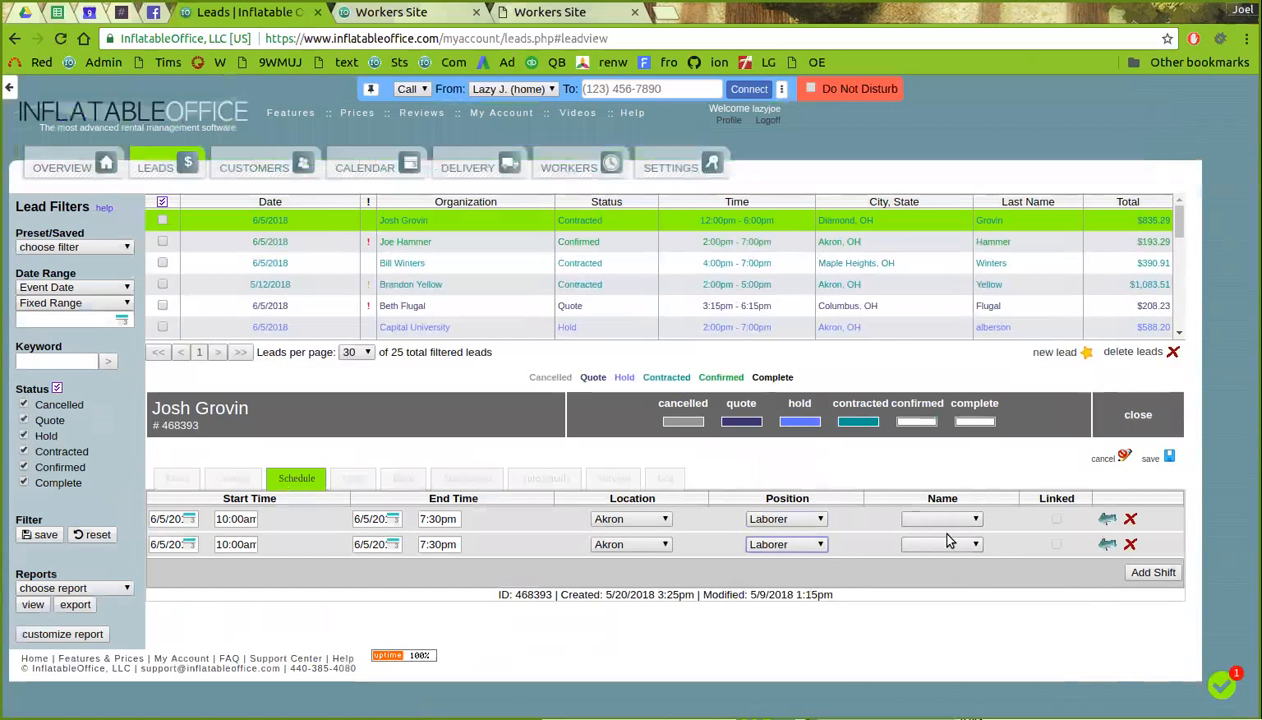
- Add a third Manager shift with an assigned worker and save the schedule
left_click(1138, 574)
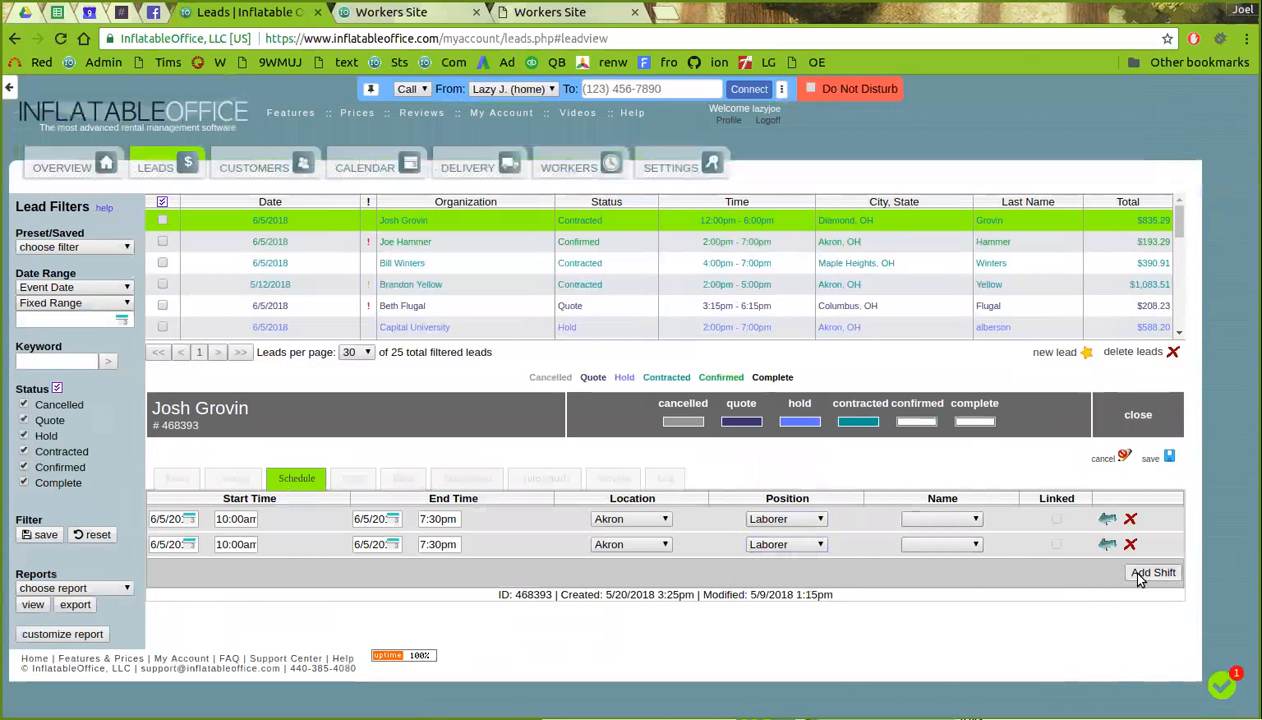
left_click(788, 569)
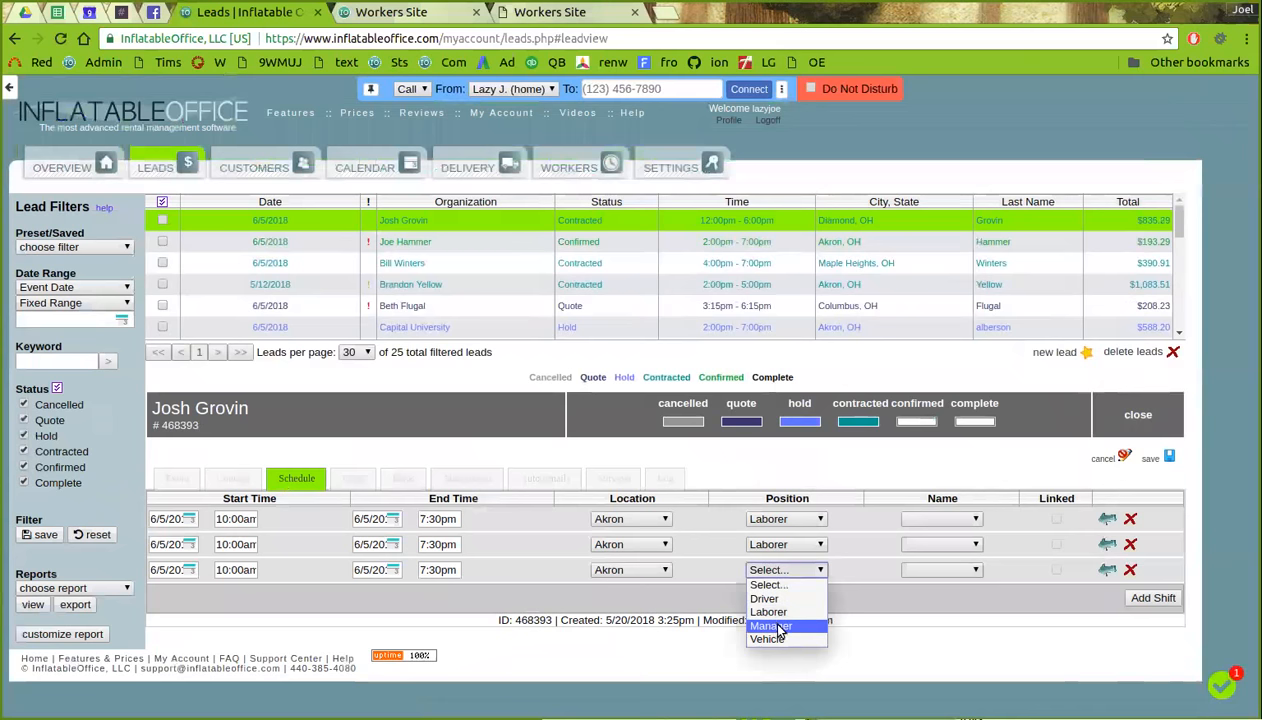
left_click(778, 627)
left_click(954, 565)
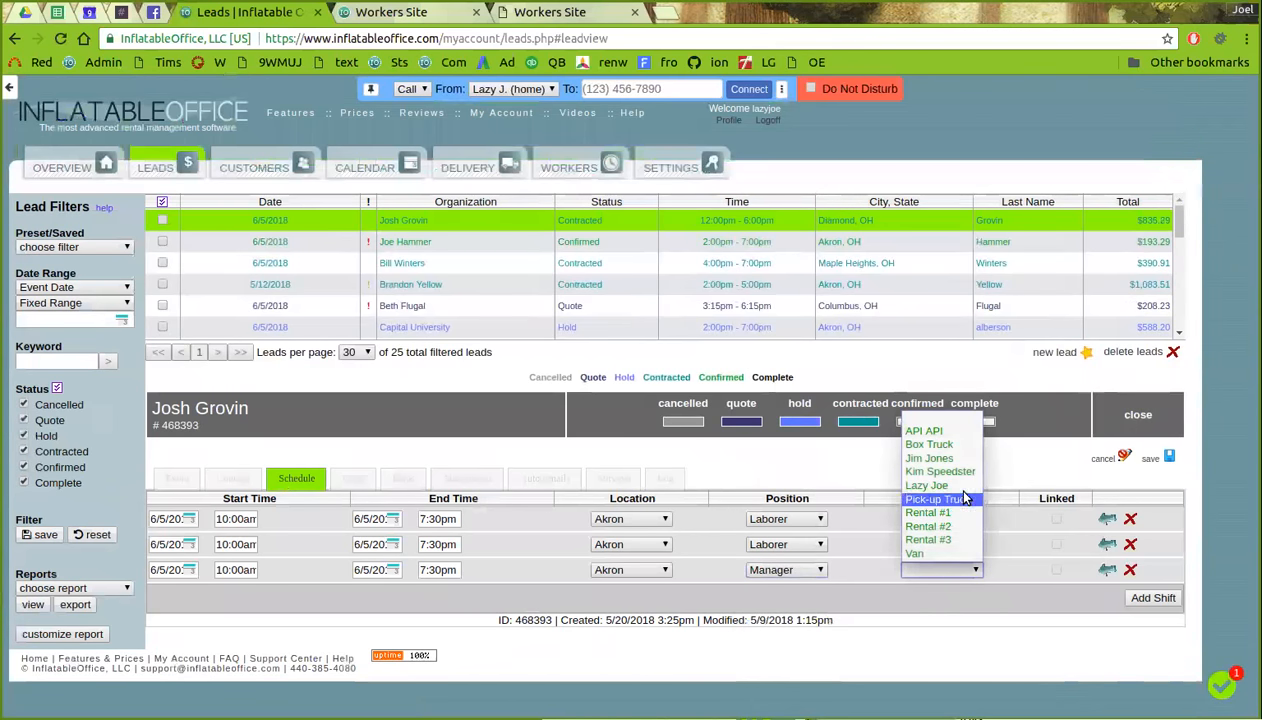
left_click(960, 458)
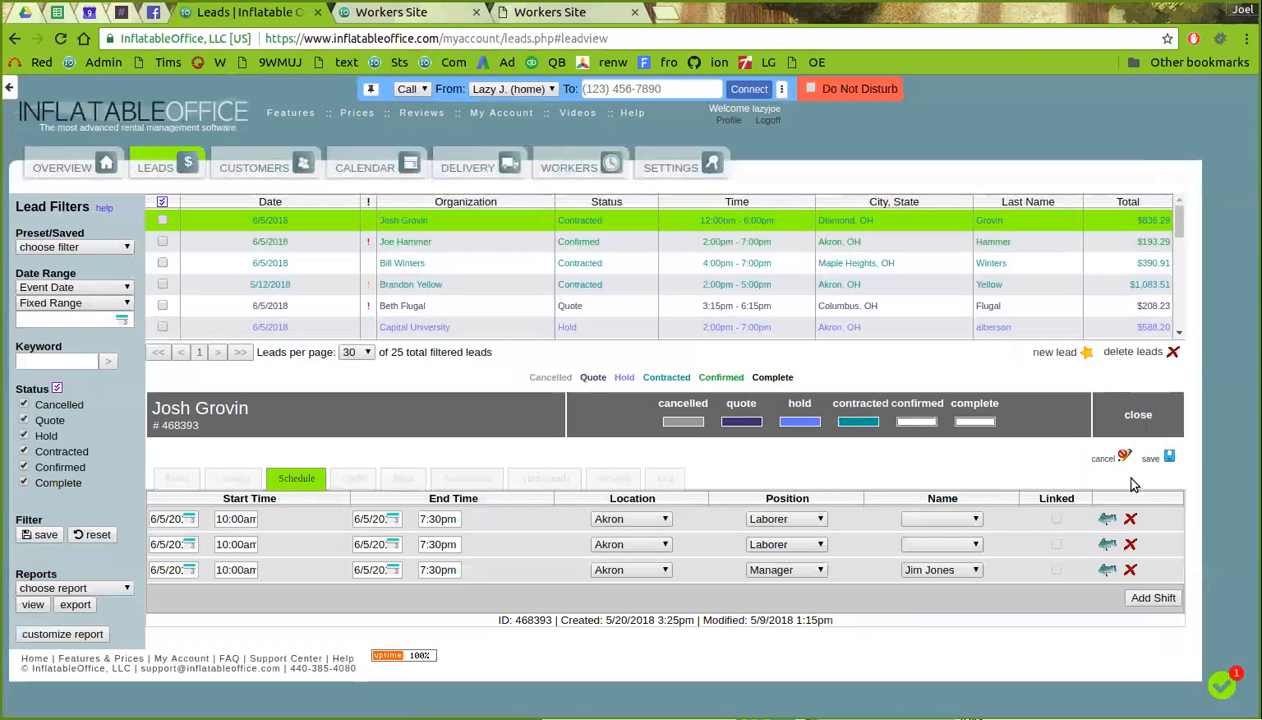
left_click(1167, 458)
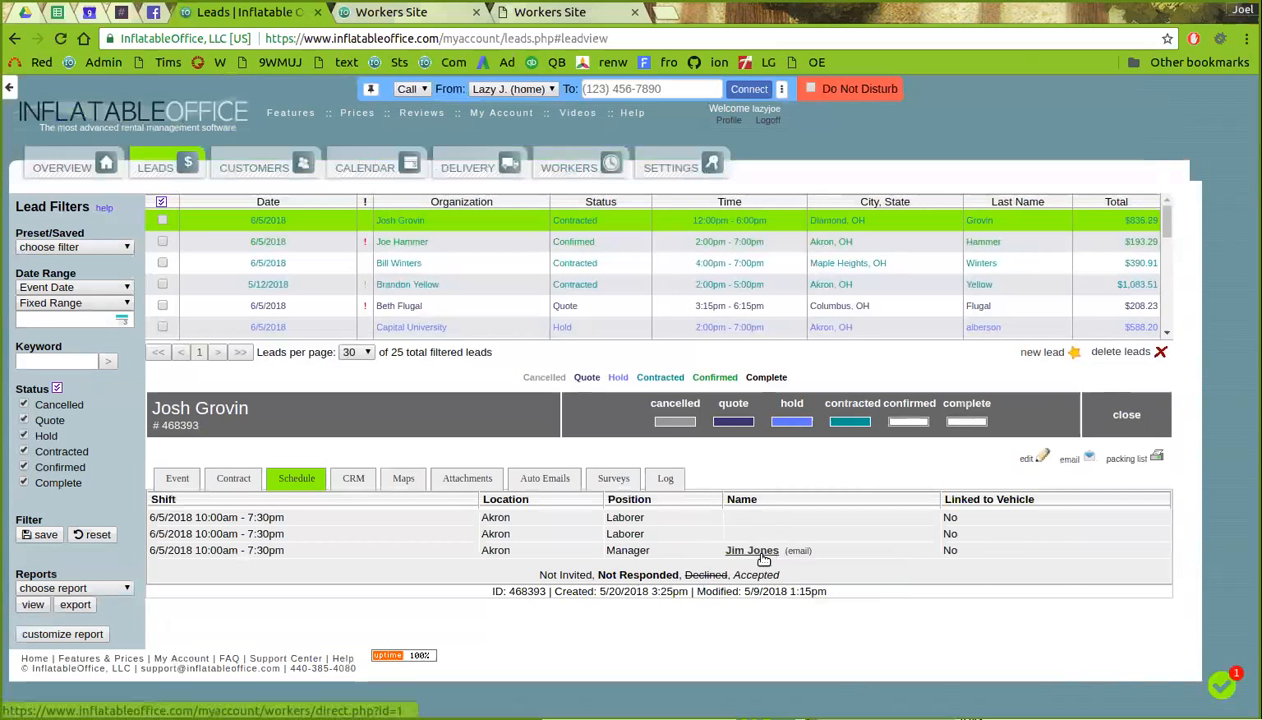
- View the Overview's Workers summary of shifts needing scheduling and upcoming schedule
left_click(65, 168)
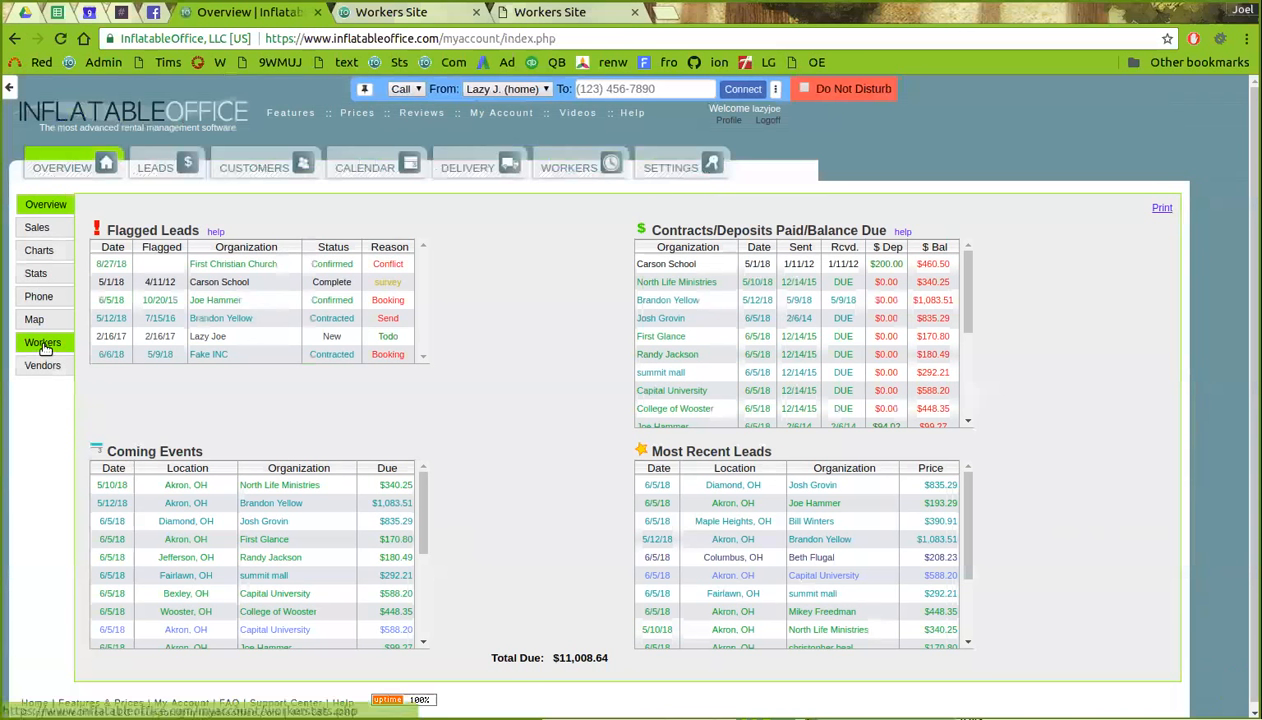
left_click(42, 342)
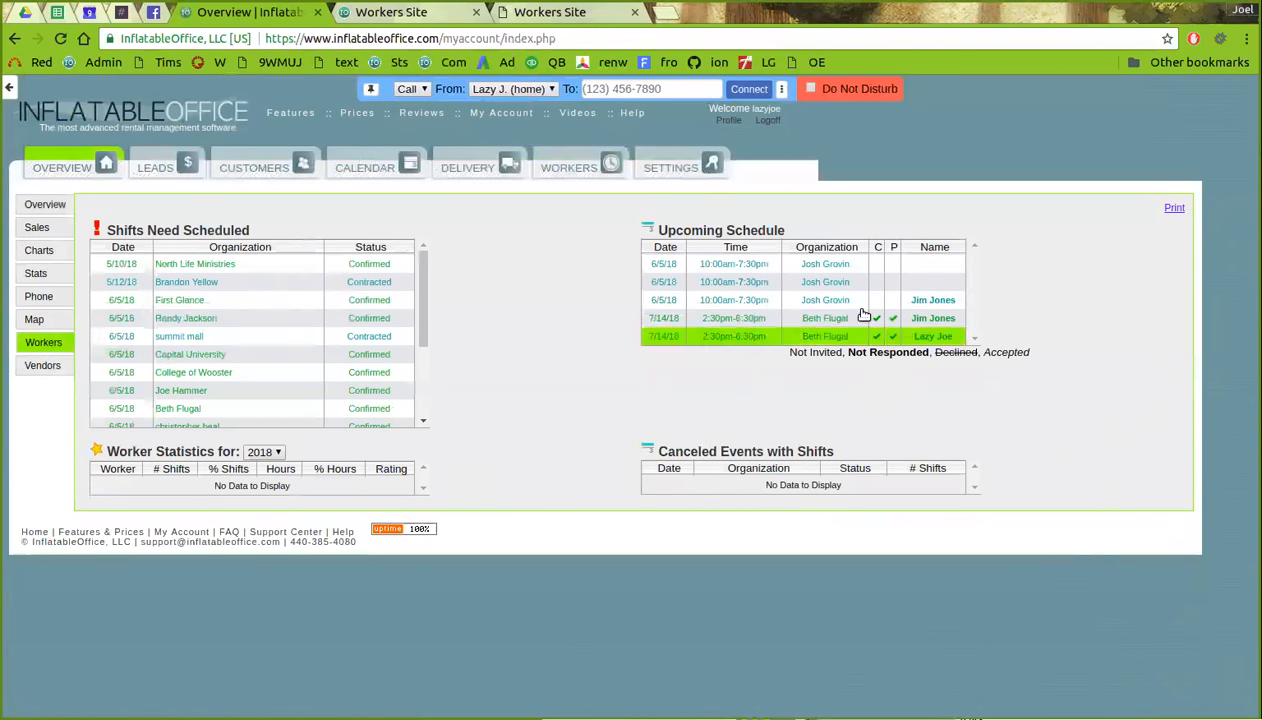
left_click(650, 172)
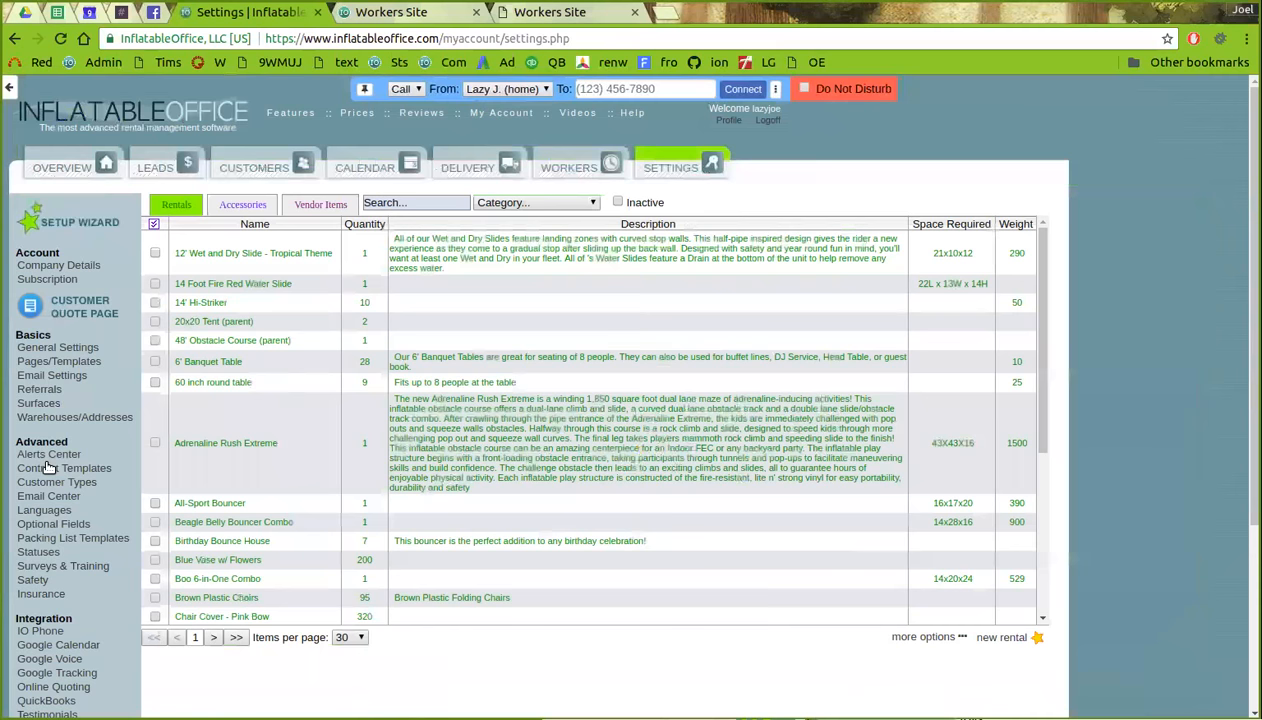
- View the Worker - Scheduled Shift template on page 2 of the Email Center
left_click(48, 495)
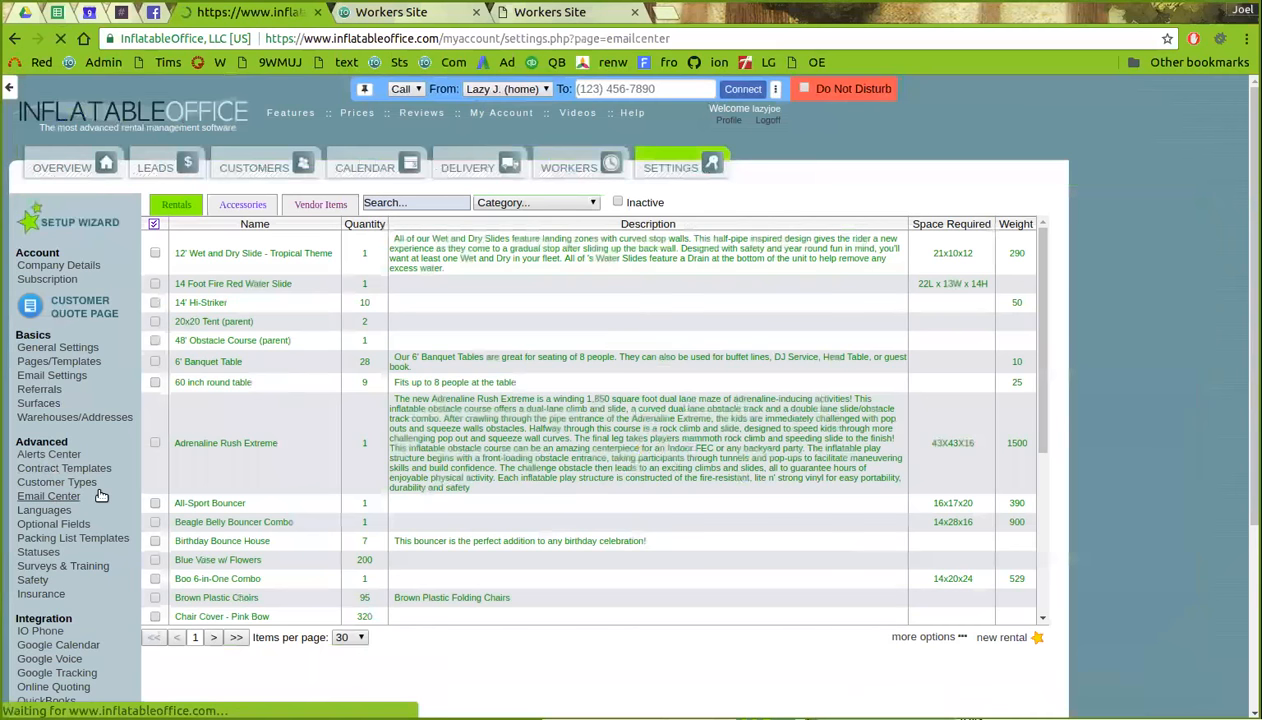
scroll(220, 470, "down", 3)
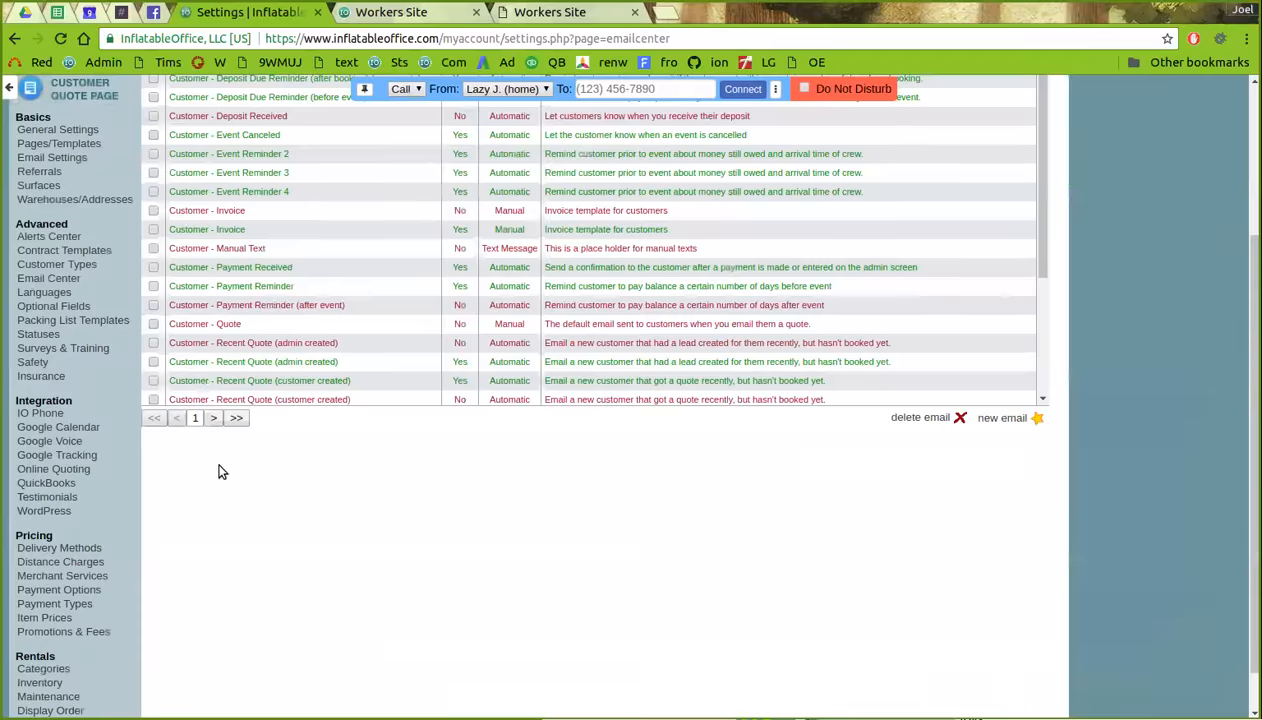
left_click(213, 418)
scroll(308, 290, "up", 1)
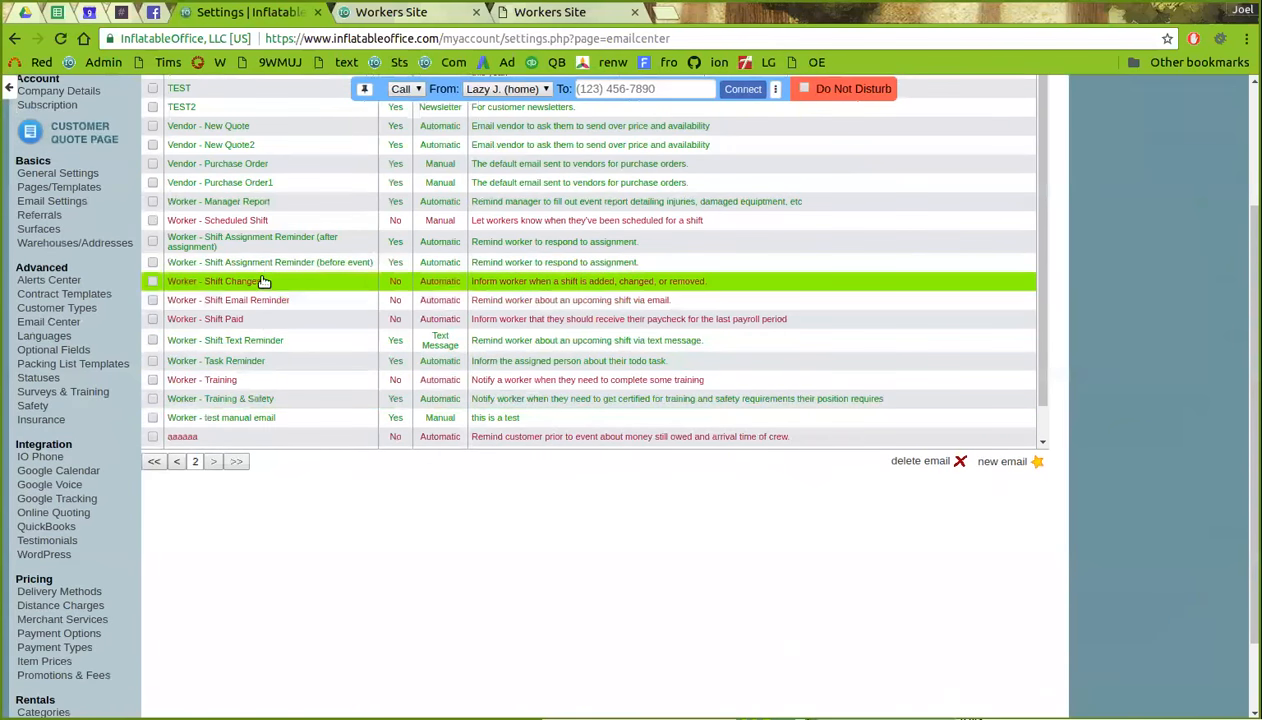
left_click(259, 228)
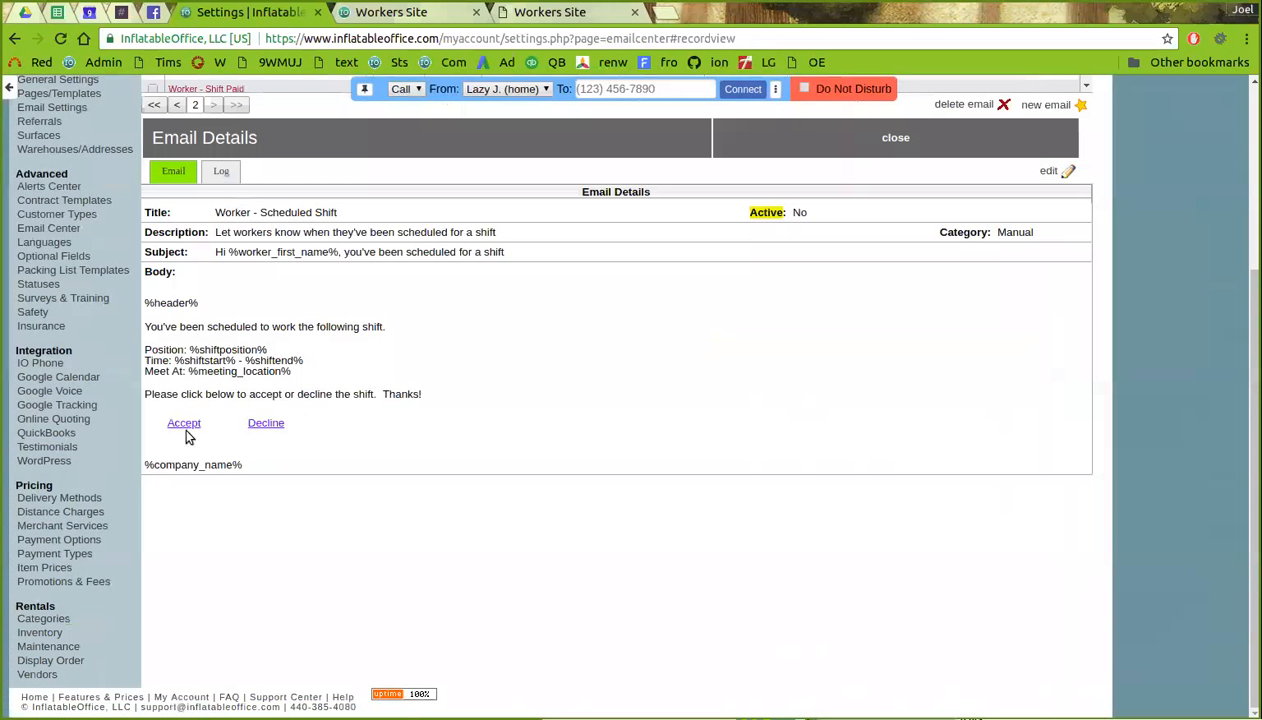
scroll(307, 421, "up", 4)
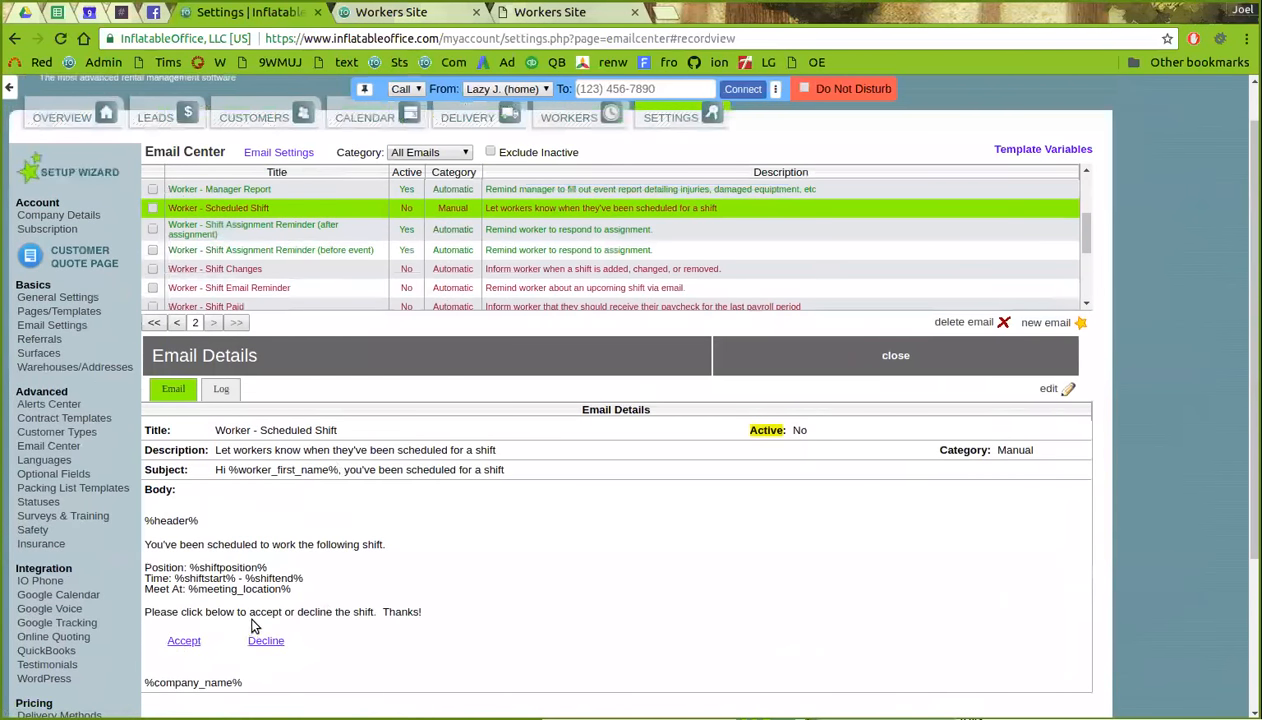
scroll(240, 635, "up", 1)
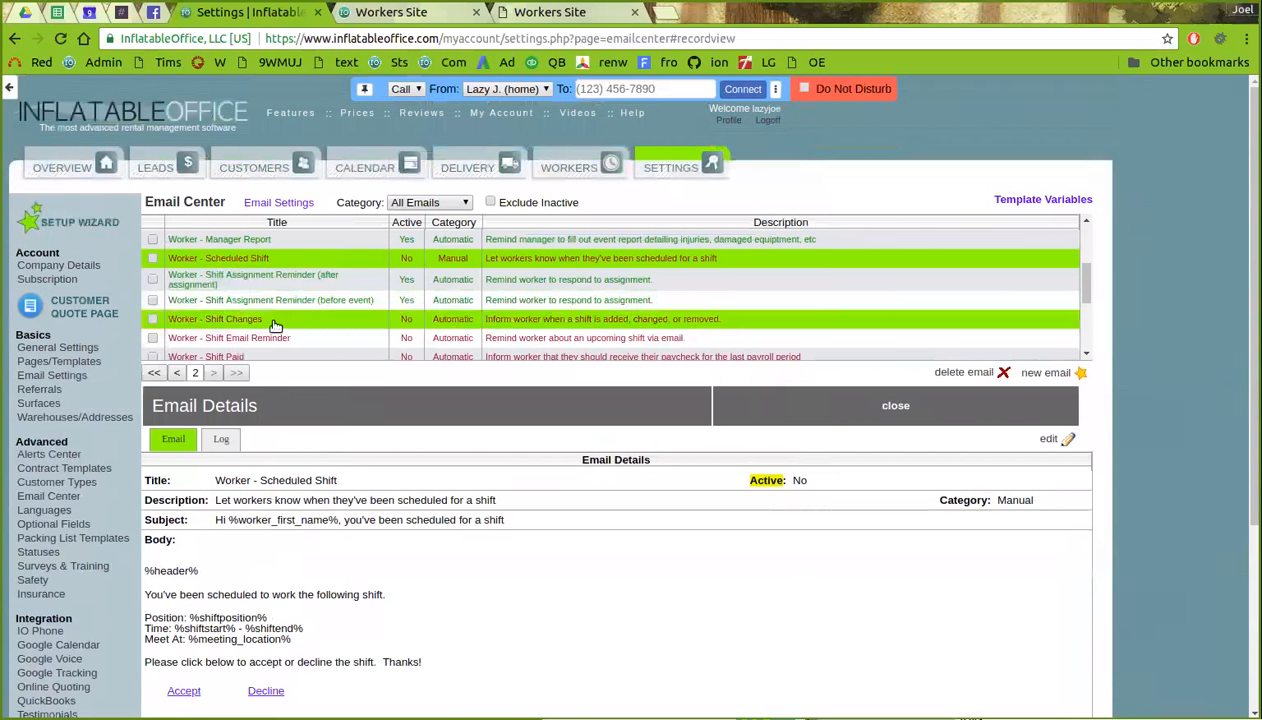
scroll(262, 320, "down", 1)
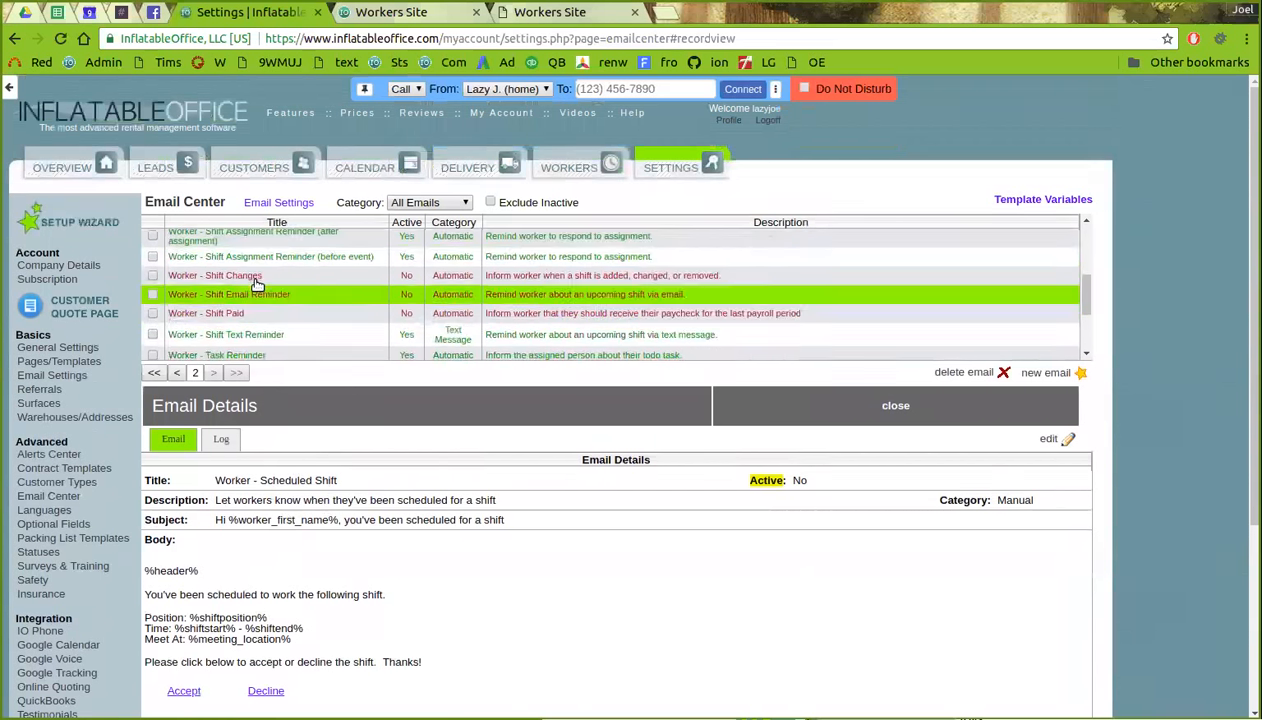
- View the inactive Worker - Shift Changes email template's subject and body
left_click(255, 277)
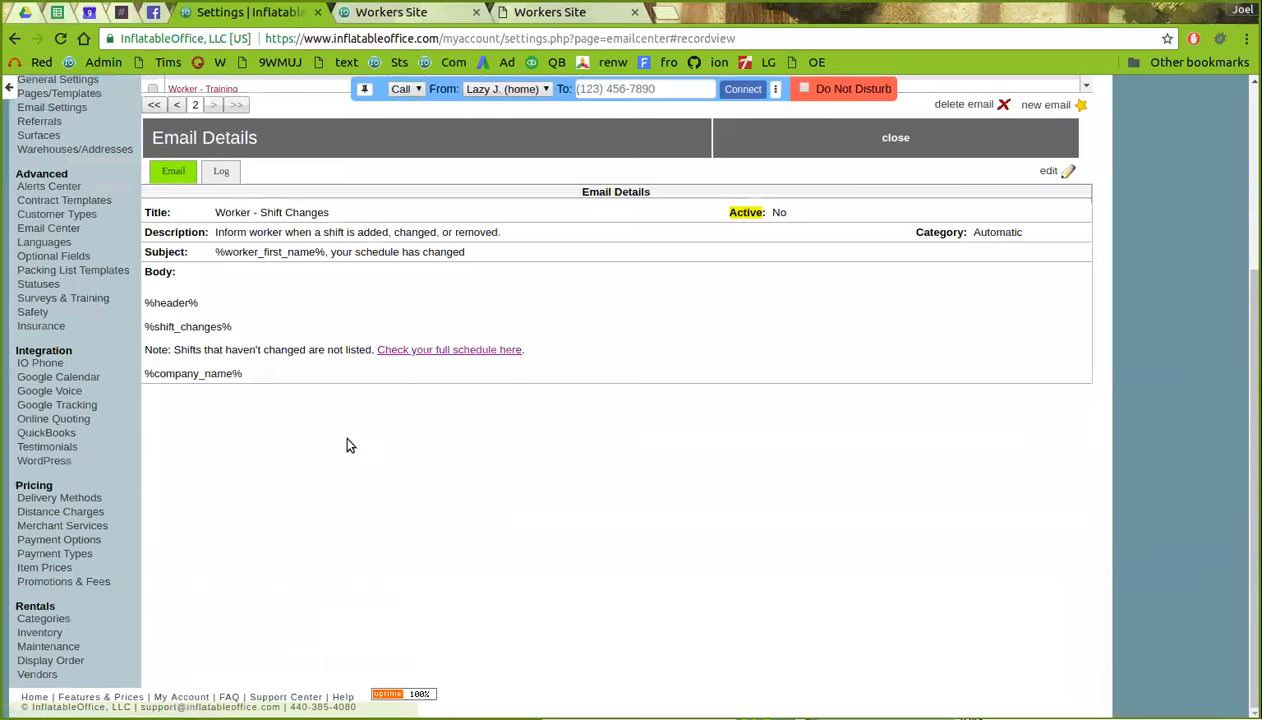
scroll(270, 380, "up", 2)
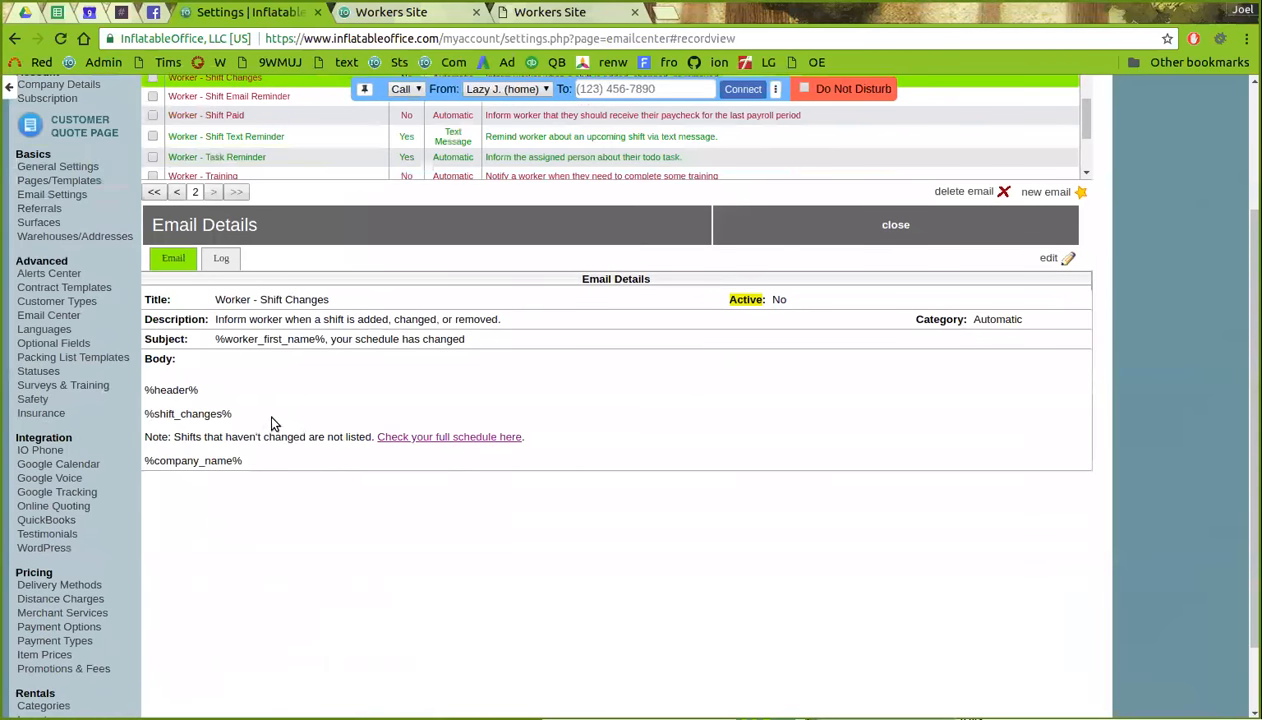
scroll(245, 465, "up", 1)
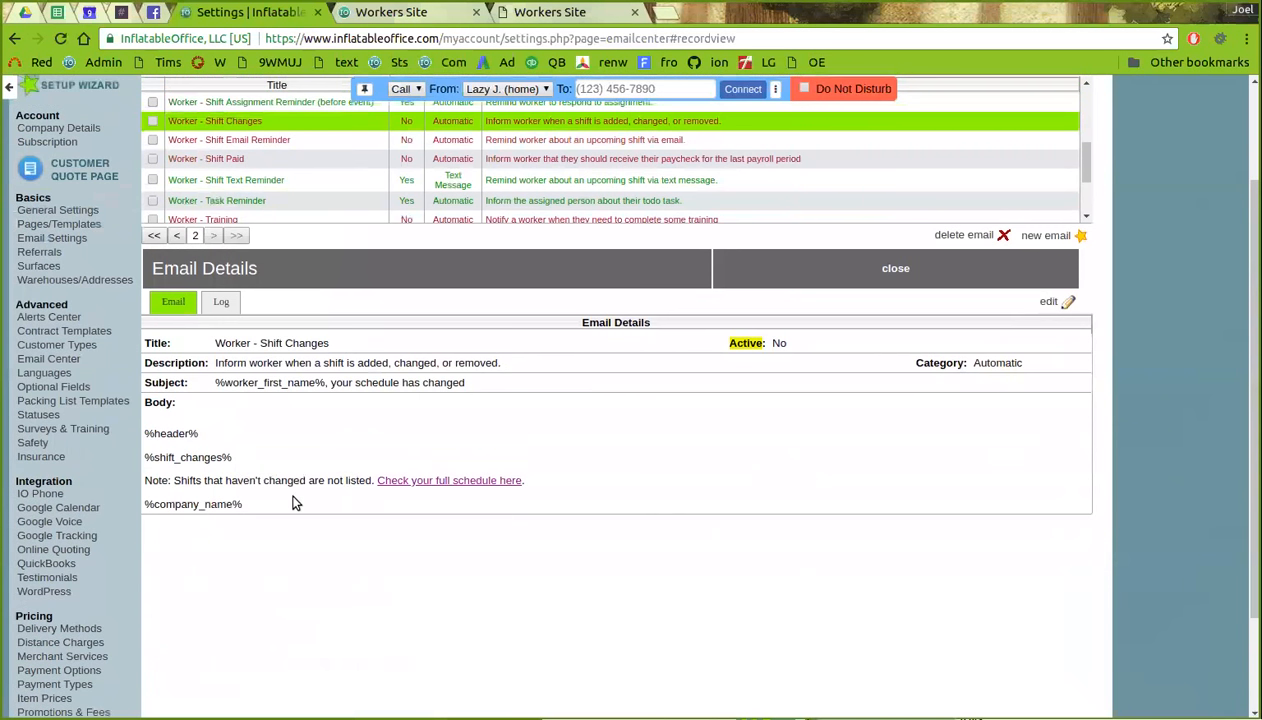
scroll(246, 485, "up", 2)
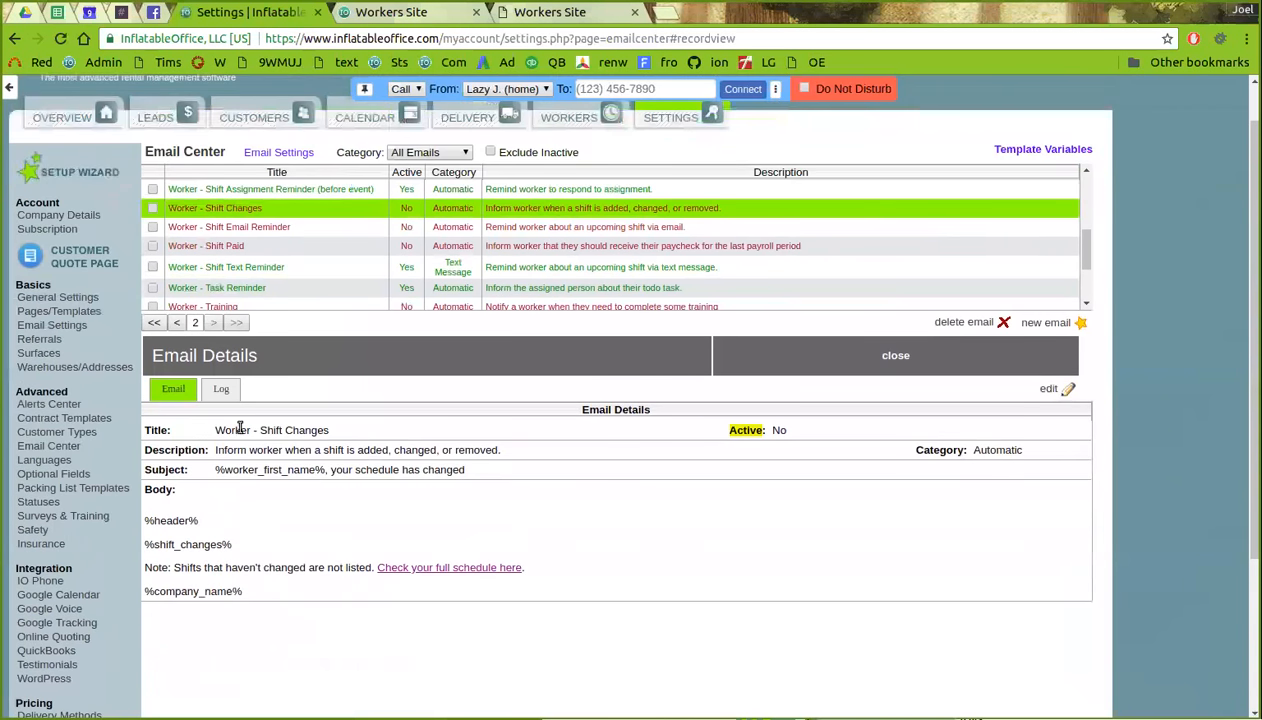
scroll(200, 290, "up", 1)
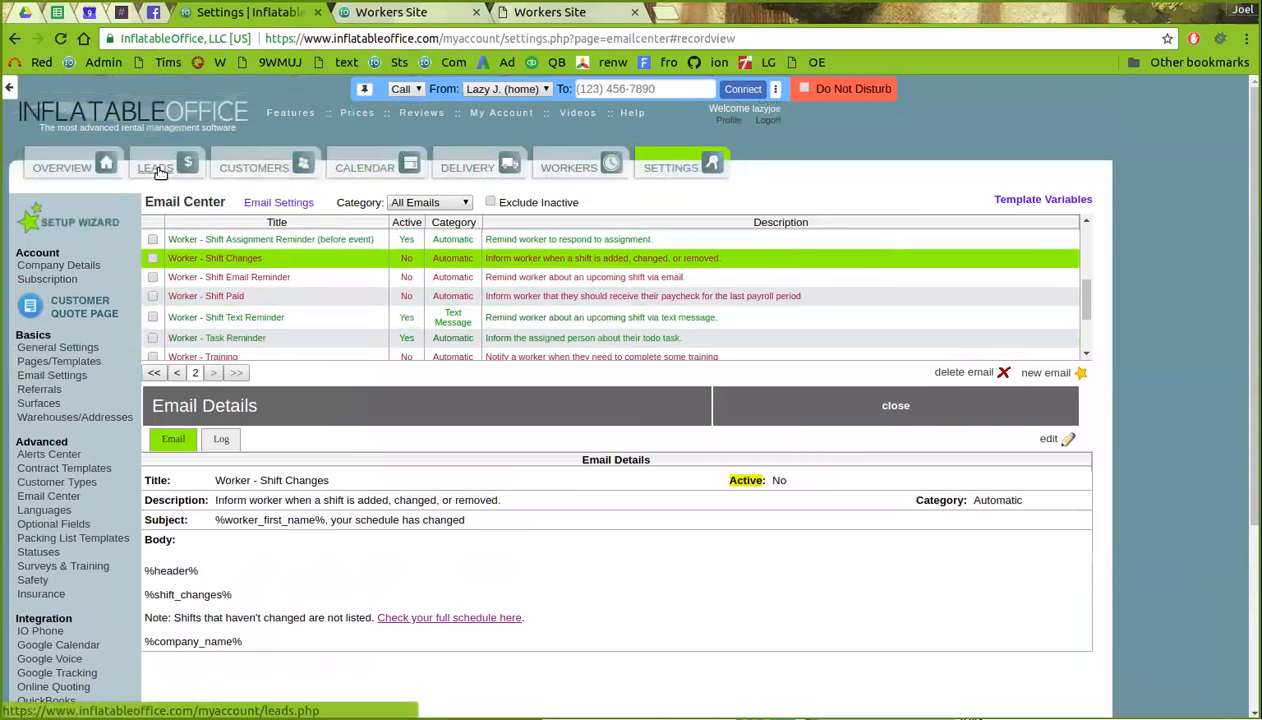
- Reopen the 6/5/2018 Diamond, OH lead on its three-shift Schedule tab
left_click(155, 170)
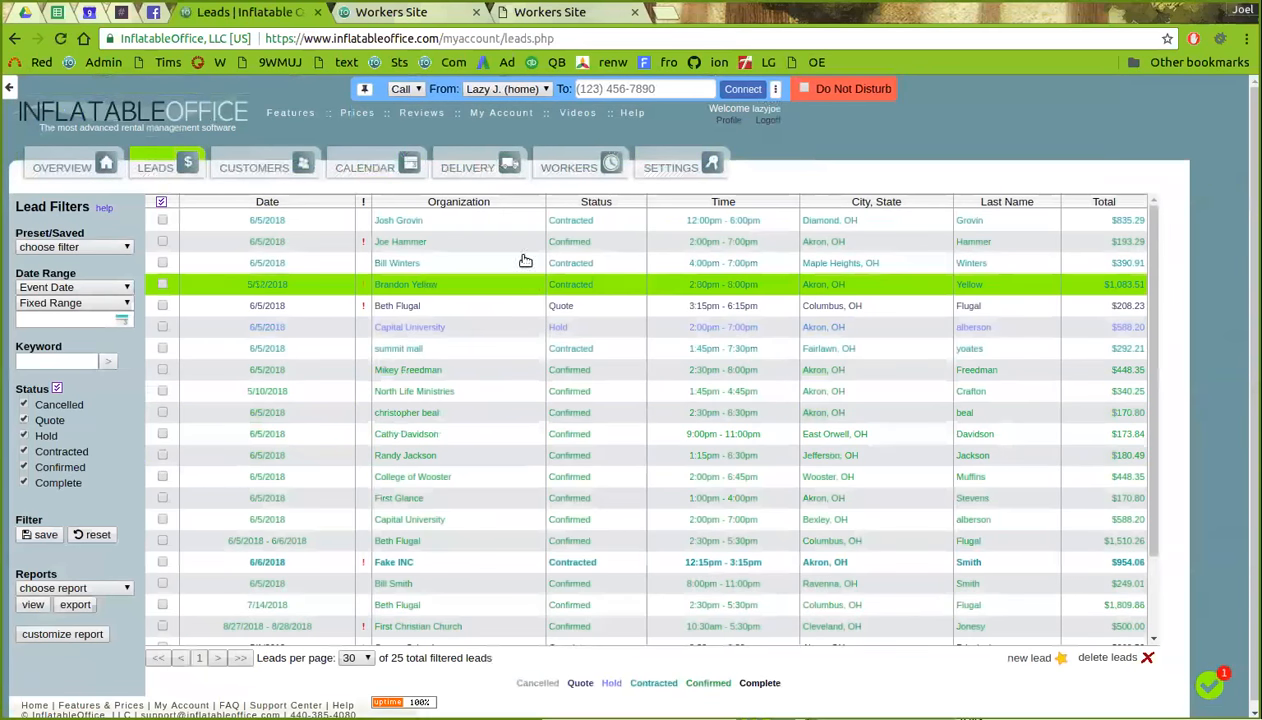
left_click(496, 222)
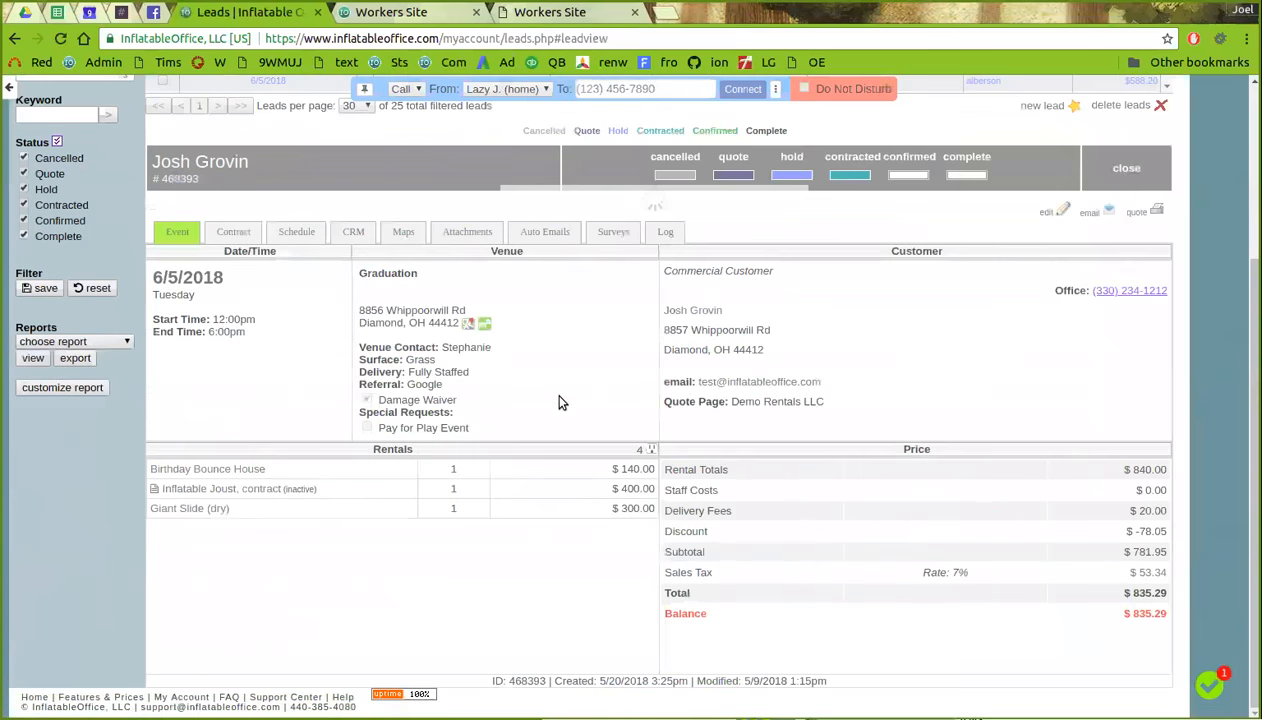
left_click(316, 243)
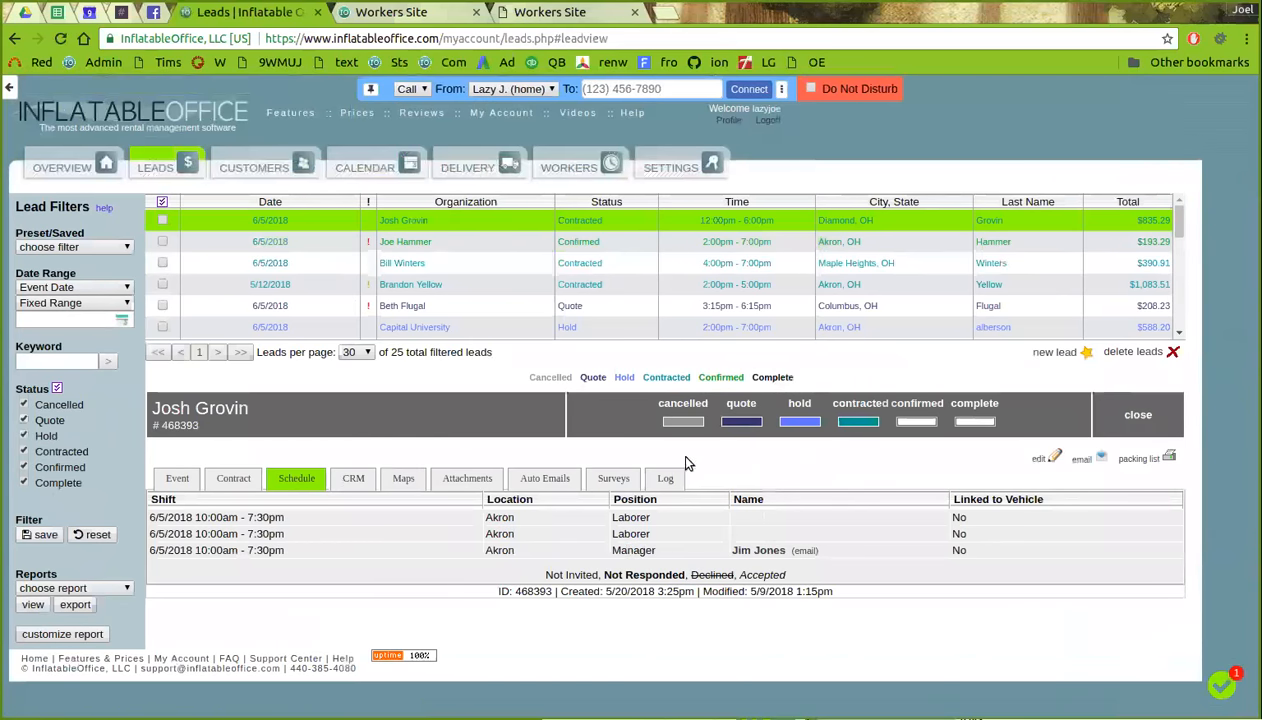
- On the workers site calendar, mark June 5, 2018 as not available
left_click(410, 17)
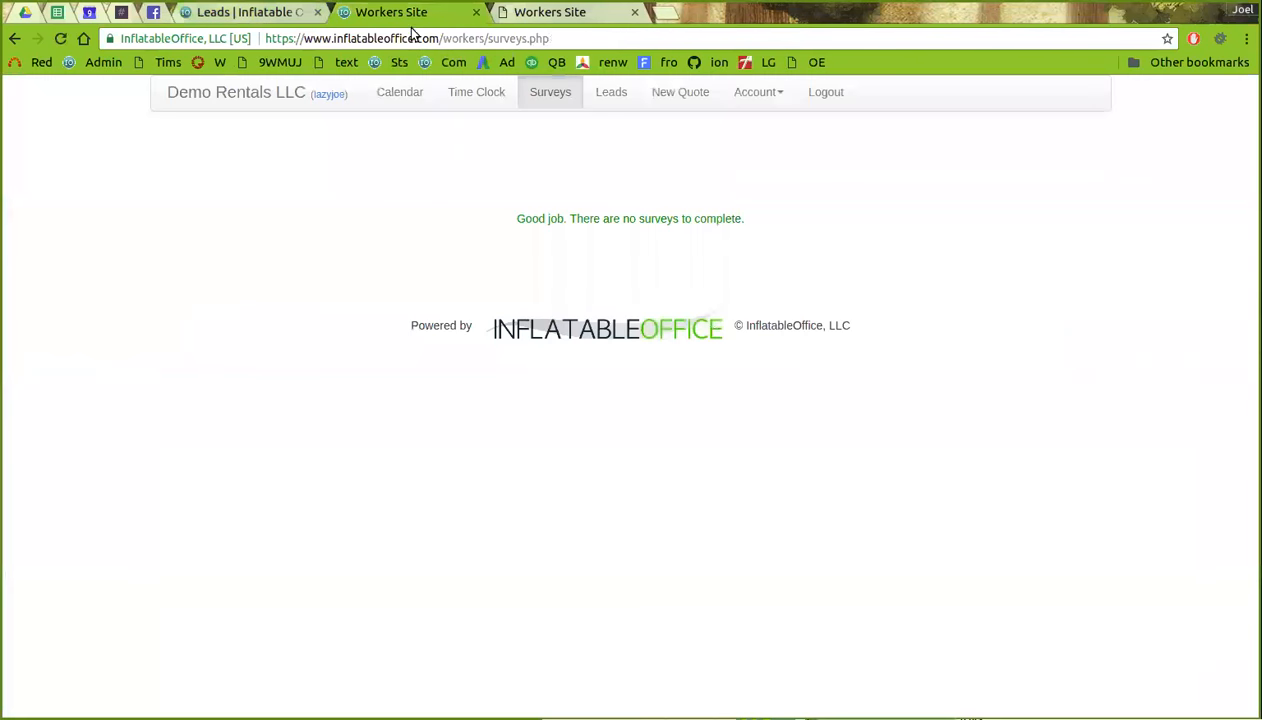
left_click(402, 95)
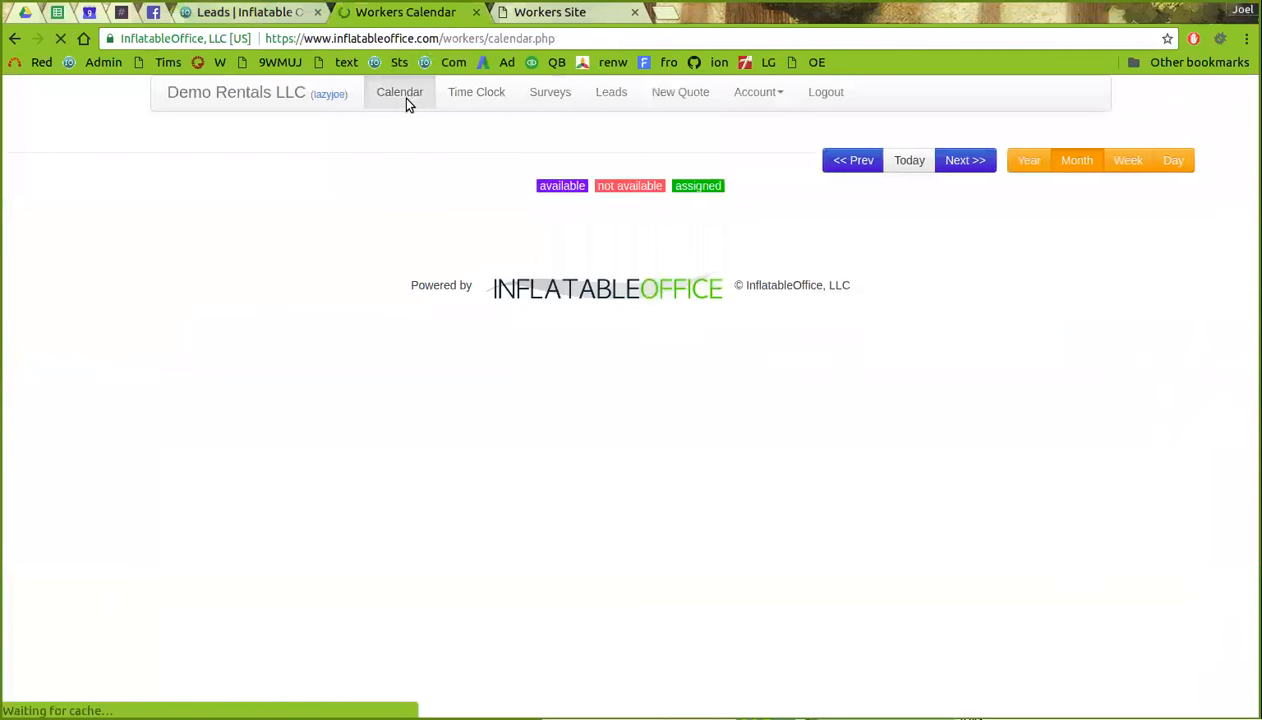
left_click(972, 163)
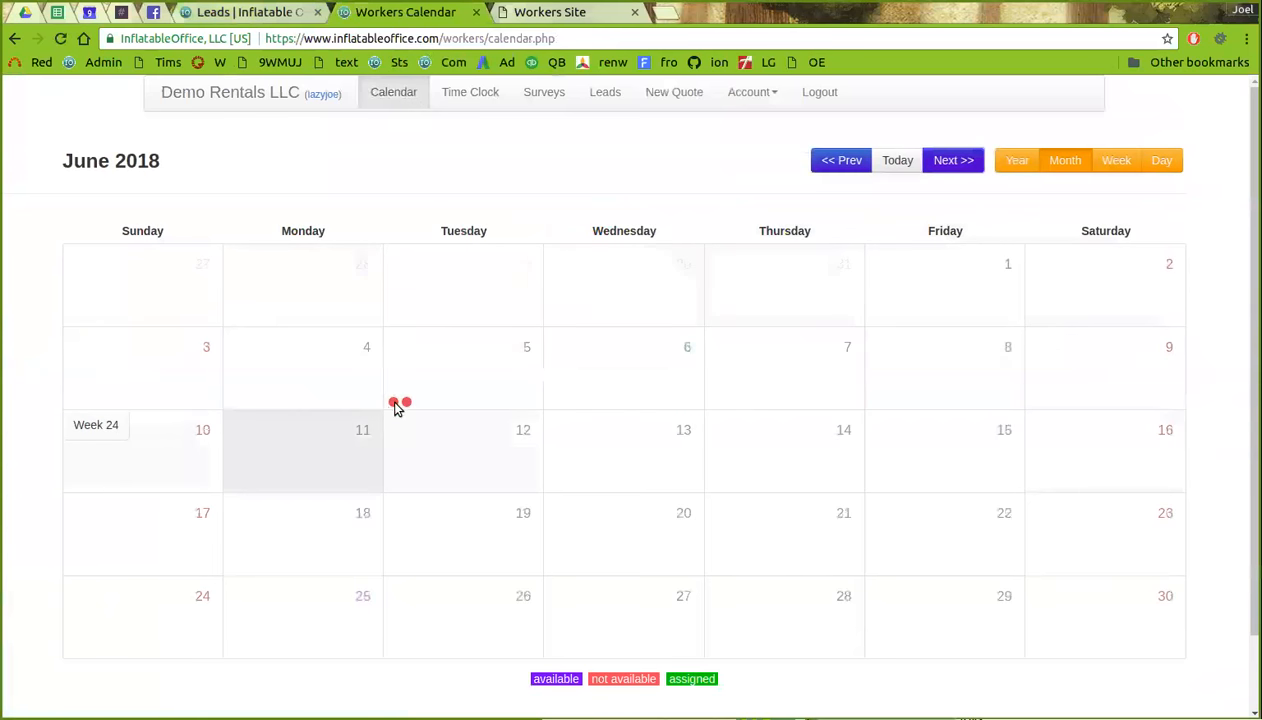
left_click(396, 404)
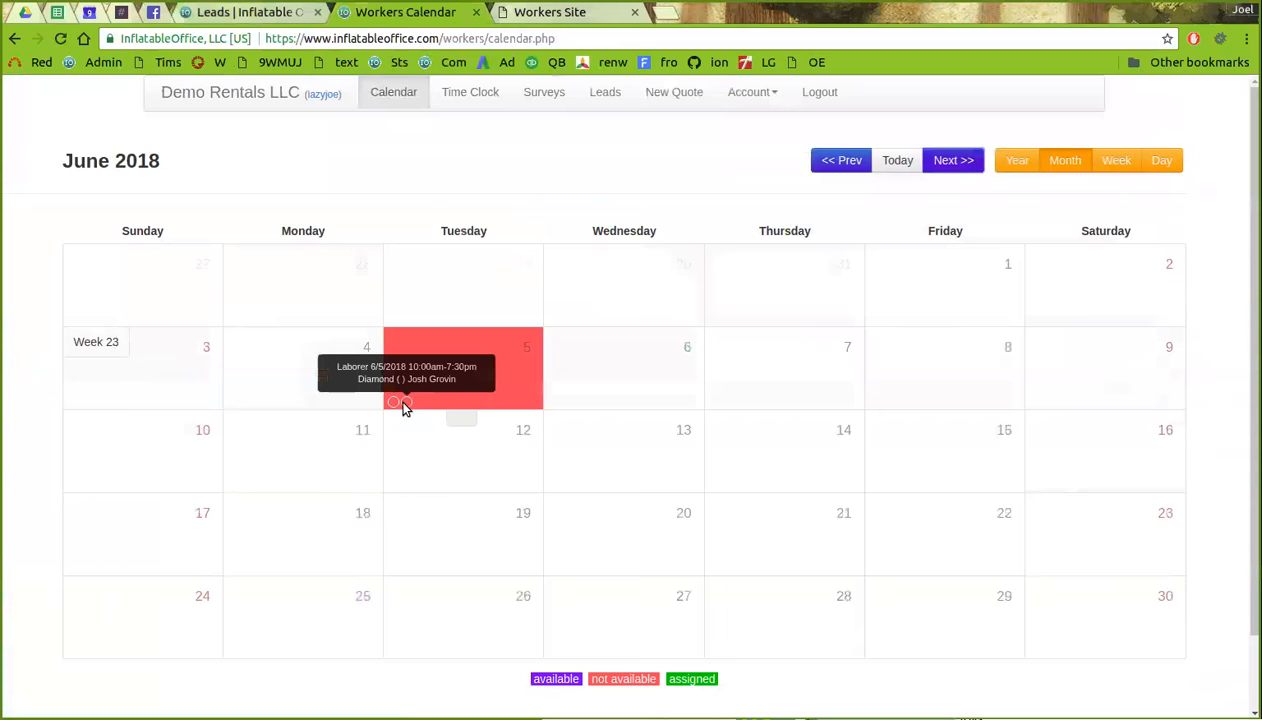
- Return to the account and show the four-worker list with cities and e-mails
left_click(524, 22)
left_click(248, 14)
left_click(575, 166)
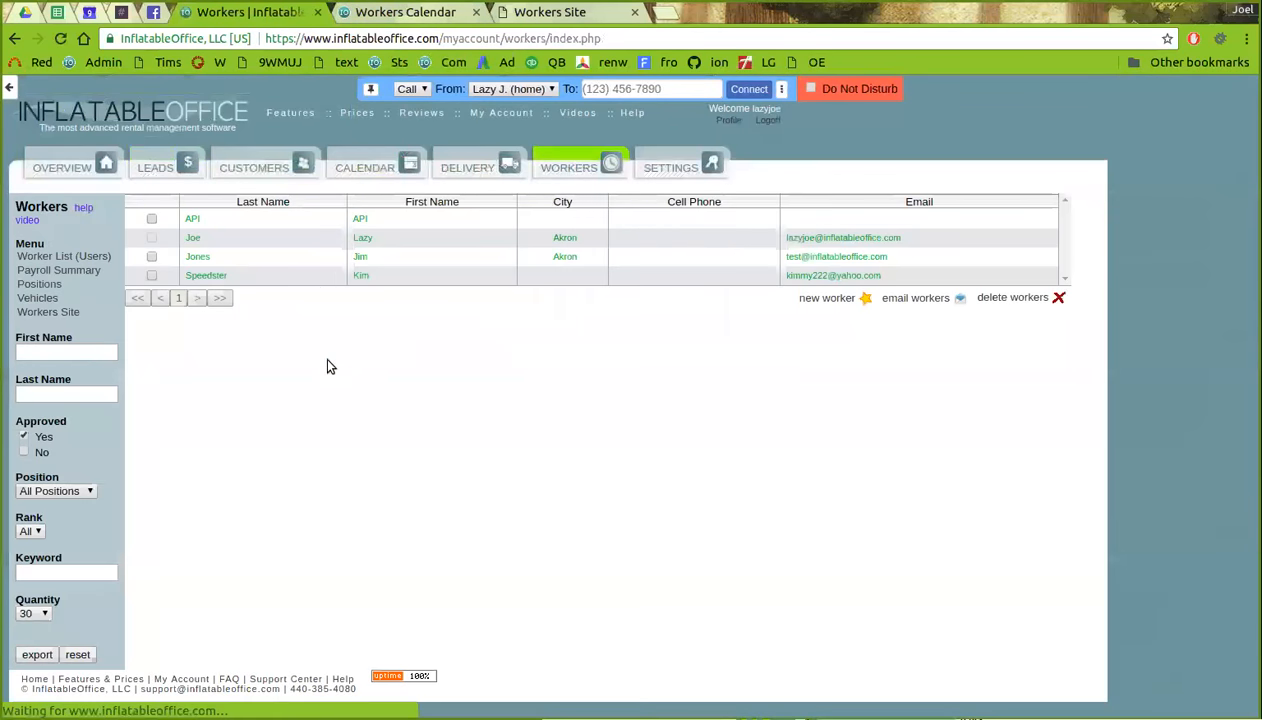
- Open the logged-in worker's profile with contact info, positions and pay rates
left_click(387, 247)
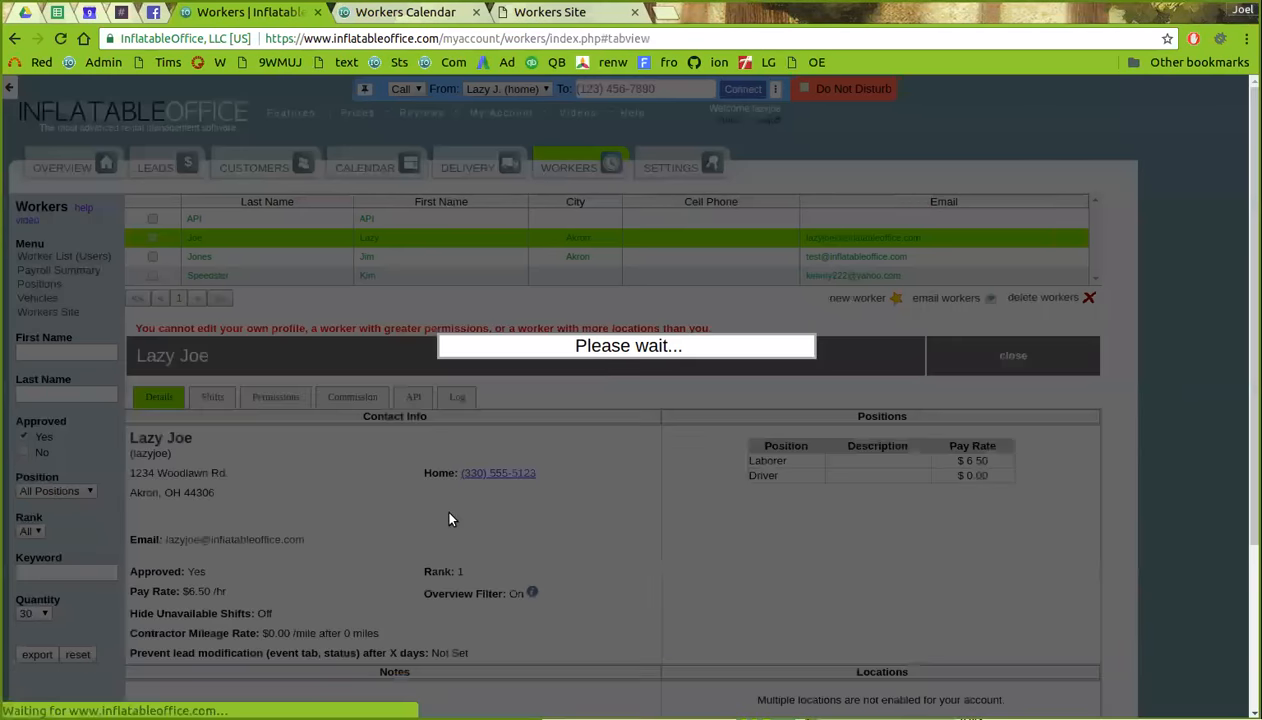
scroll(476, 470, "down", 4)
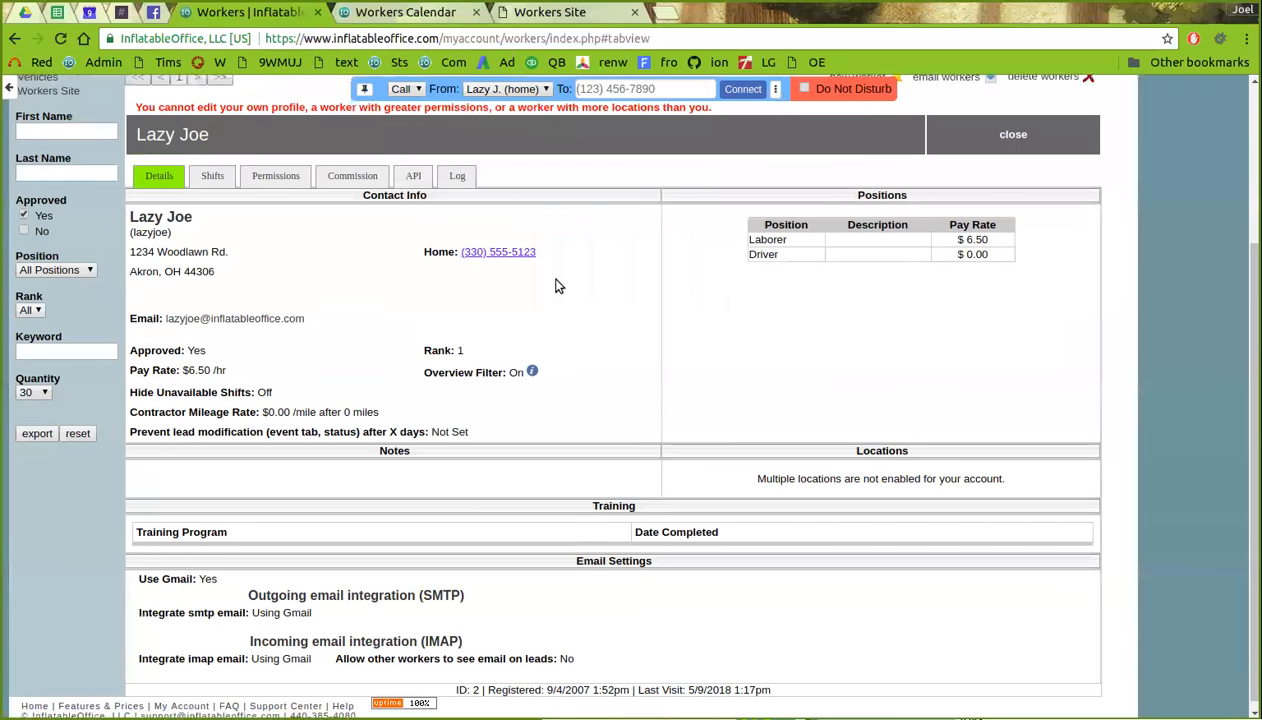
scroll(894, 218, "up", 3)
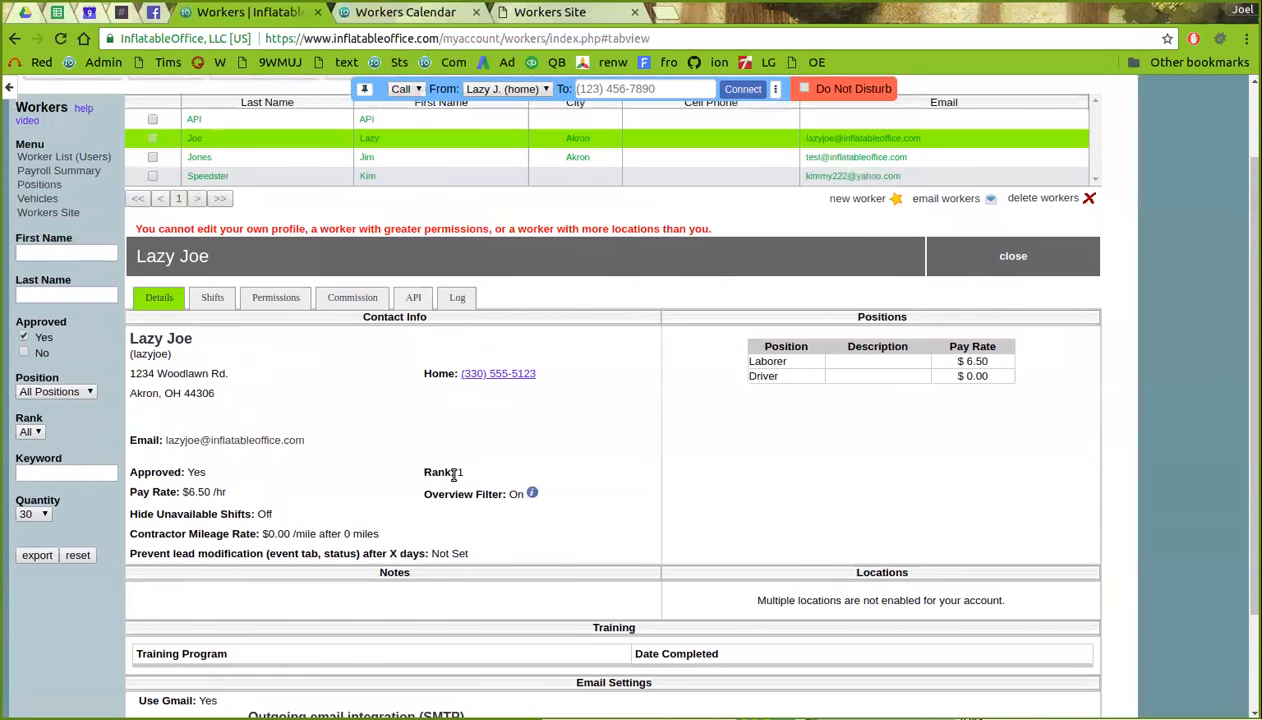
scroll(519, 325, "up", 1)
- Check the June 2018 workers calendar, then return to the worker profile
left_click(405, 12)
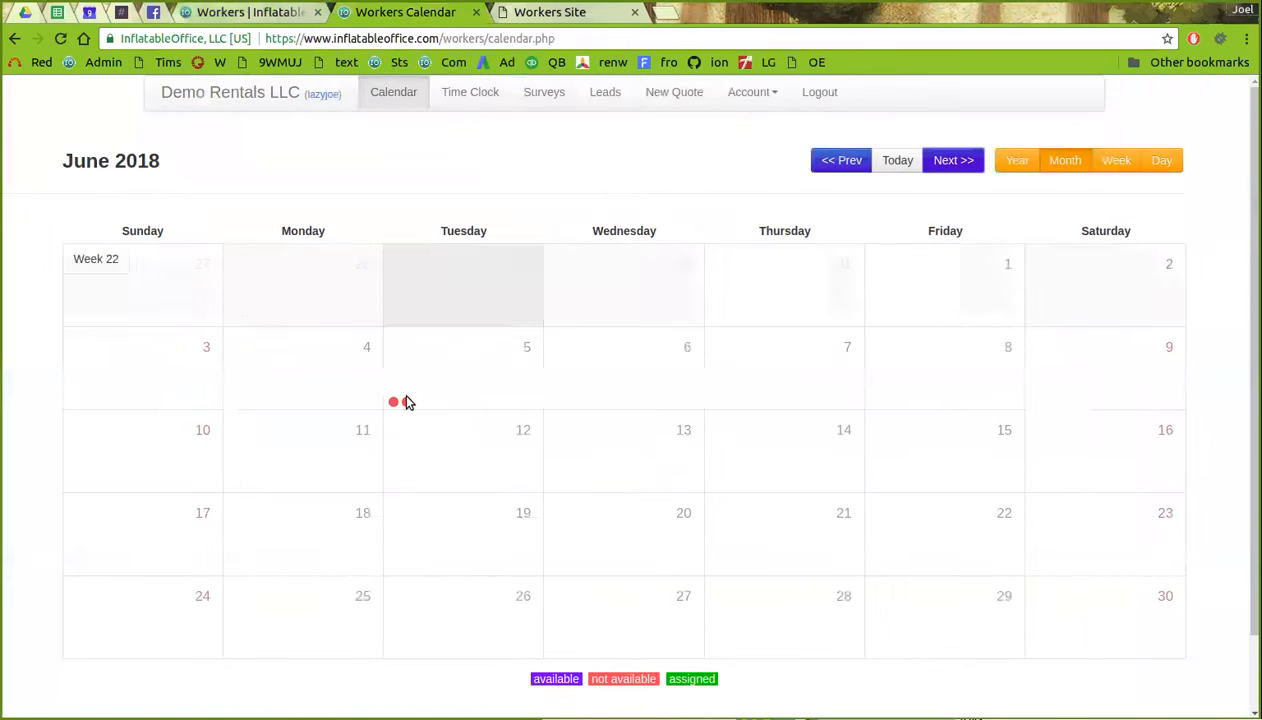
mouse_move(407, 402)
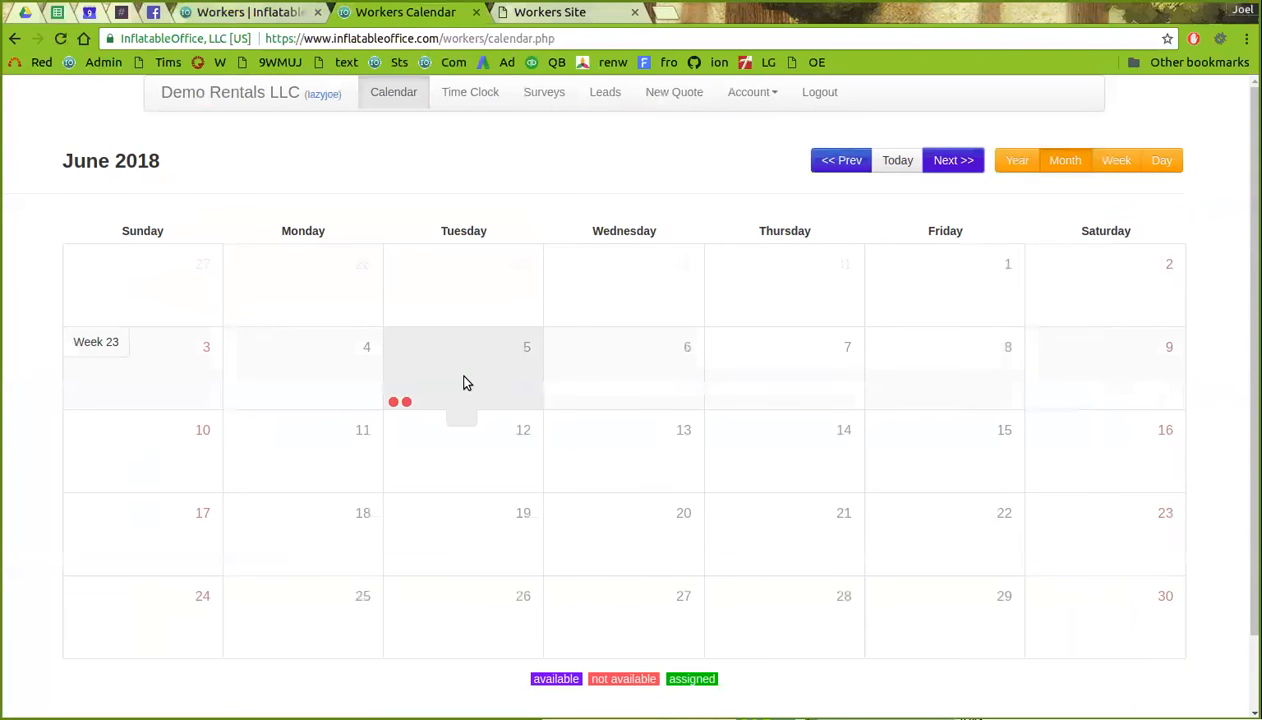
left_click(265, 18)
scroll(541, 268, "up", 1)
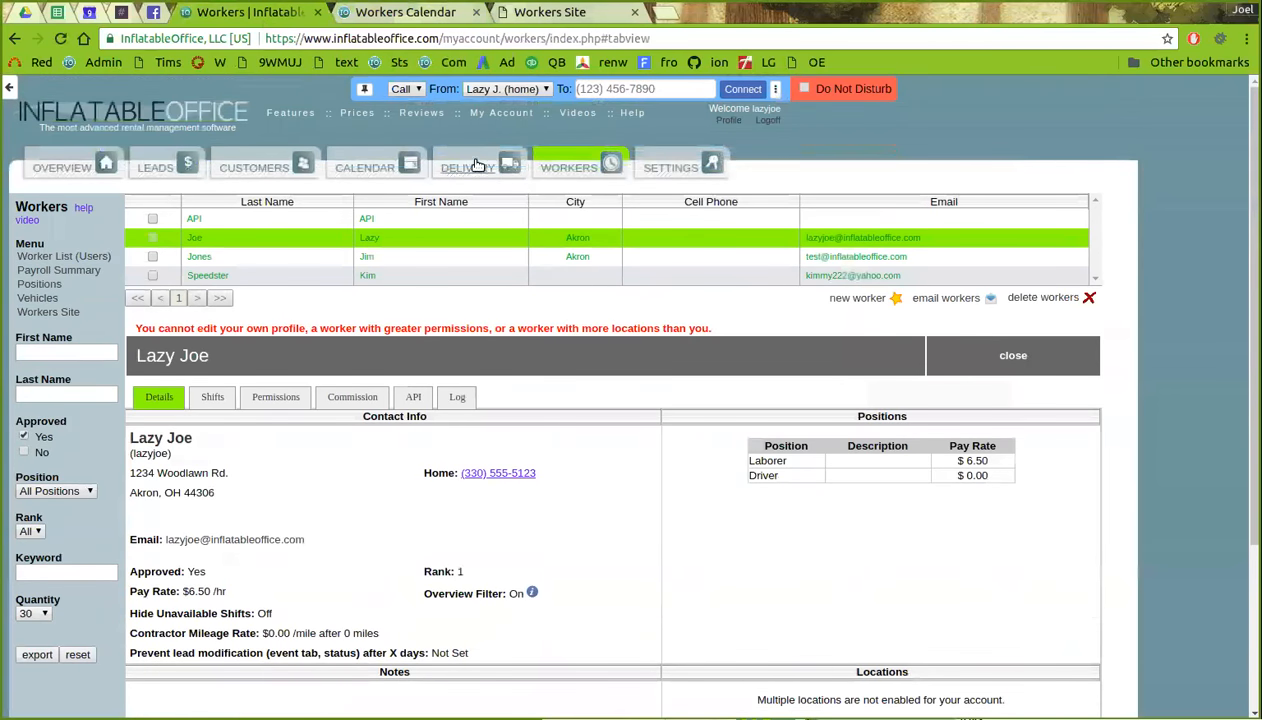
- Show delivery routing for June 5, 2018, with its setups and tear-downs
left_click(478, 166)
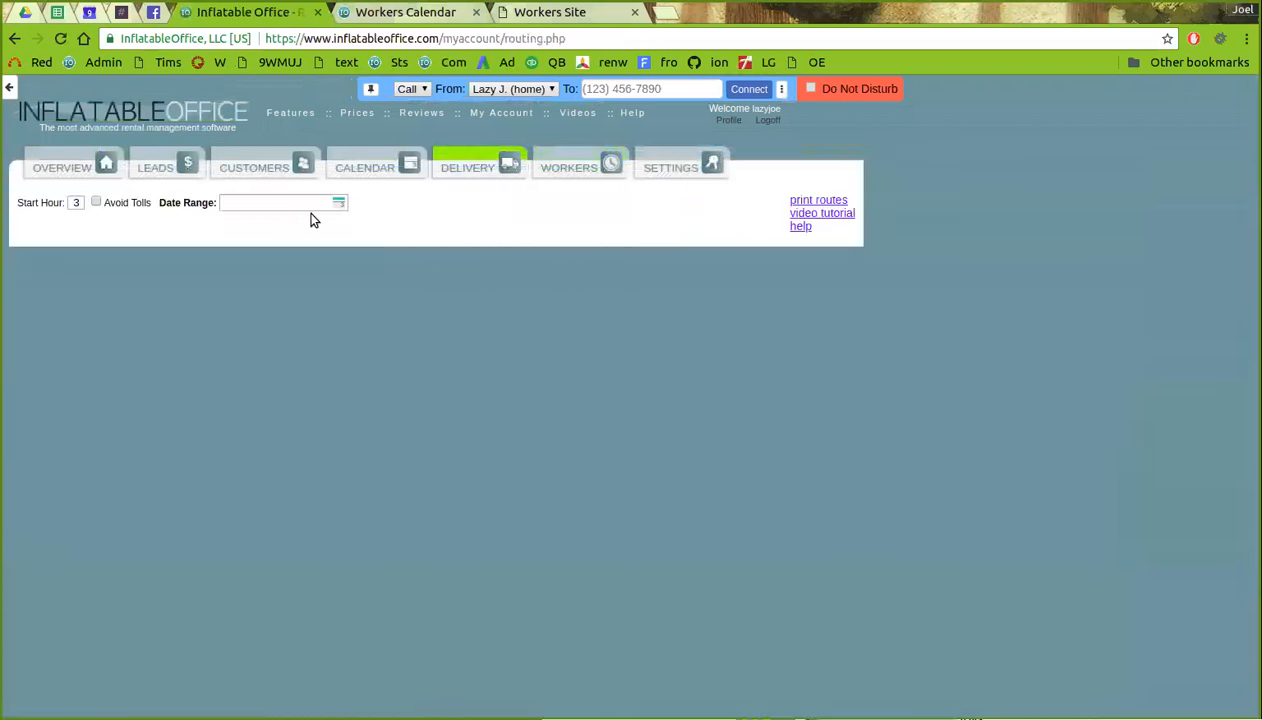
left_click(320, 203)
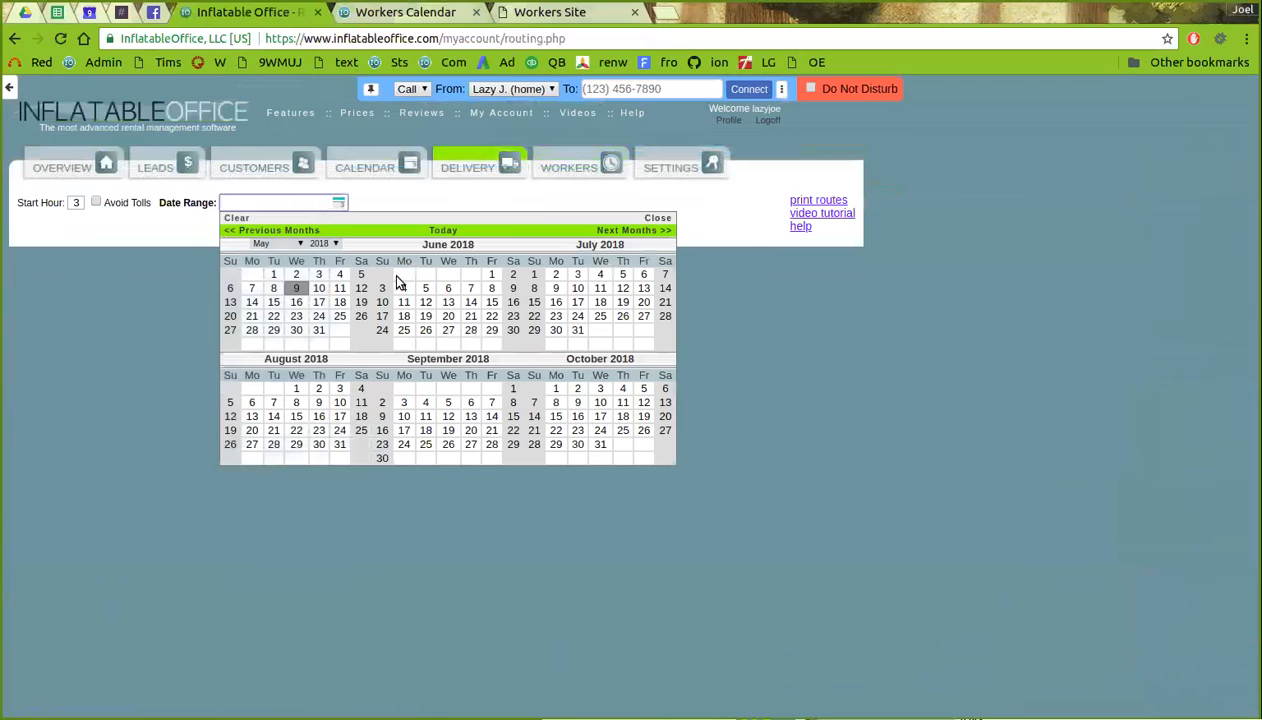
left_click(155, 165)
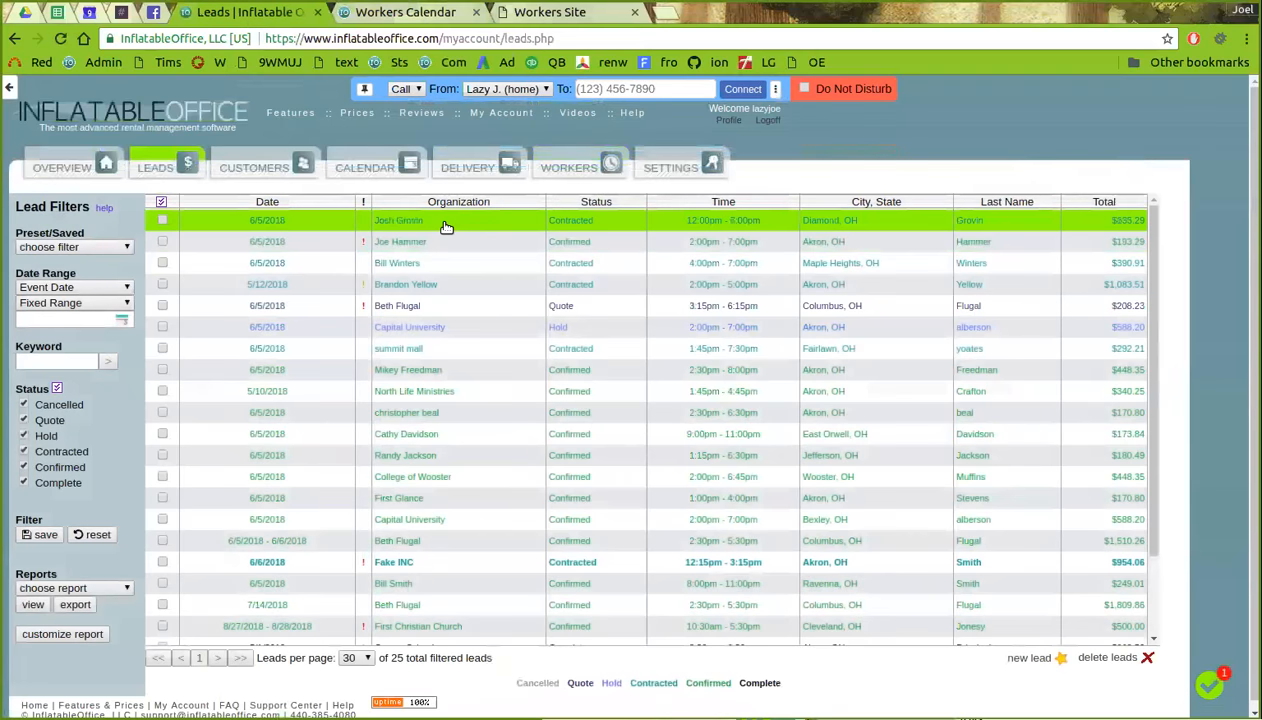
left_click(471, 168)
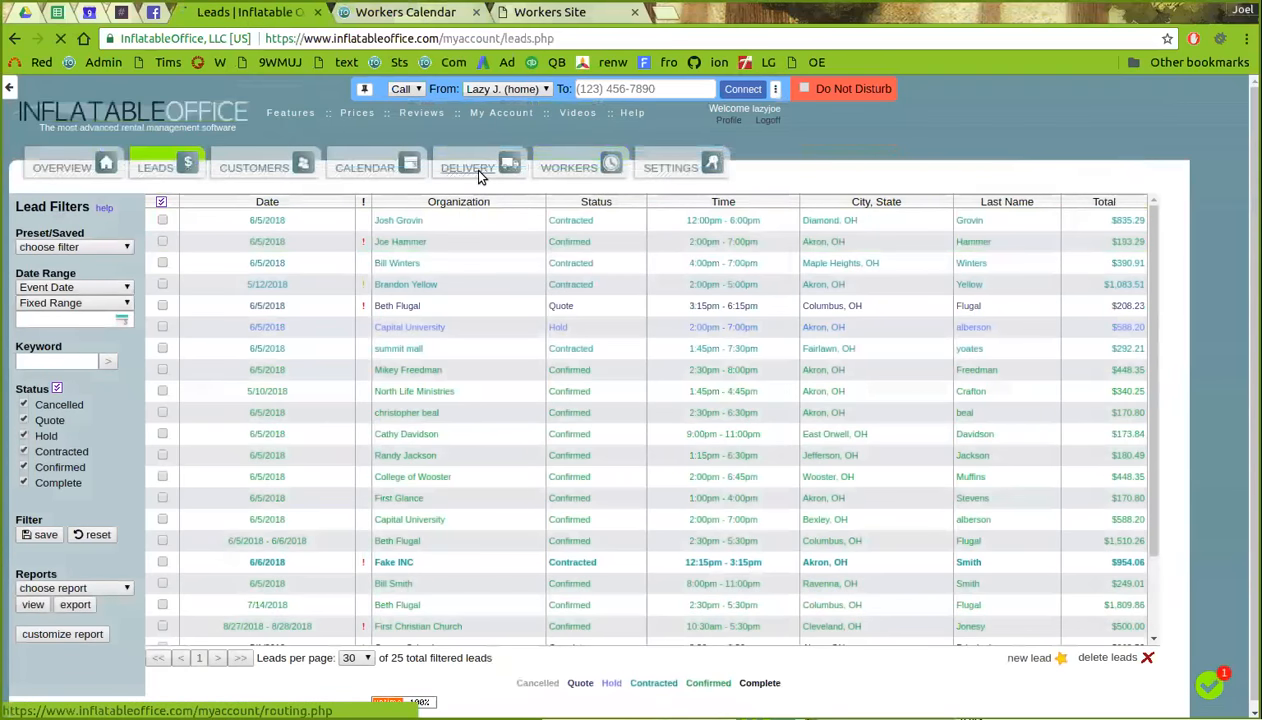
left_click(315, 200)
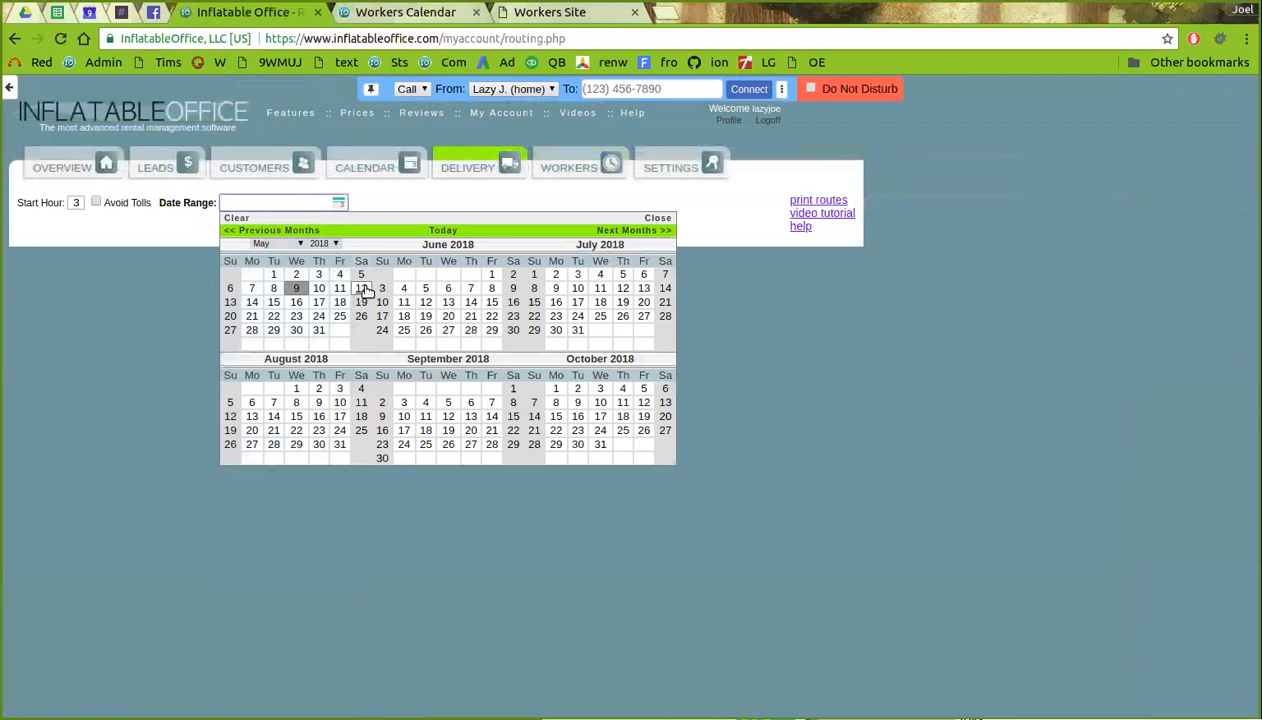
left_click(427, 289)
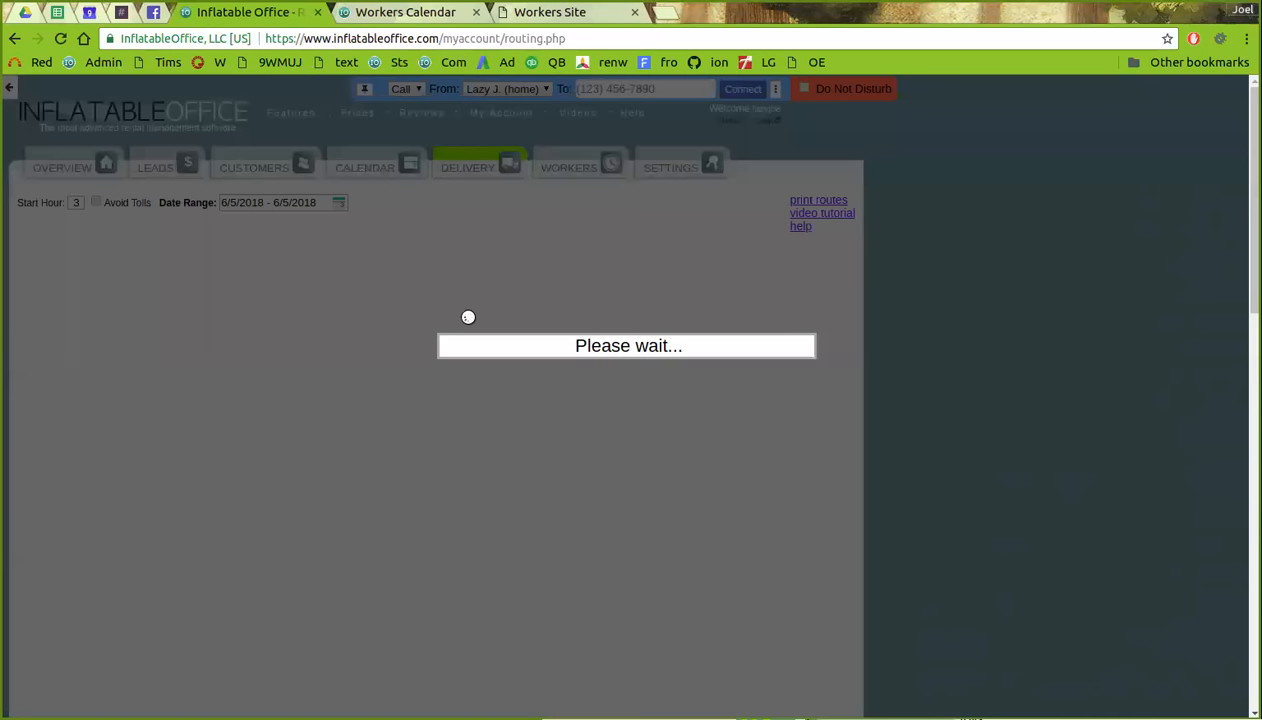
scroll(927, 378, "down", 5)
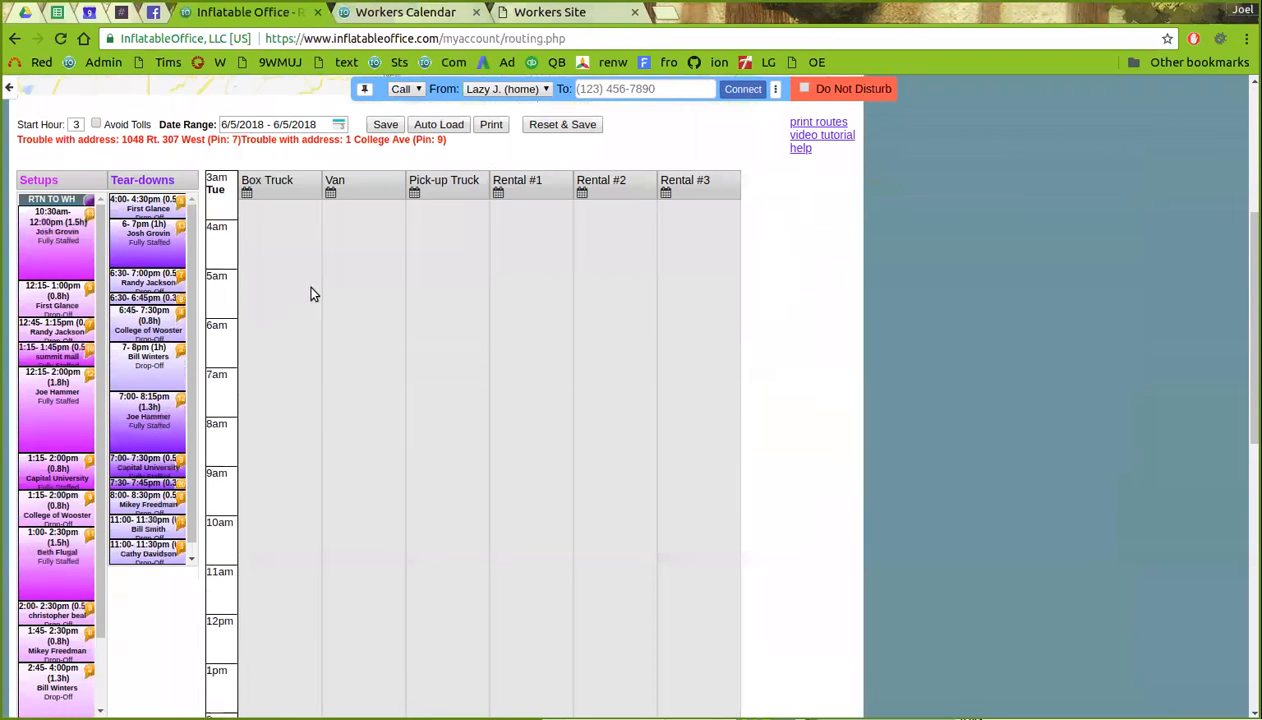
- Auto-load the June 5 deliveries onto Box Truck, Van, Pick-up Truck and Rental #1, then save
left_click(445, 211)
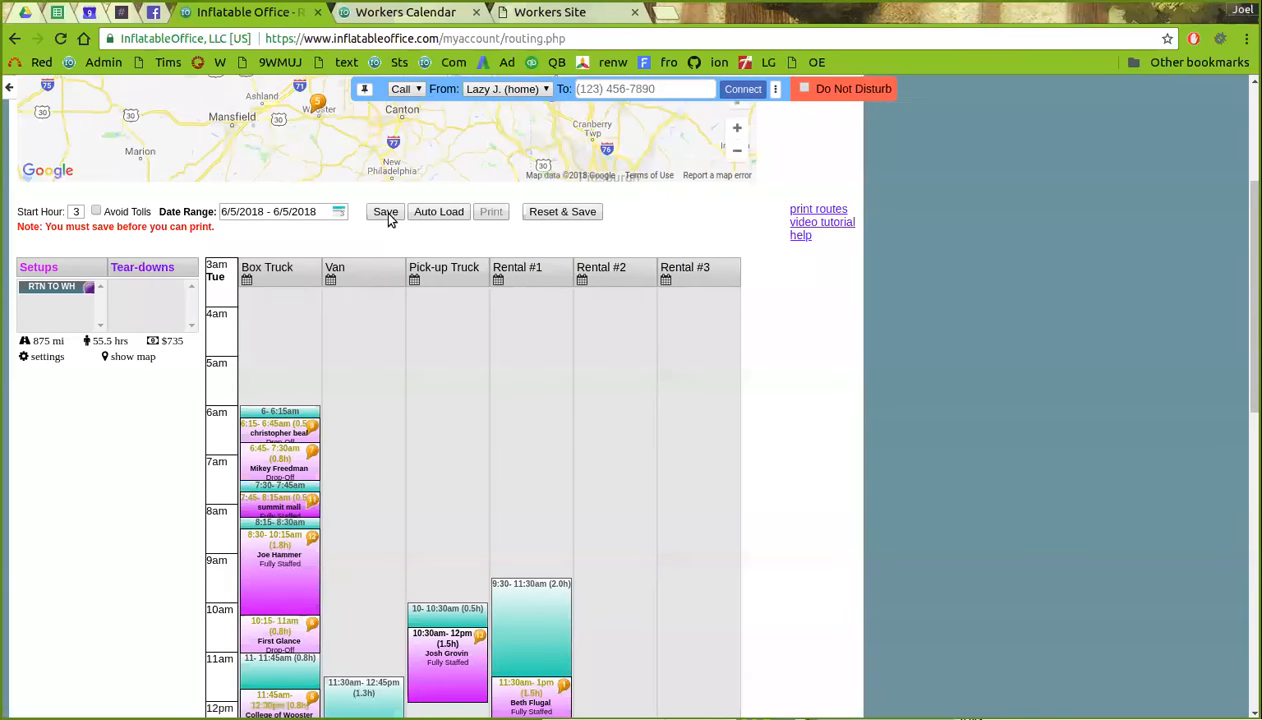
left_click(385, 213)
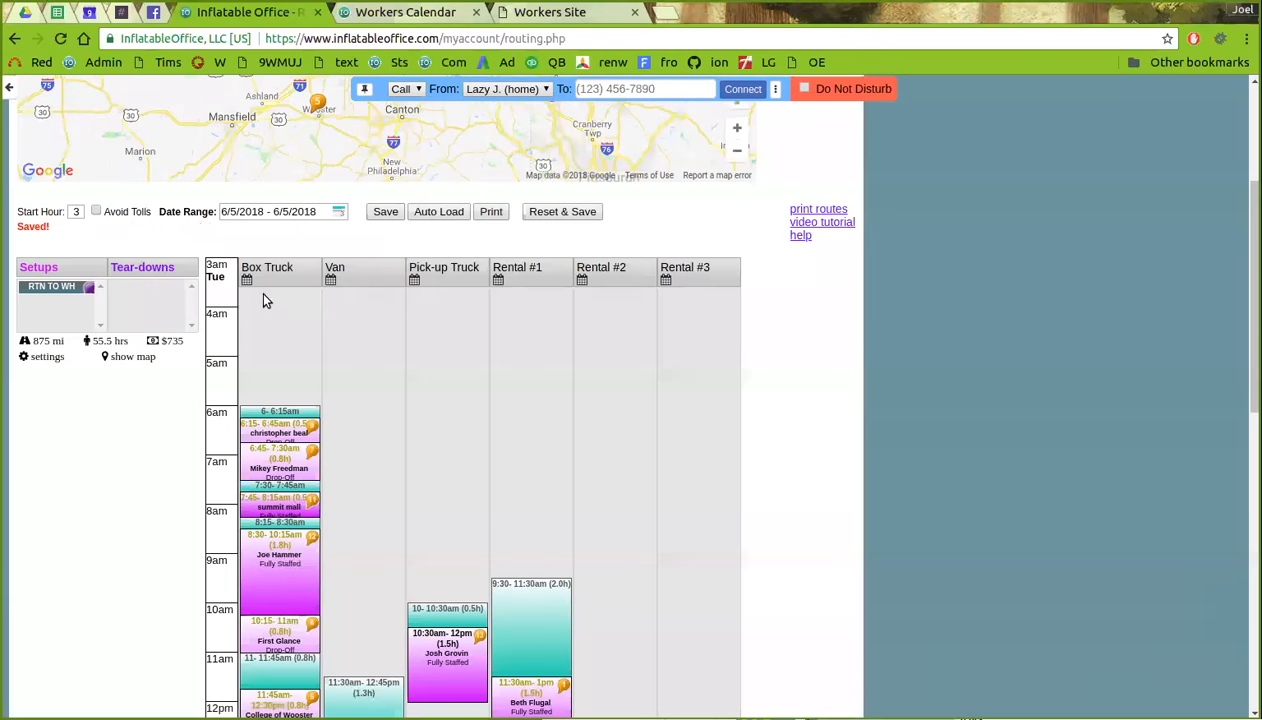
scroll(389, 319, "down", 2)
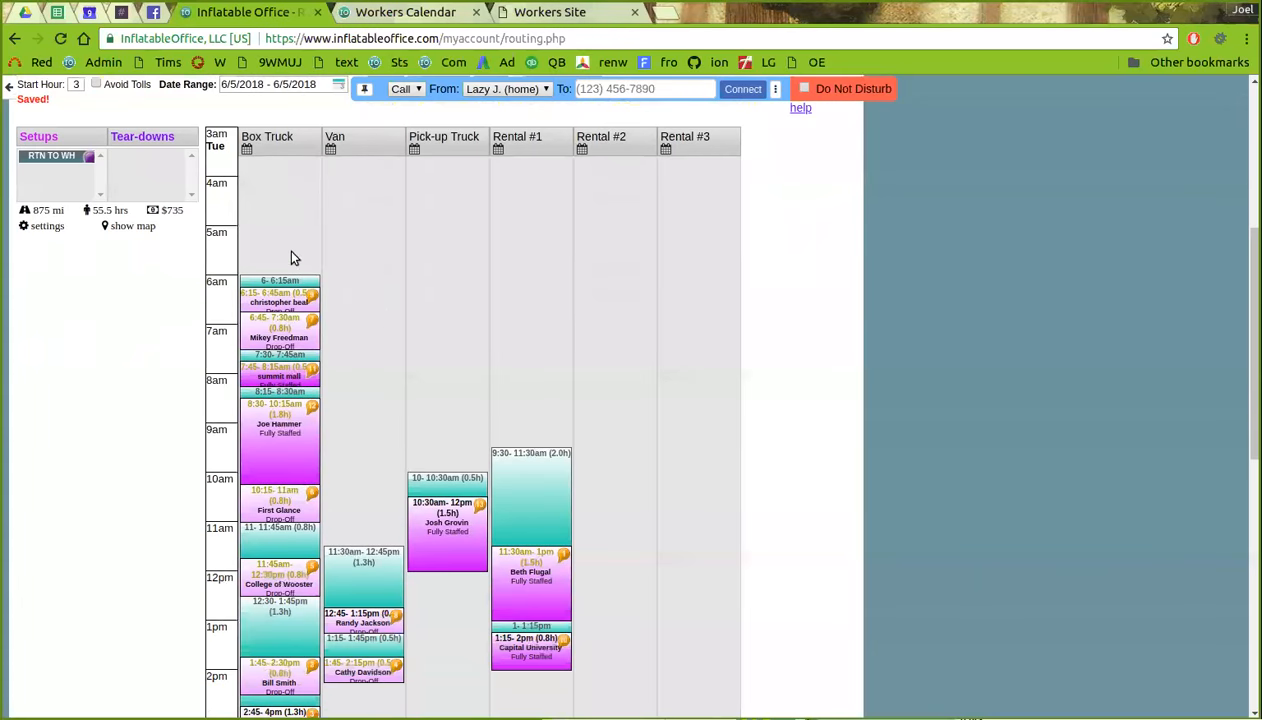
scroll(291, 258, "down", 3)
scroll(251, 485, "down", 3)
scroll(252, 485, "up", 4)
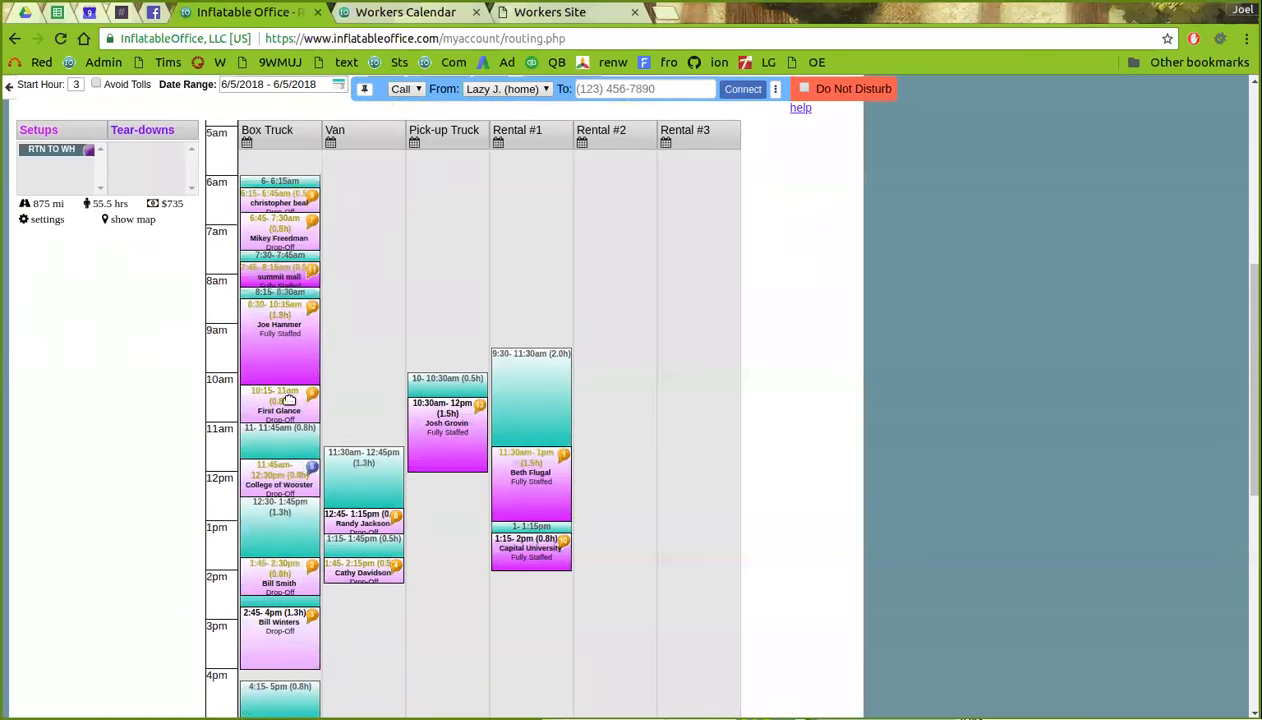
scroll(289, 399, "up", 1)
- Start a new Driver shift for the Box Truck, leaving the worker unassigned
left_click(246, 143)
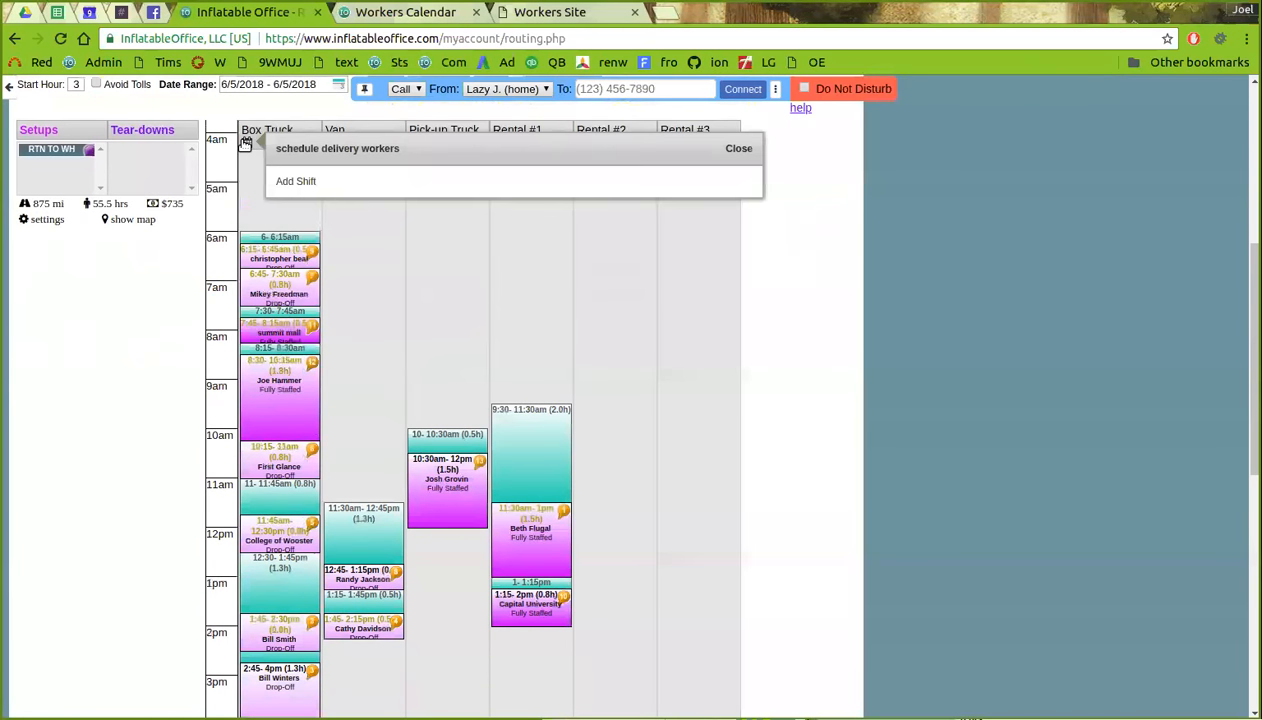
left_click(305, 184)
left_click(558, 187)
left_click(528, 216)
left_click(620, 189)
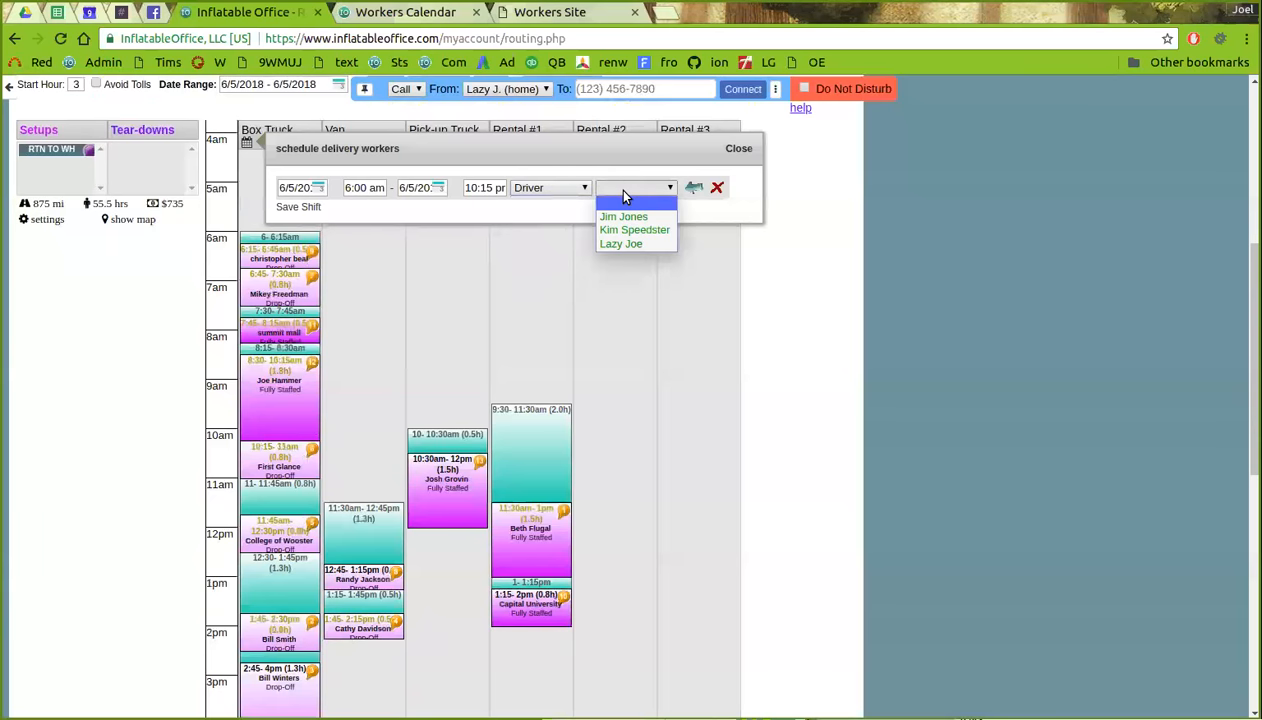
left_click(625, 193)
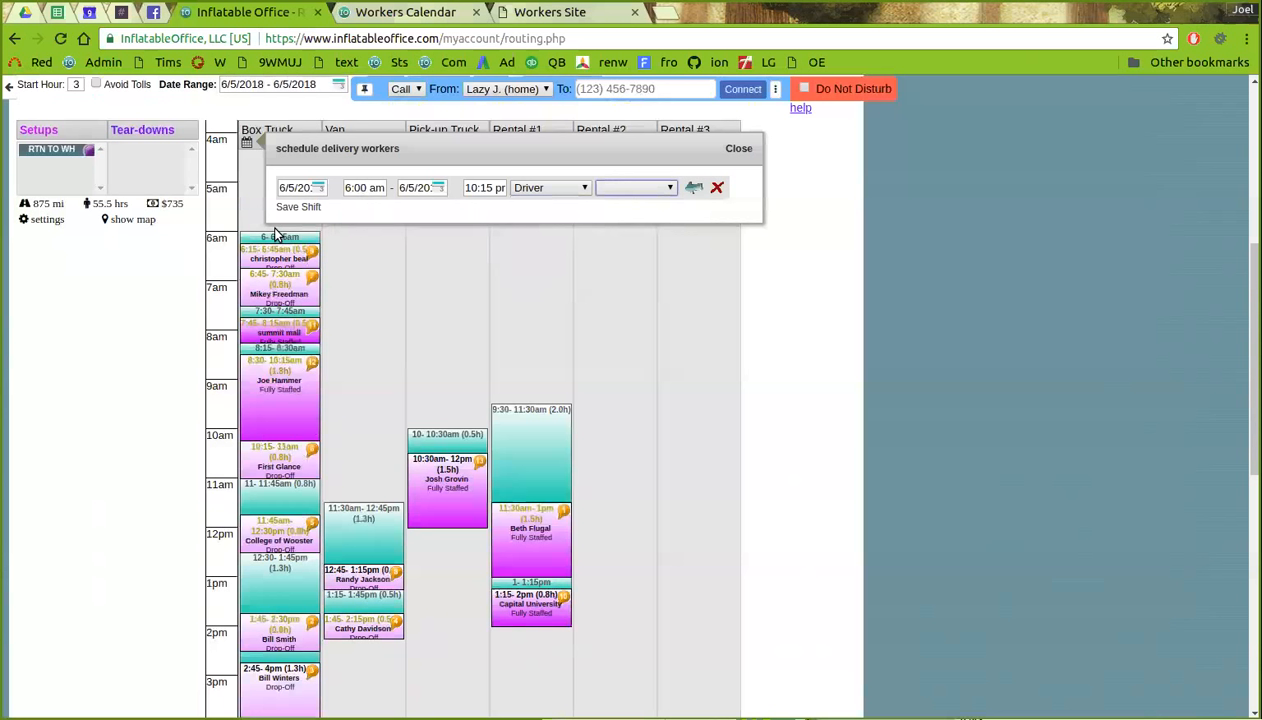
- Set the Box Truck shift's end time to 4:00 pm
left_click(485, 183)
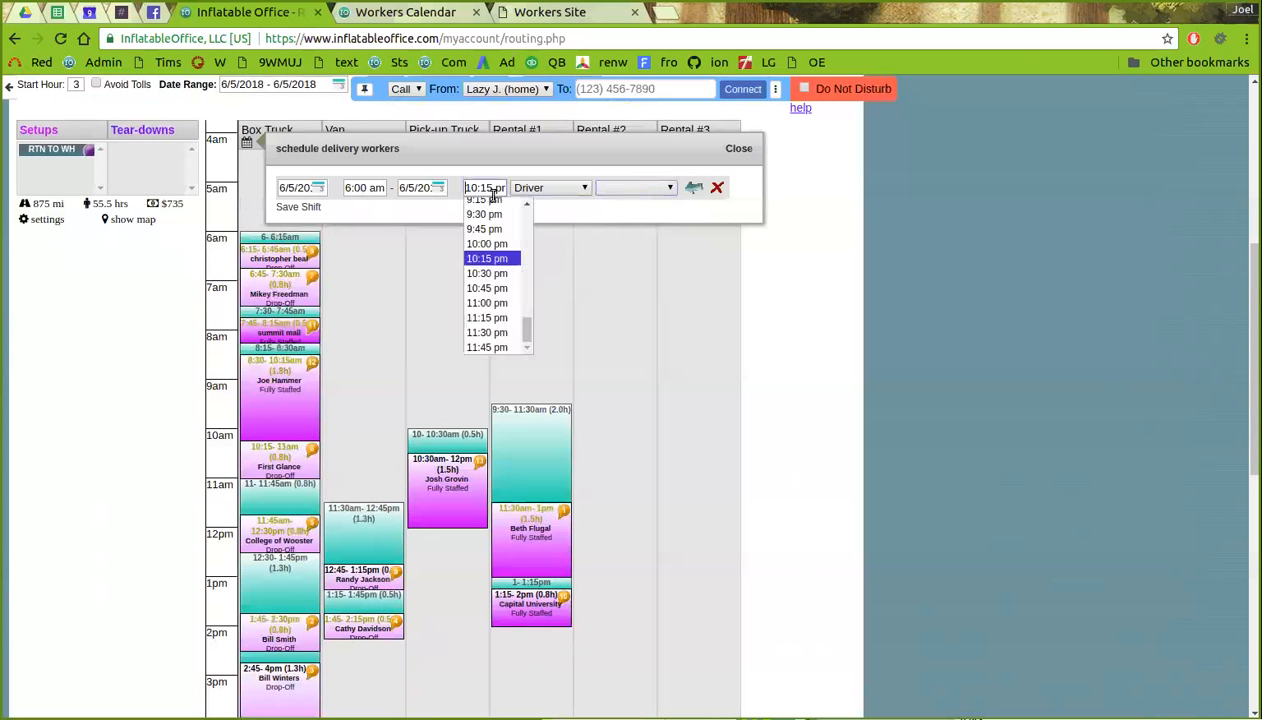
scroll(495, 240, "down", 5)
scroll(590, 230, "up", 2)
scroll(487, 262, "up", 7)
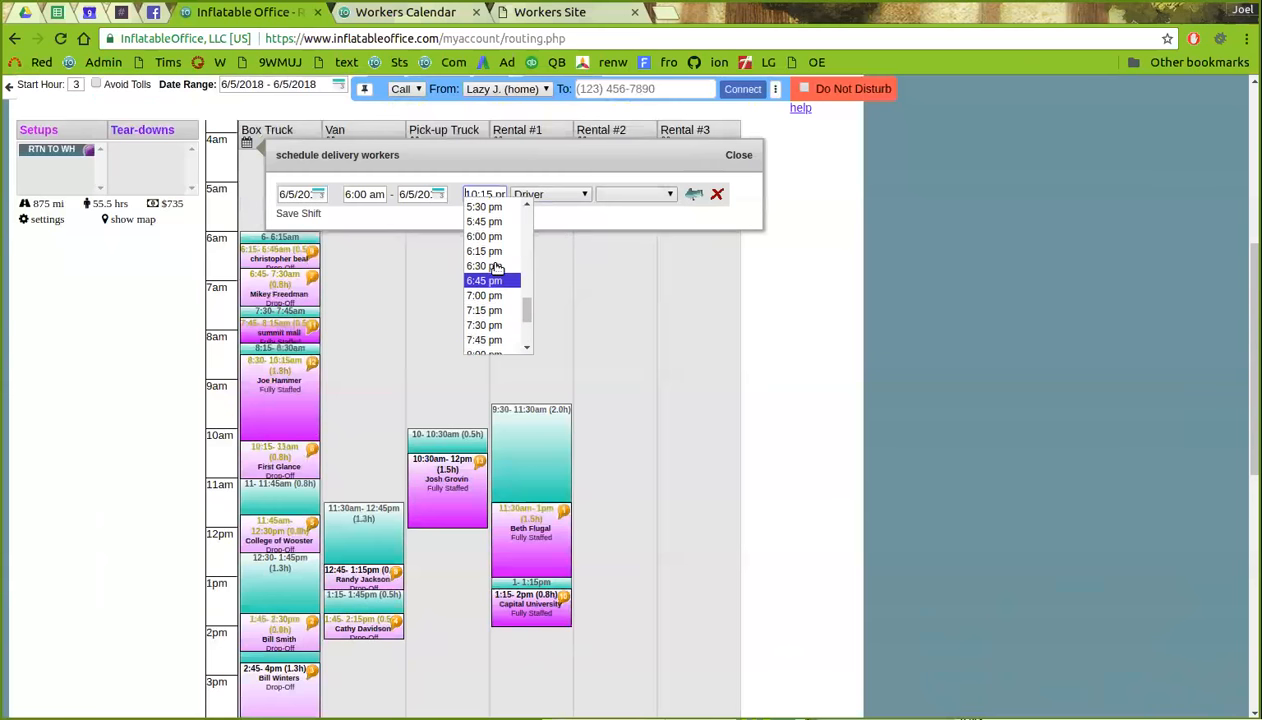
scroll(492, 245, "up", 3)
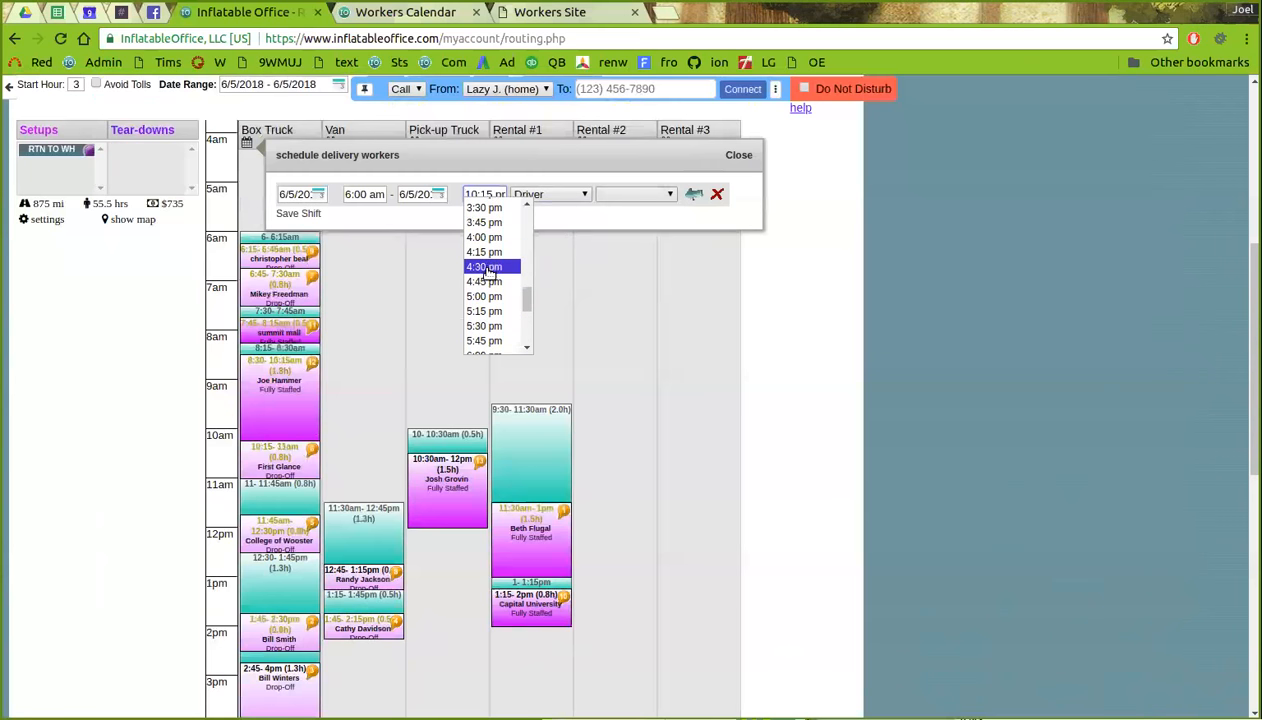
scroll(505, 235, "up", 1)
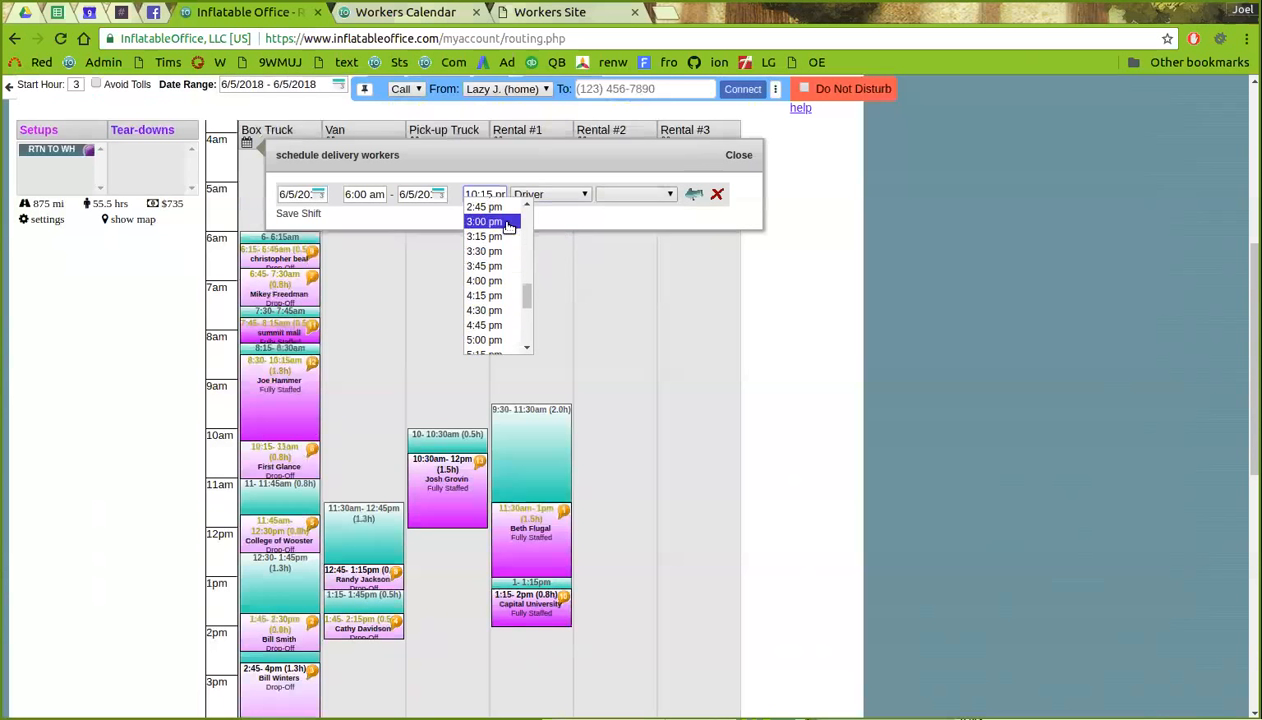
left_click(507, 222)
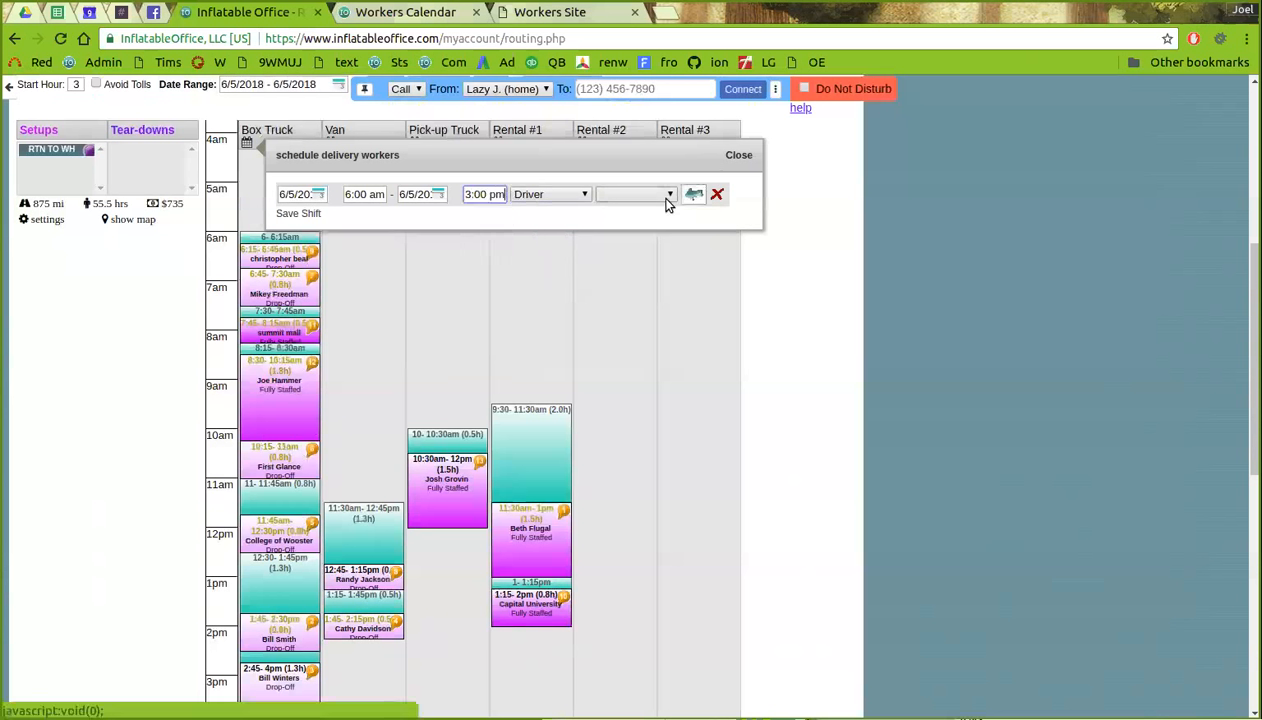
scroll(332, 323, "down", 1)
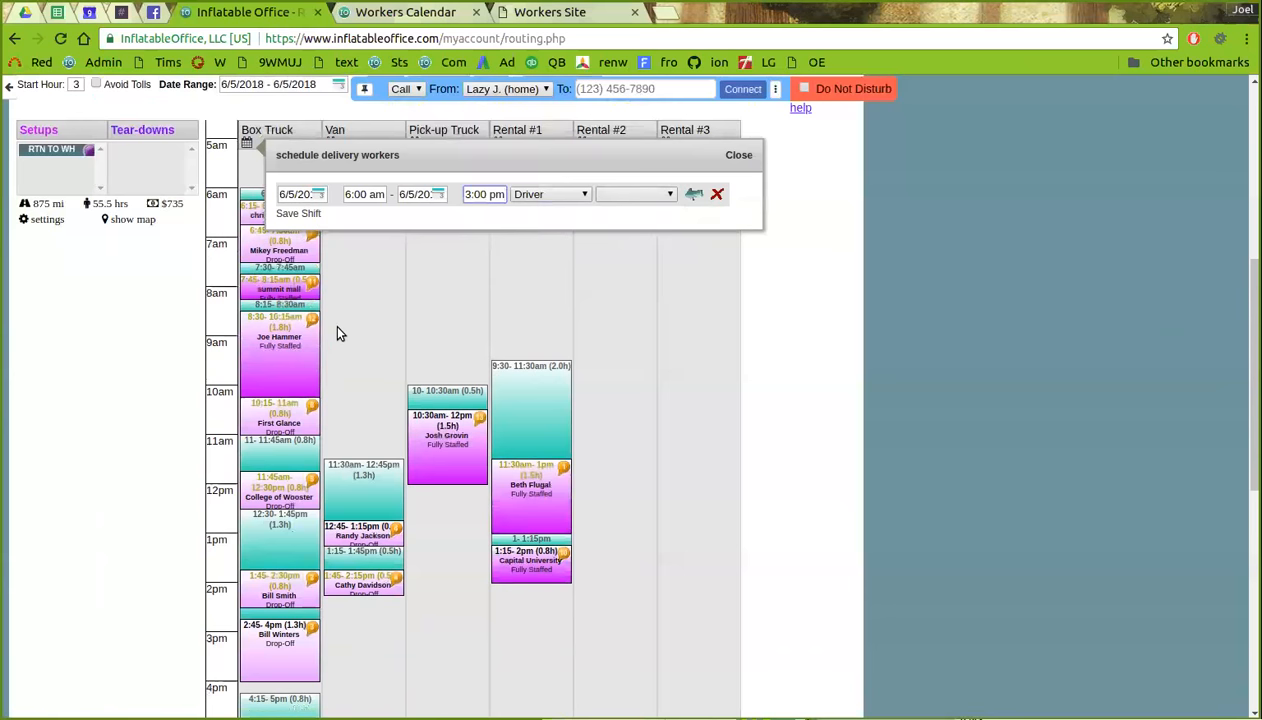
left_click(485, 195)
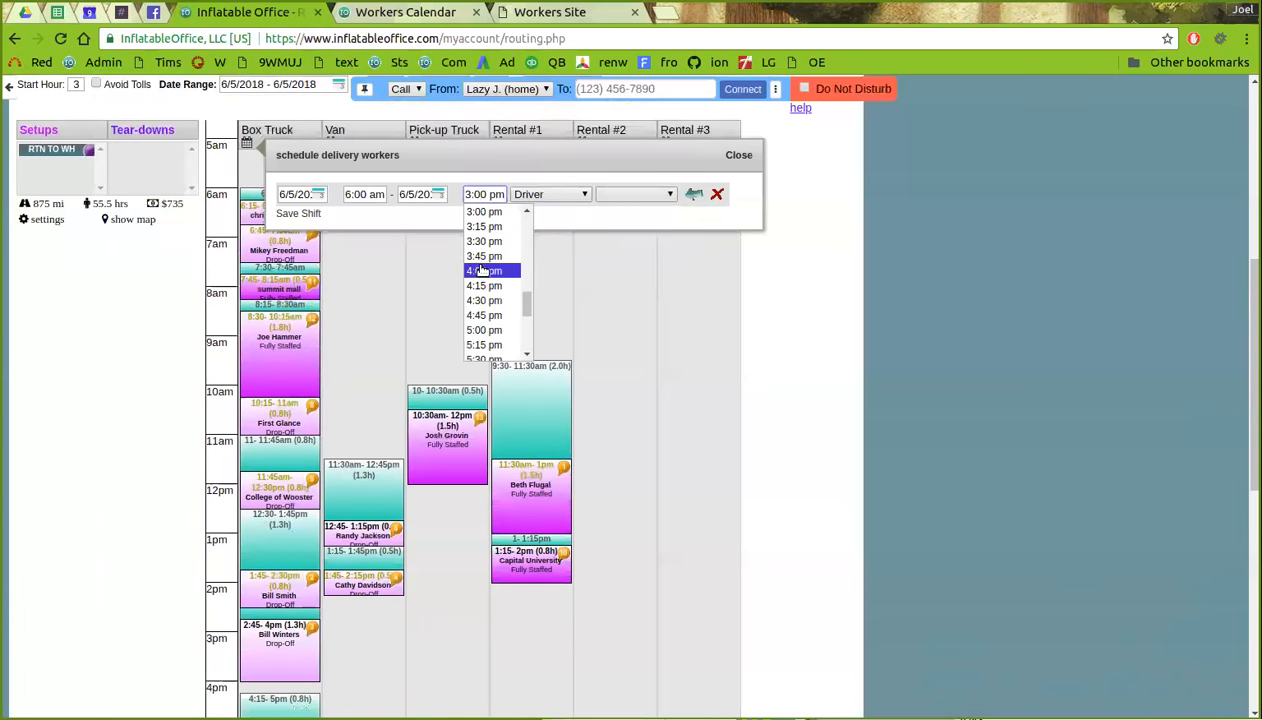
left_click(483, 271)
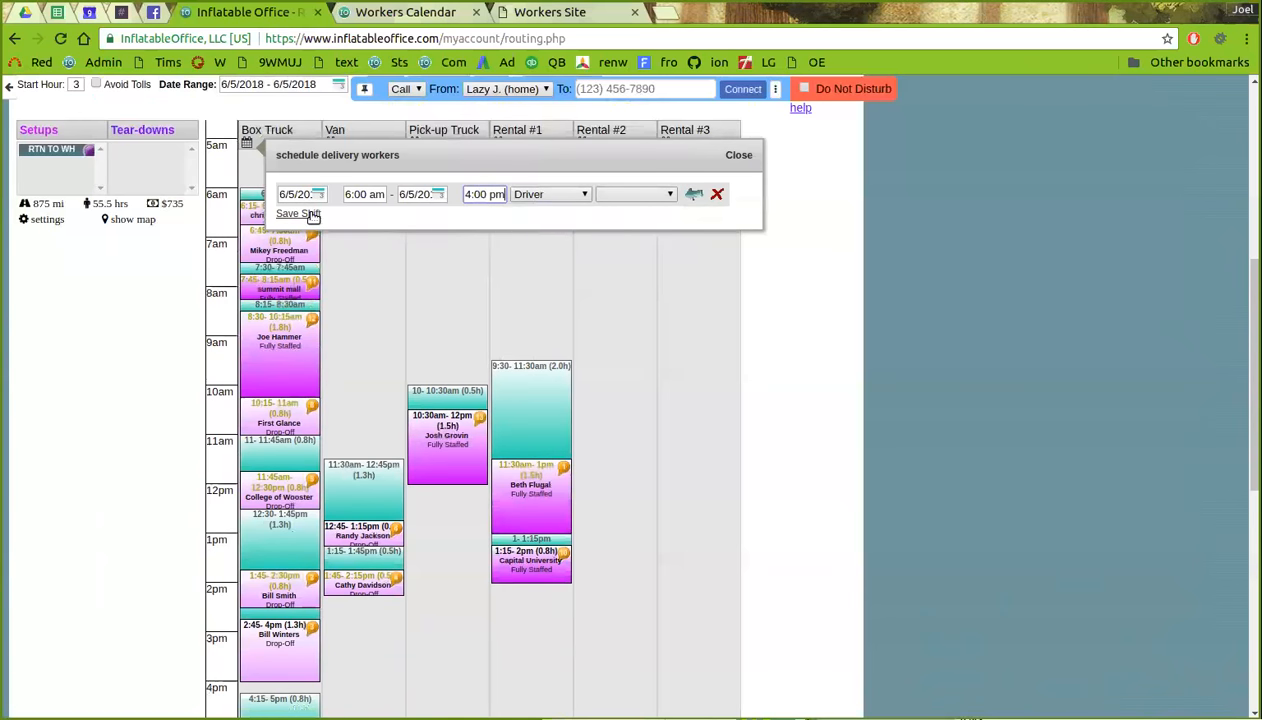
- Save the 6:00 am–4:00 pm Driver shift without picking a worker
left_click(670, 196)
left_click(671, 196)
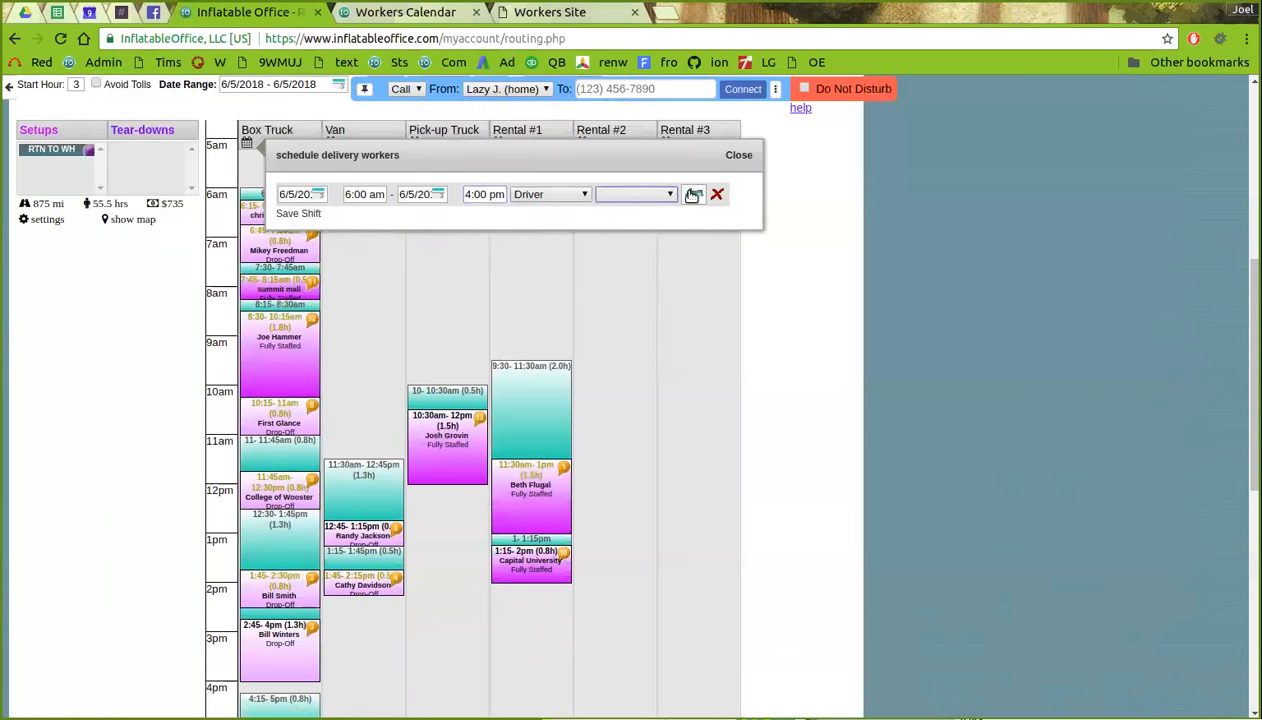
left_click(700, 194)
left_click(671, 196)
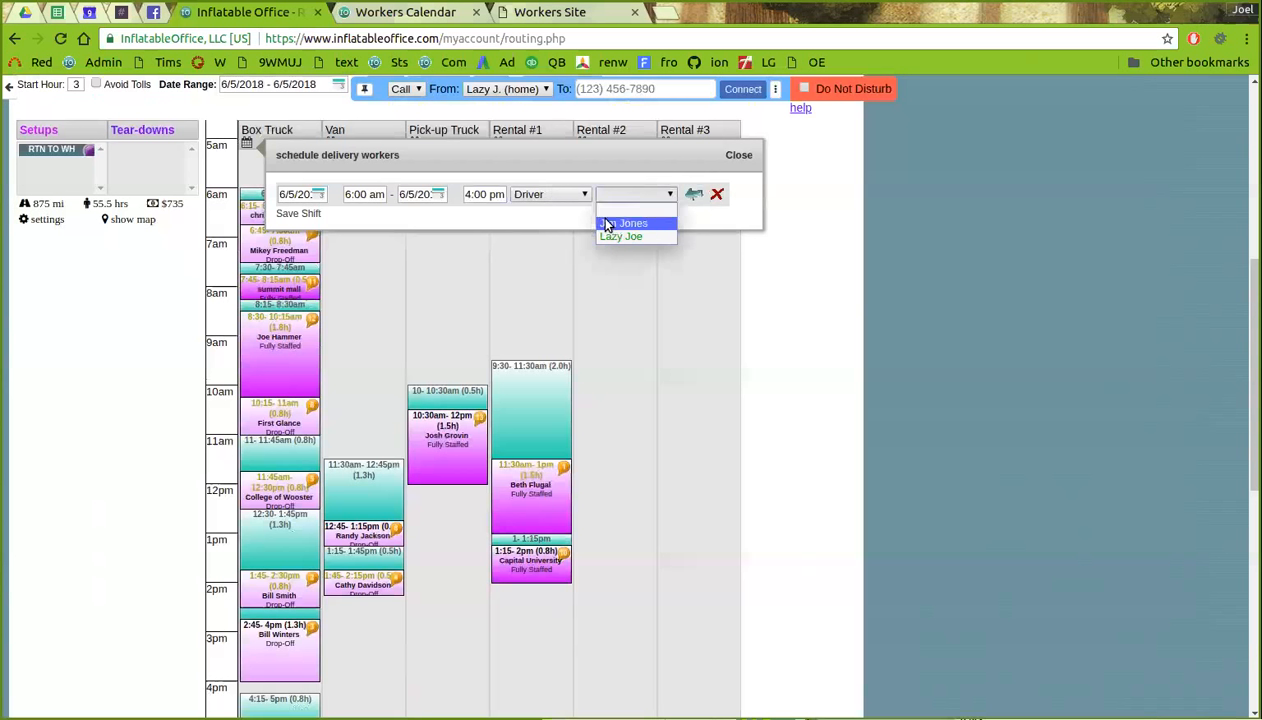
left_click(670, 193)
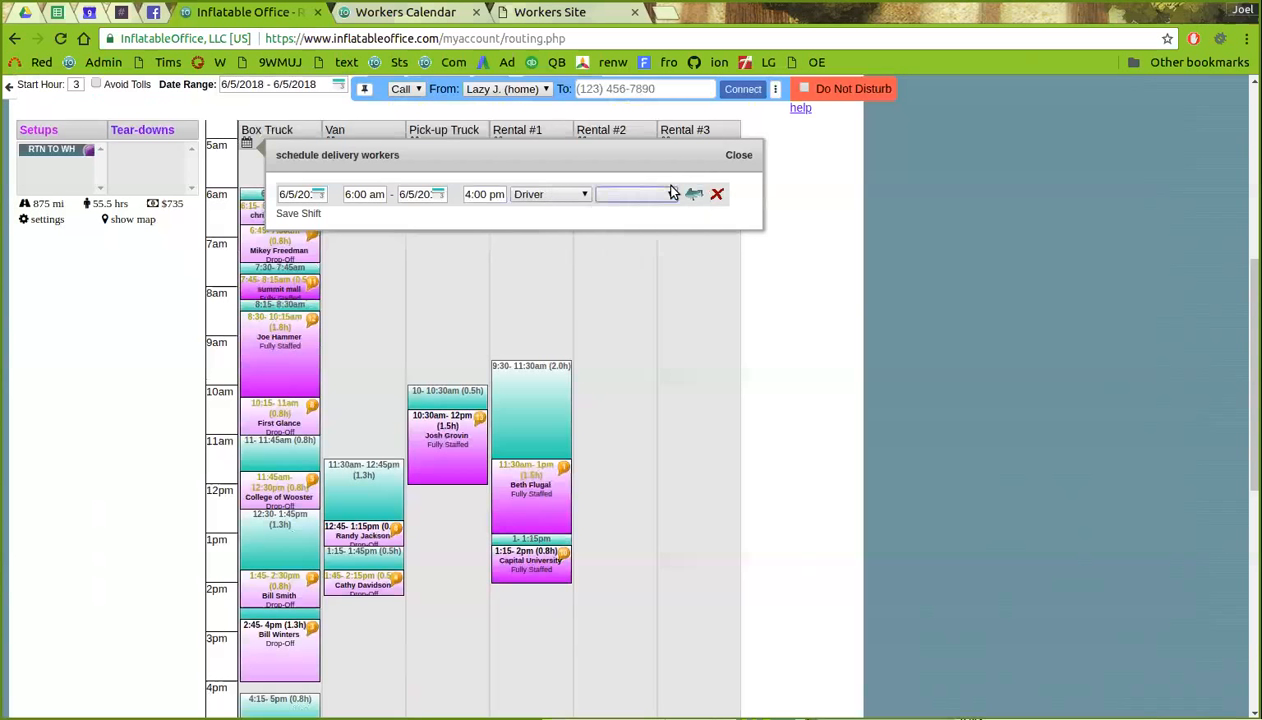
left_click(305, 213)
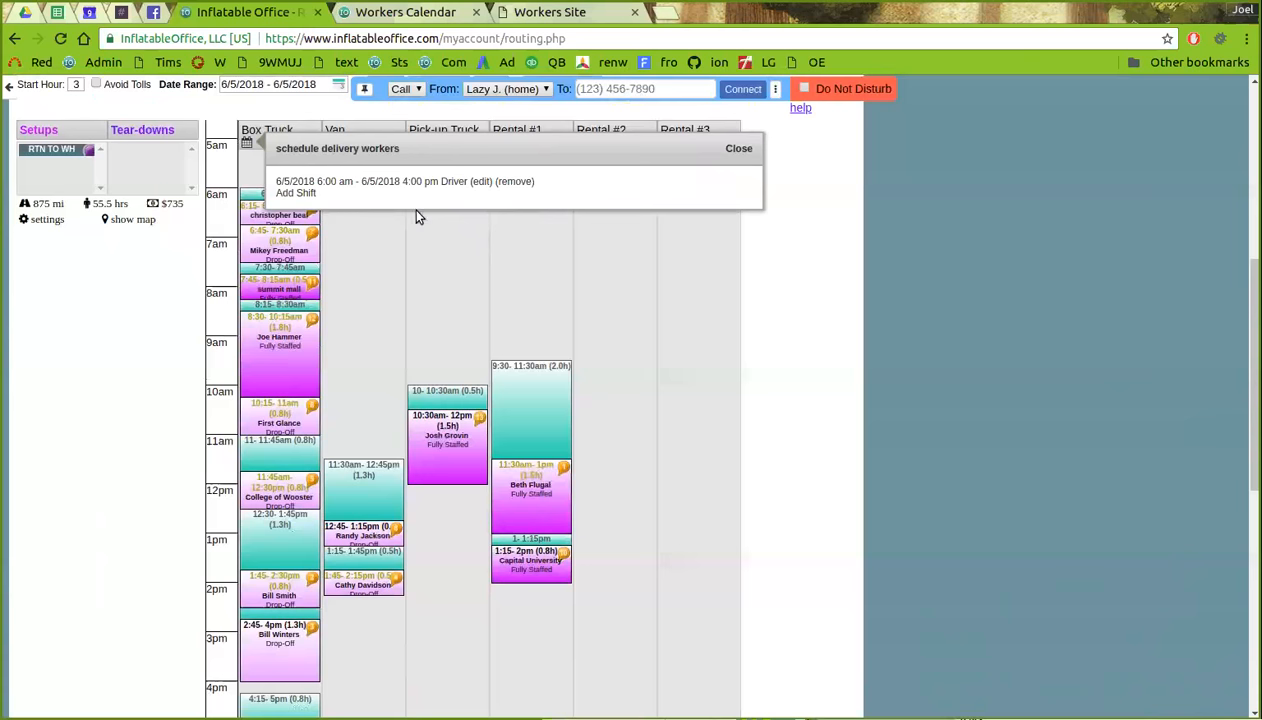
left_click(729, 149)
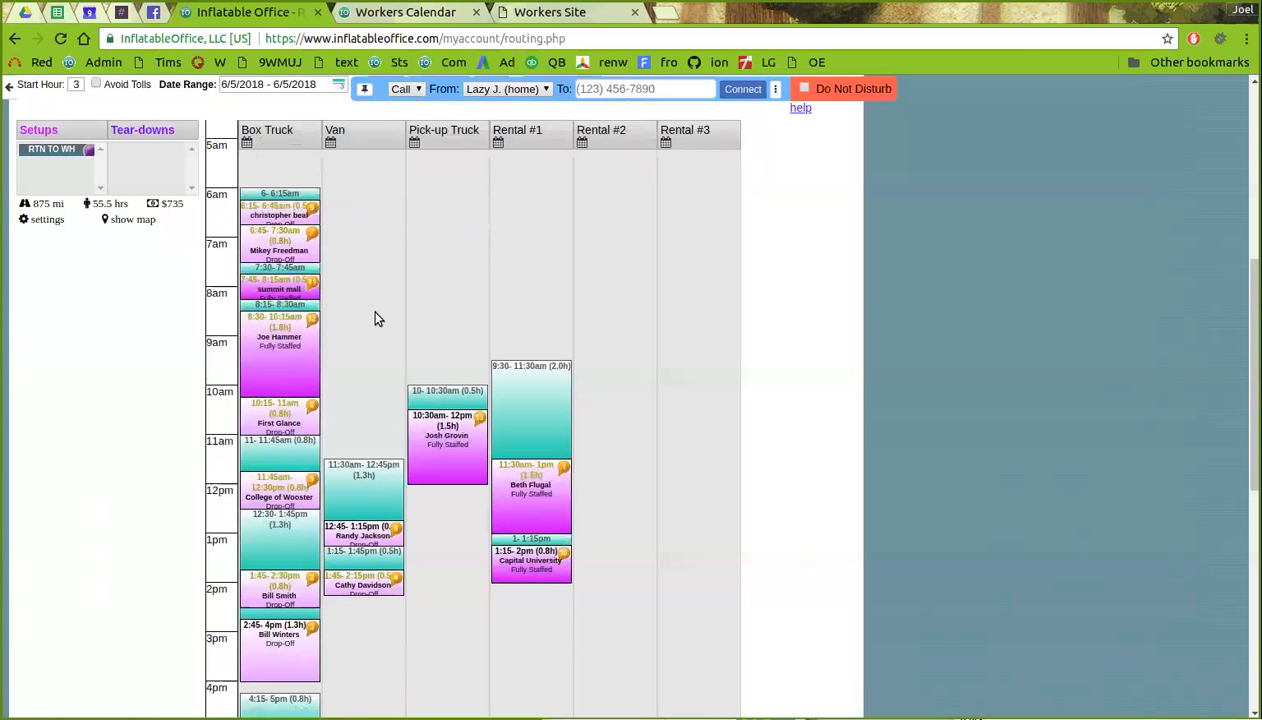
- Add a new Van shift starting at 8:00 am
scroll(362, 345, "up", 1)
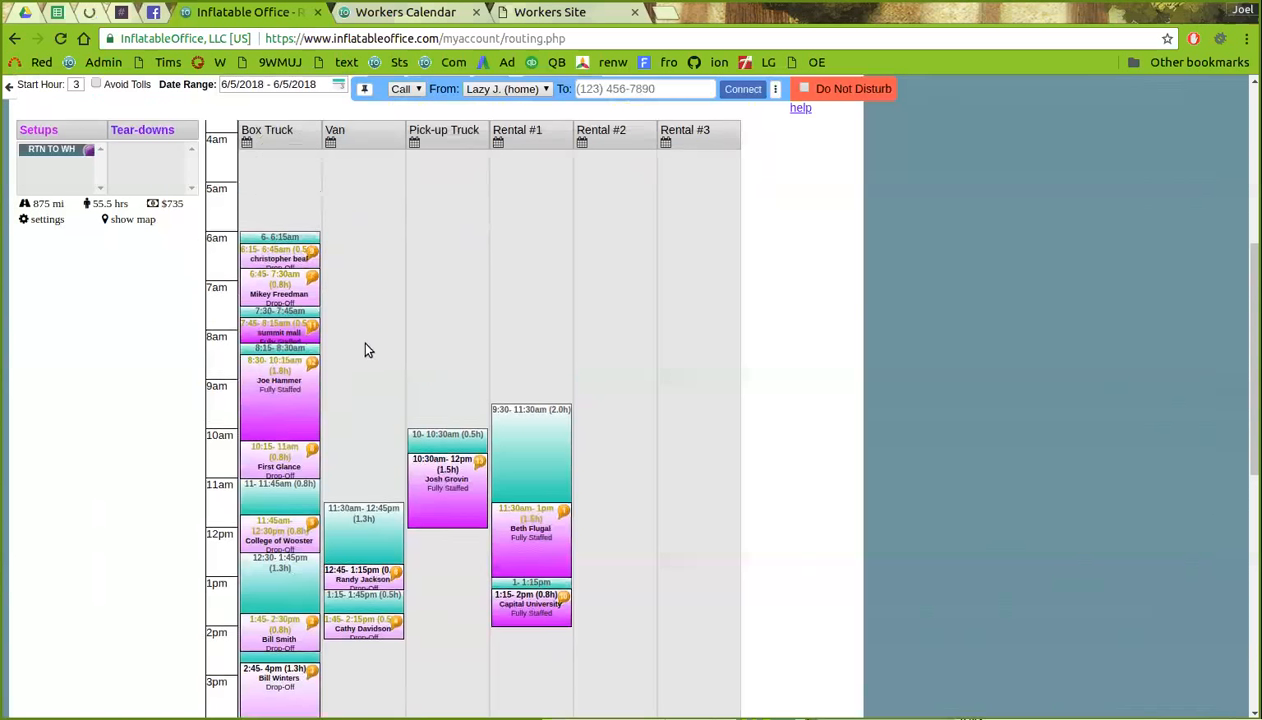
left_click(330, 142)
left_click(390, 184)
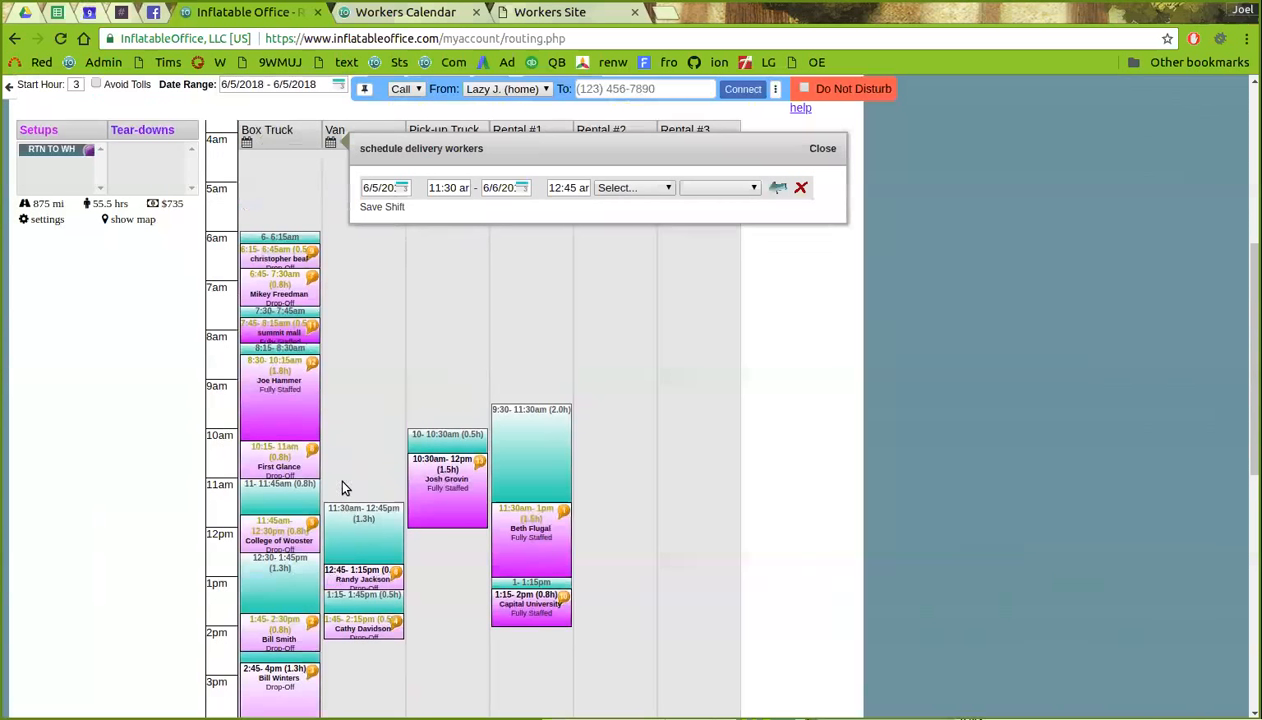
left_click(441, 189)
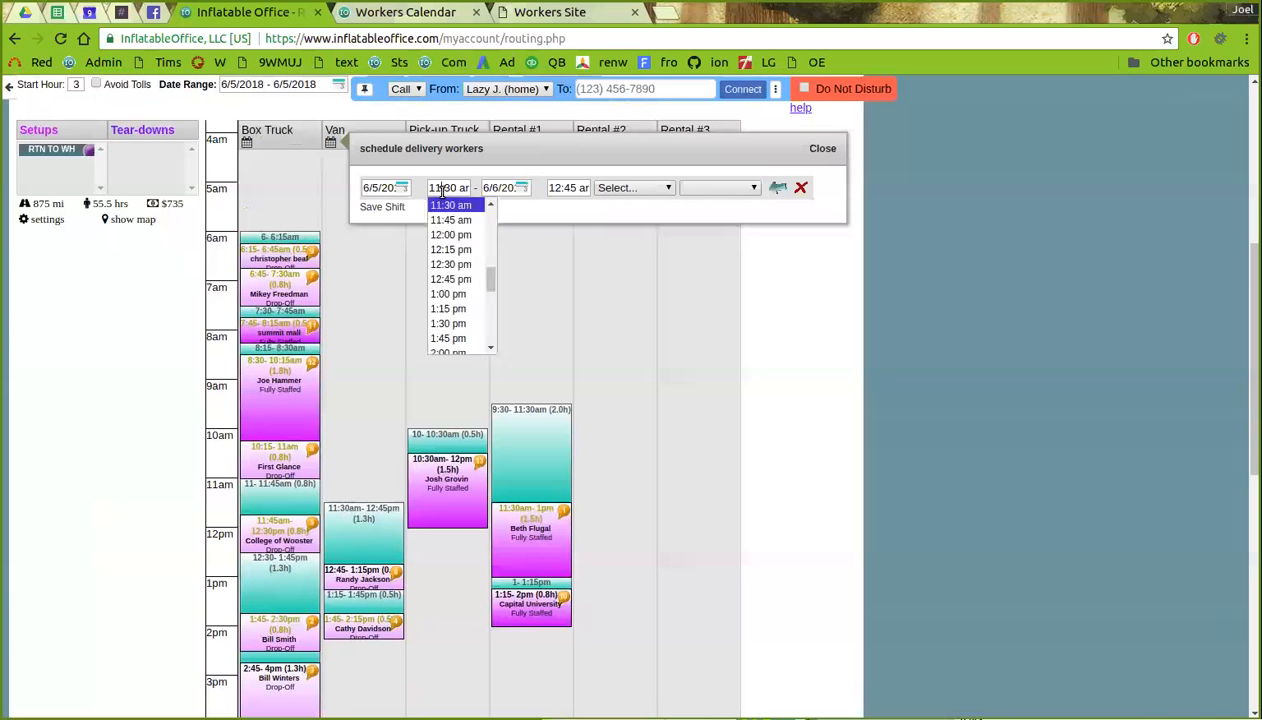
scroll(468, 250, "up", 5)
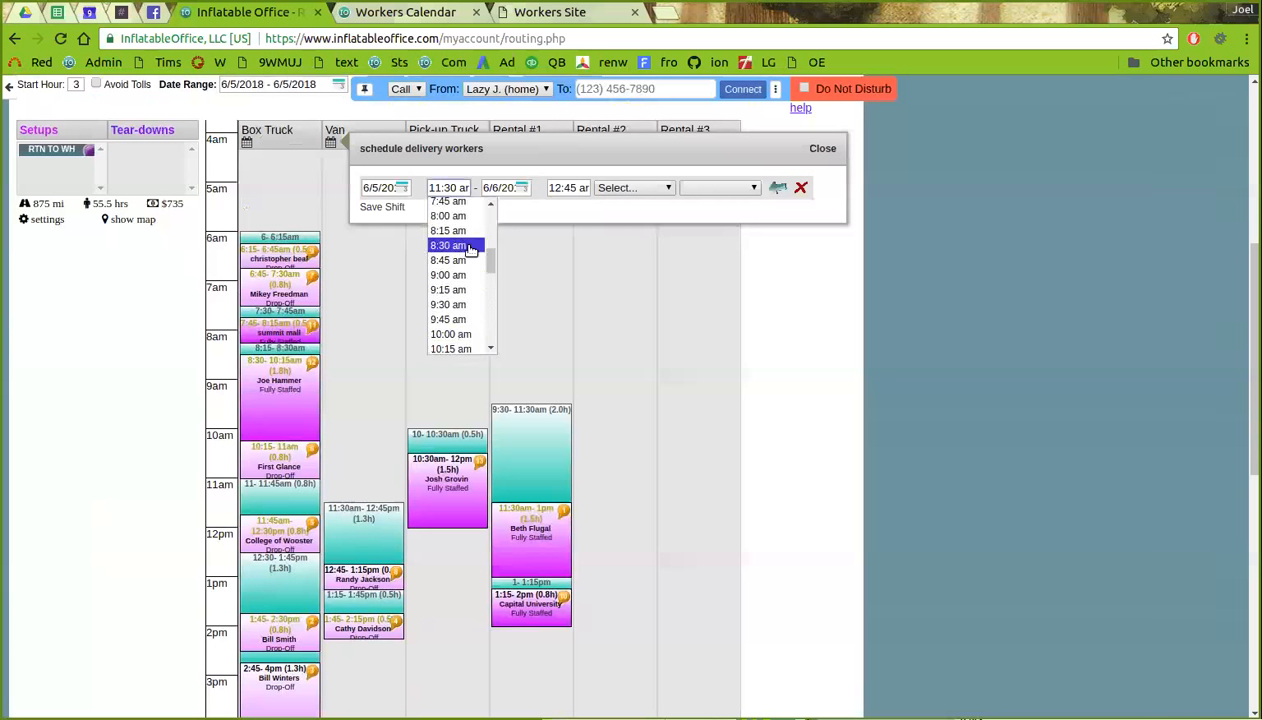
left_click(450, 216)
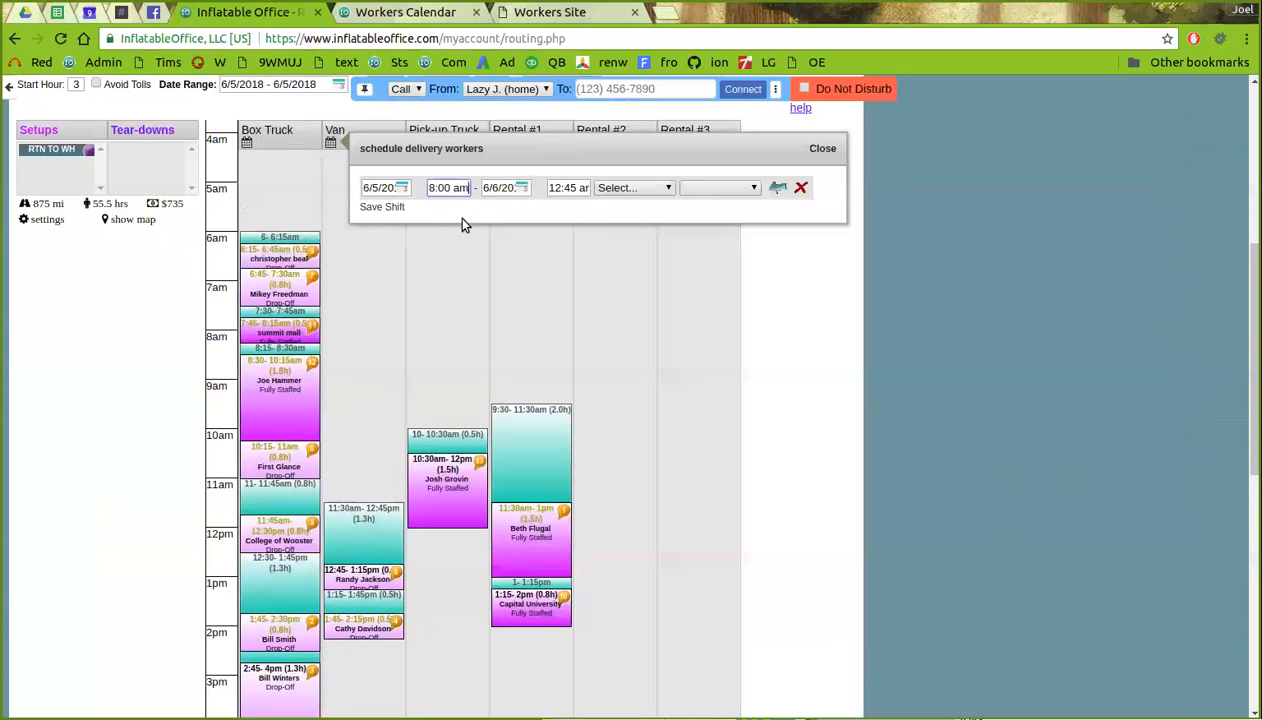
- Set the Van shift to end at 10:00 am with the Laborer role, and save it
left_click(562, 186)
scroll(576, 300, "down", 9)
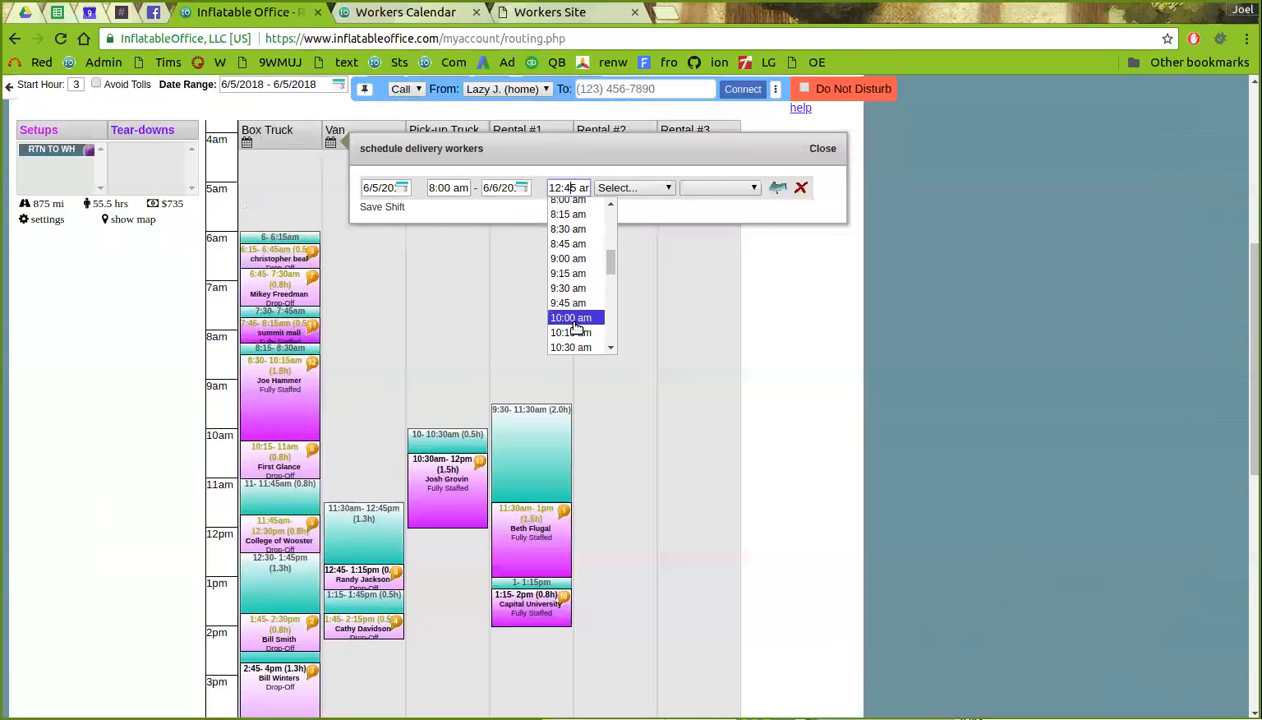
left_click(573, 321)
left_click(650, 188)
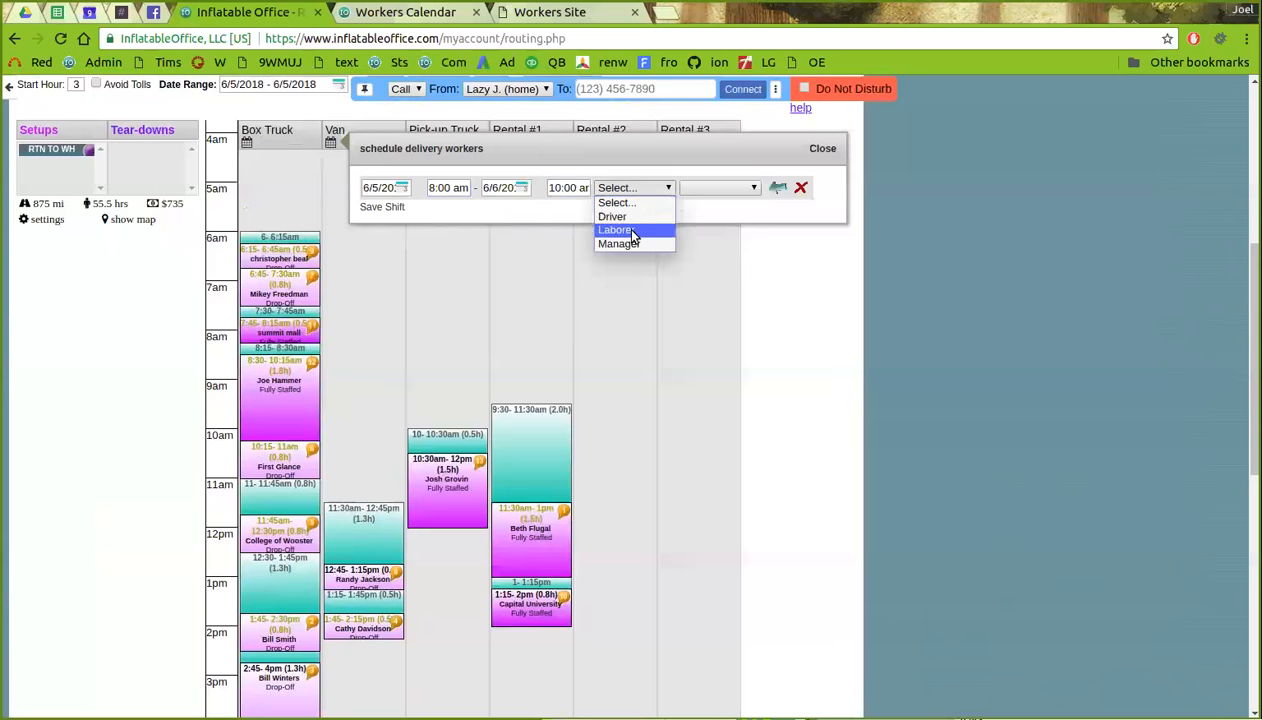
left_click(632, 232)
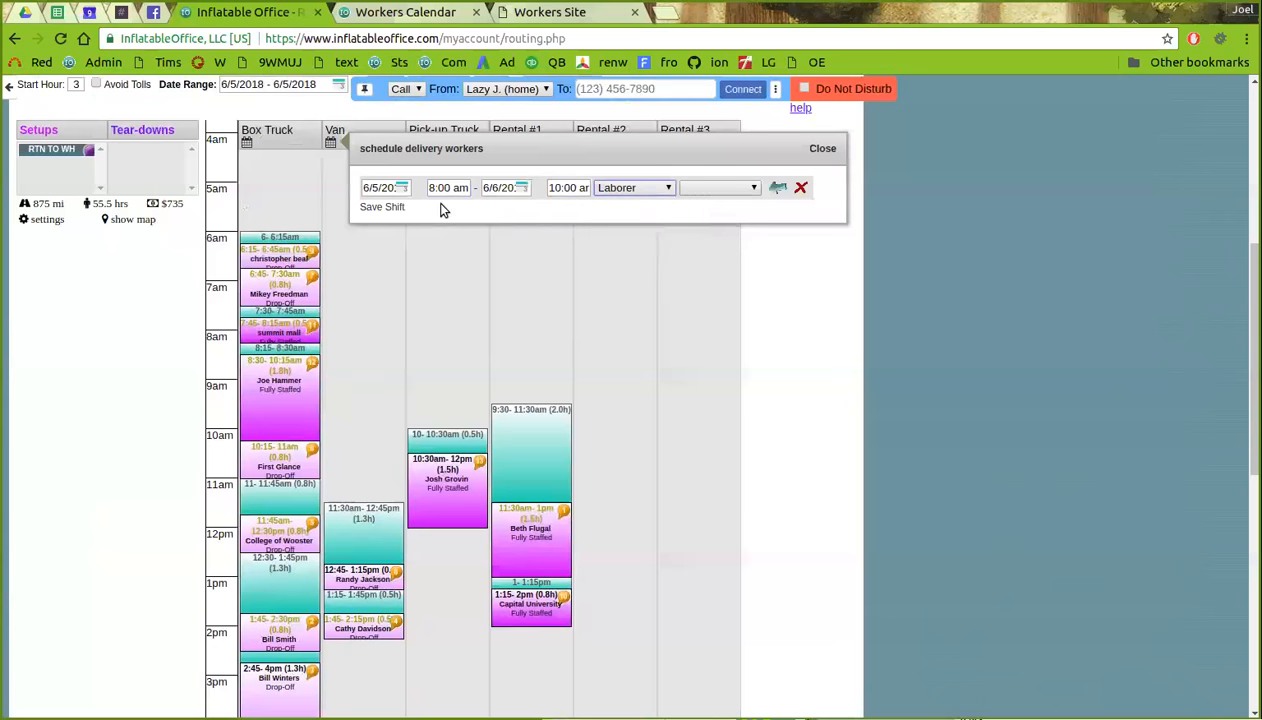
left_click(384, 207)
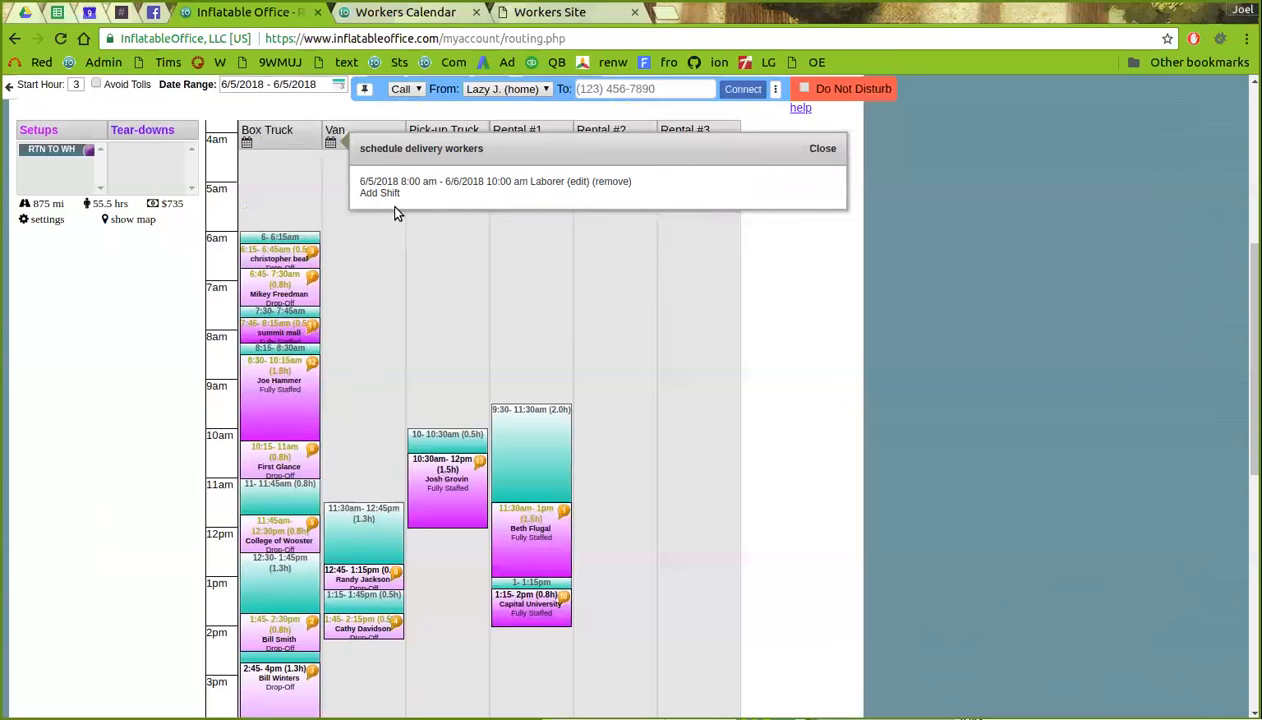
left_click(812, 150)
scroll(390, 220, "up", 2)
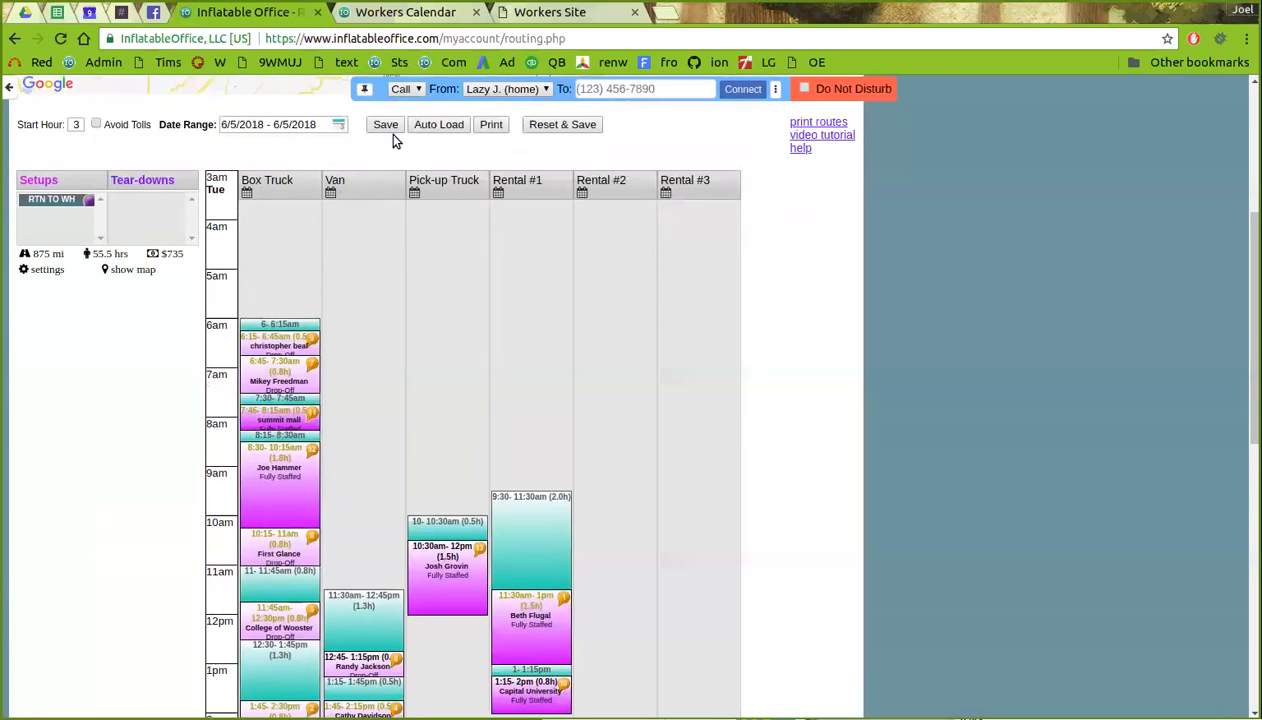
- Save the routing schedule and reload the board for June 5
left_click(386, 128)
left_click(295, 124)
left_click(273, 209)
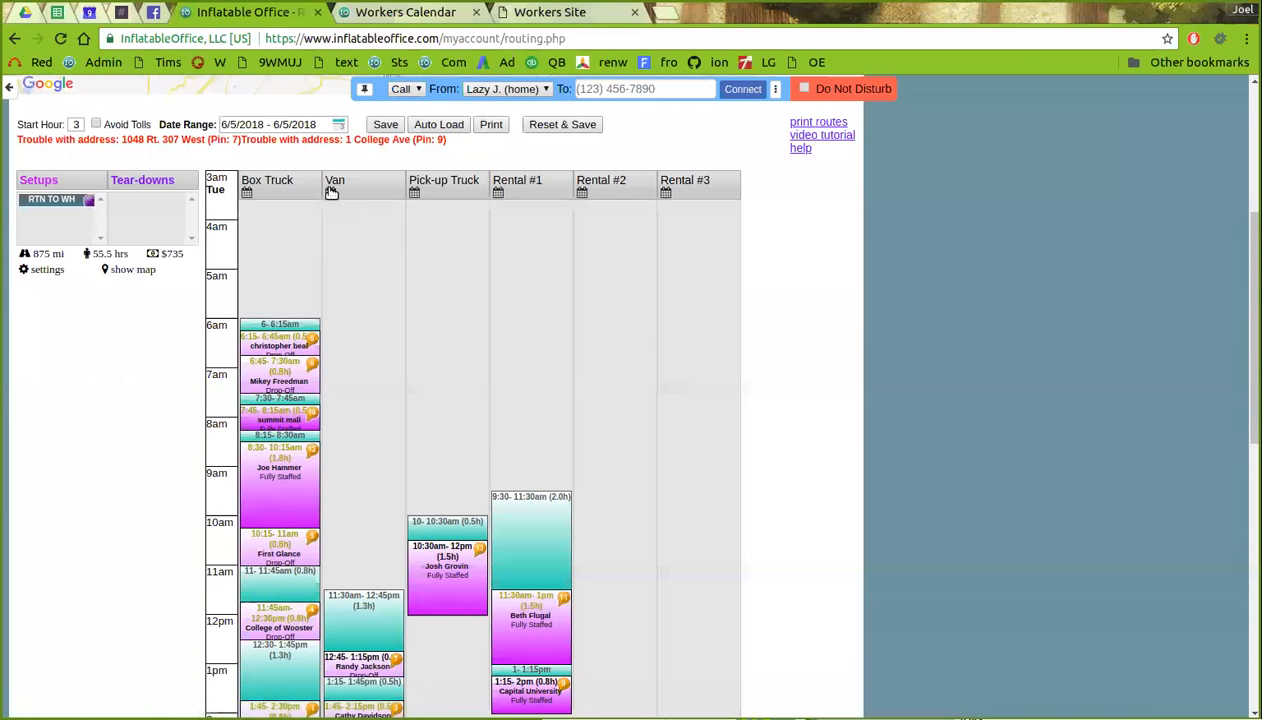
- Change the Van's Laborer shift end date to June 5 and save the schedule
left_click(331, 191)
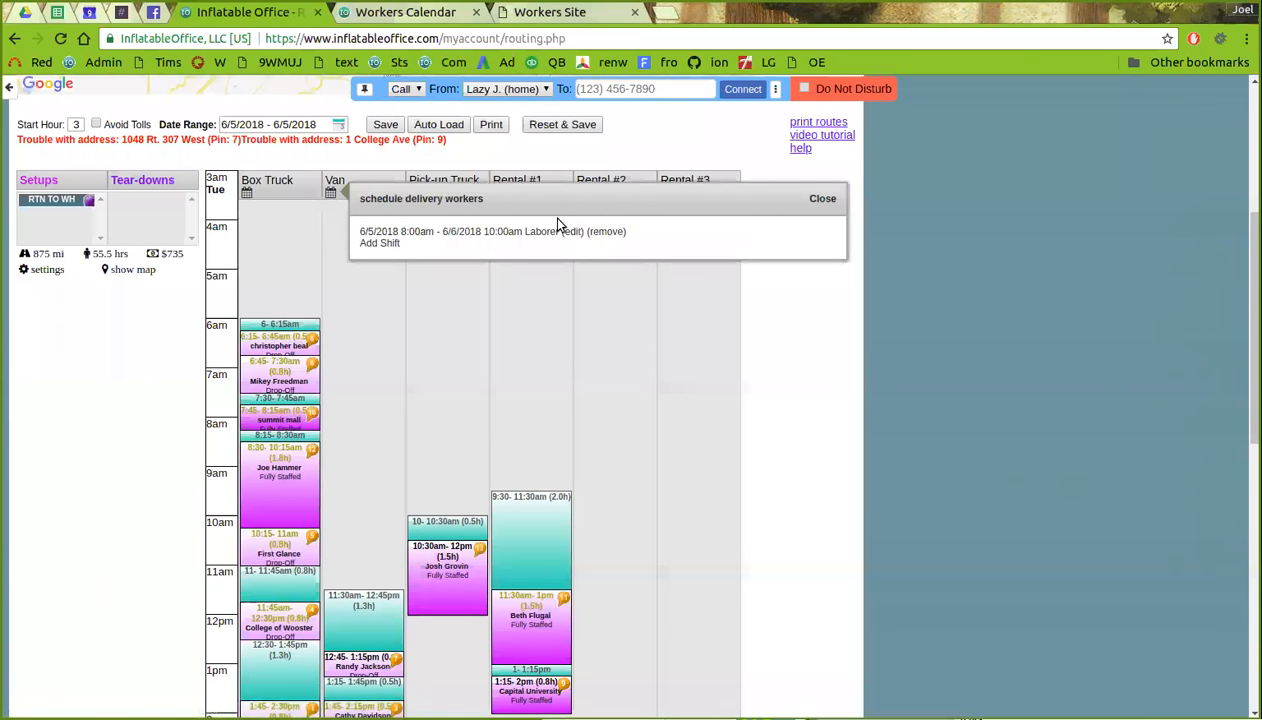
left_click(572, 231)
left_click(503, 240)
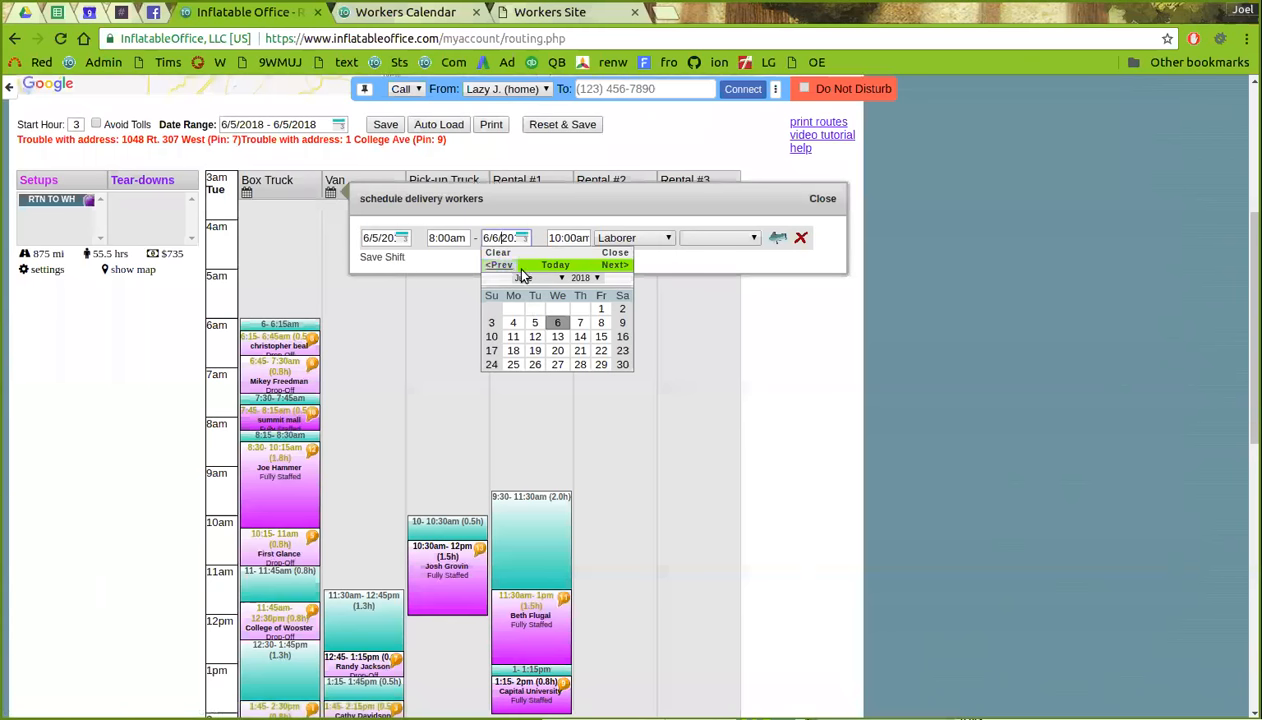
left_click(536, 317)
left_click(396, 257)
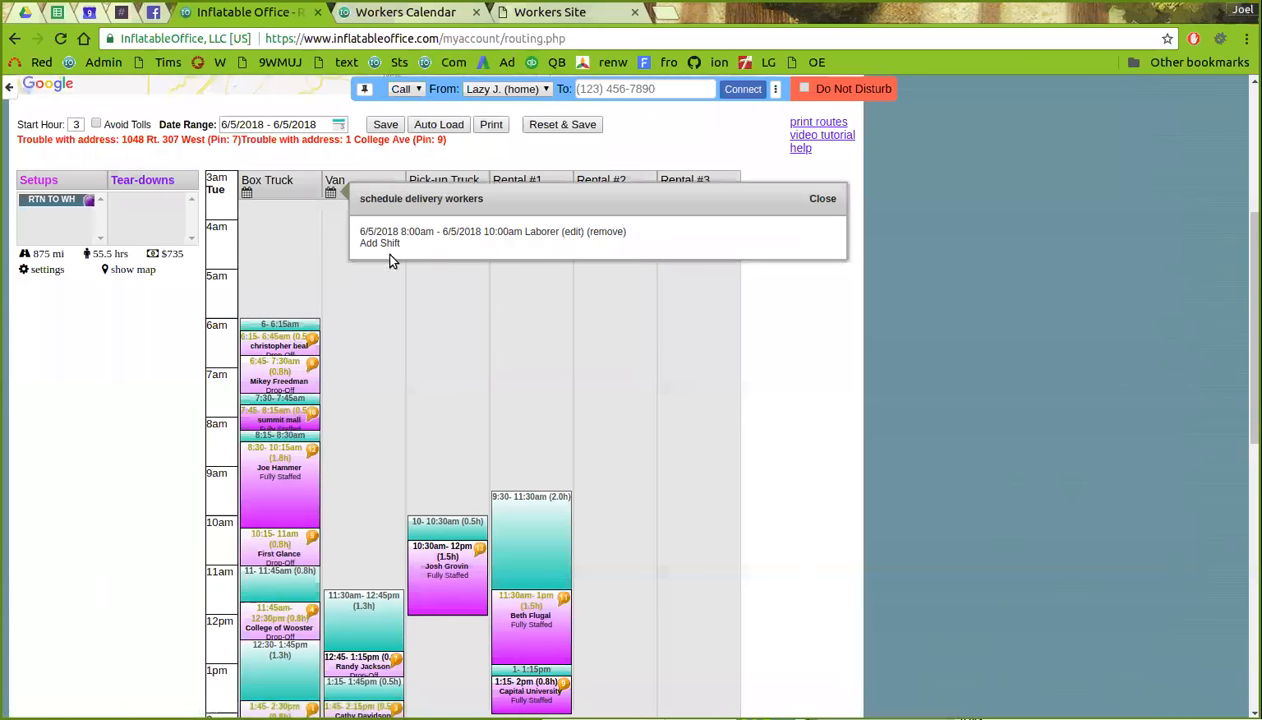
left_click(386, 125)
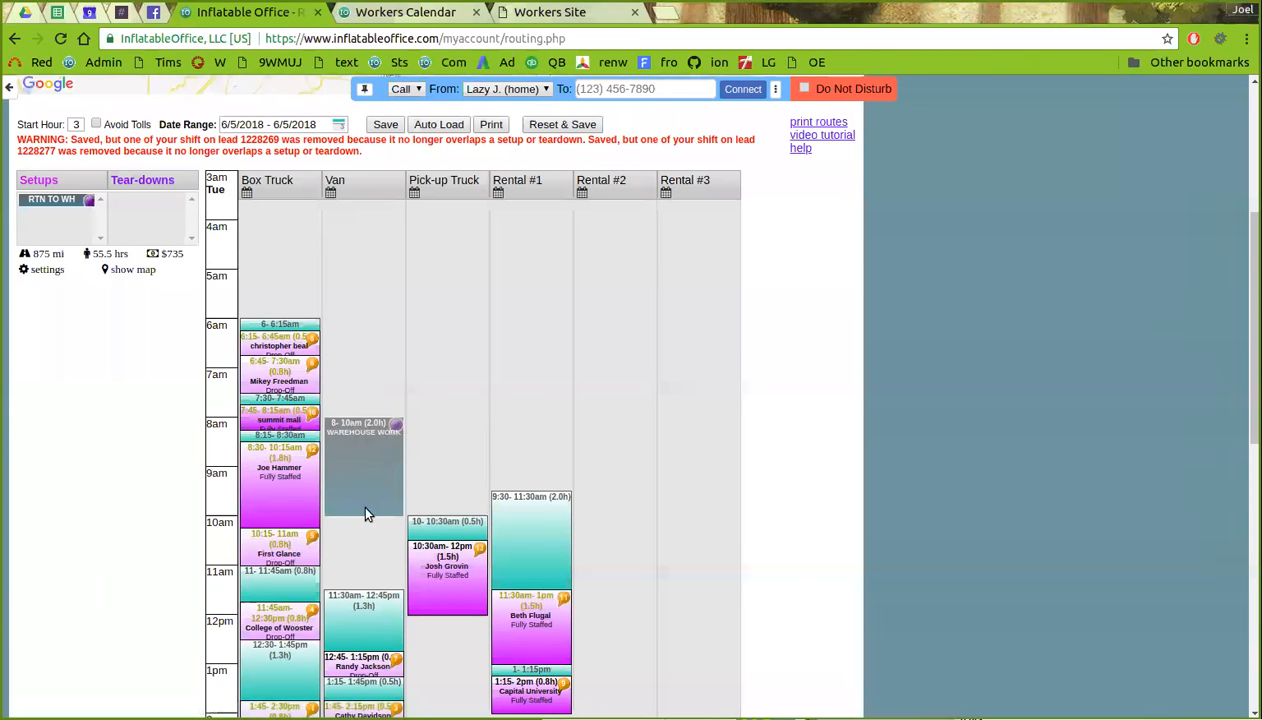
- Scroll through the saved 6/5/2018 routing board and the red warning about removed shifts
scroll(388, 478, "down", 1)
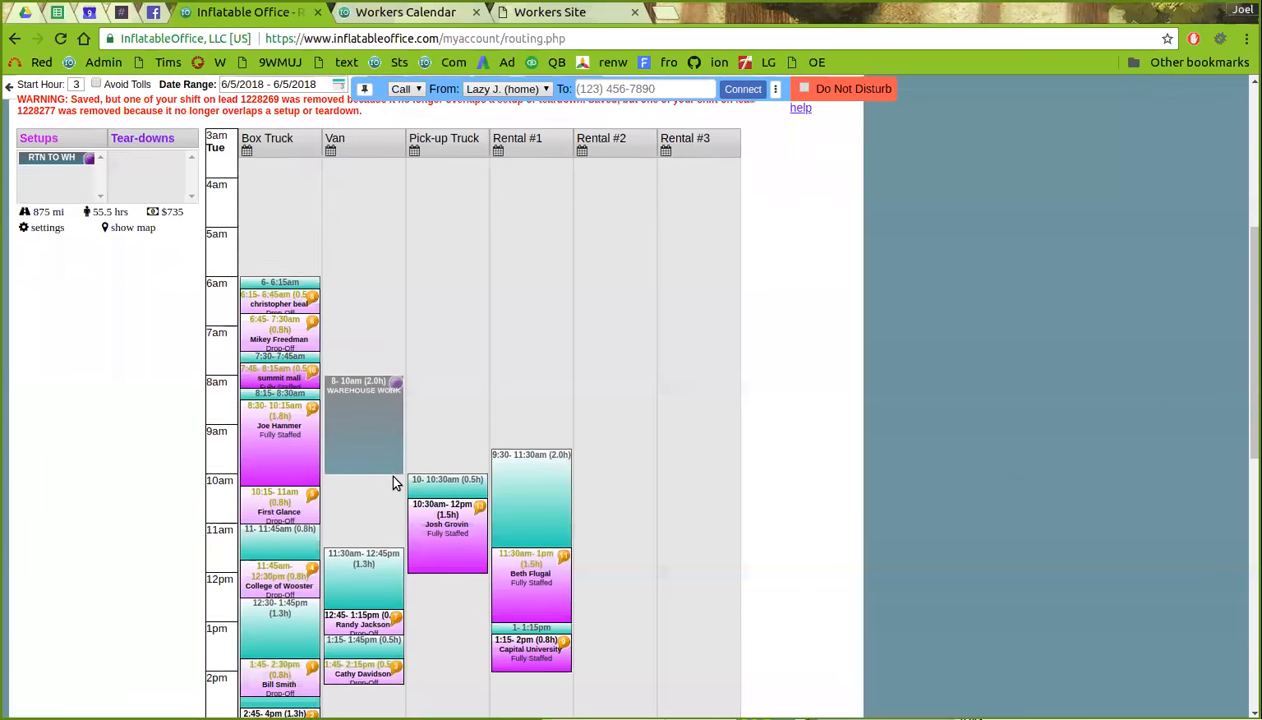
scroll(366, 332, "up", 1)
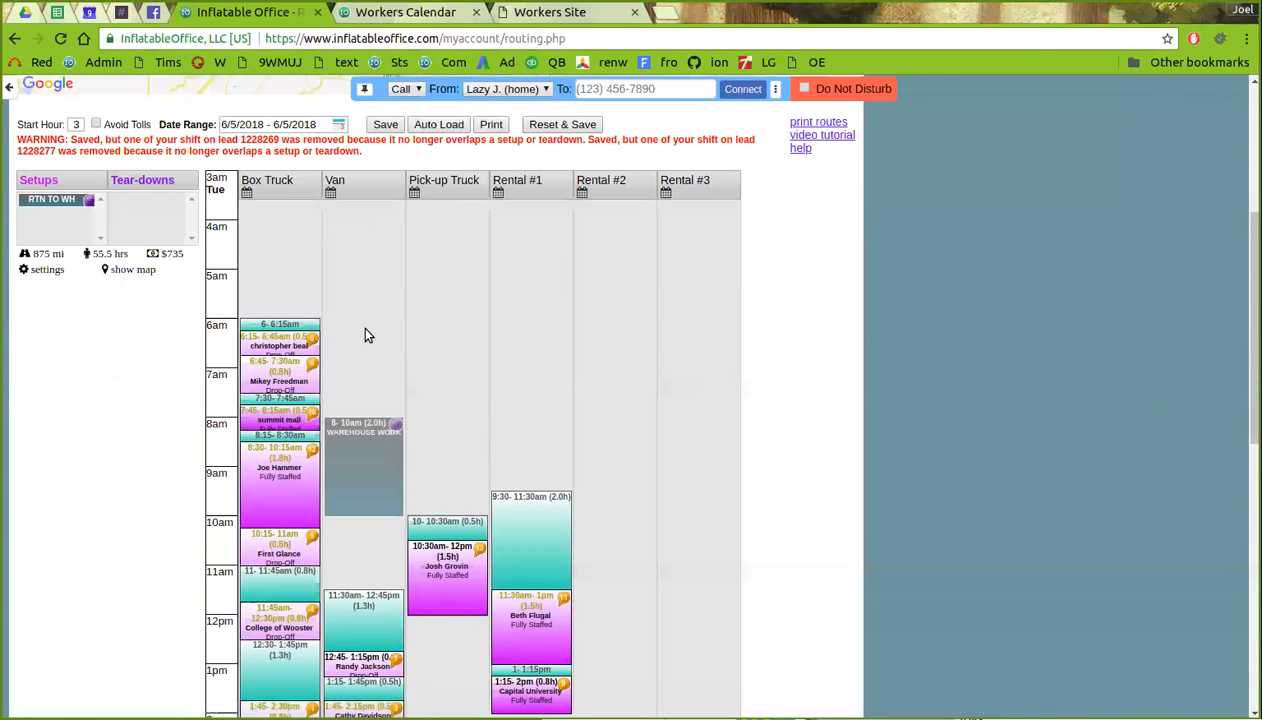
scroll(420, 370, "down", 1)
scroll(430, 396, "down", 1)
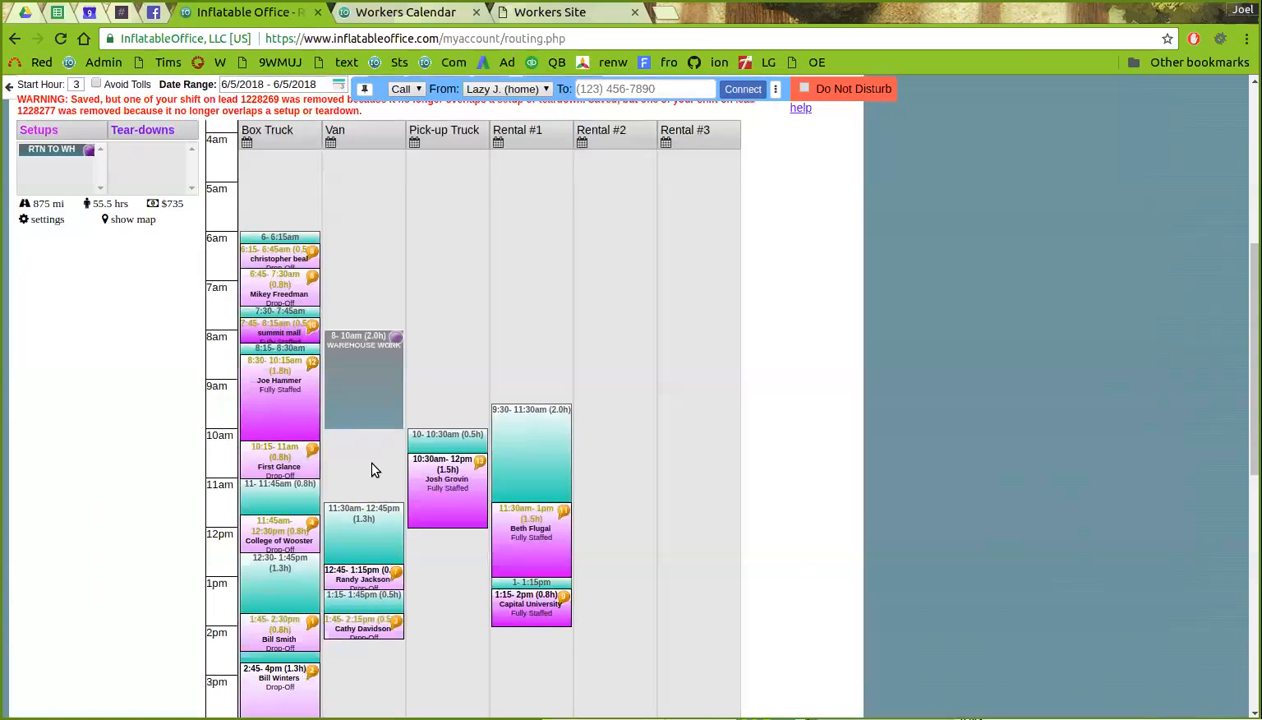
scroll(371, 470, "up", 1)
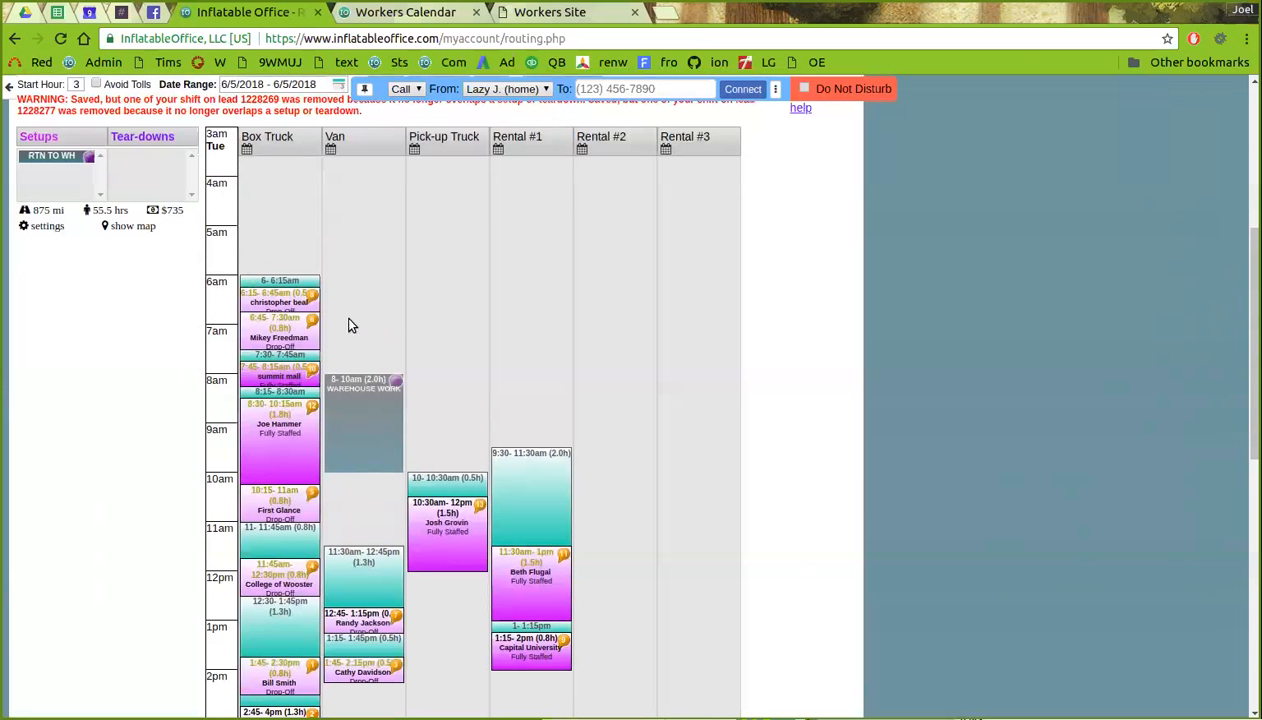
scroll(352, 324, "up", 1)
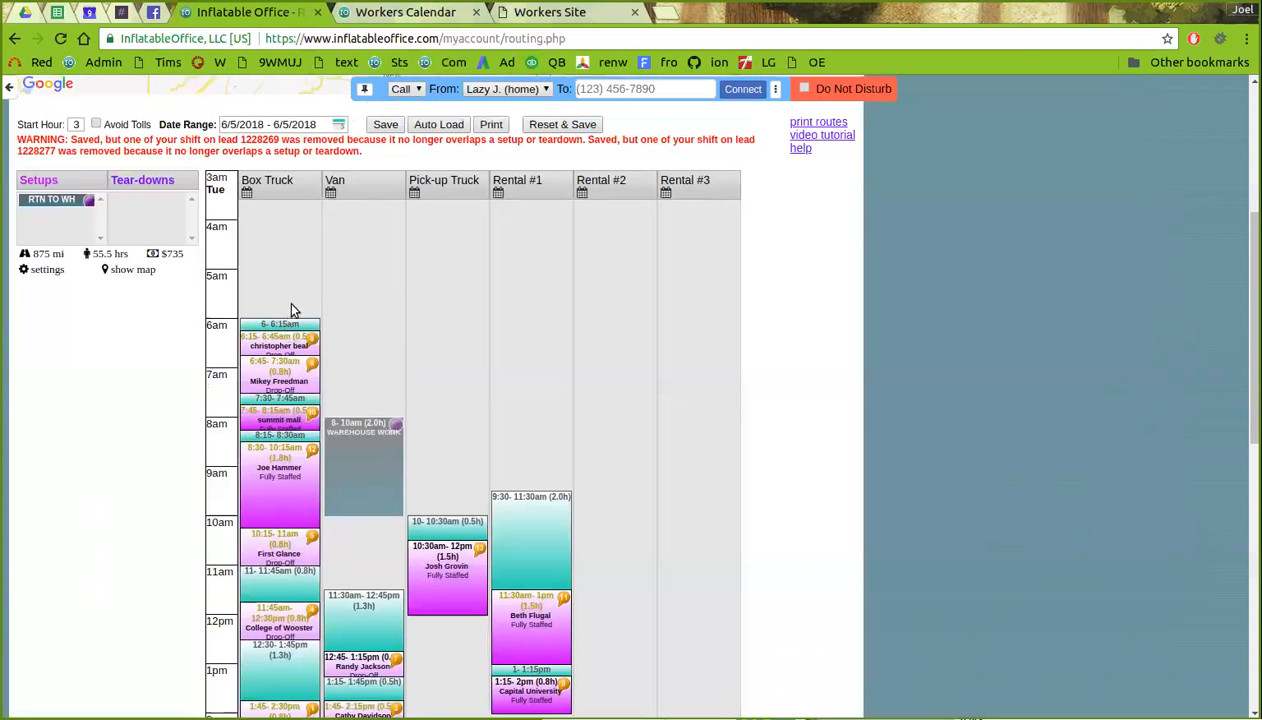
scroll(394, 376, "up", 1)
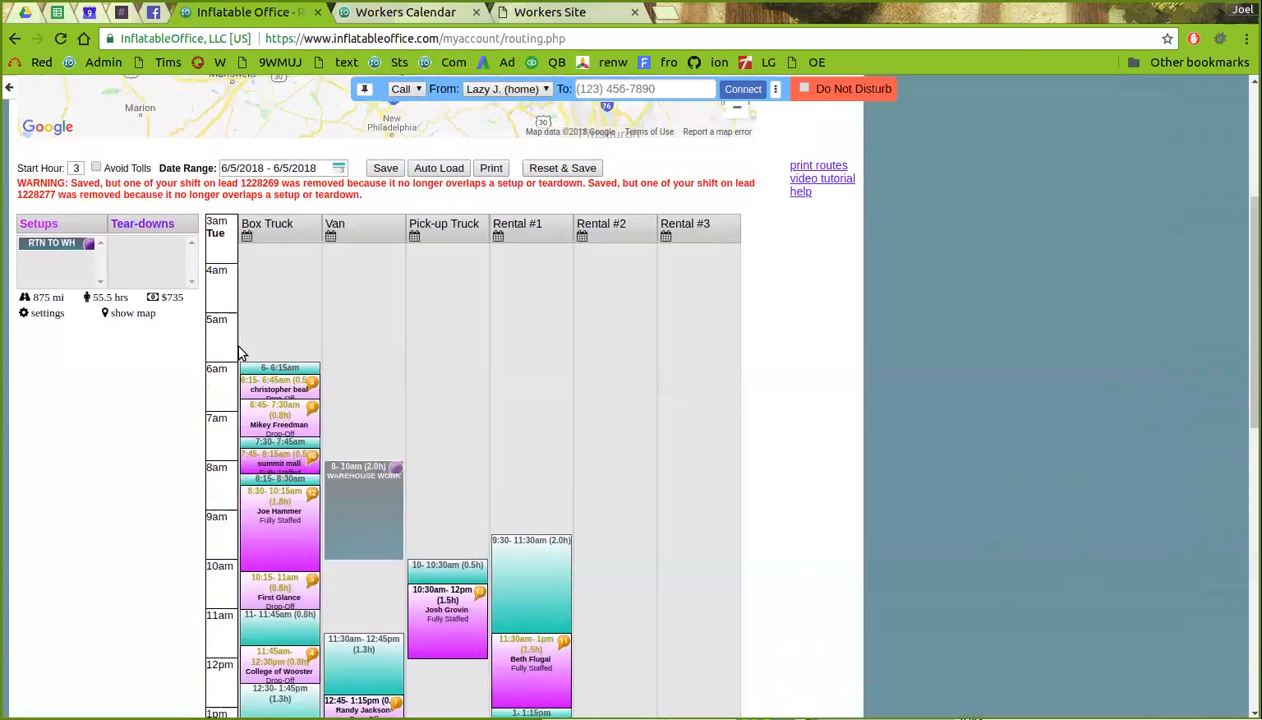
scroll(273, 350, "up", 1)
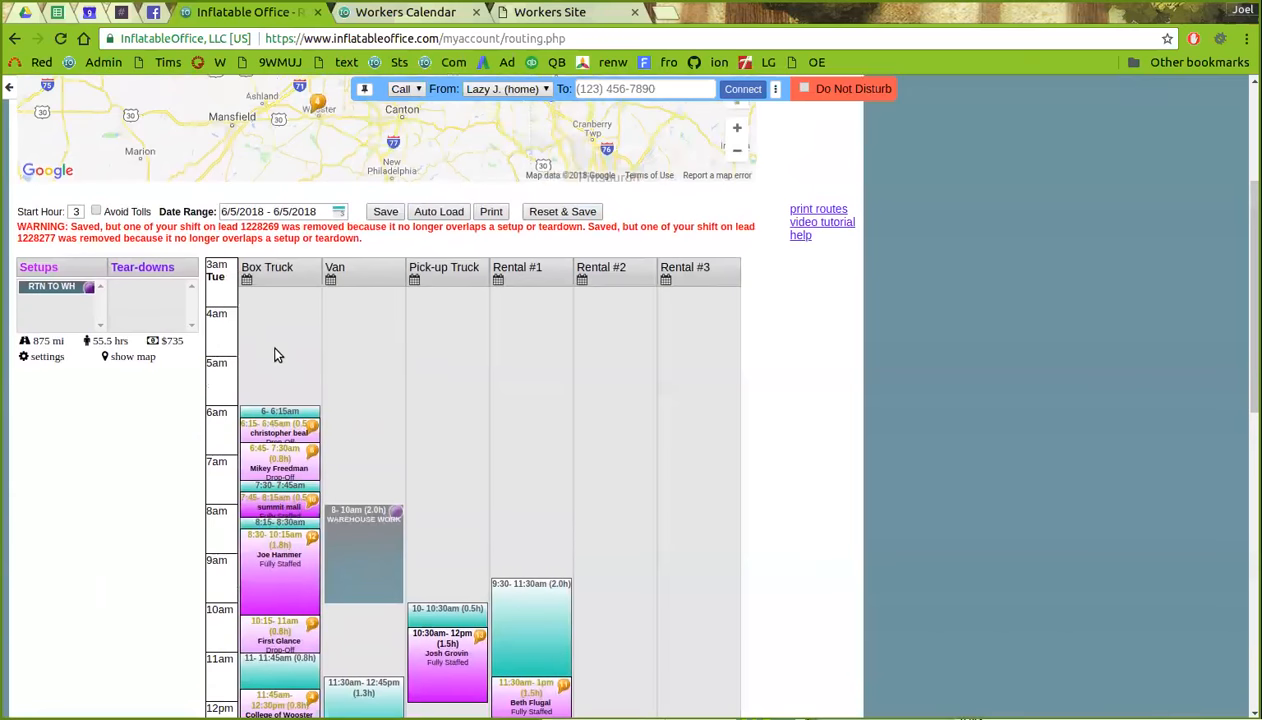
scroll(602, 426, "up", 1)
scroll(602, 426, "down", 2)
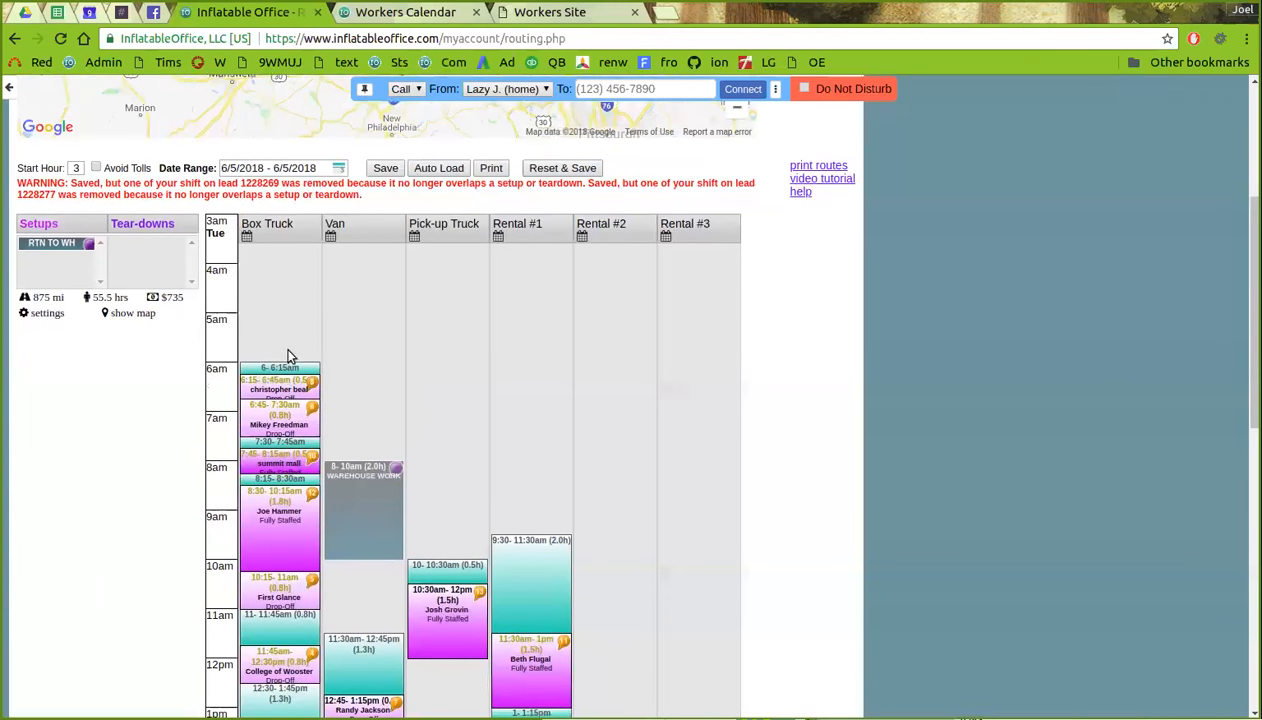
scroll(484, 424, "up", 1)
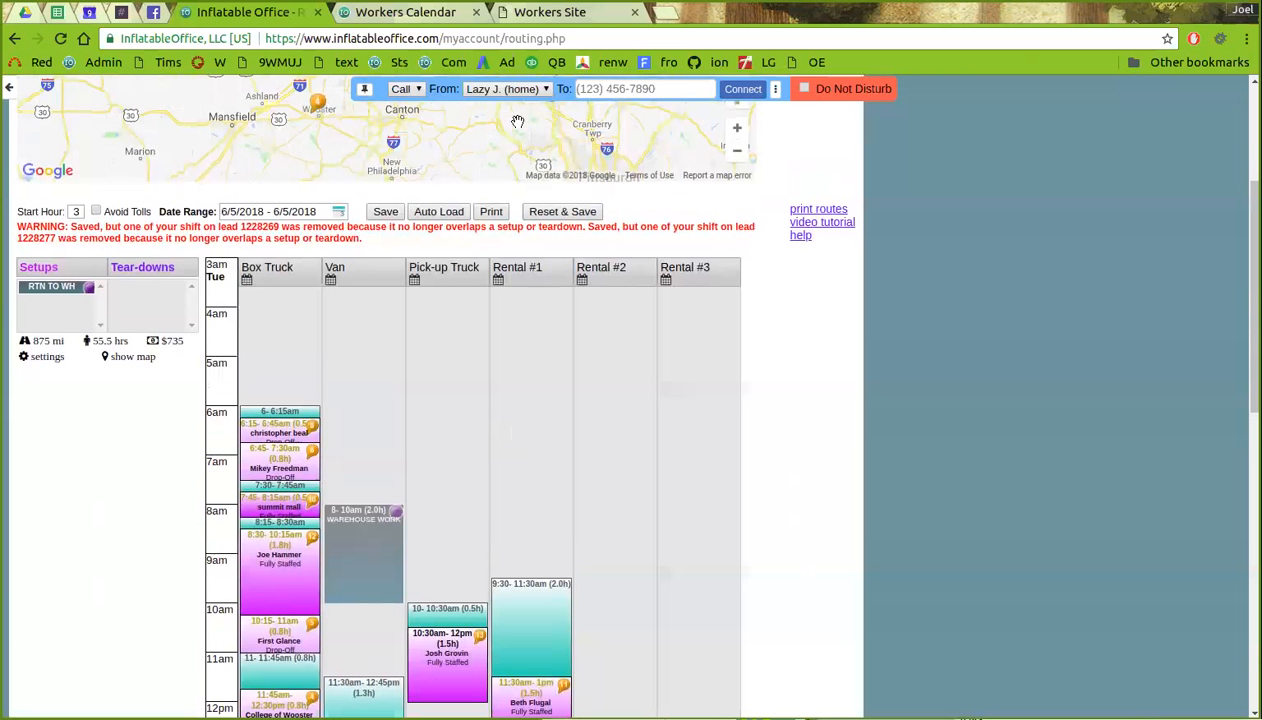
- Check the Workers Calendar, then return to routing and open the Leads list
left_click(440, 12)
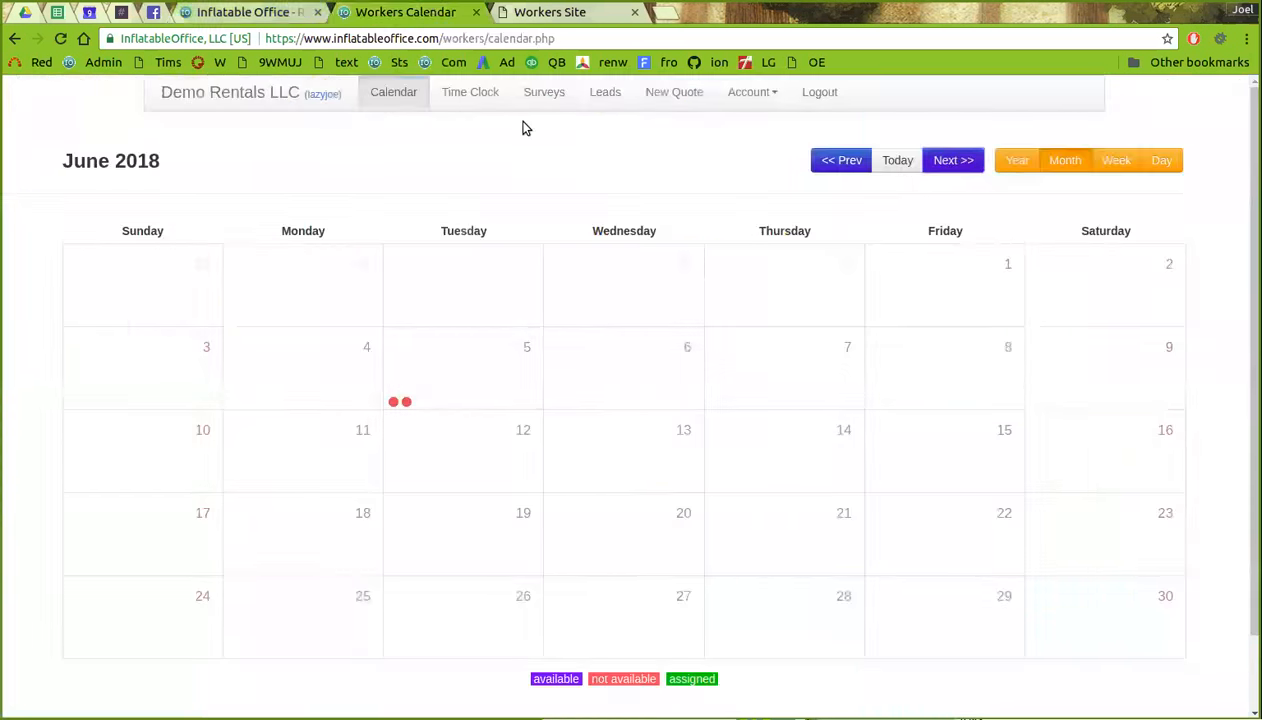
left_click(272, 14)
scroll(340, 390, "up", 3)
scroll(283, 418, "up", 3)
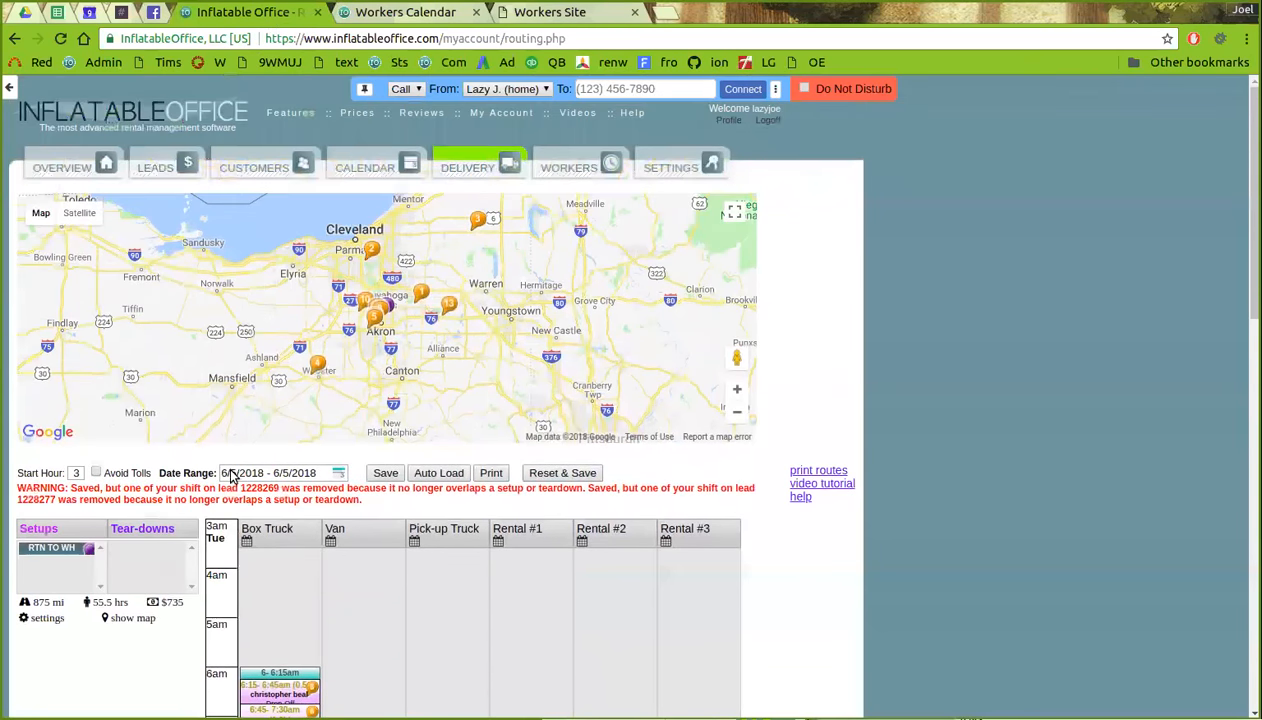
left_click(166, 174)
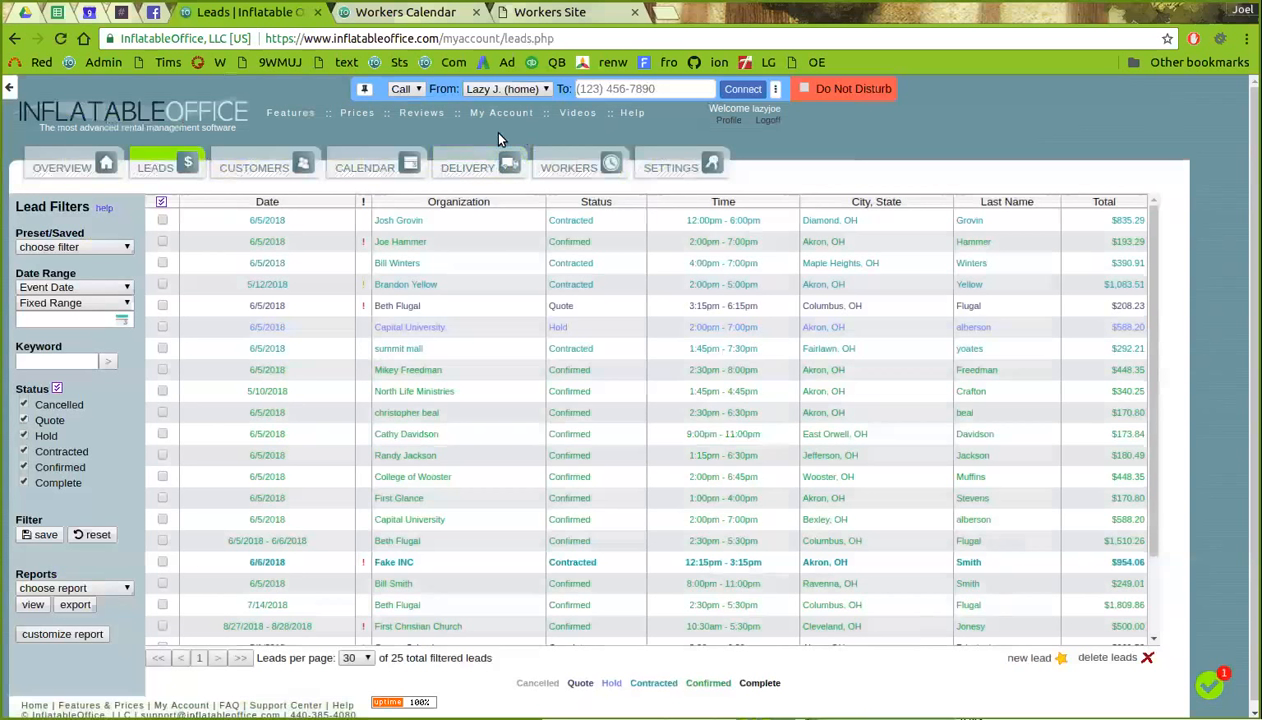
- Open the contracted Diamond, OH lead and browse its CRM contact history
left_click(382, 221)
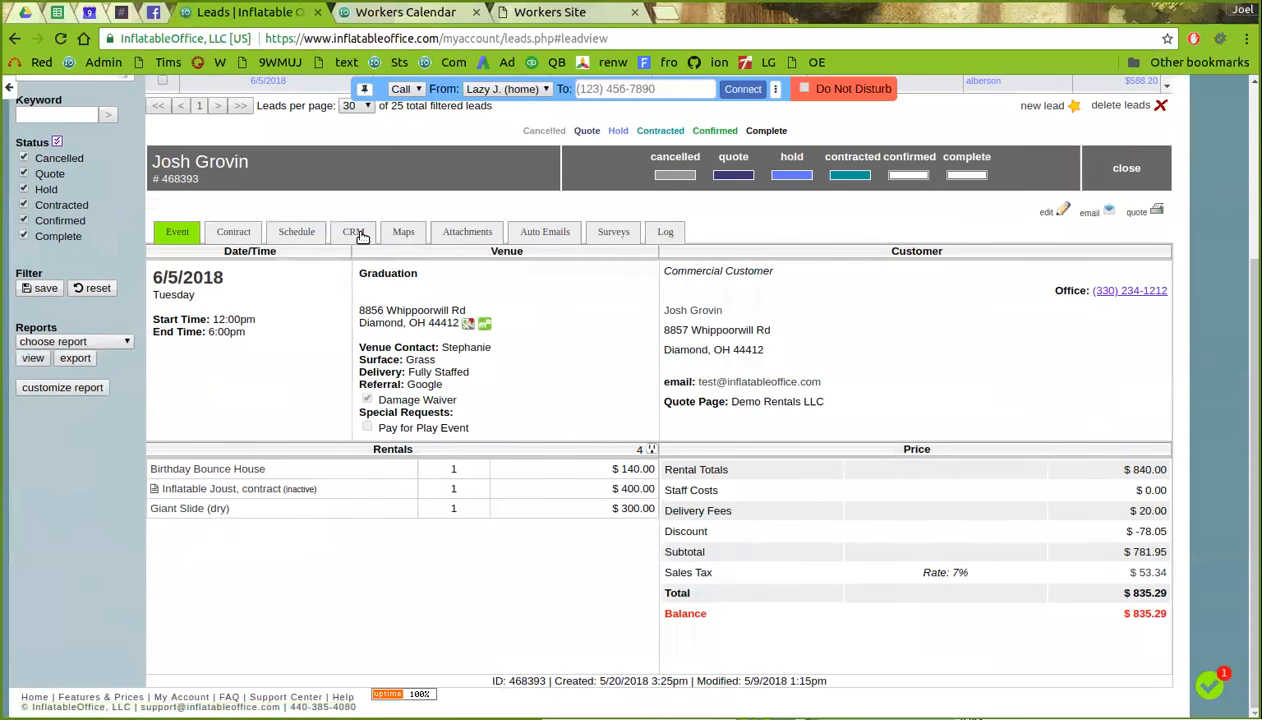
left_click(358, 232)
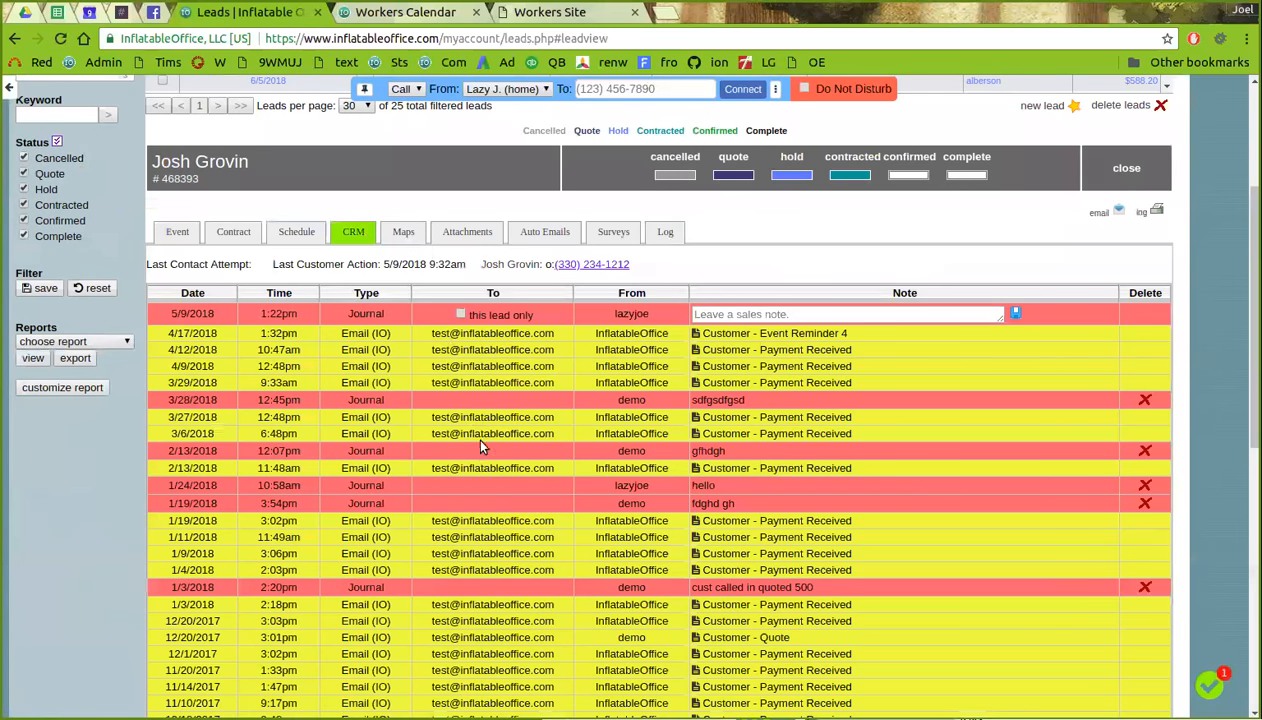
scroll(460, 363, "down", 5)
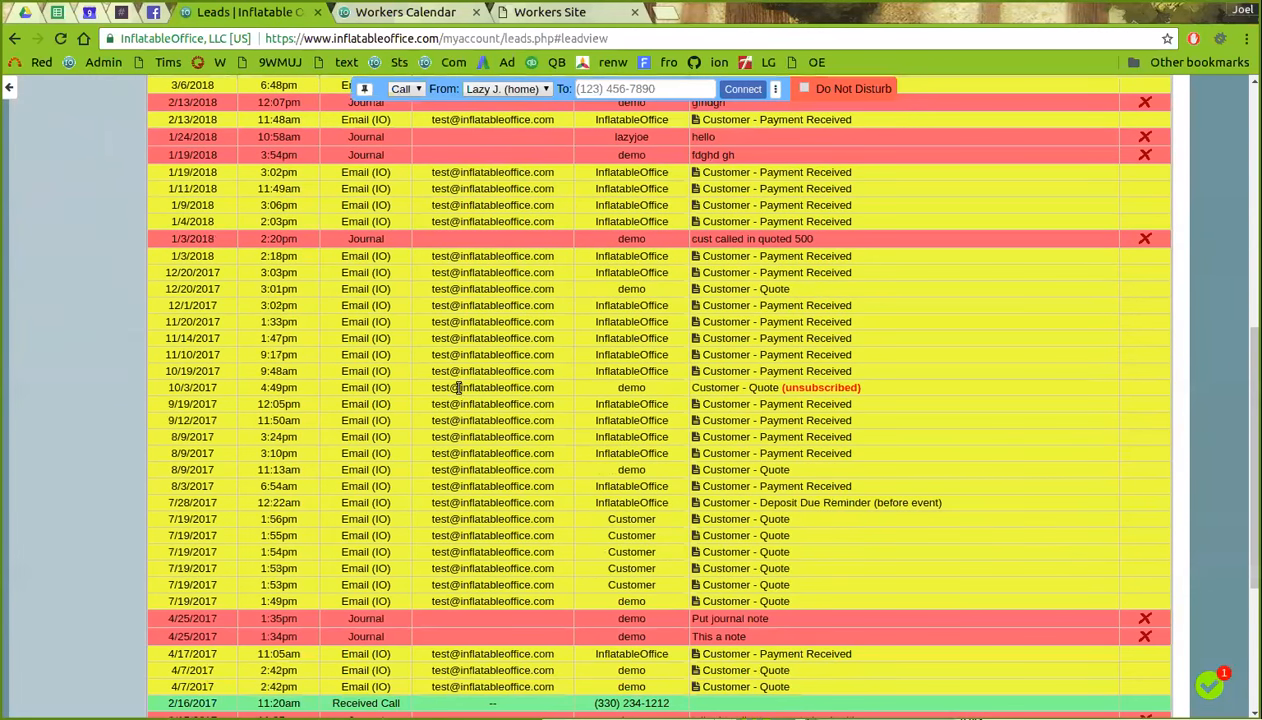
scroll(456, 387, "down", 4)
scroll(360, 610, "up", 3)
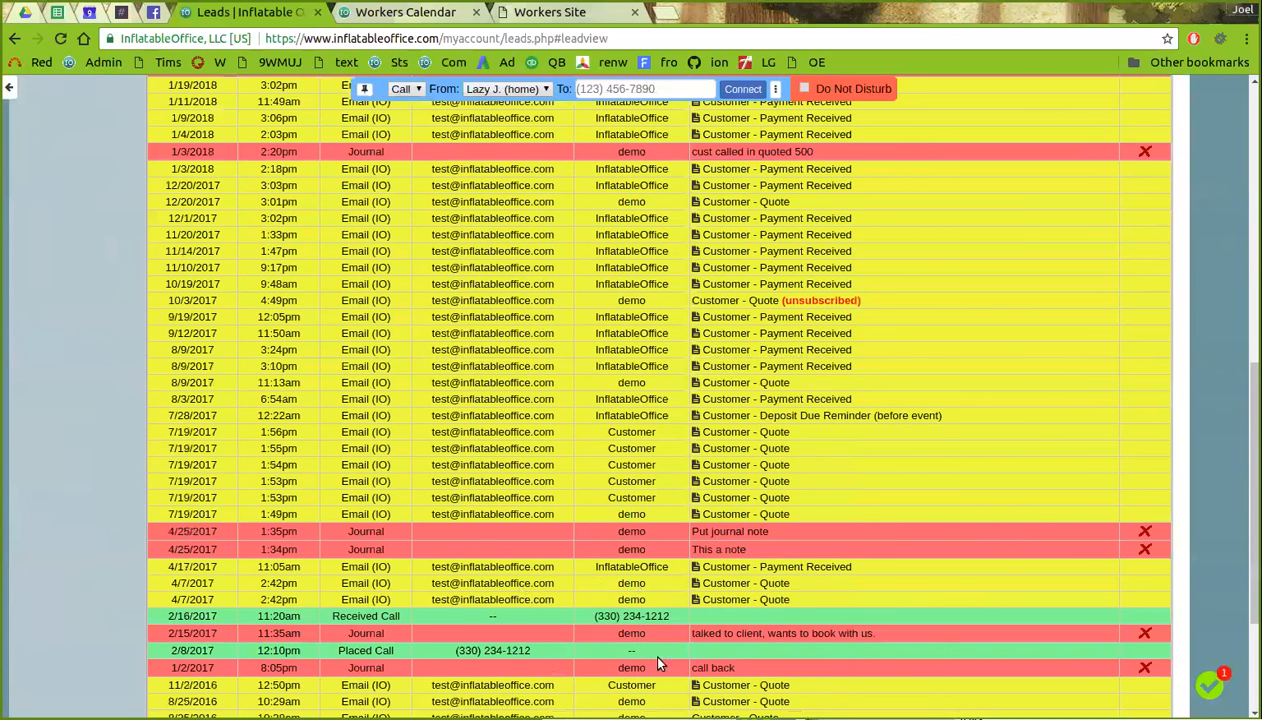
scroll(651, 673, "up", 1)
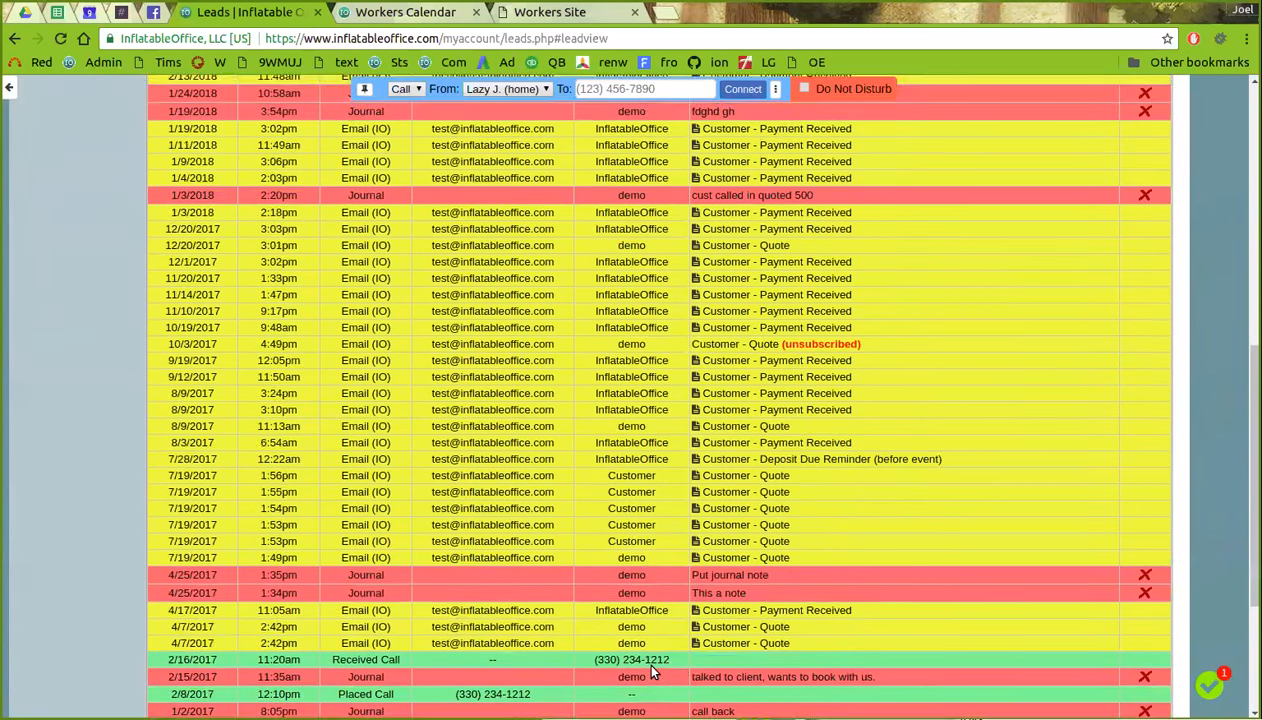
scroll(651, 660, "up", 5)
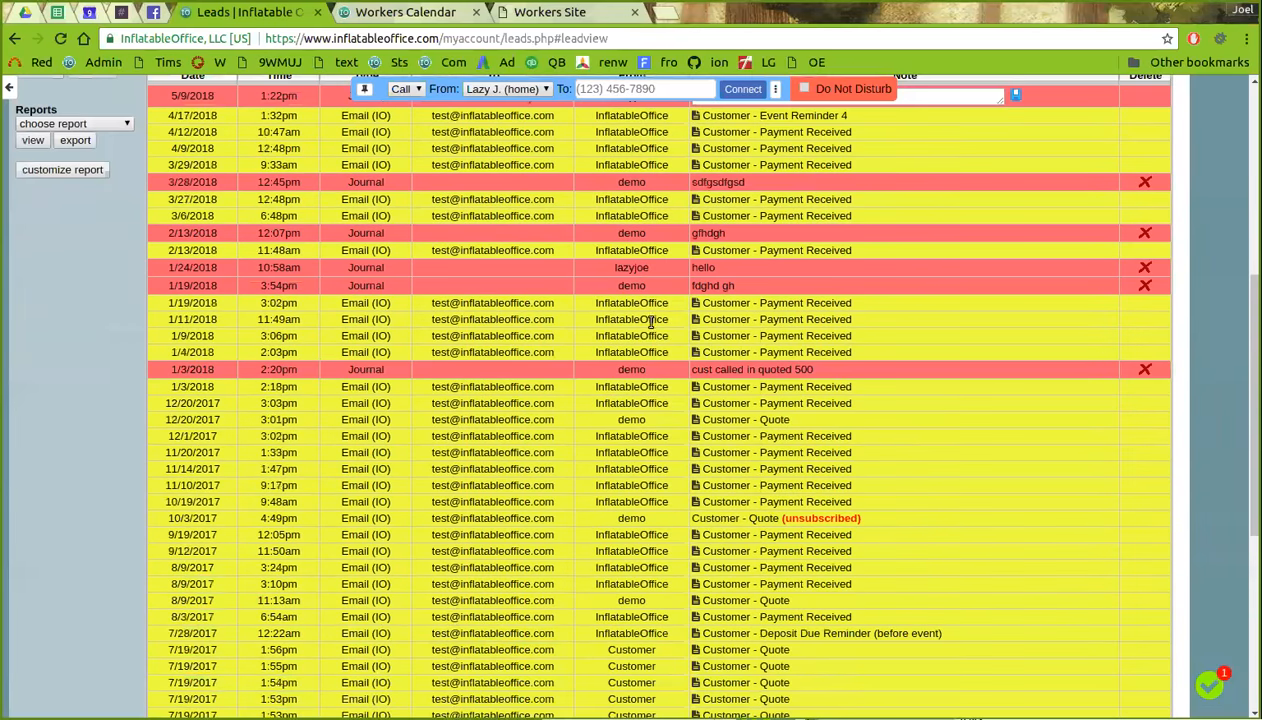
scroll(660, 335, "up", 3)
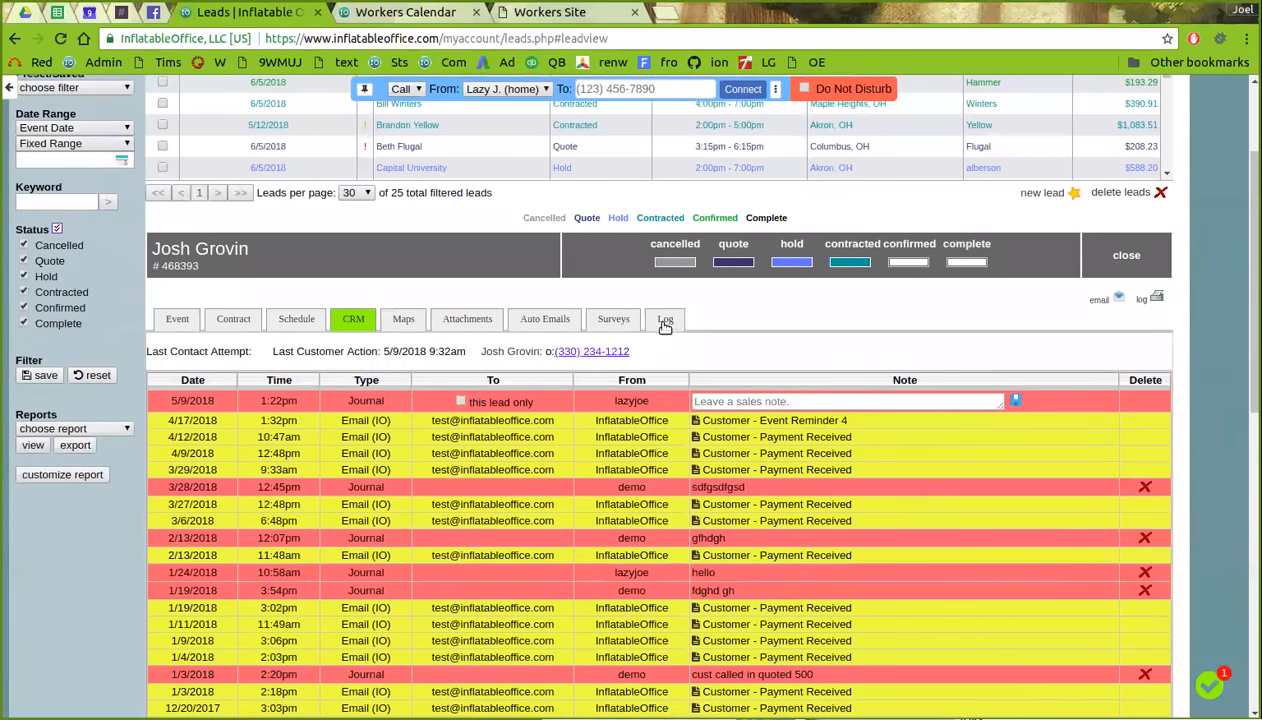
- Review the lead's Log tab with its email and user change logs
left_click(665, 318)
scroll(662, 390, "down", 3)
scroll(605, 366, "down", 3)
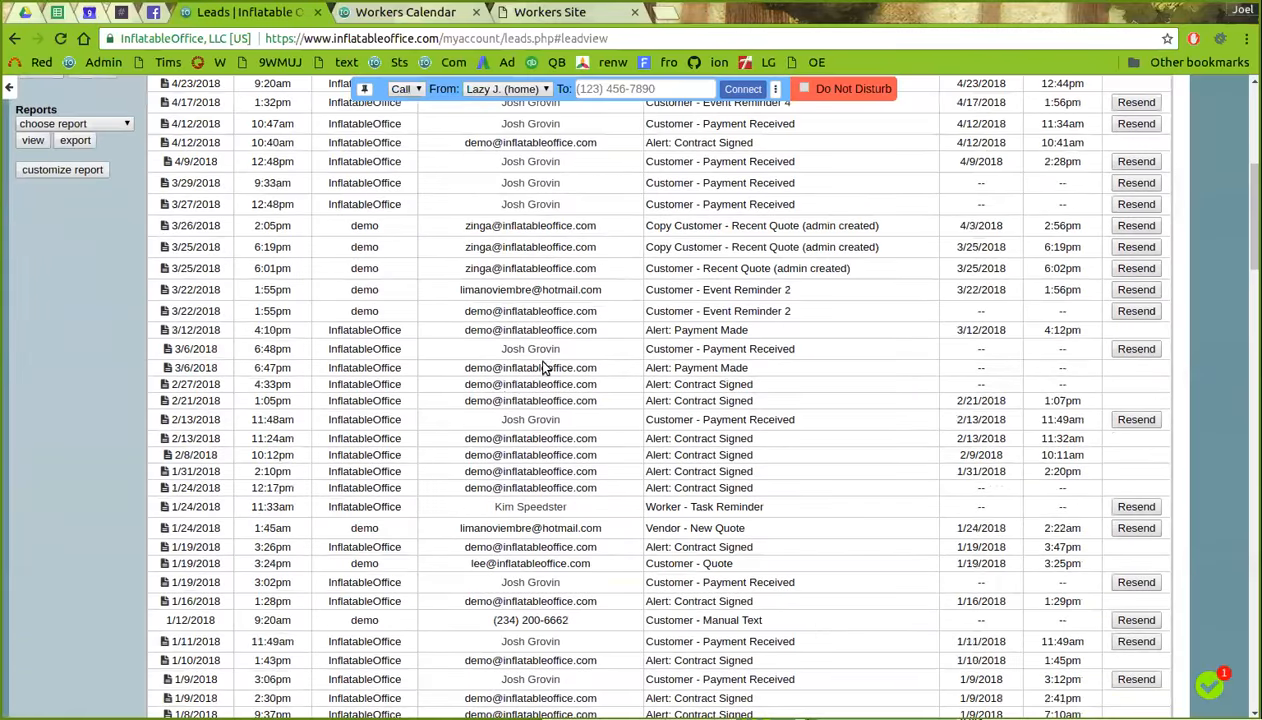
scroll(505, 398, "down", 15)
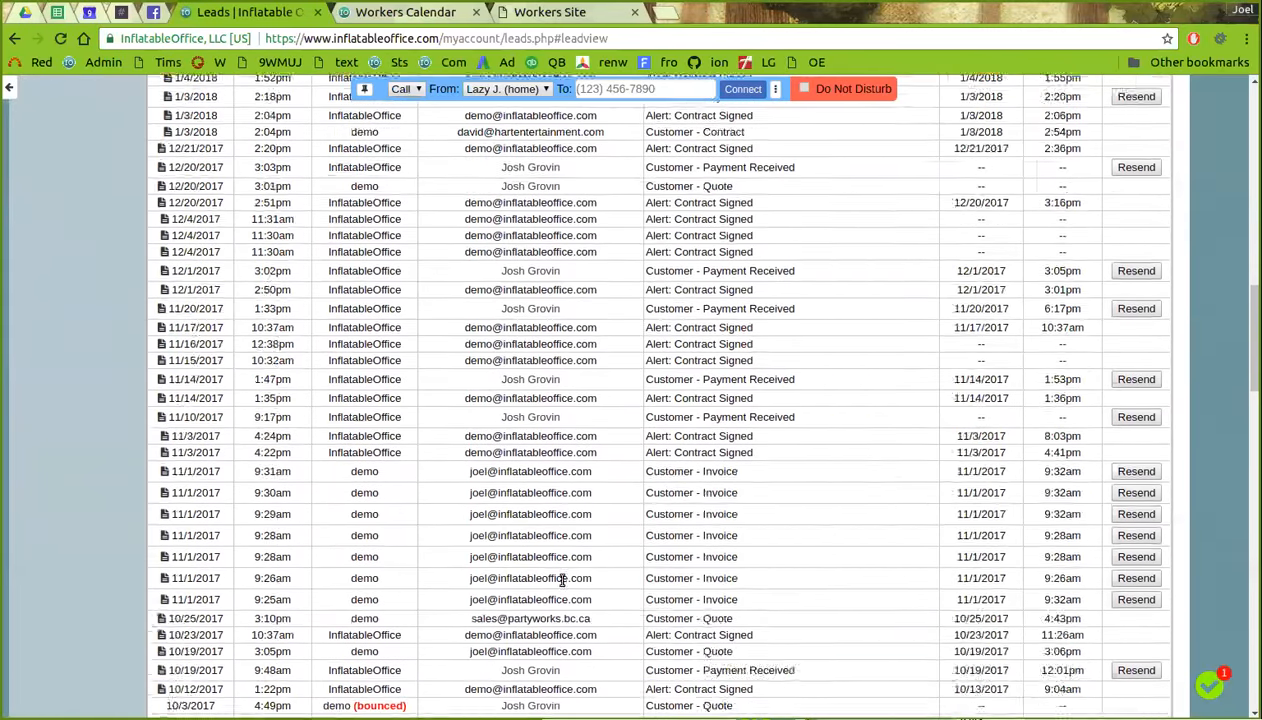
scroll(568, 632, "down", 5)
scroll(430, 417, "down", 10)
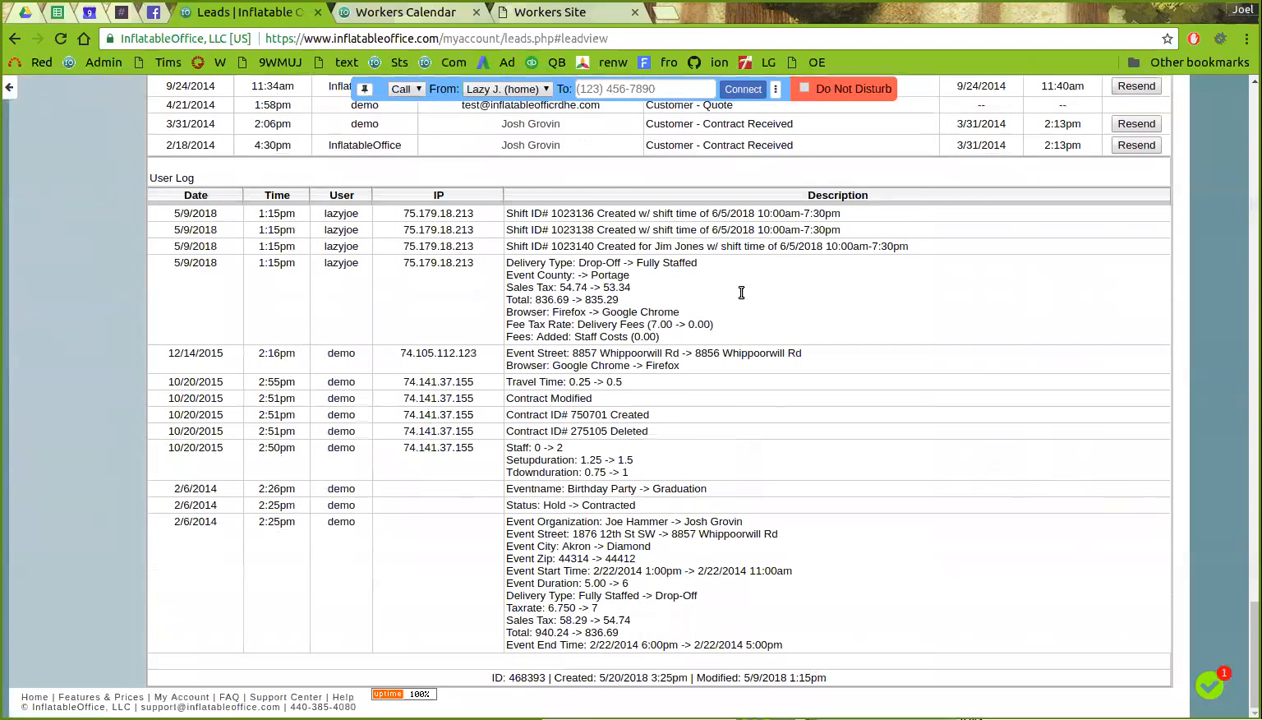
left_click_drag(1252, 650, 1249, 85)
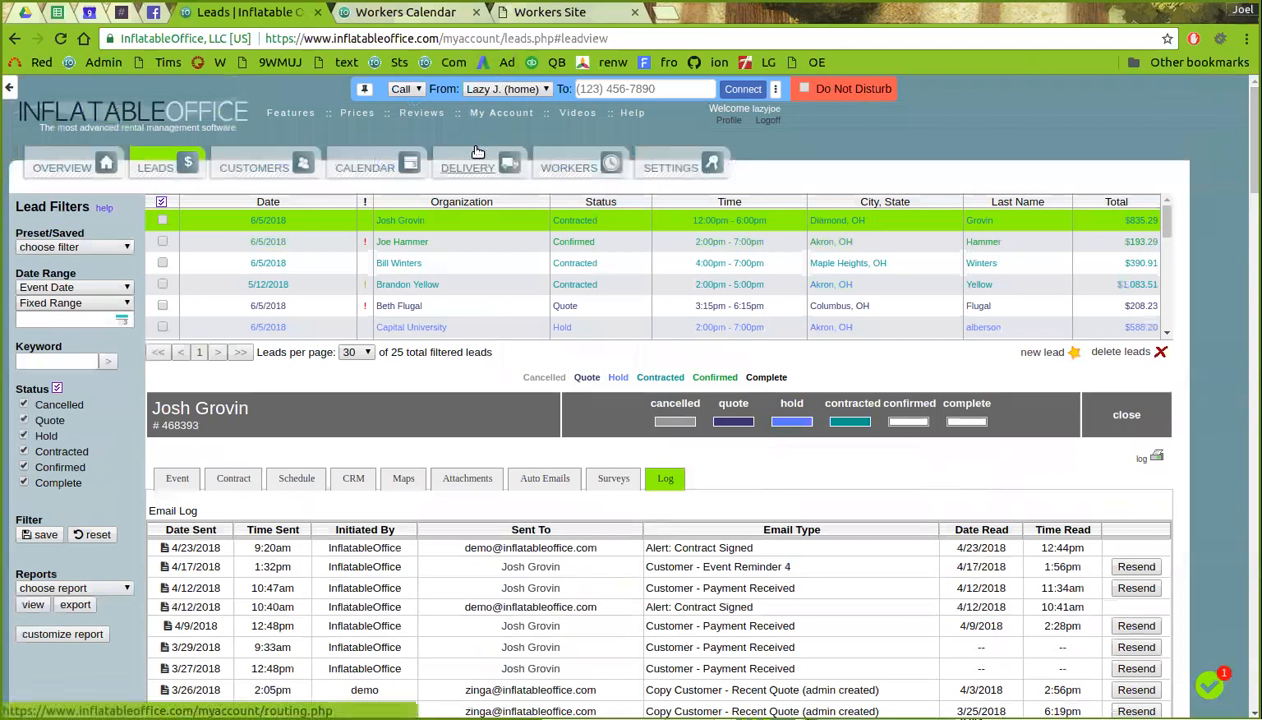
- View the workers list, then open the Help support forum in a new tab
left_click(590, 170)
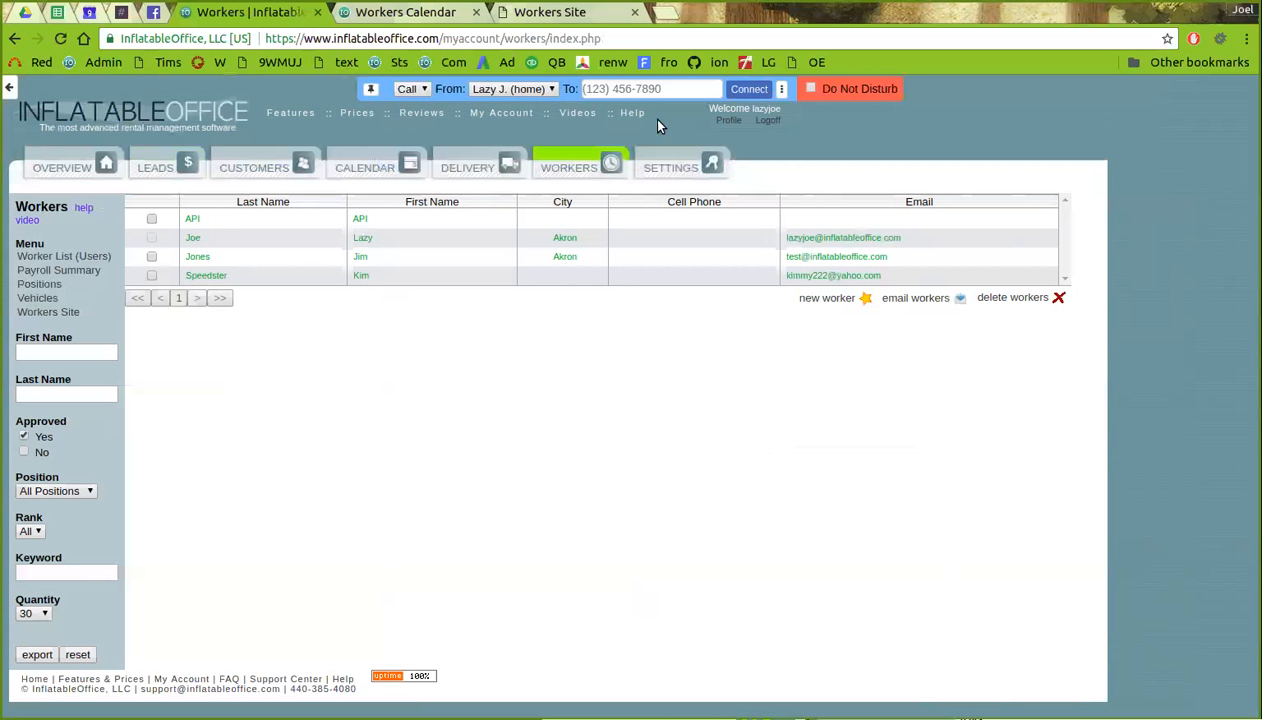
left_click(631, 112)
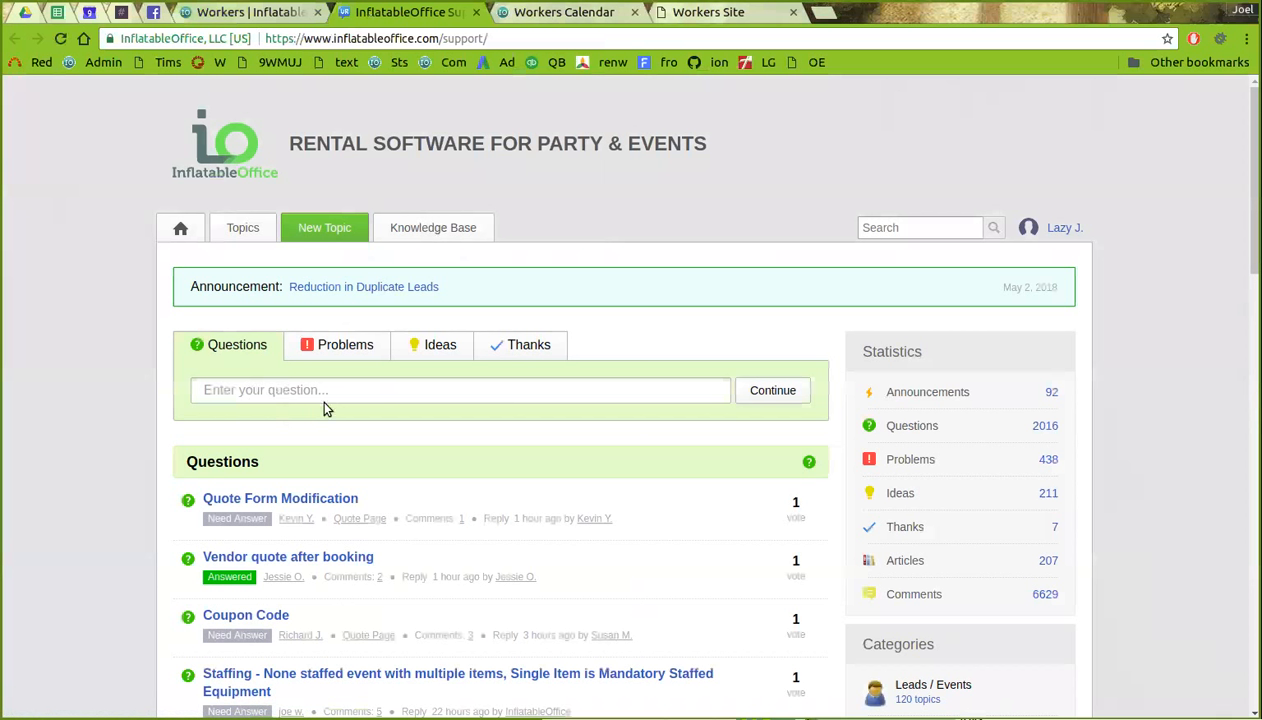
- Browse the Knowledge Base article sections down to Delivery / Routing and Workers, then return to the top
left_click(442, 231)
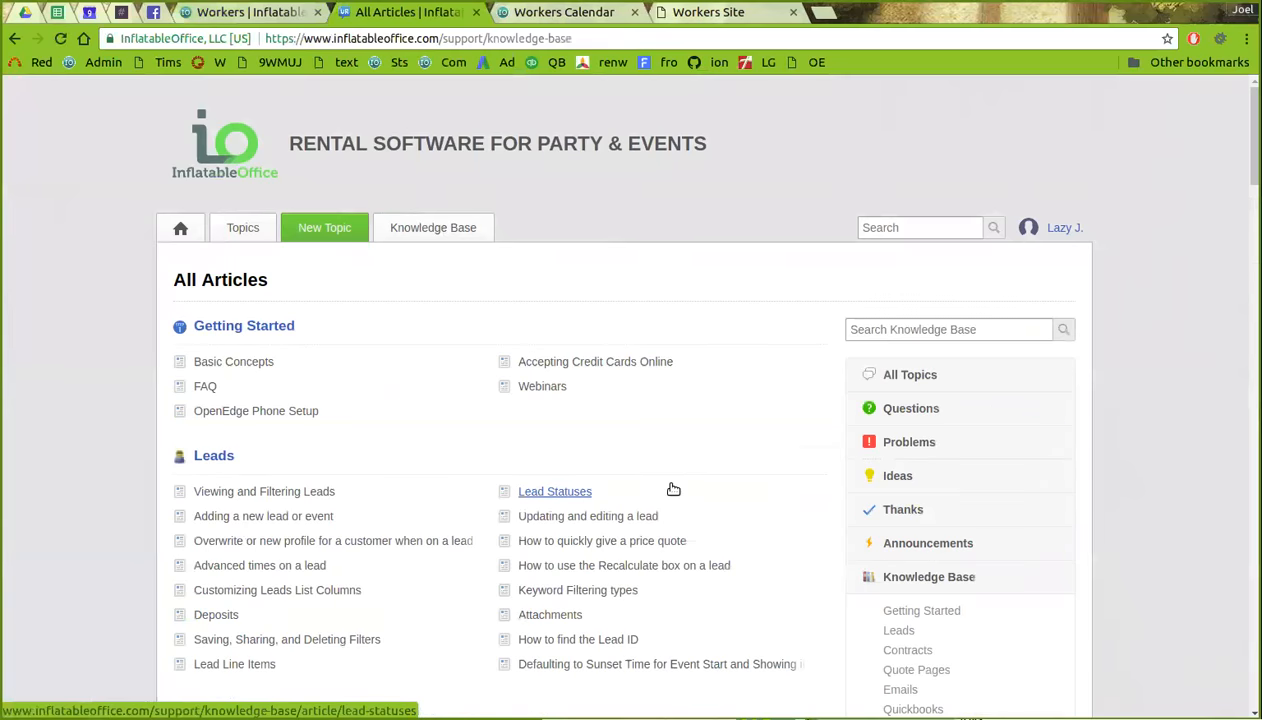
scroll(668, 485, "down", 5)
scroll(668, 462, "down", 6)
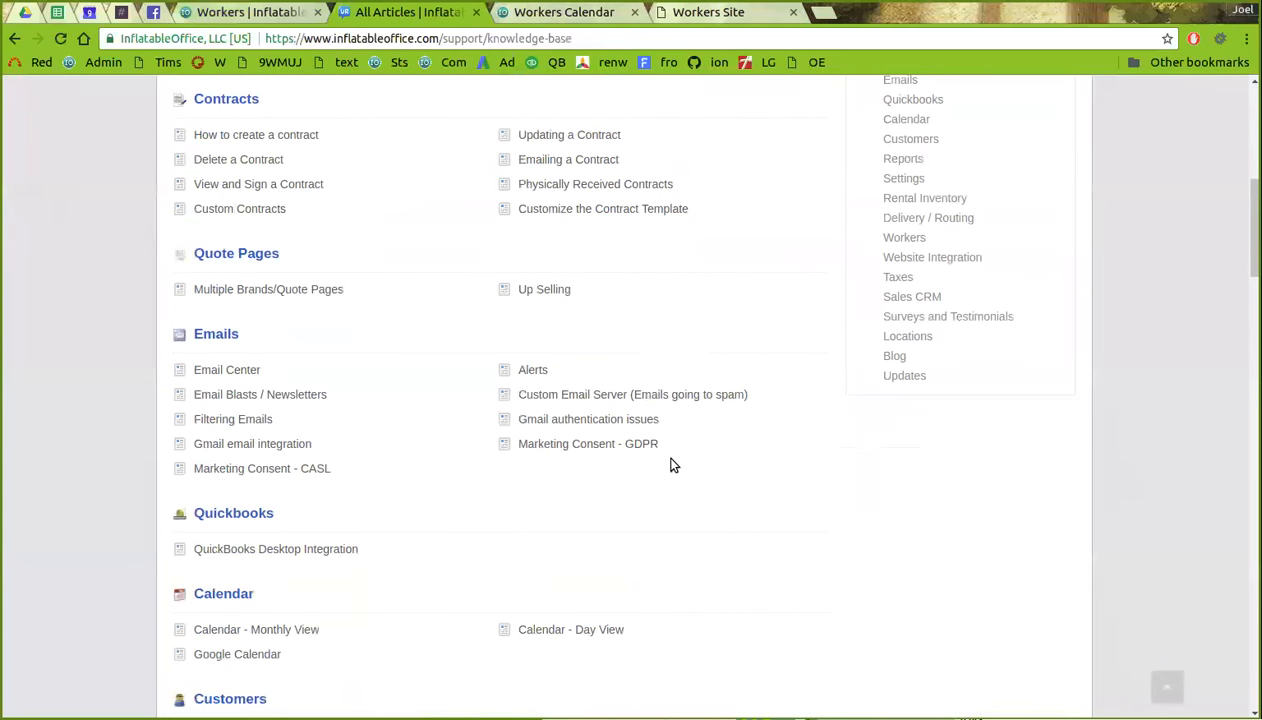
scroll(655, 460, "down", 4)
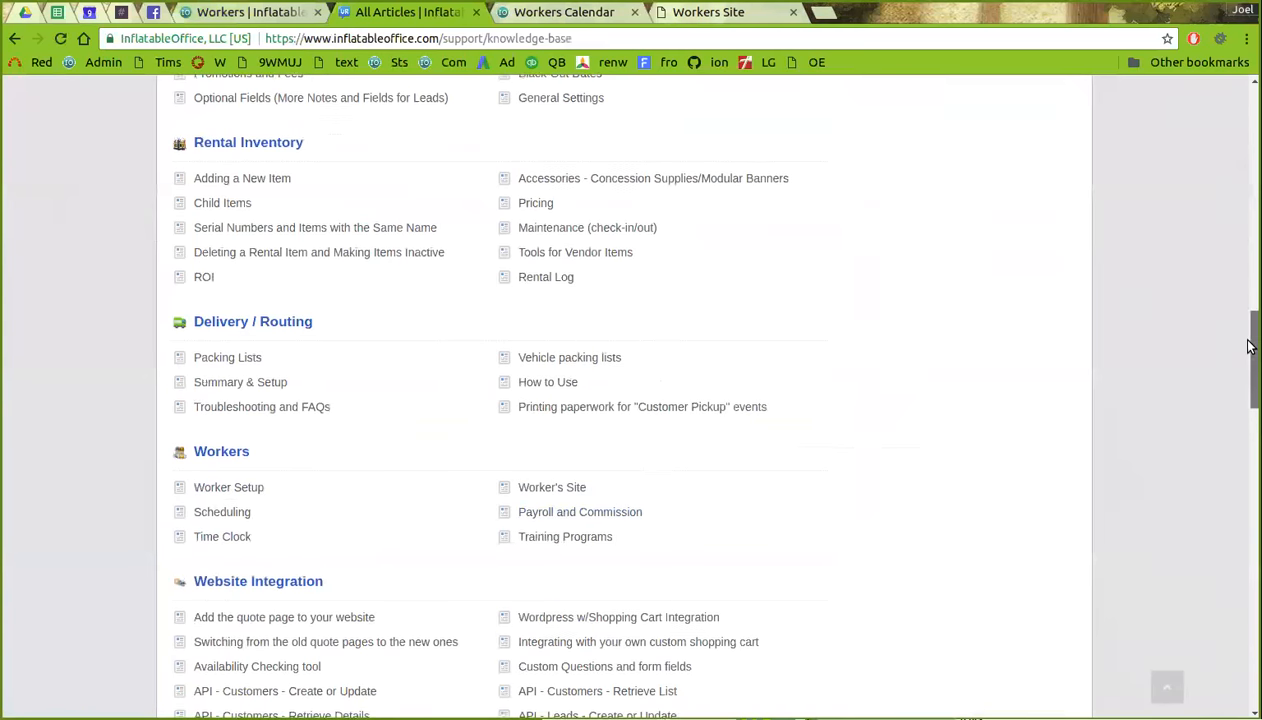
left_click_drag(1249, 376, 1249, 150)
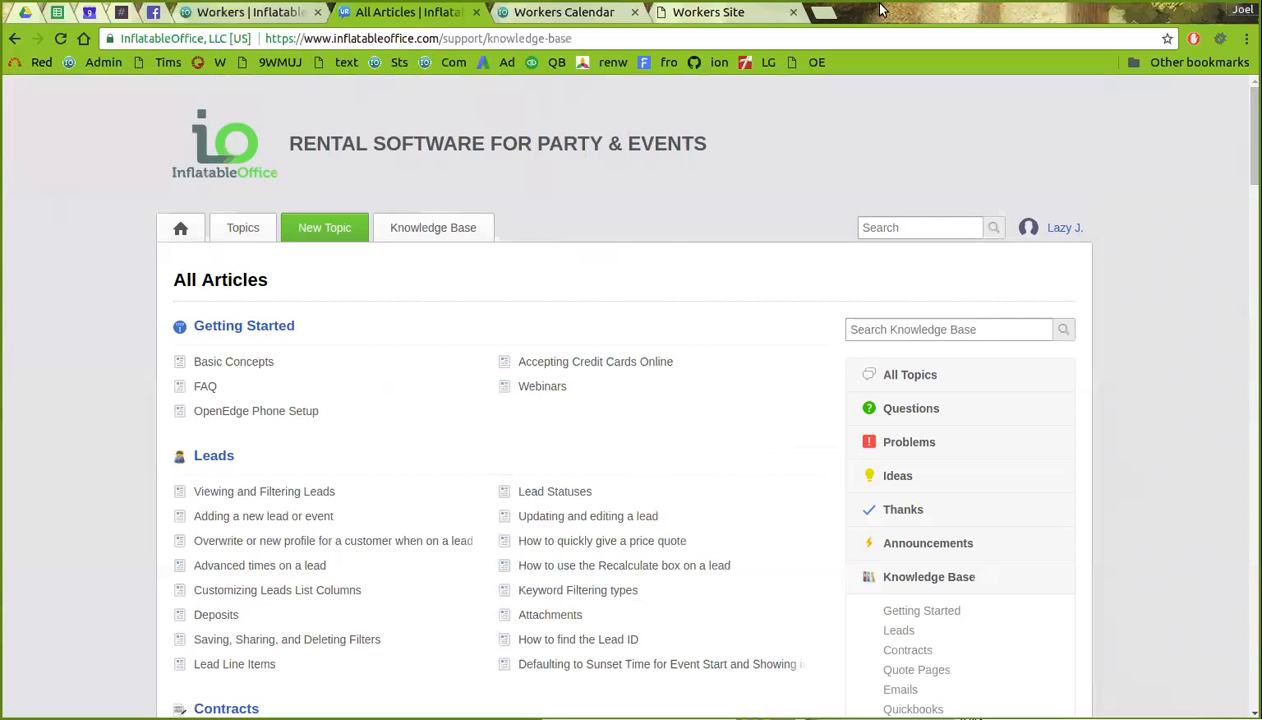
left_click(1219, 36)
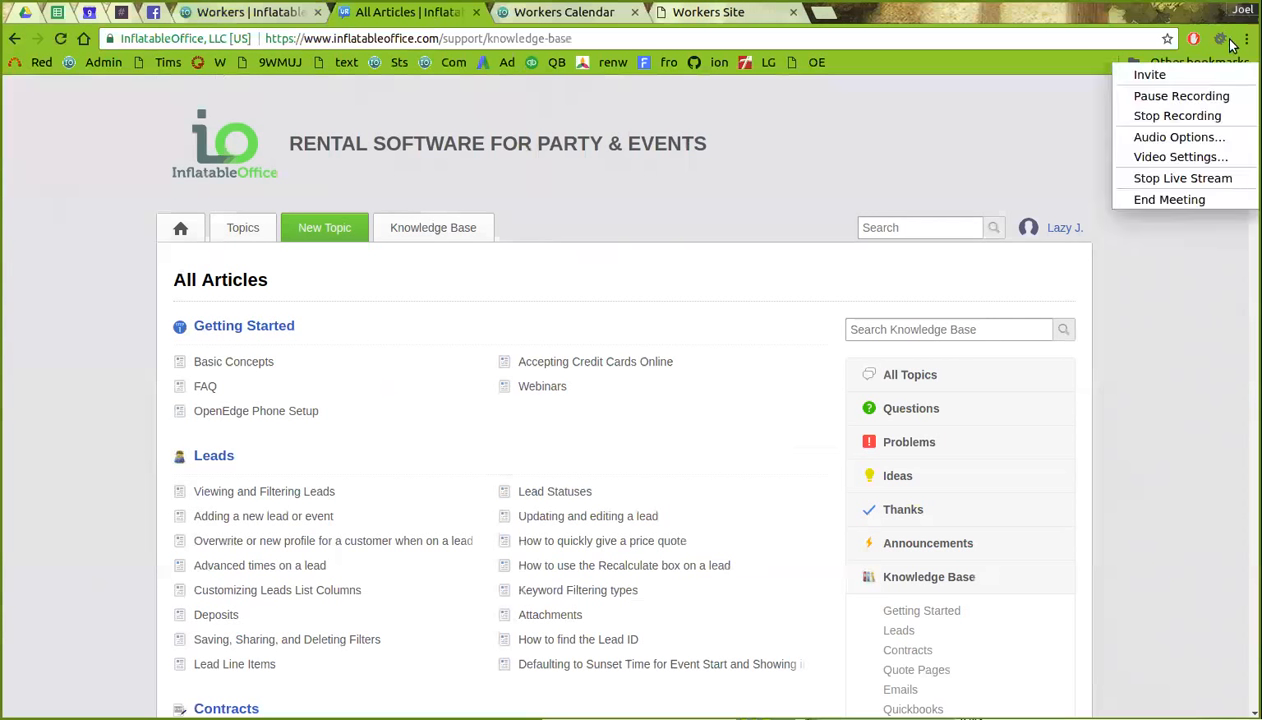